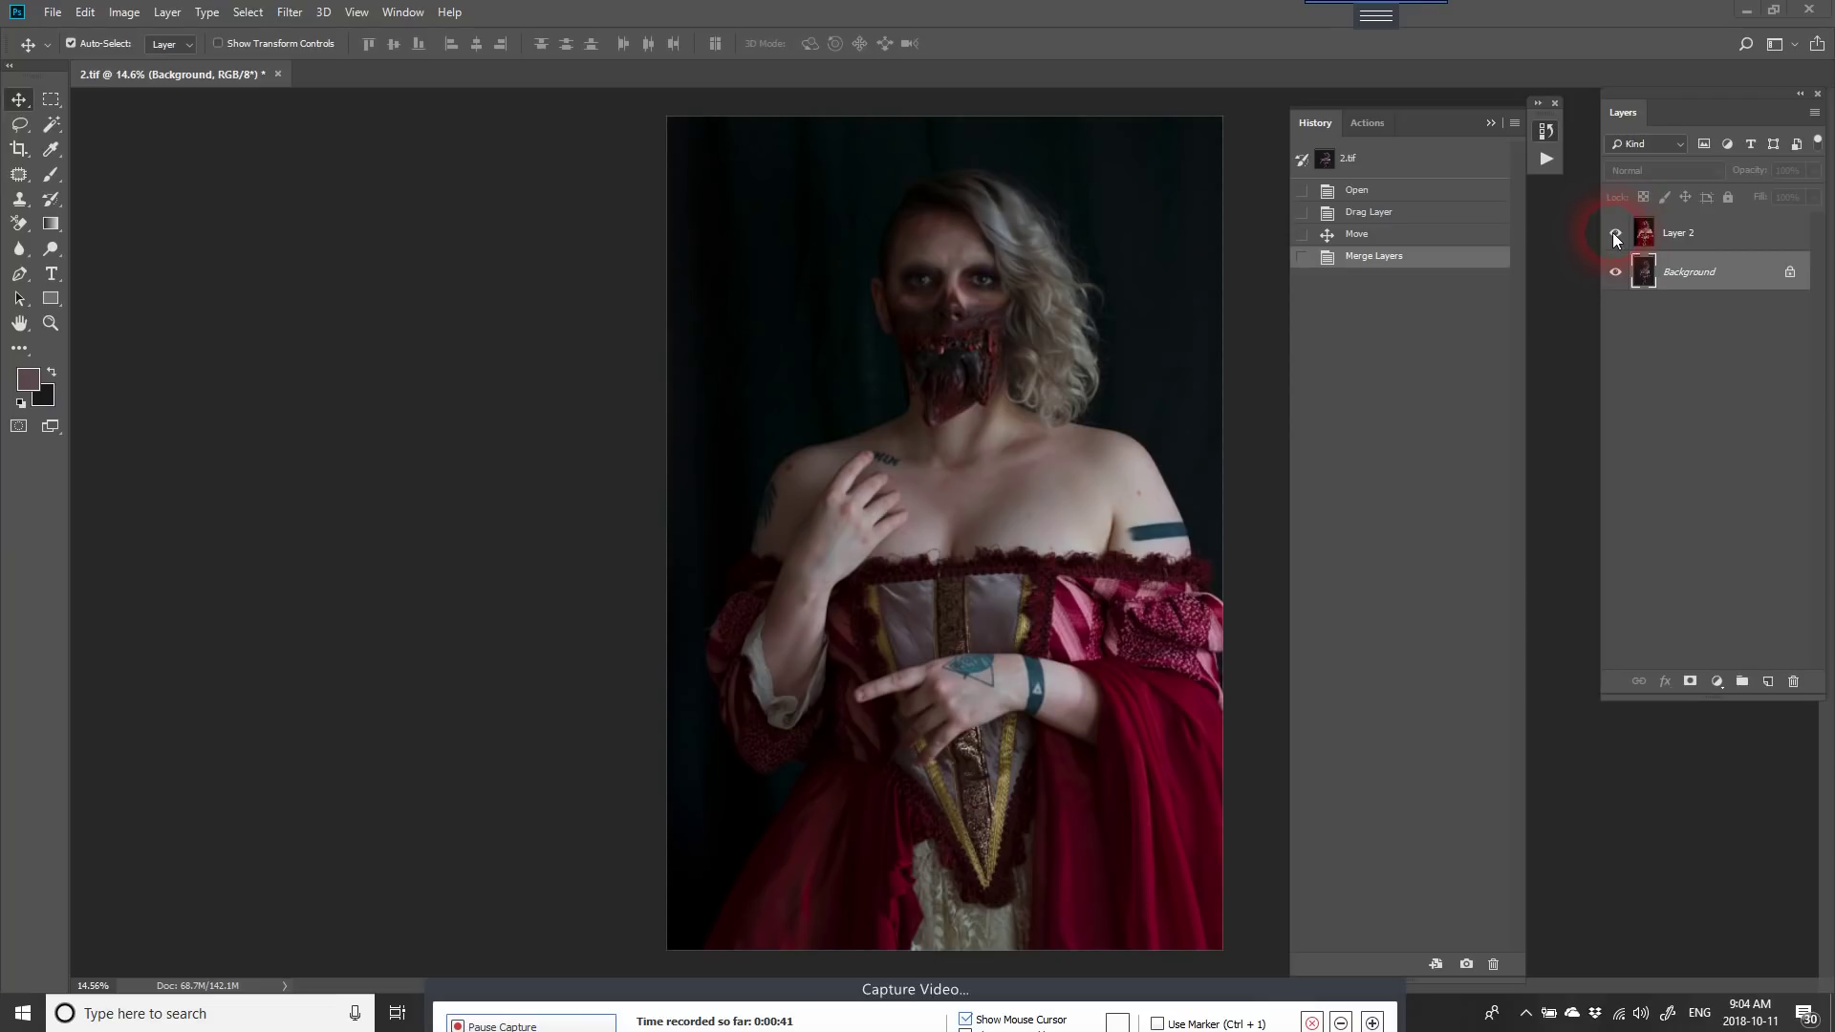
Step: Delete Layer 2 and duplicate the Background layer as a retouching copy
{"action": "left_click", "coordinate": [1616, 233]}
{"action": "left_click_drag", "start_coordinate": [1681, 233], "coordinate": [1794, 683]}
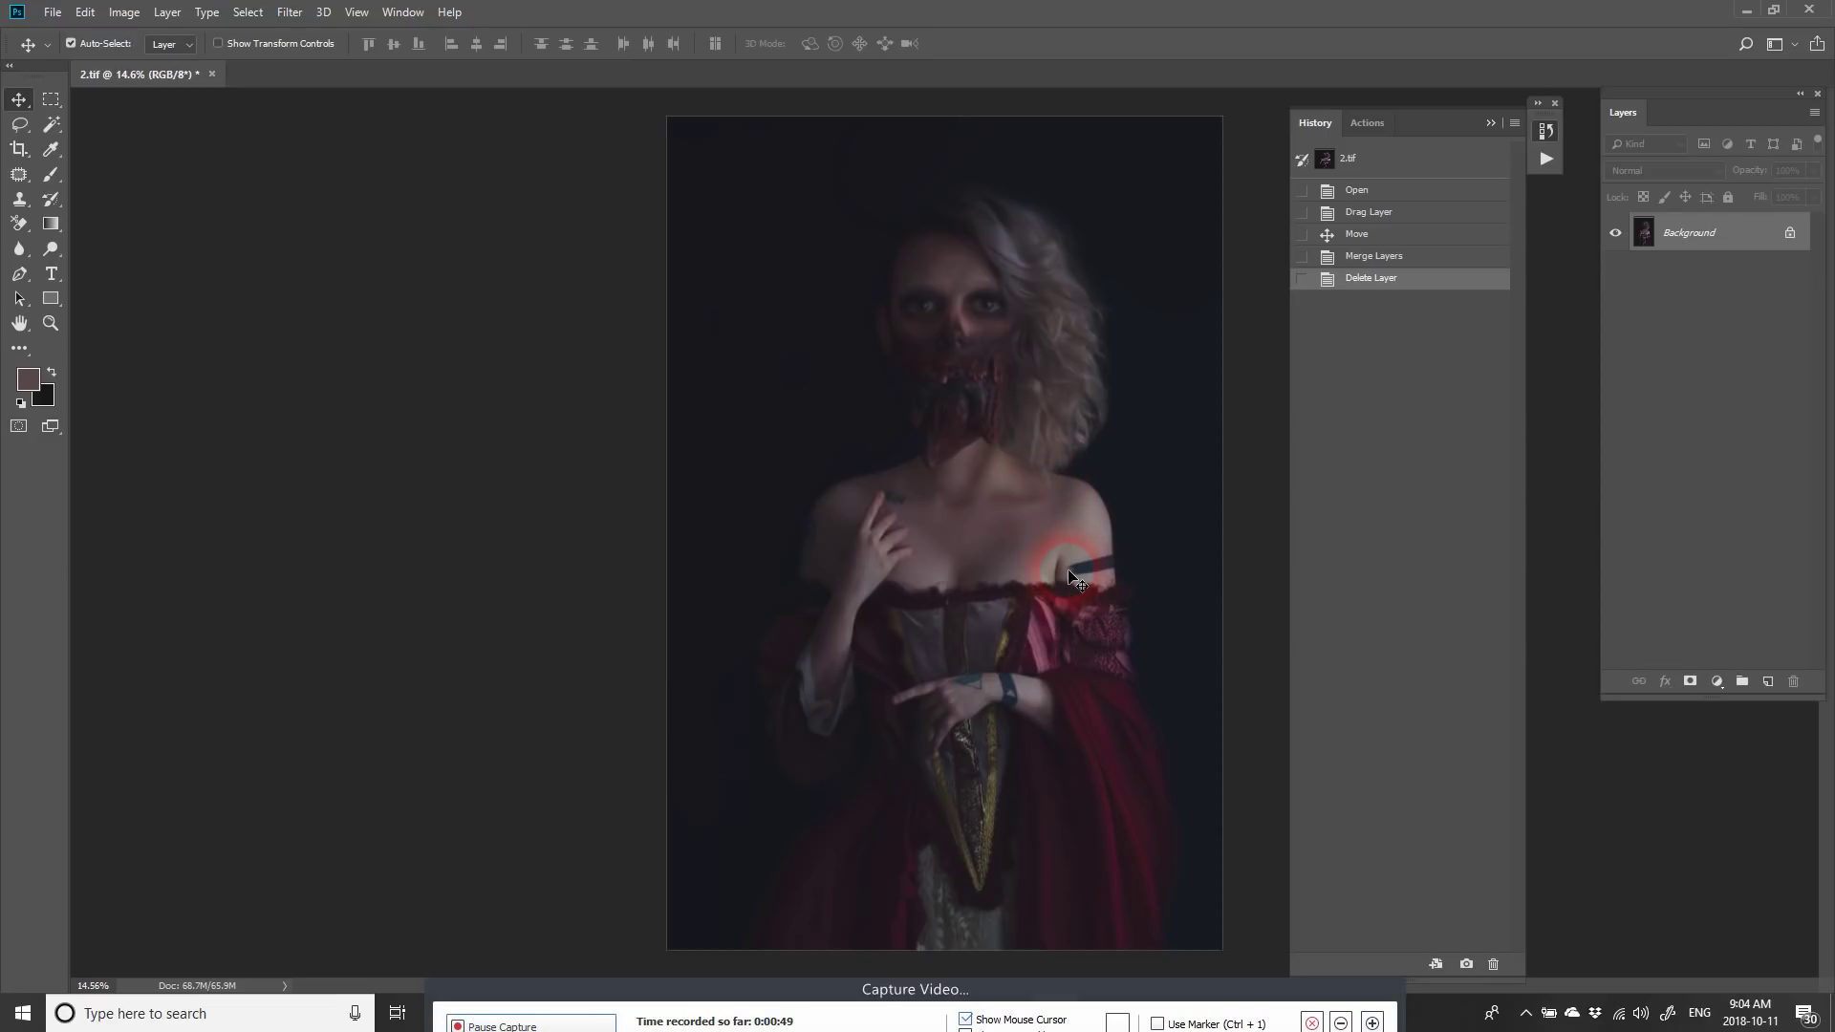
{"action": "key", "text": "z"}
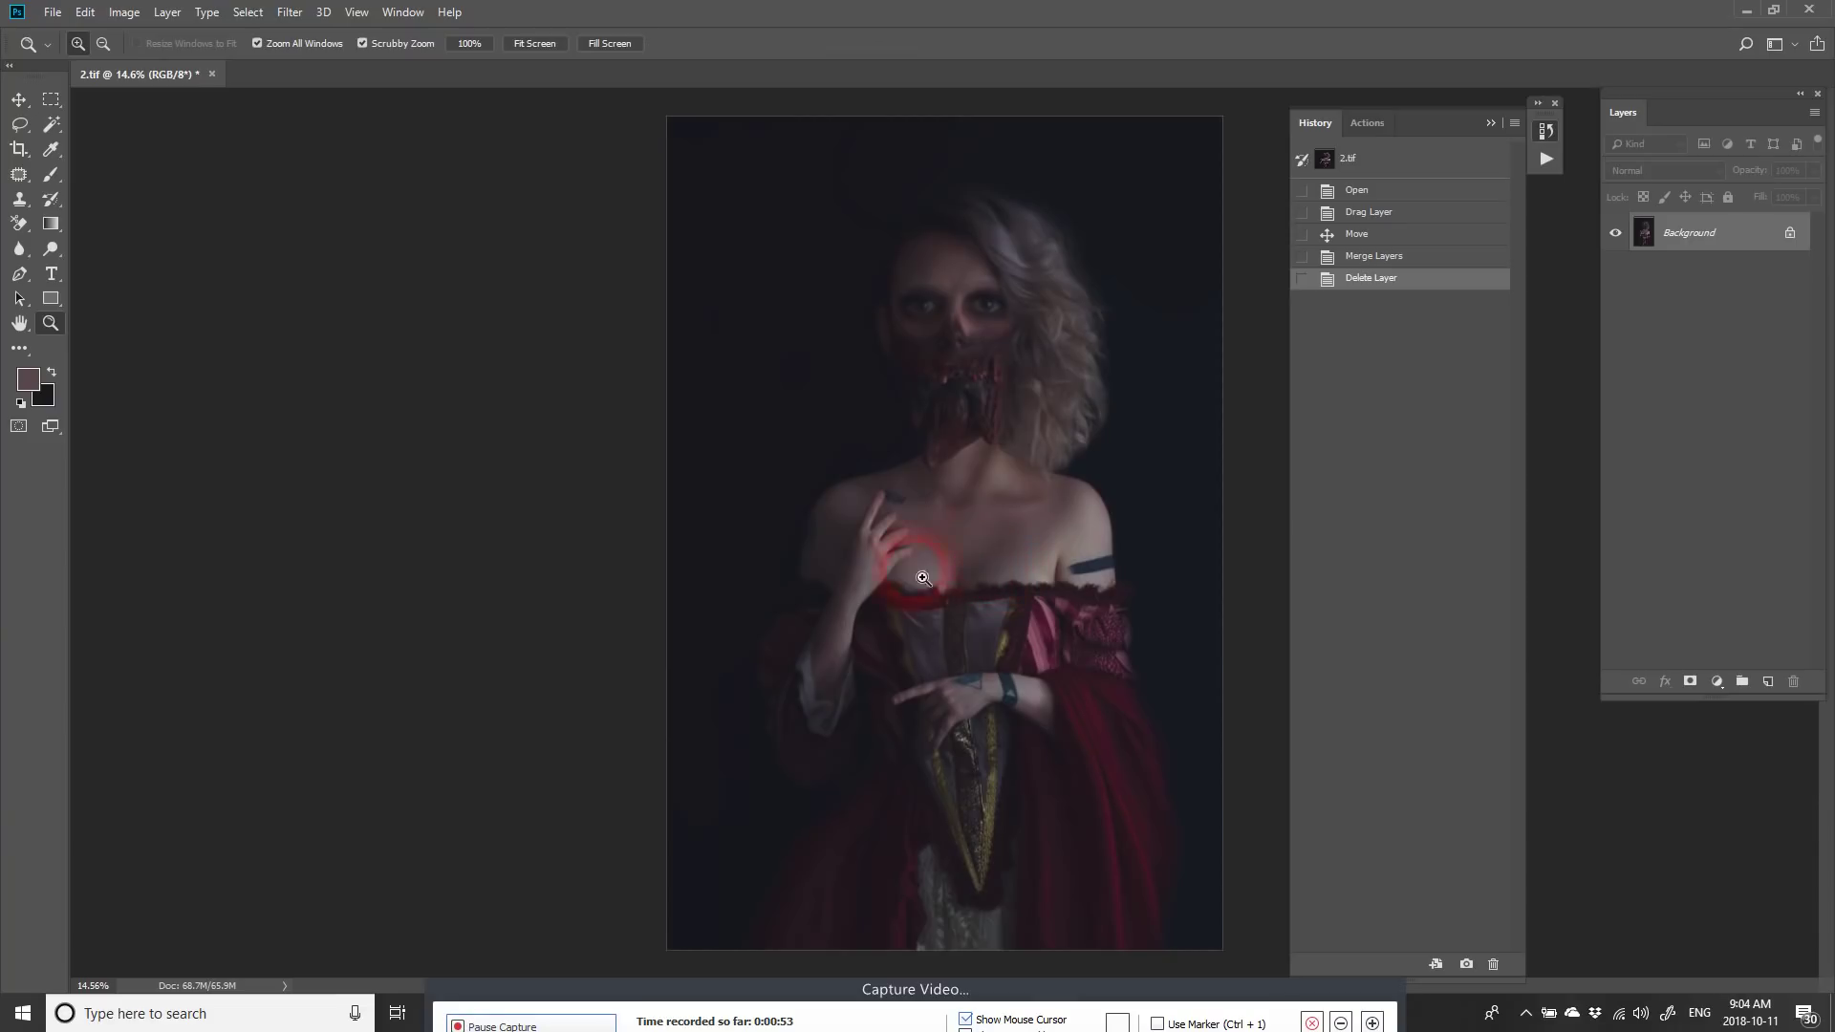
{"action": "left_click_drag", "start_coordinate": [913, 509], "coordinate": [947, 542]}
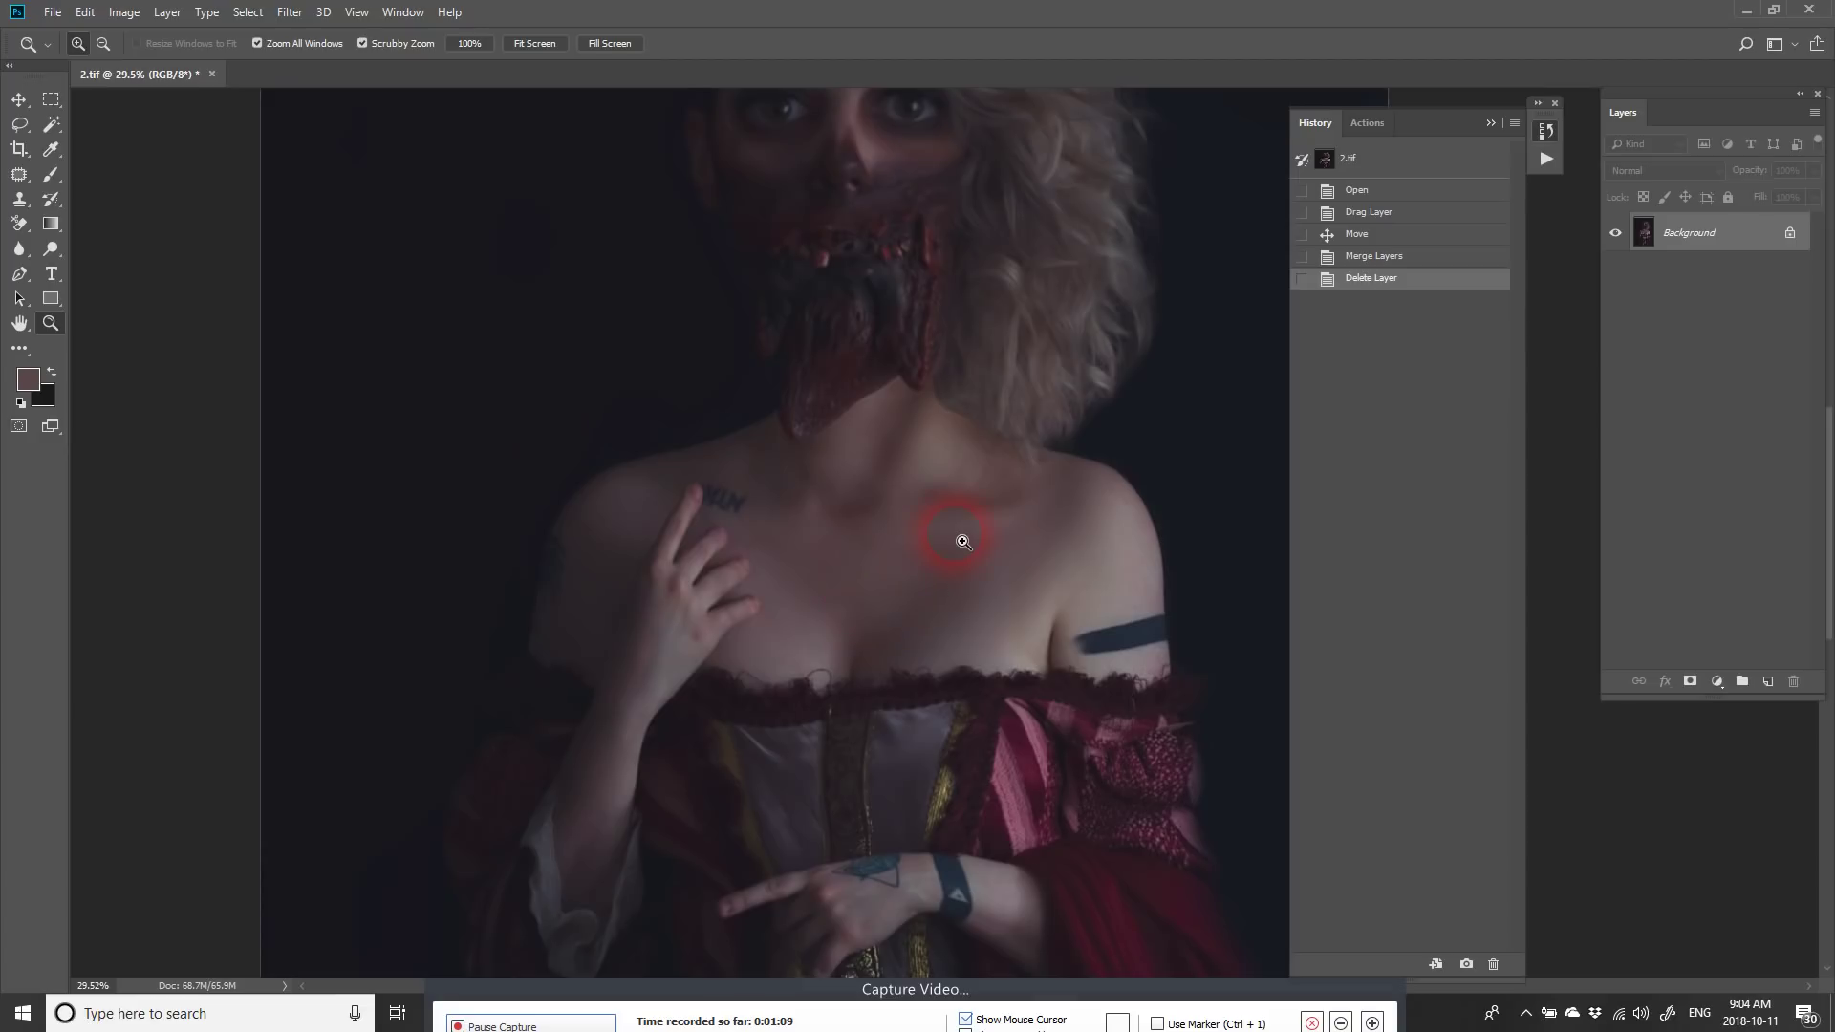
{"action": "key", "text": "ctrl+j"}
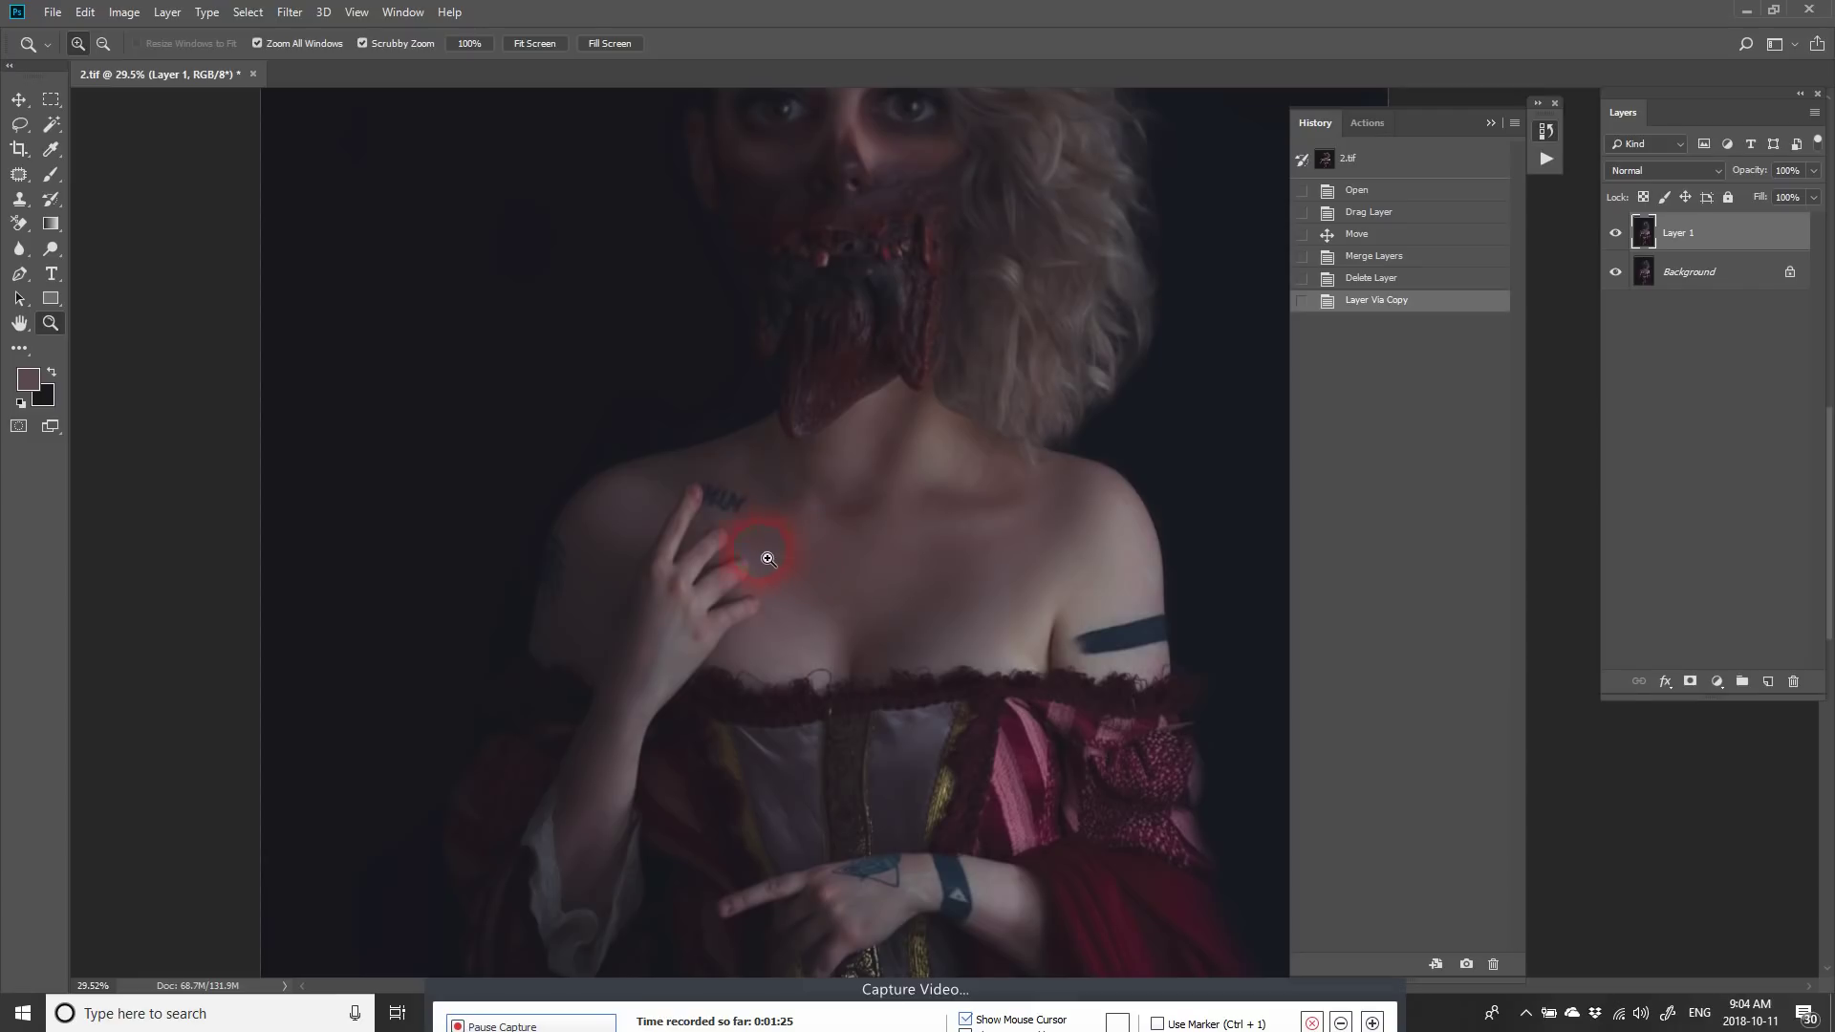
Step: Remove the lettering tattoo below the collarbone with the Patch tool, sampling clean chest skin
{"action": "left_click_drag", "start_coordinate": [707, 521], "coordinate": [688, 478]}
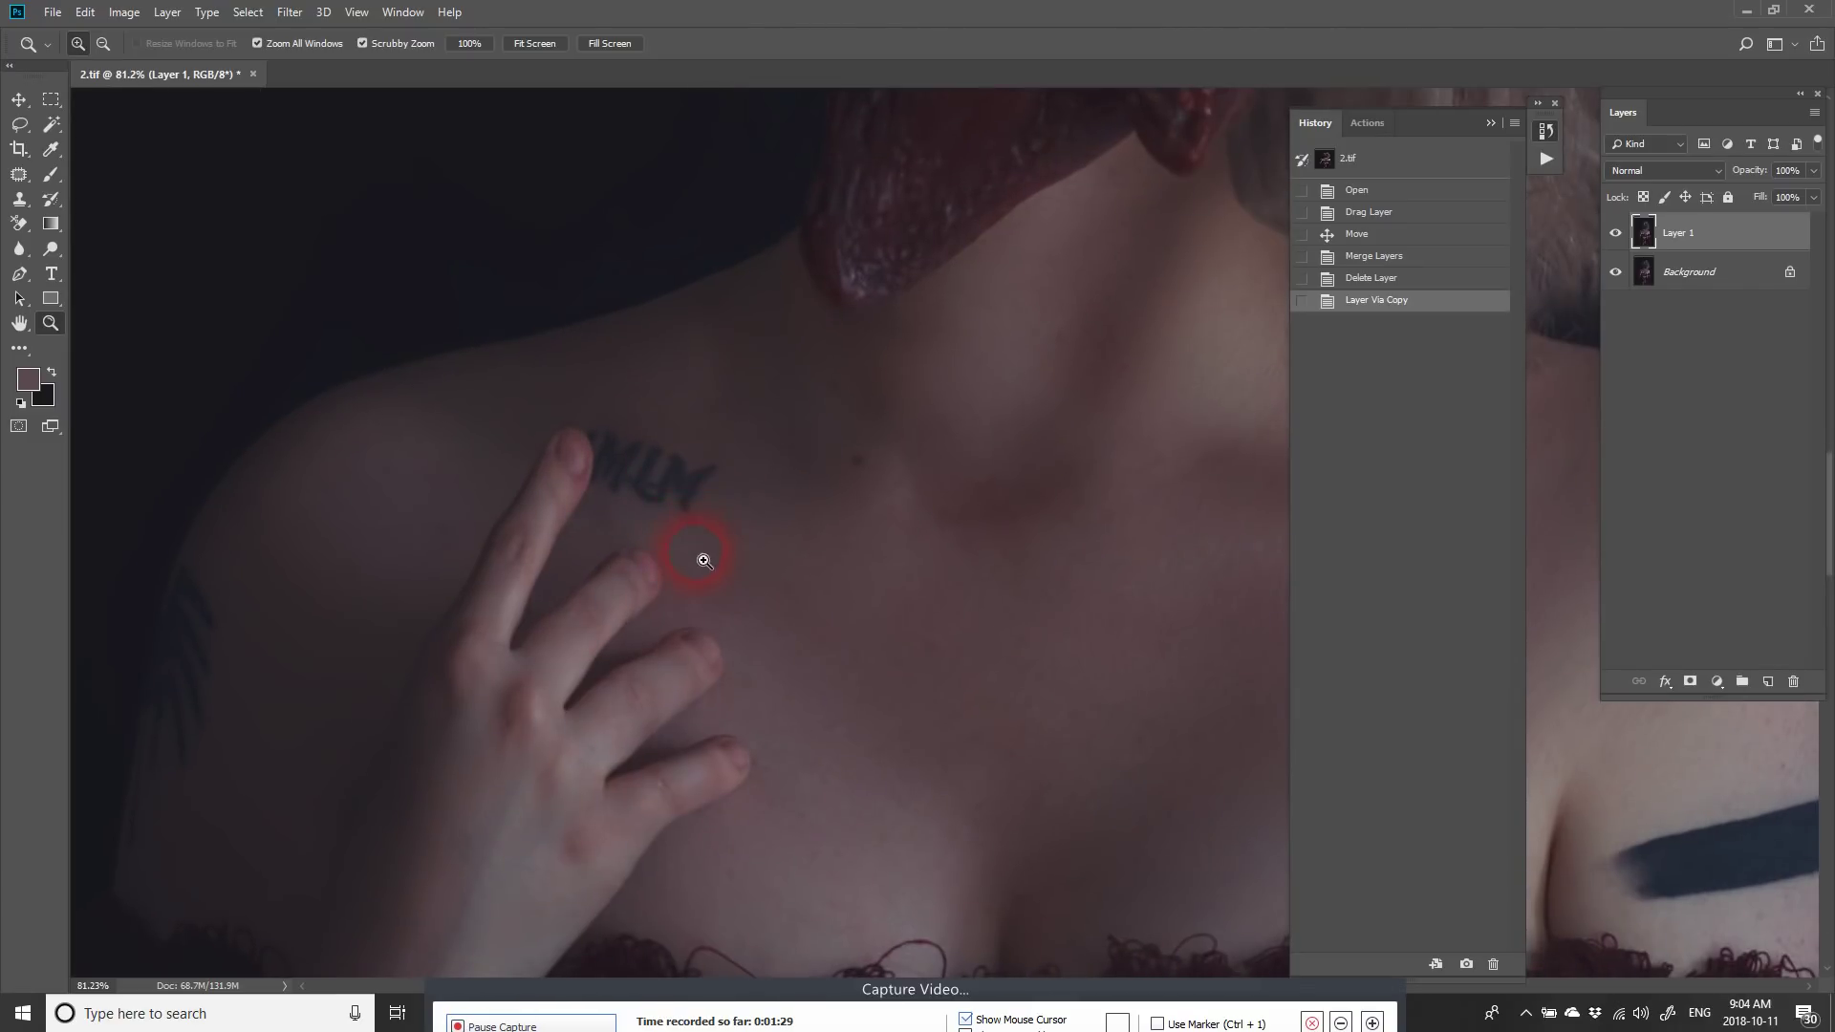
{"action": "key", "text": "j"}
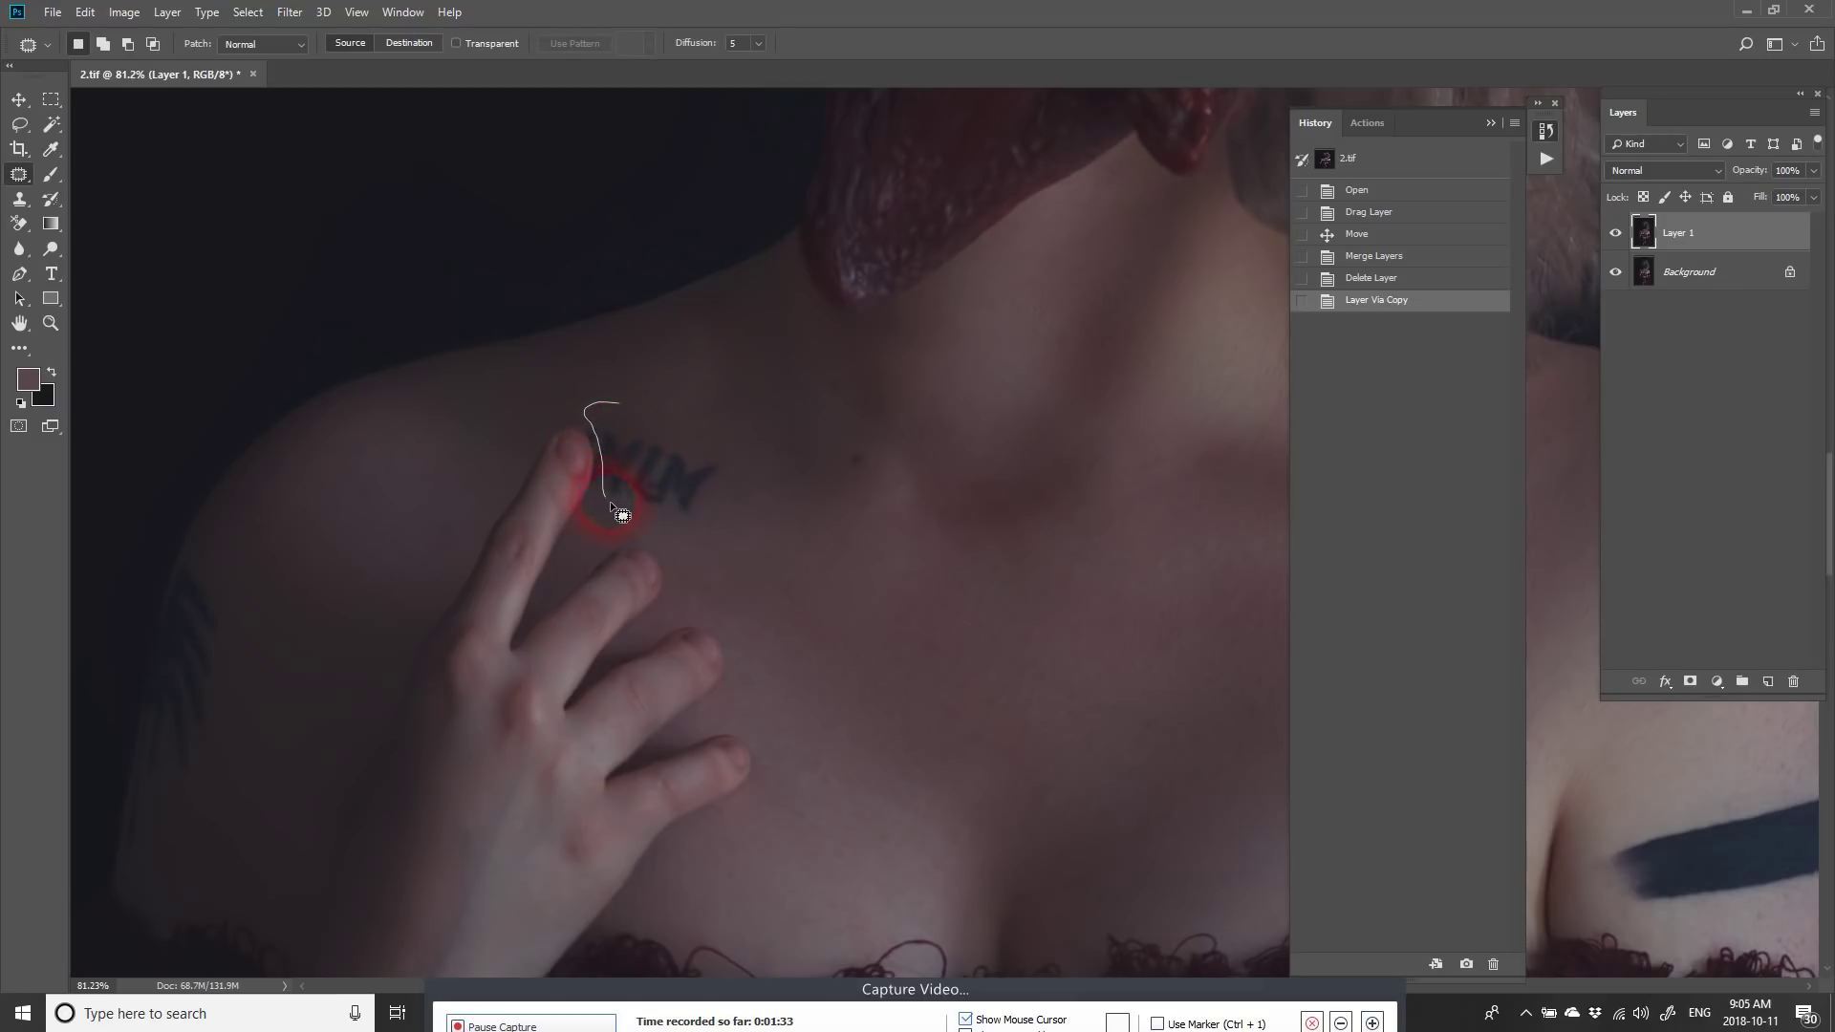
{"action": "left_click_drag", "start_coordinate": [732, 489], "coordinate": [620, 404]}
{"action": "left_click_drag", "start_coordinate": [660, 472], "coordinate": [777, 545]}
{"action": "key", "text": "ctrl+d"}
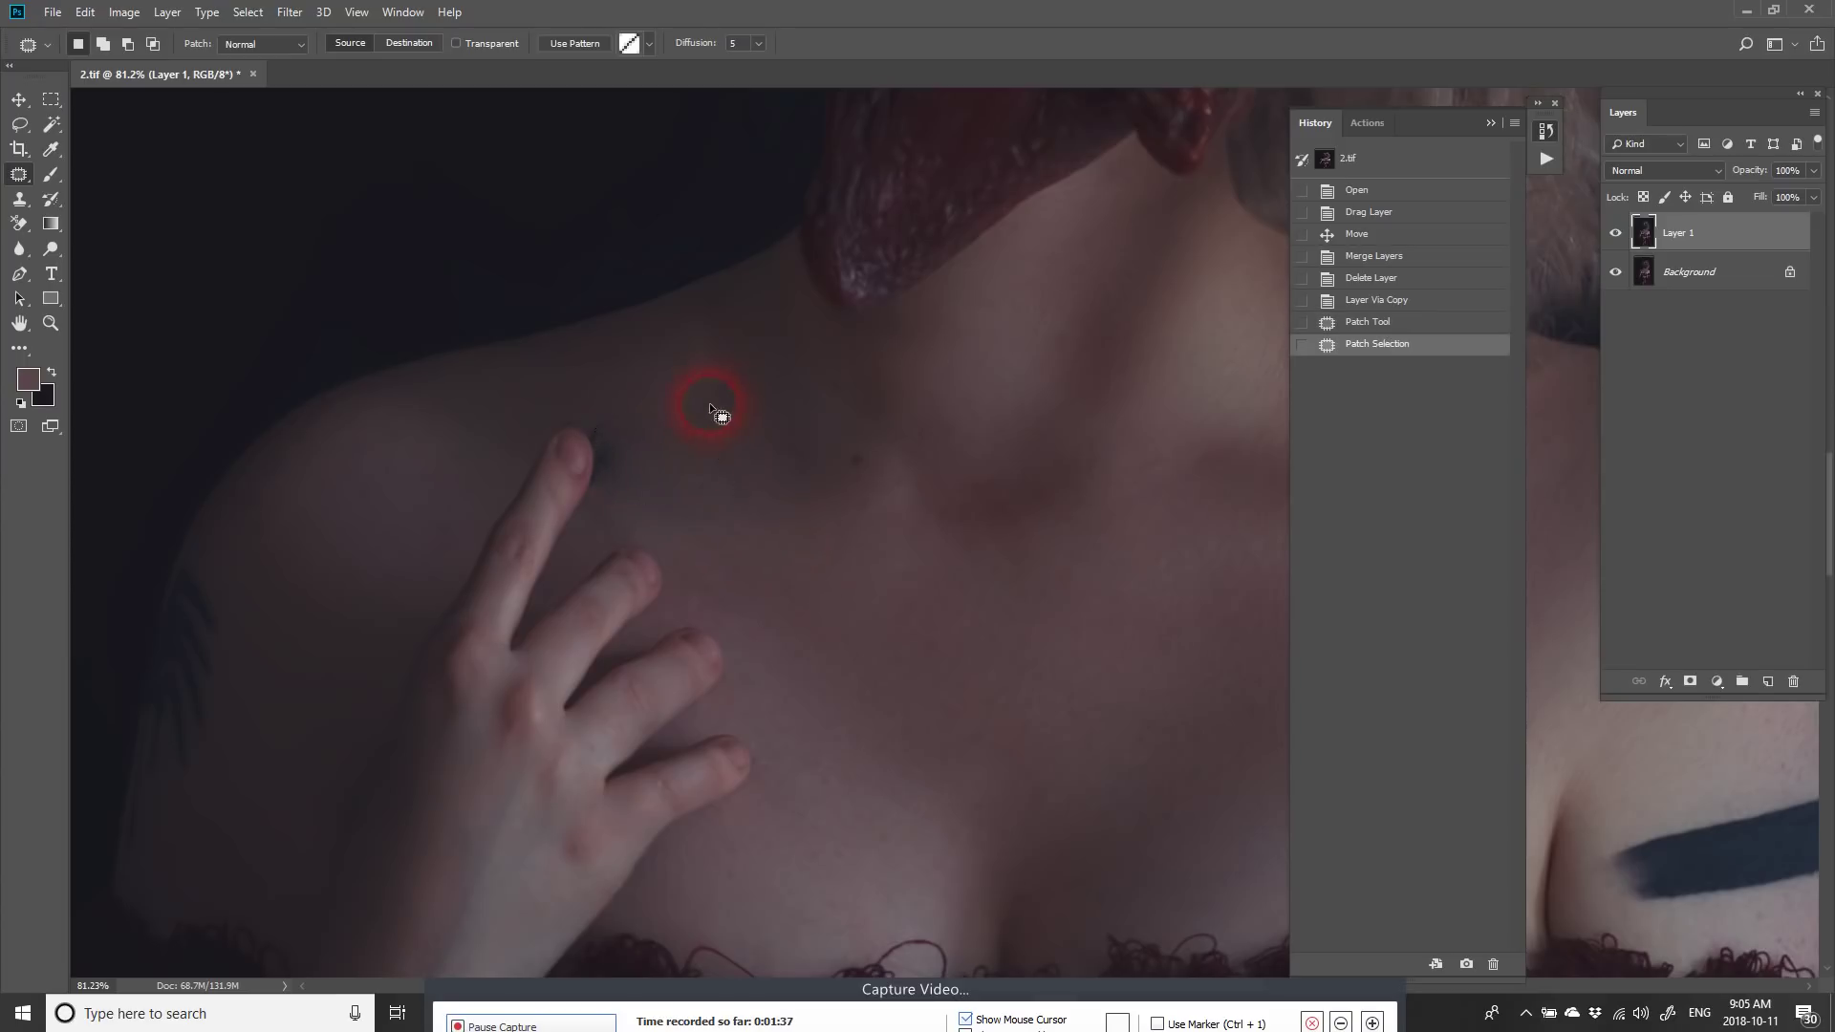
Step: Patch the leftover tattoo area beside the index fingertip with clean skin from the chest
{"action": "key", "text": "z"}
{"action": "left_click_drag", "start_coordinate": [617, 464], "coordinate": [655, 479]}
{"action": "key", "text": "j"}
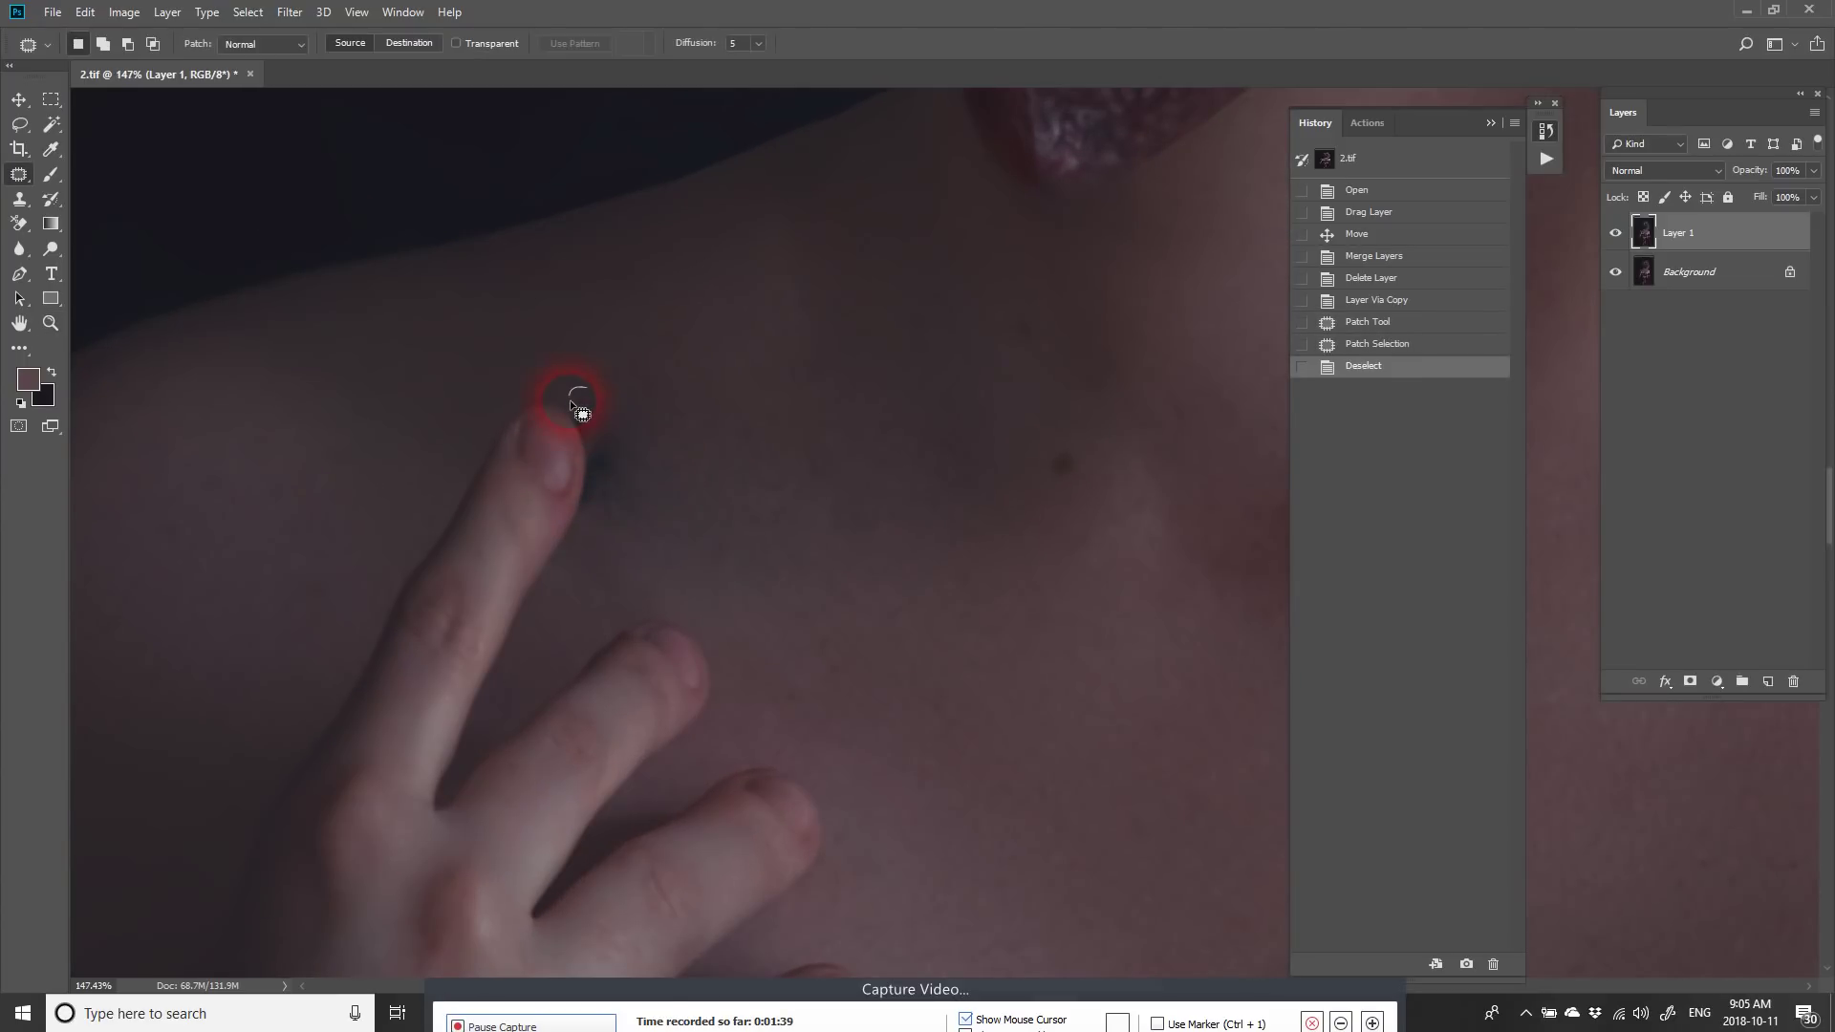
{"action": "left_click_drag", "start_coordinate": [694, 490], "coordinate": [591, 390]}
{"action": "left_click_drag", "start_coordinate": [630, 483], "coordinate": [817, 583]}
Step: Patch the small uneven spots on the skin around the removed chest tattoo
{"action": "left_click", "coordinate": [658, 382]}
{"action": "left_click_drag", "start_coordinate": [706, 377], "coordinate": [701, 379]}
{"action": "mouse_move", "coordinate": [704, 377]}
{"action": "left_mouse_down"}
{"action": "mouse_move", "coordinate": [652, 422]}
{"action": "mouse_move", "coordinate": [712, 493]}
{"action": "mouse_move", "coordinate": [639, 354]}
{"action": "left_mouse_up"}
{"action": "left_click", "coordinate": [654, 413]}
{"action": "left_click_drag", "start_coordinate": [698, 430], "coordinate": [778, 524]}
{"action": "left_click", "coordinate": [751, 433]}
{"action": "left_click_drag", "start_coordinate": [751, 433], "coordinate": [755, 436]}
{"action": "left_click_drag", "start_coordinate": [764, 440], "coordinate": [790, 436]}
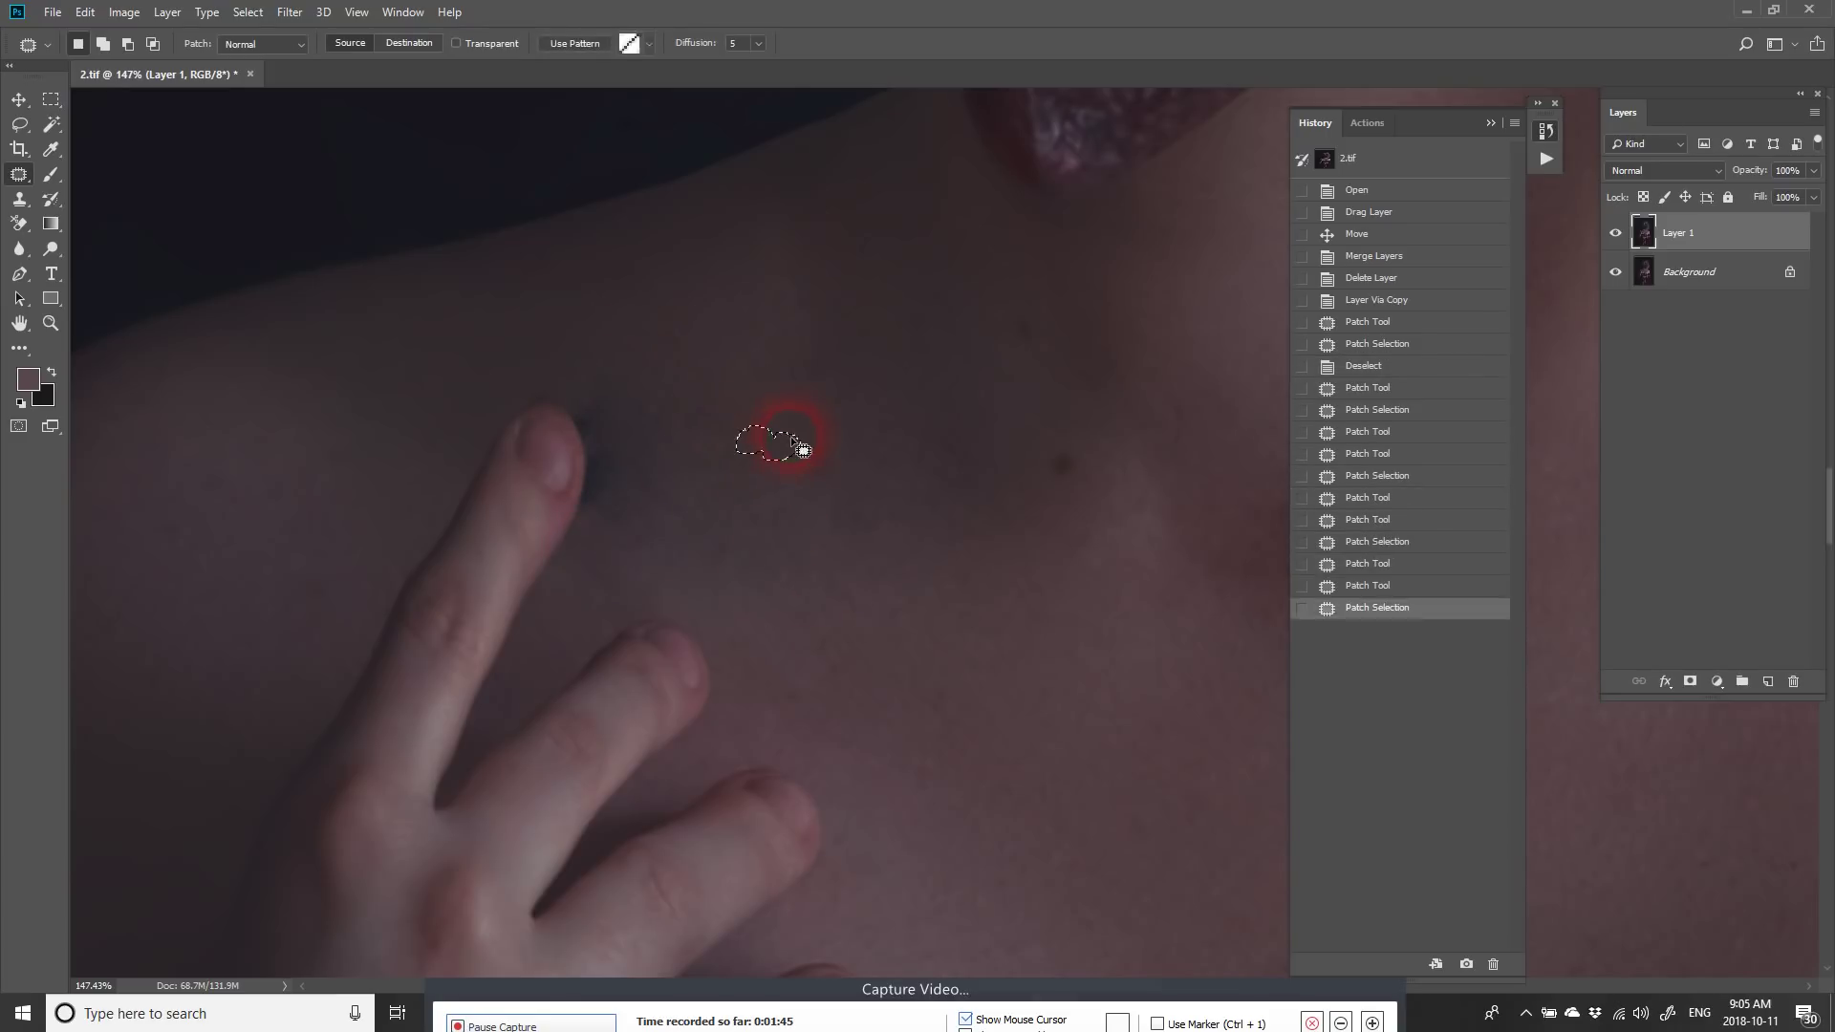
{"action": "left_click", "coordinate": [621, 360]}
{"action": "mouse_move", "coordinate": [621, 360]}
{"action": "left_mouse_down"}
{"action": "mouse_move", "coordinate": [579, 383]}
{"action": "mouse_move", "coordinate": [622, 384]}
{"action": "left_mouse_up"}
{"action": "left_click", "coordinate": [623, 386]}
{"action": "left_click", "coordinate": [623, 386]}
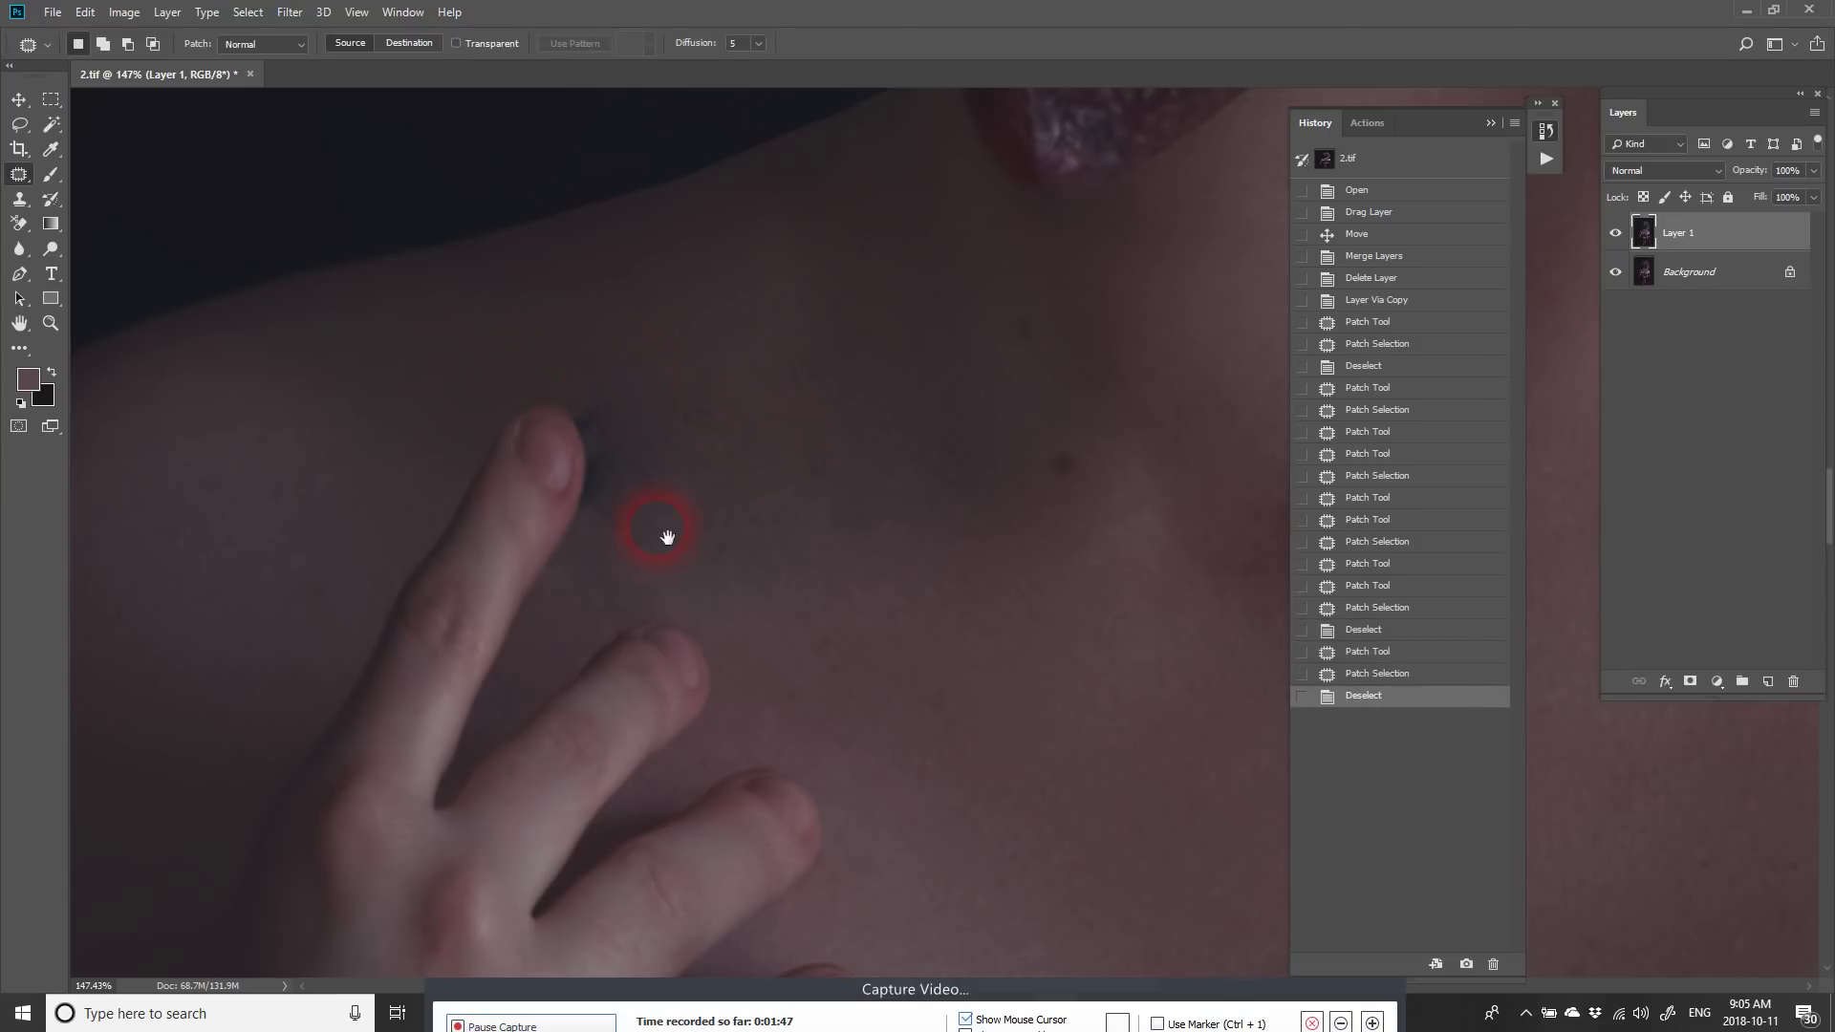
Step: Patch the dark residue along the edge of the index fingertip with neighbouring chest skin
{"action": "scroll", "coordinate": [656, 497], "scroll_direction": "down", "scroll_amount": 3}
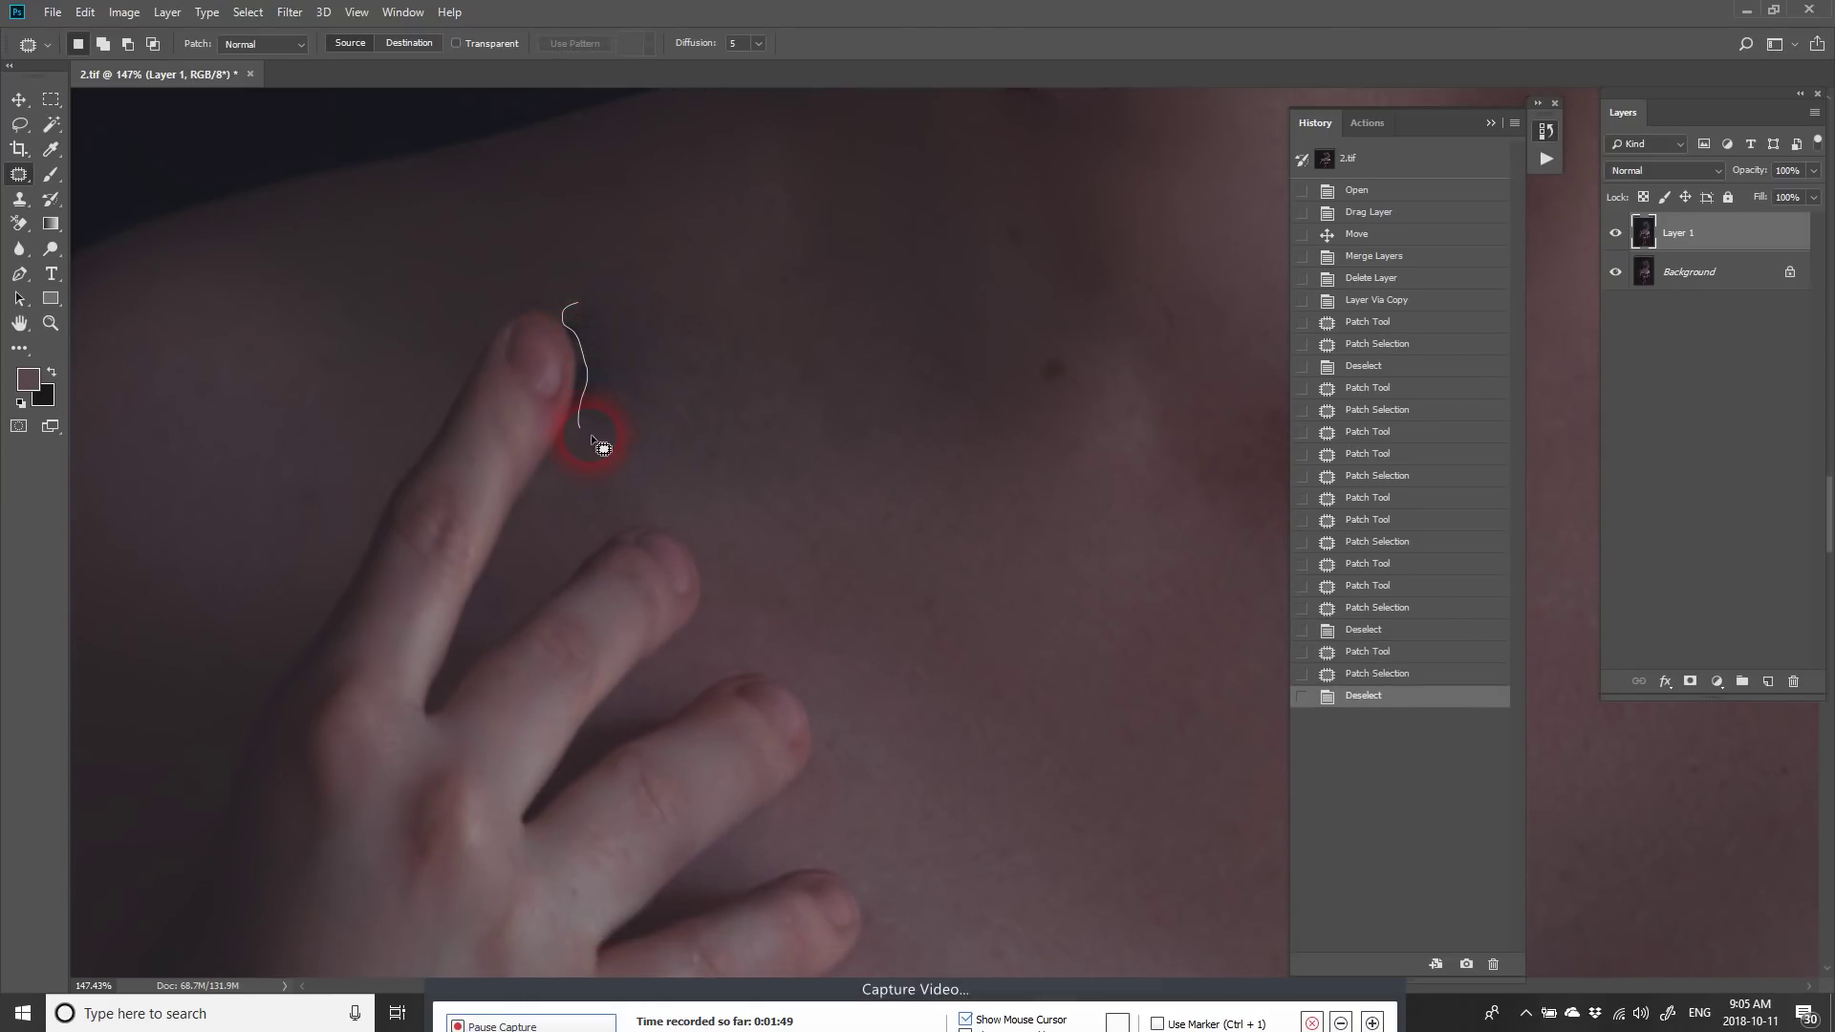
{"action": "left_click_drag", "start_coordinate": [591, 437], "coordinate": [670, 387]}
{"action": "left_click_drag", "start_coordinate": [631, 383], "coordinate": [713, 453]}
{"action": "left_click", "coordinate": [714, 453]}
{"action": "mouse_move", "coordinate": [612, 361]}
{"action": "left_mouse_down"}
{"action": "mouse_move", "coordinate": [626, 436]}
{"action": "mouse_move", "coordinate": [669, 404]}
{"action": "left_mouse_up"}
{"action": "left_click_drag", "start_coordinate": [633, 401], "coordinate": [708, 438]}
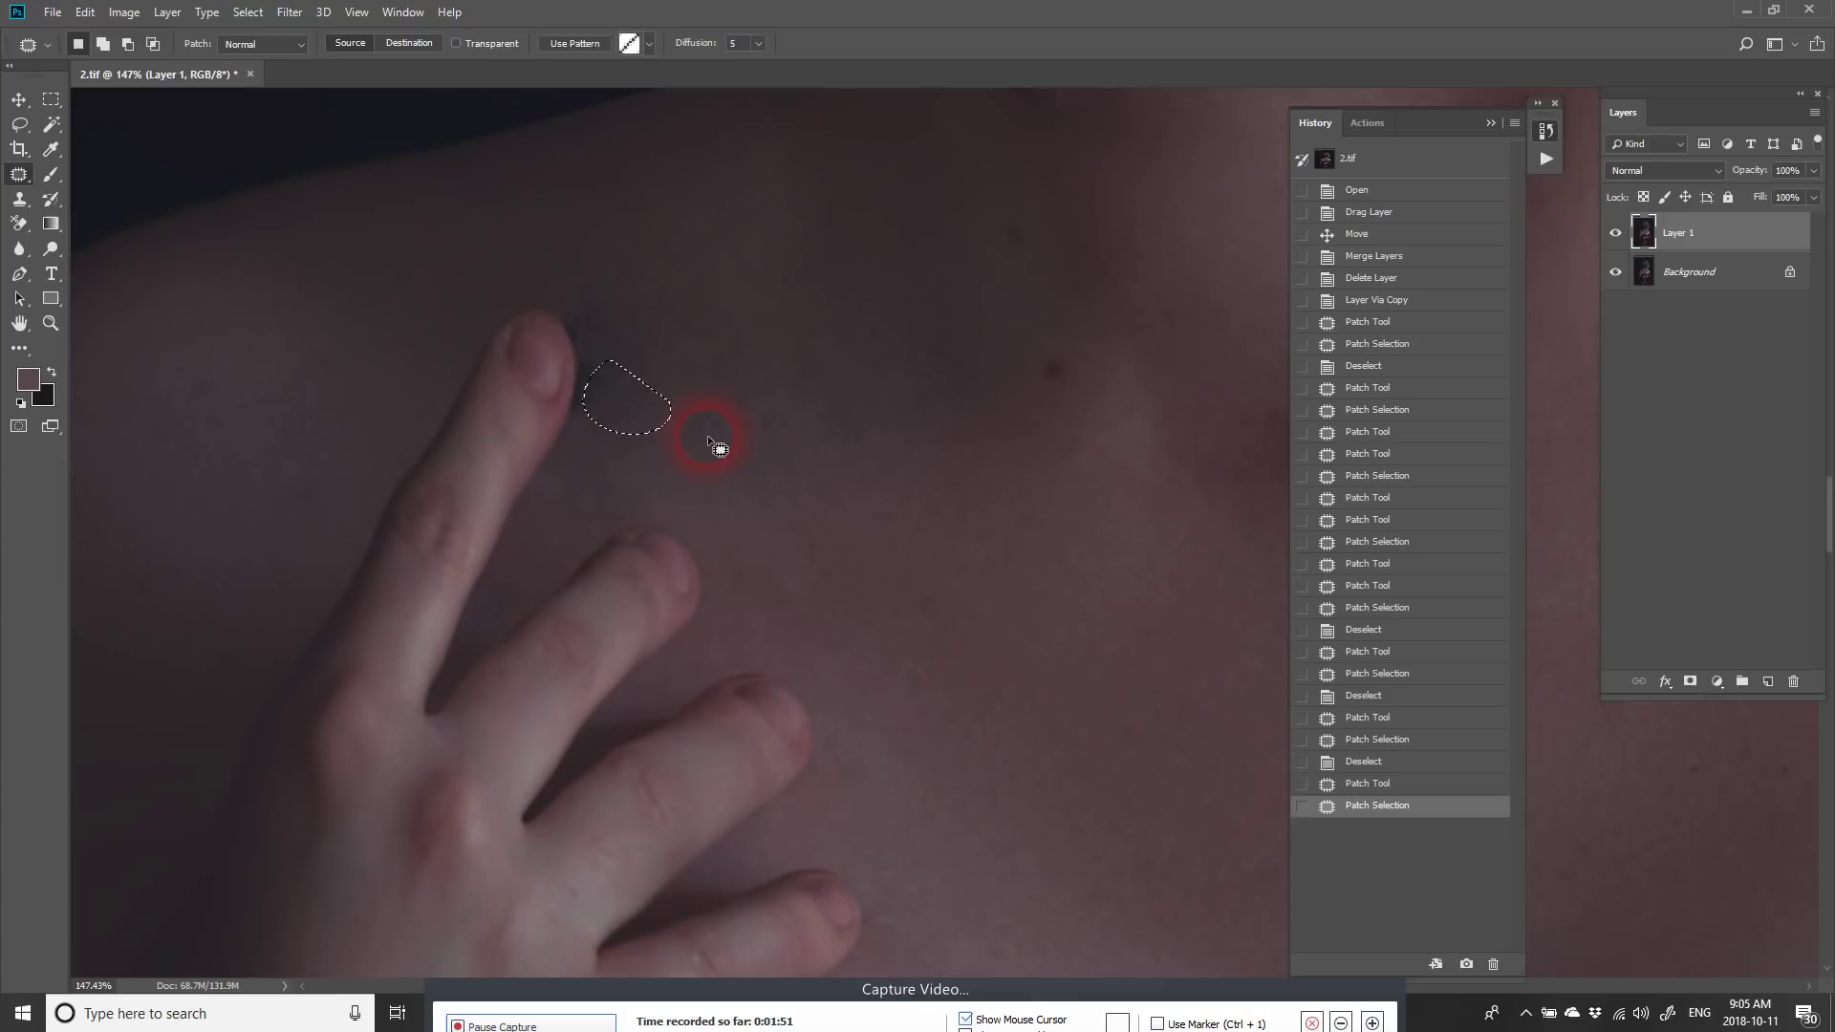
{"action": "left_click", "coordinate": [707, 436]}
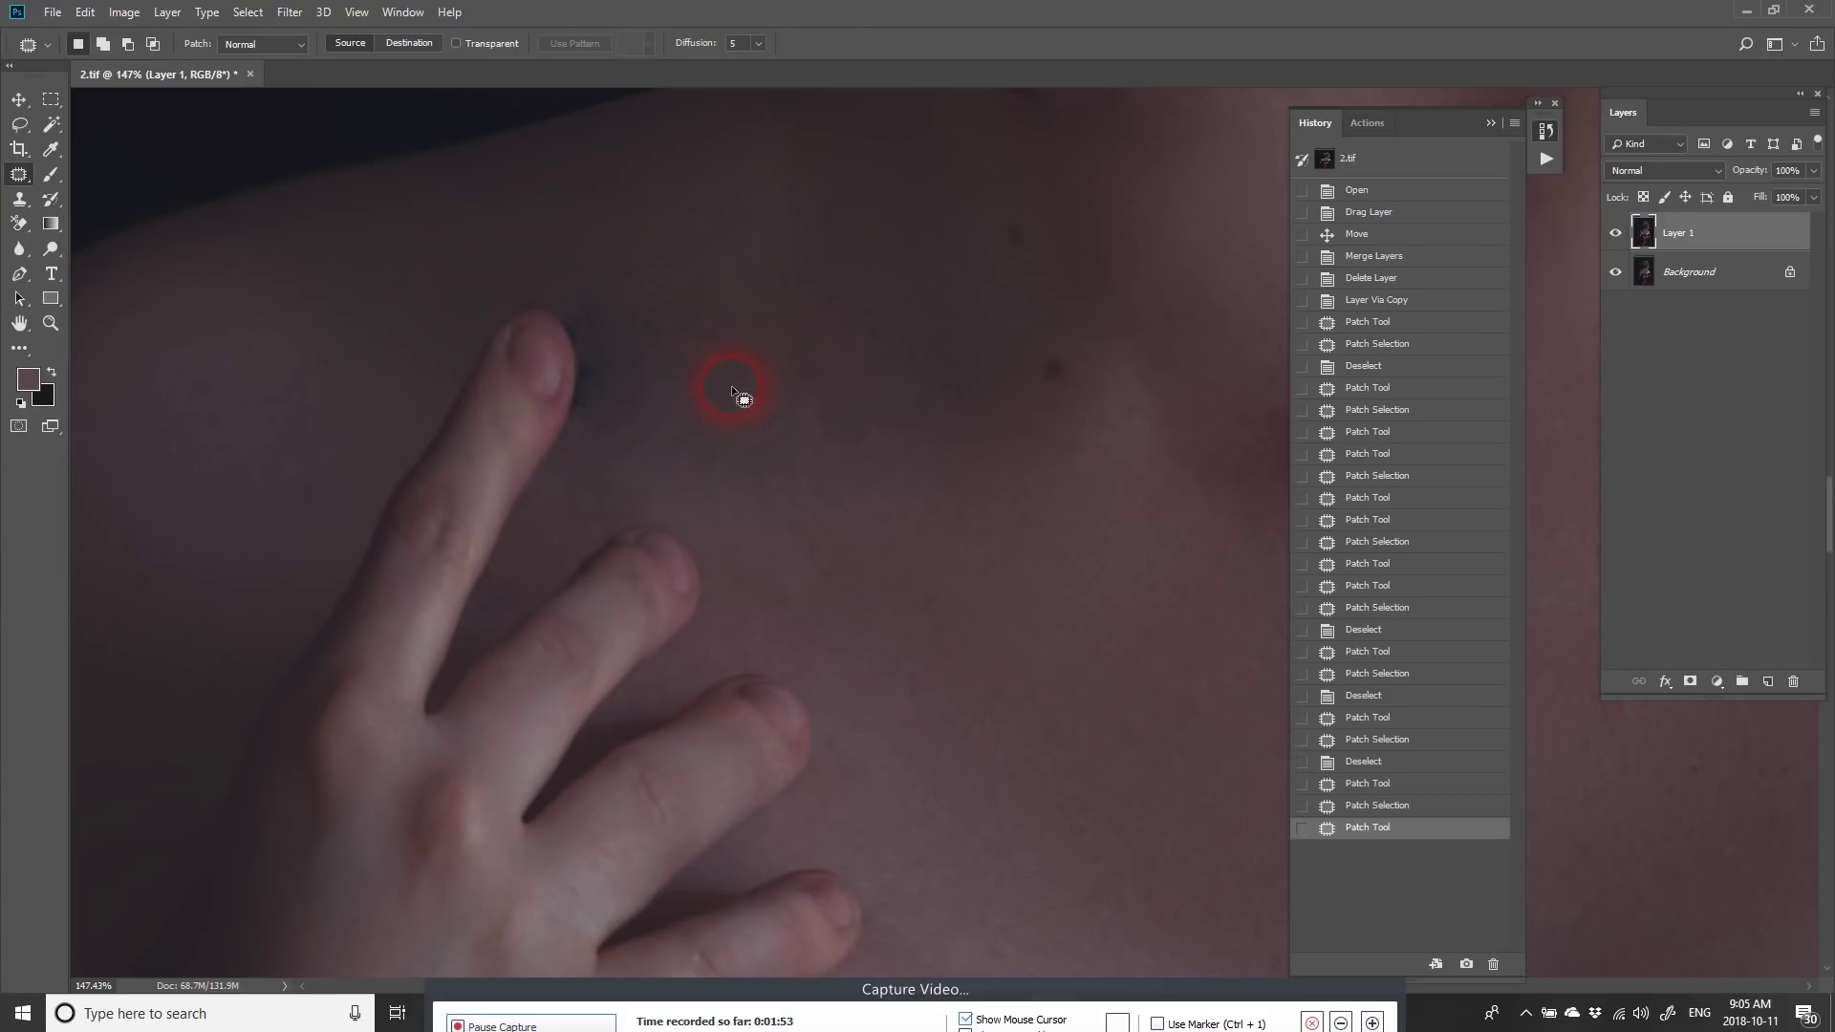
Step: Switch to the Clone Stamp tool and set its opacity to 30%
{"action": "key", "text": "s"}
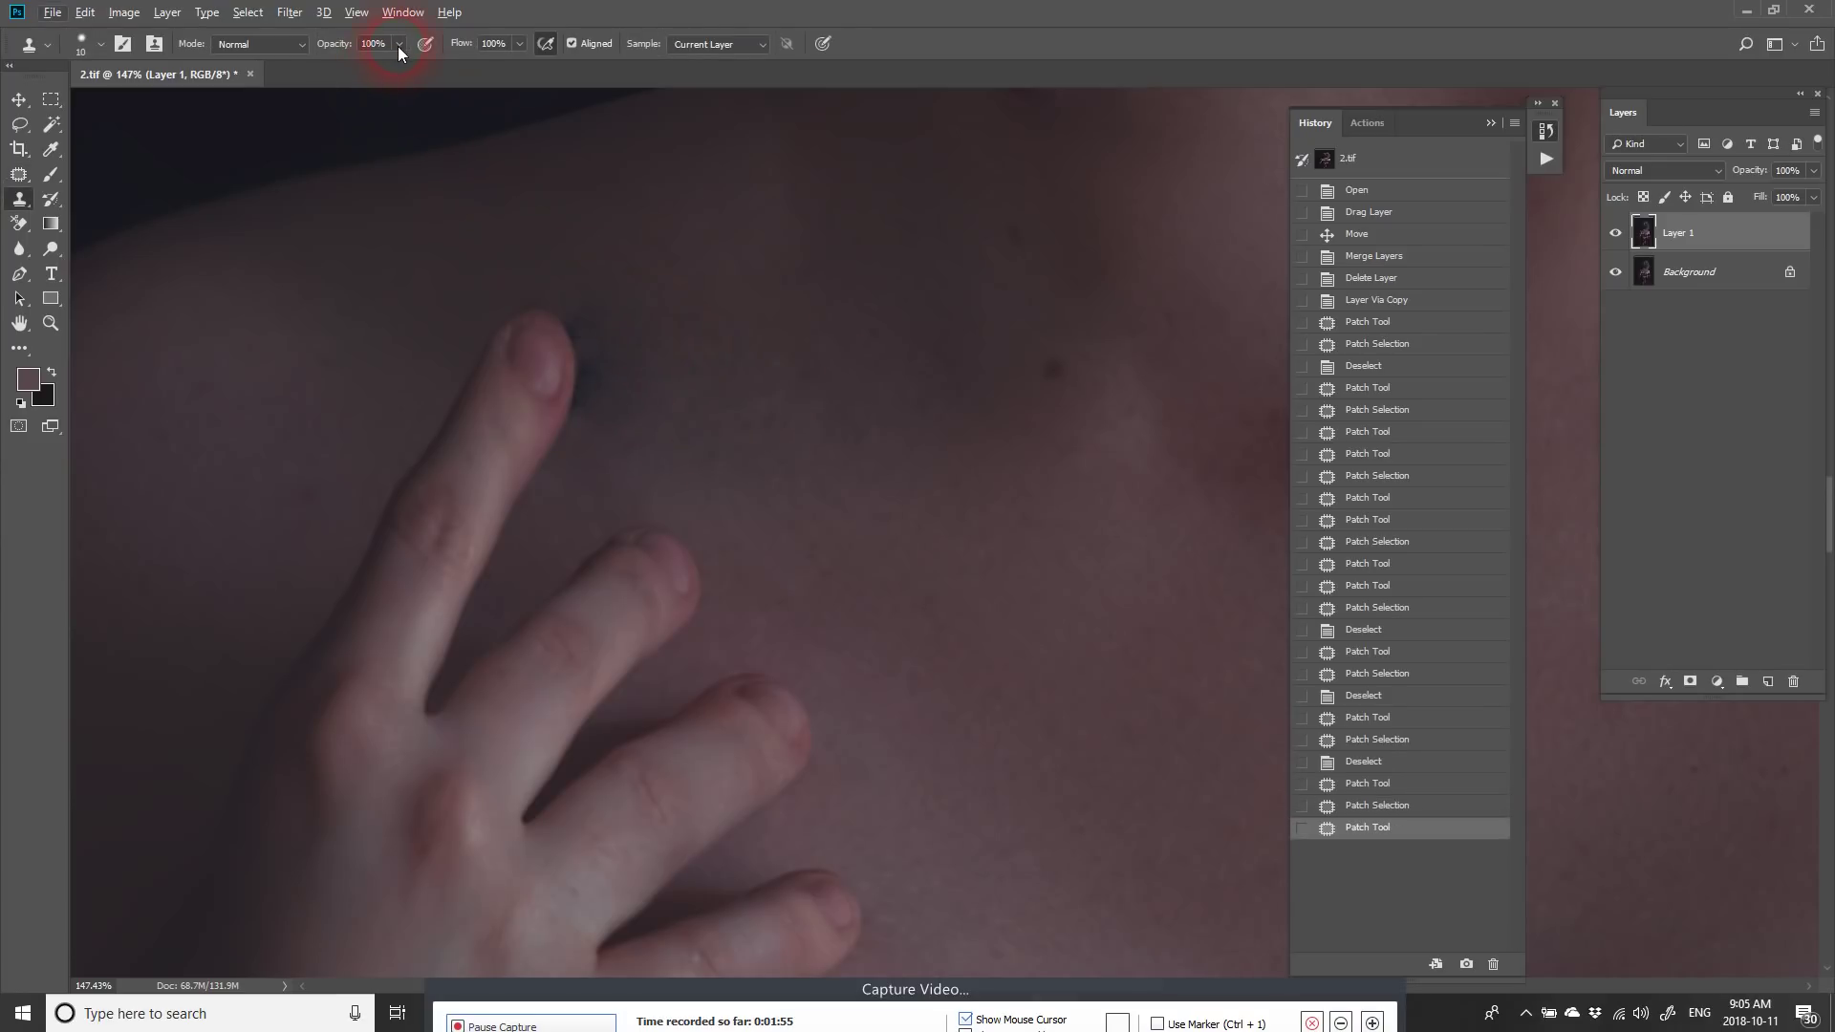
{"action": "key", "text": "alt+s"}
{"action": "left_click", "coordinate": [548, 227]}
{"action": "left_click", "coordinate": [549, 226]}
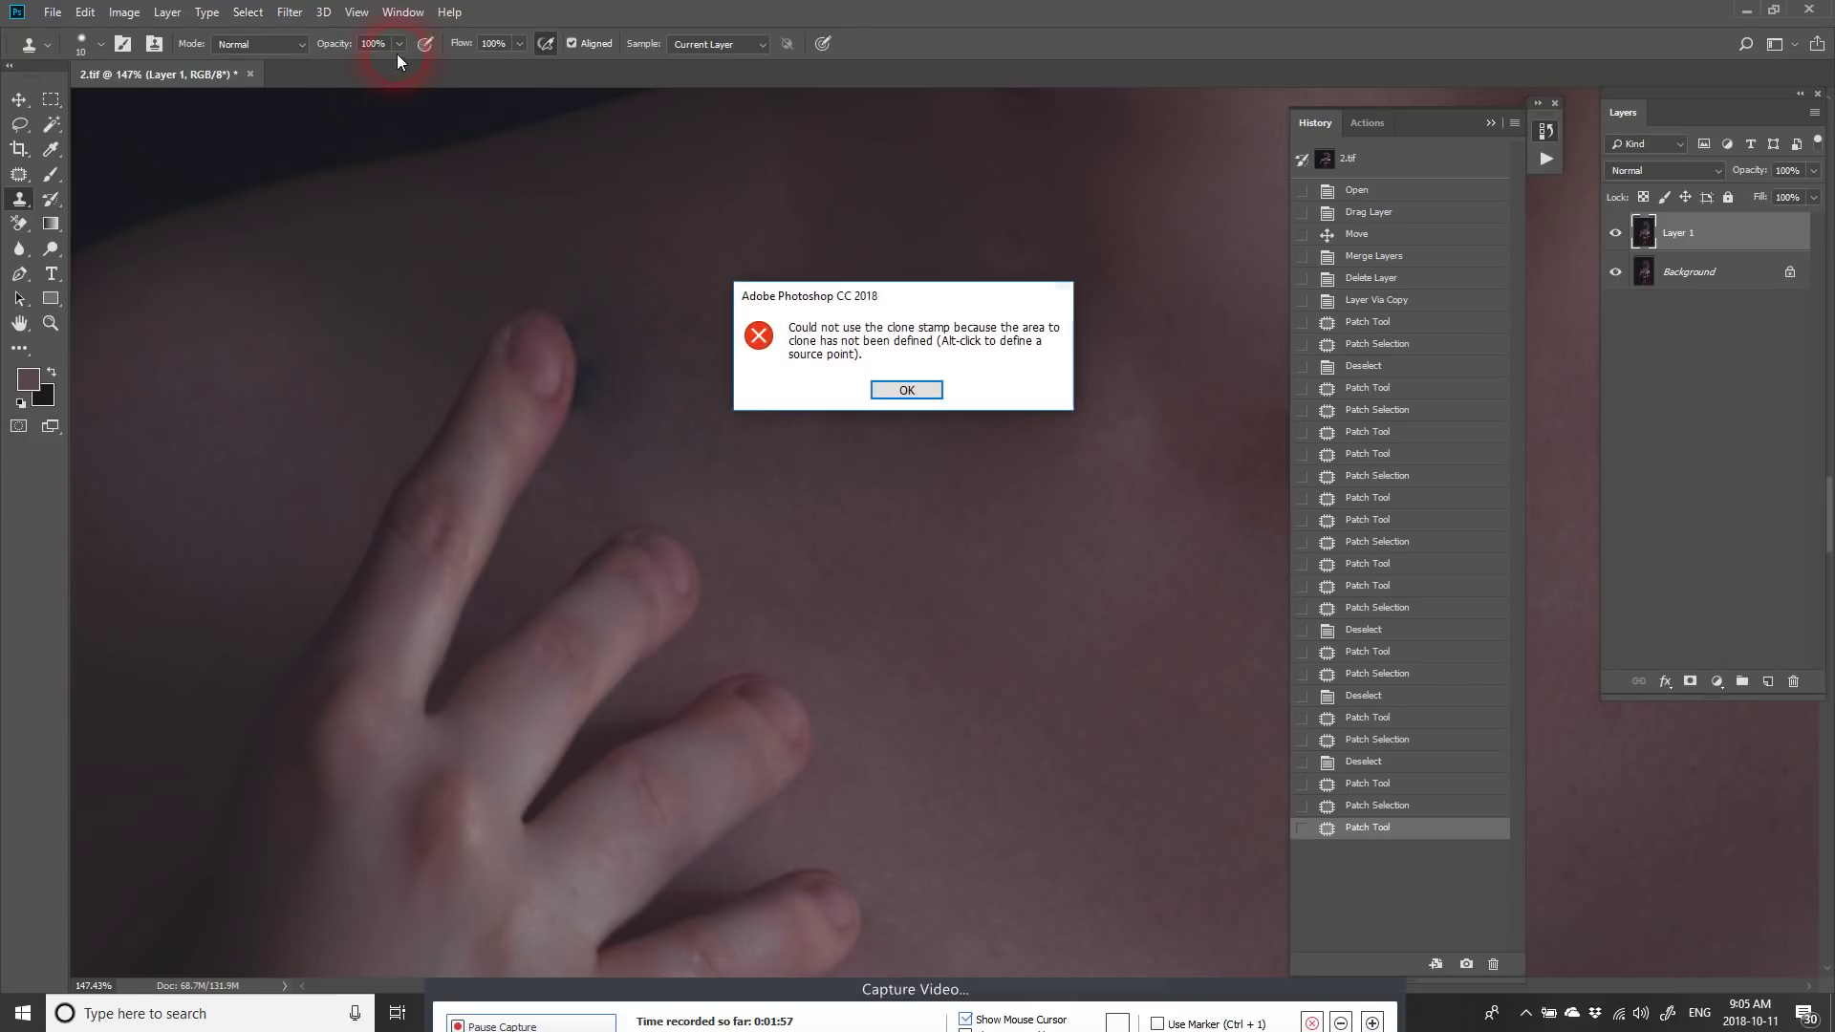
{"action": "left_click", "coordinate": [903, 389]}
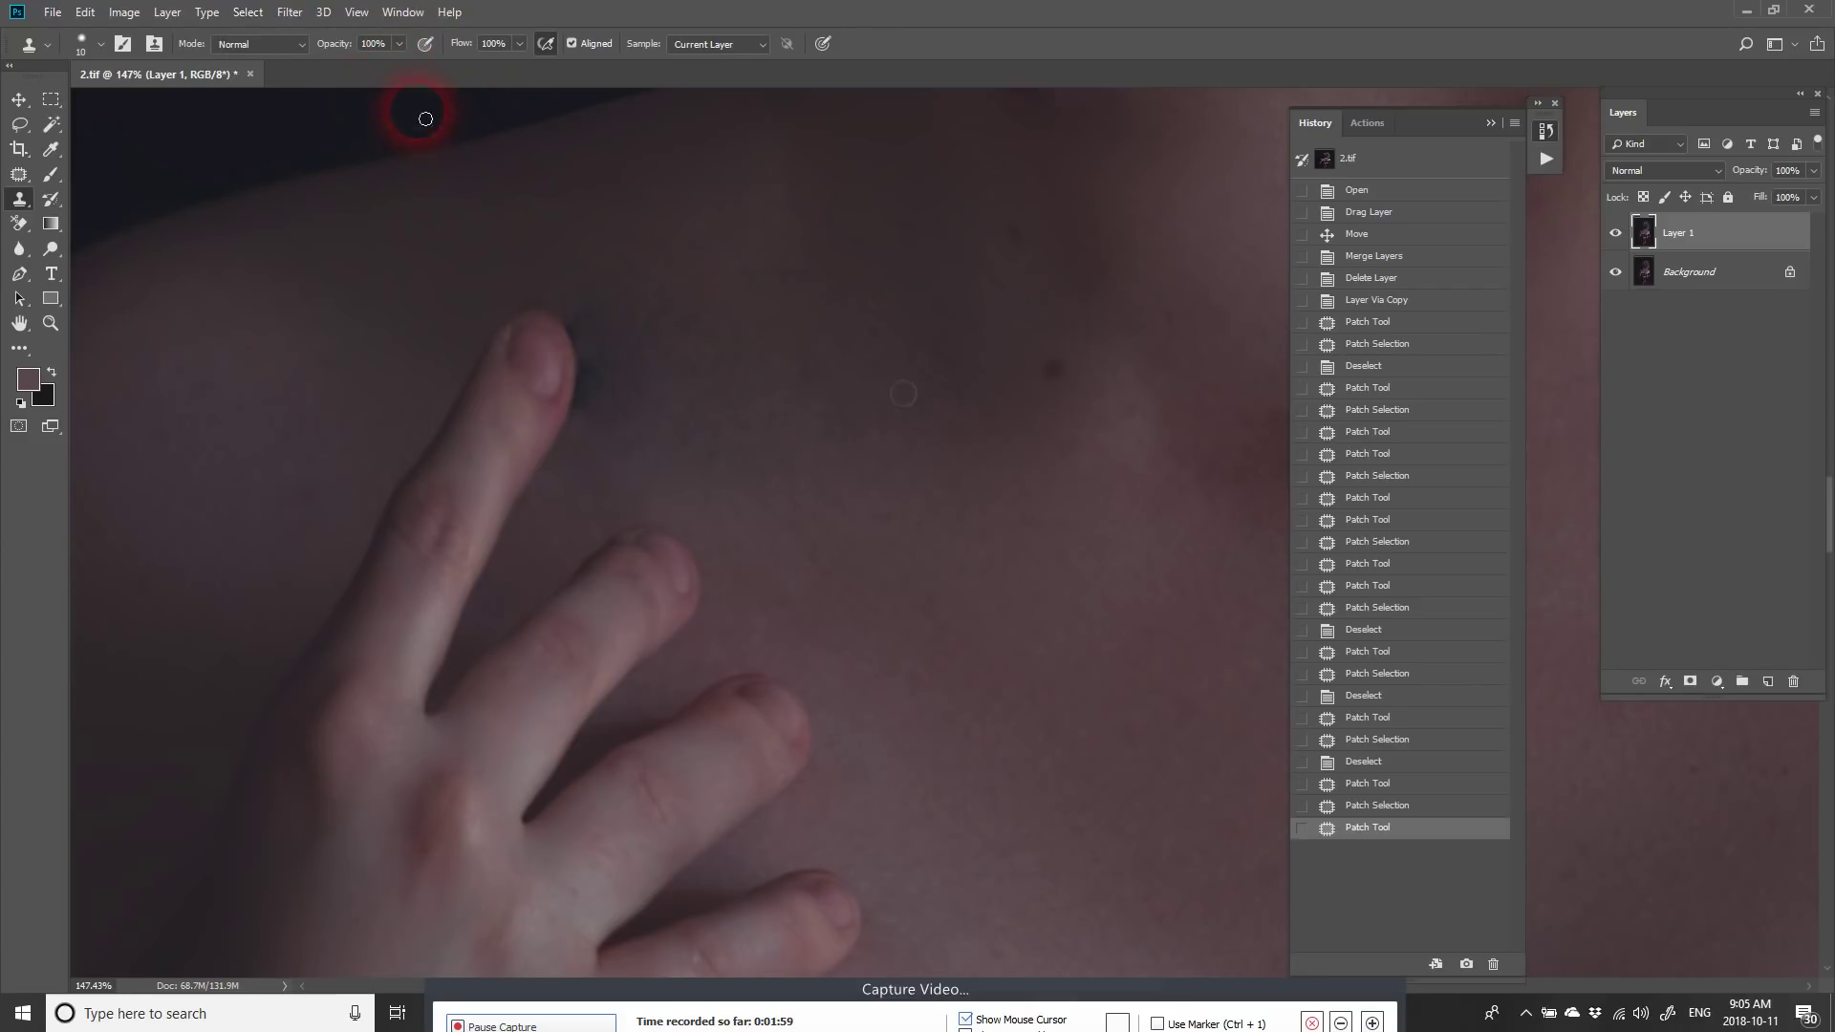
{"action": "left_click", "coordinate": [396, 54]}
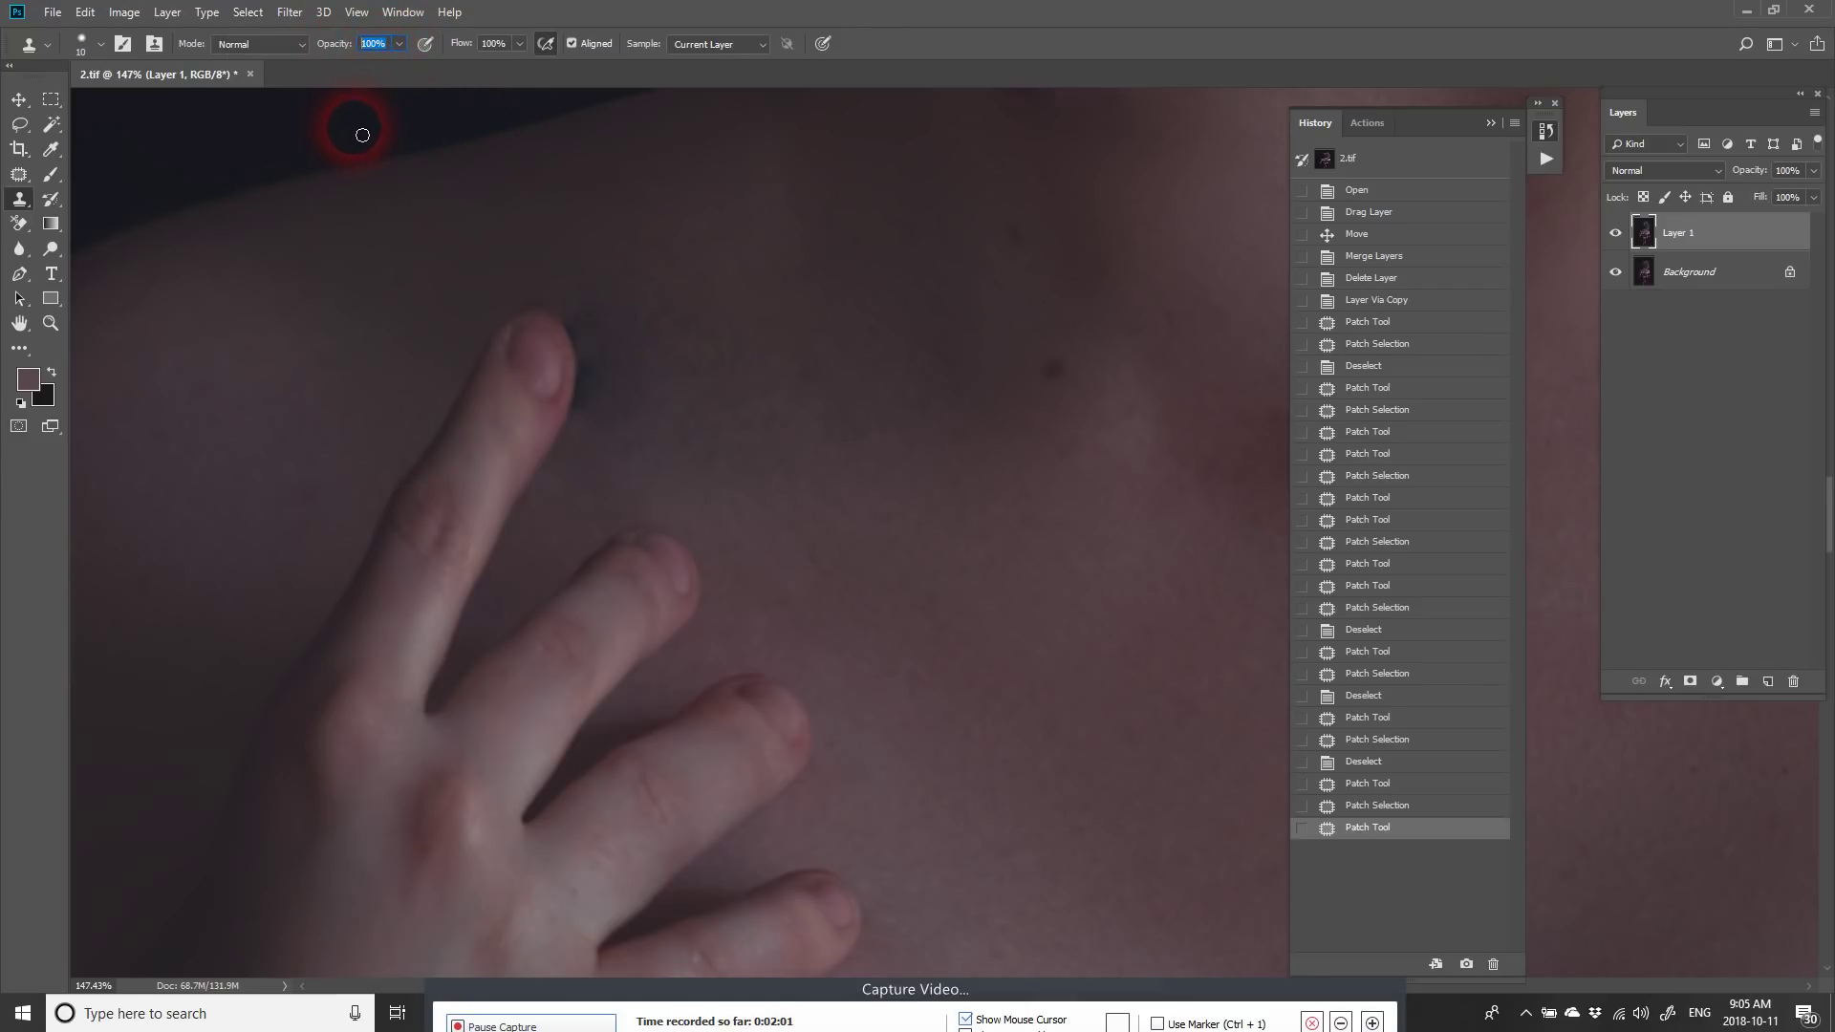
{"action": "type", "text": "30"}
{"action": "left_click", "coordinate": [760, 382]}
{"action": "left_click", "coordinate": [905, 387]}
Step: Clone nearby clean skin over the remaining bluish ink beside the index fingertip
{"action": "left_click", "coordinate": [627, 316], "text": "alt"}
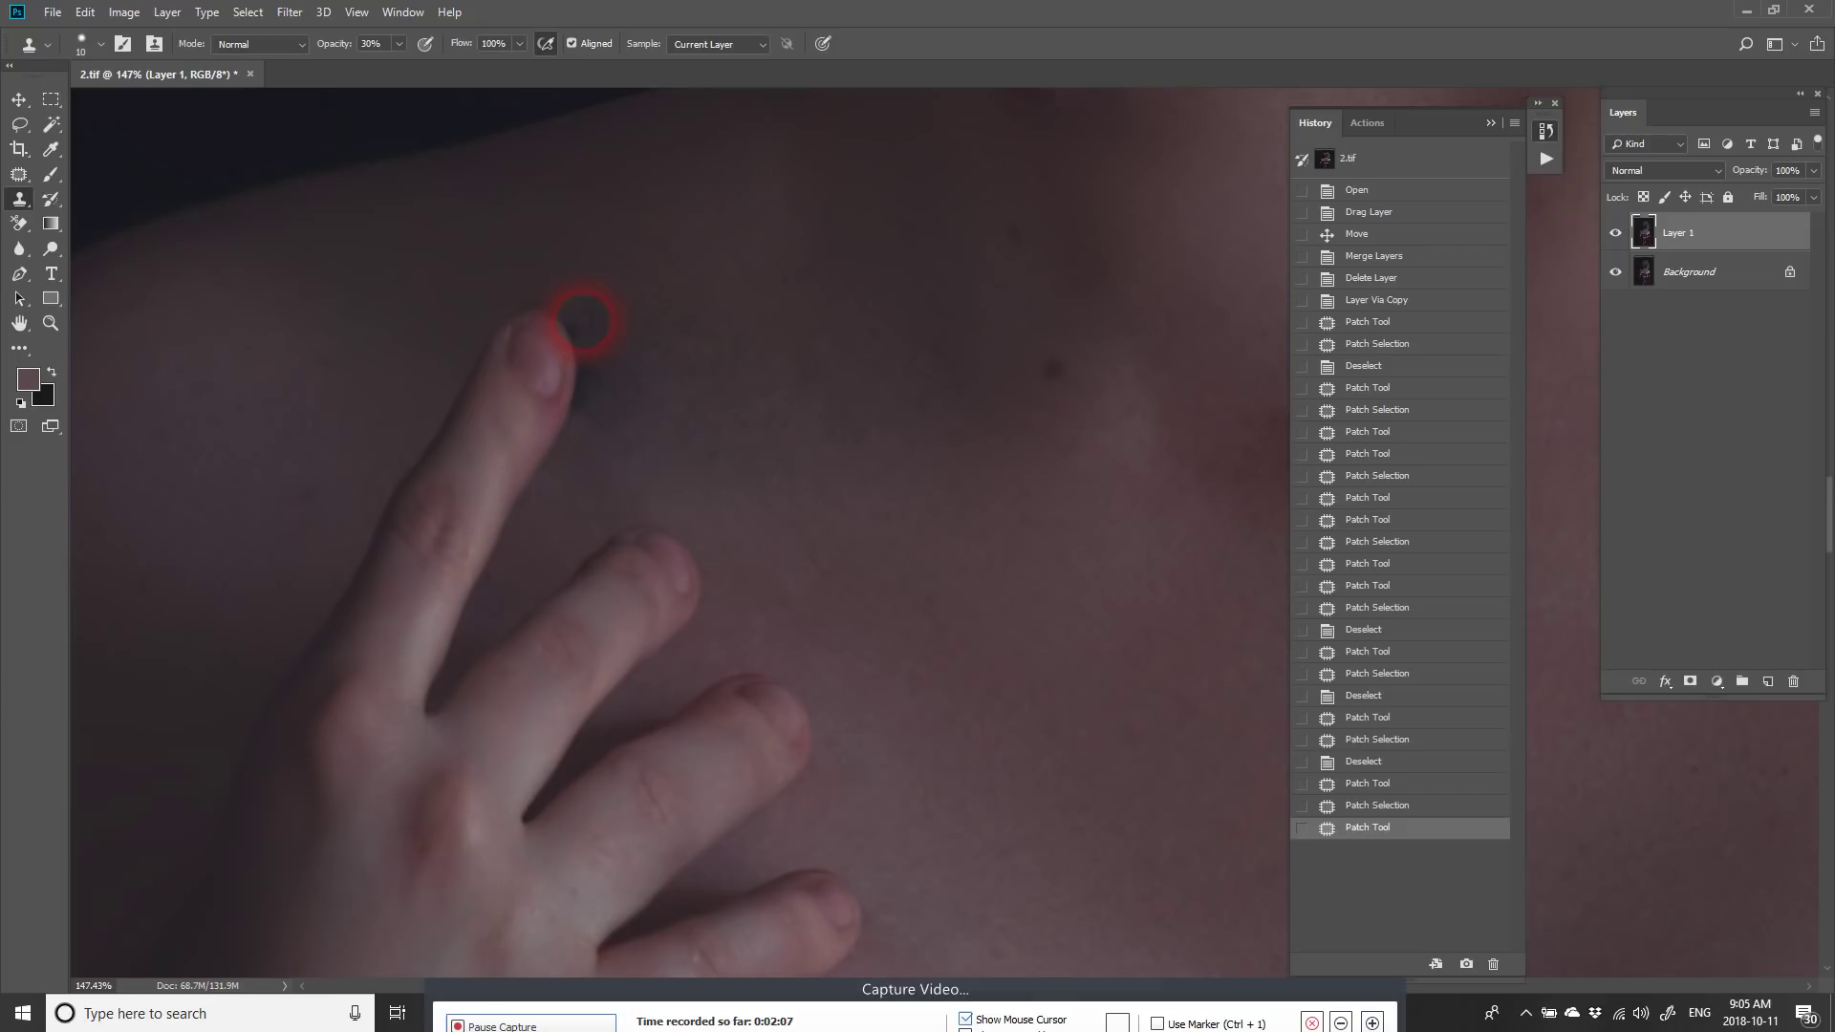
{"action": "left_click", "coordinate": [583, 316]}
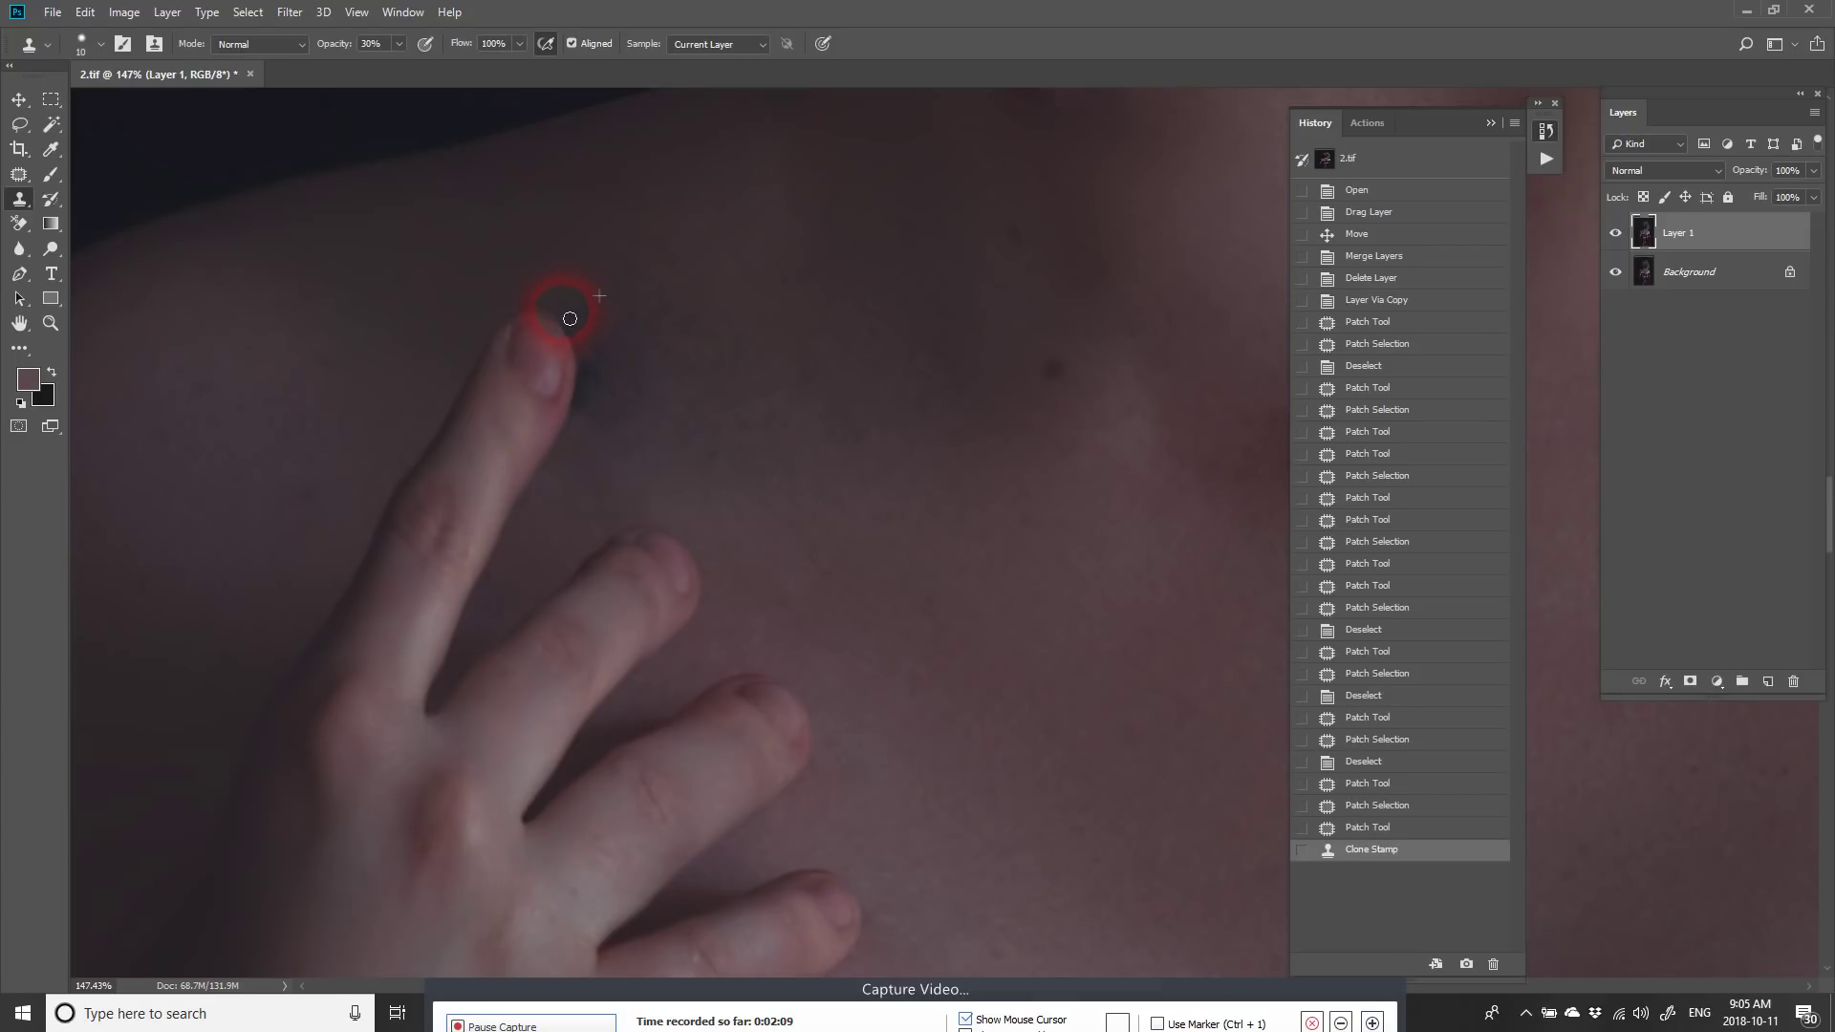
{"action": "left_click", "coordinate": [586, 353]}
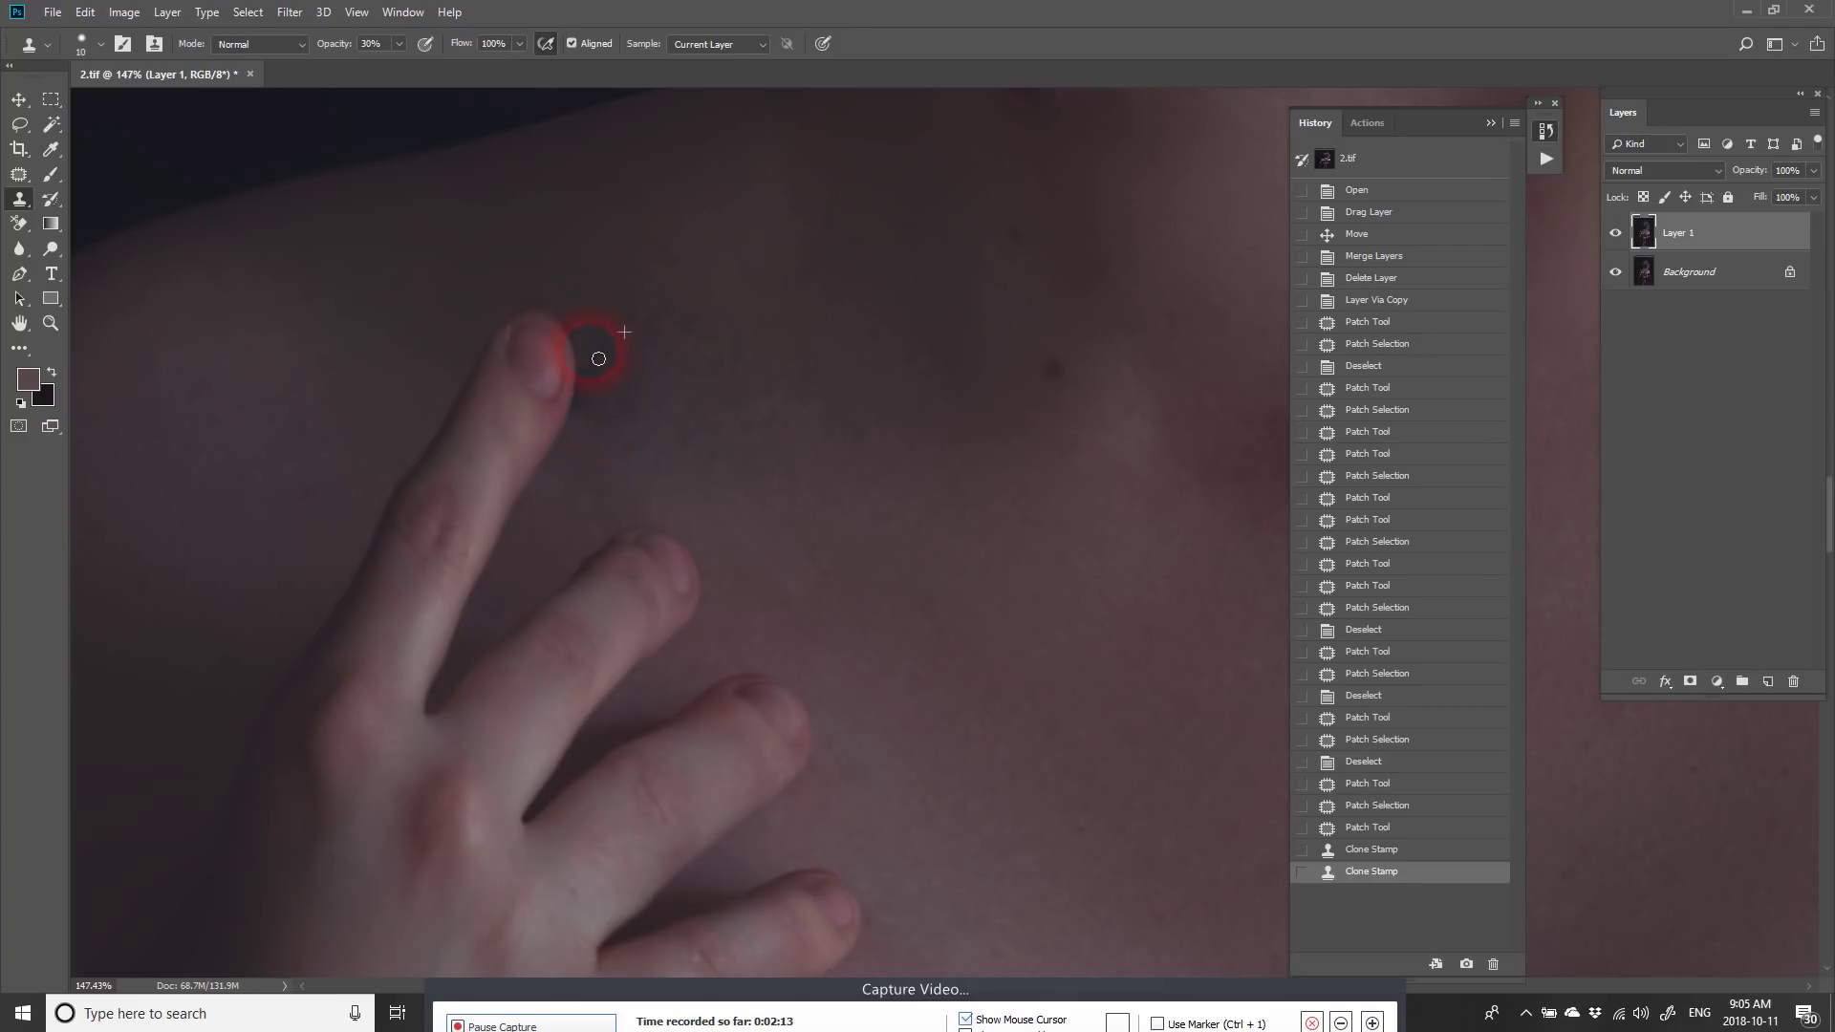
{"action": "left_click", "coordinate": [576, 325]}
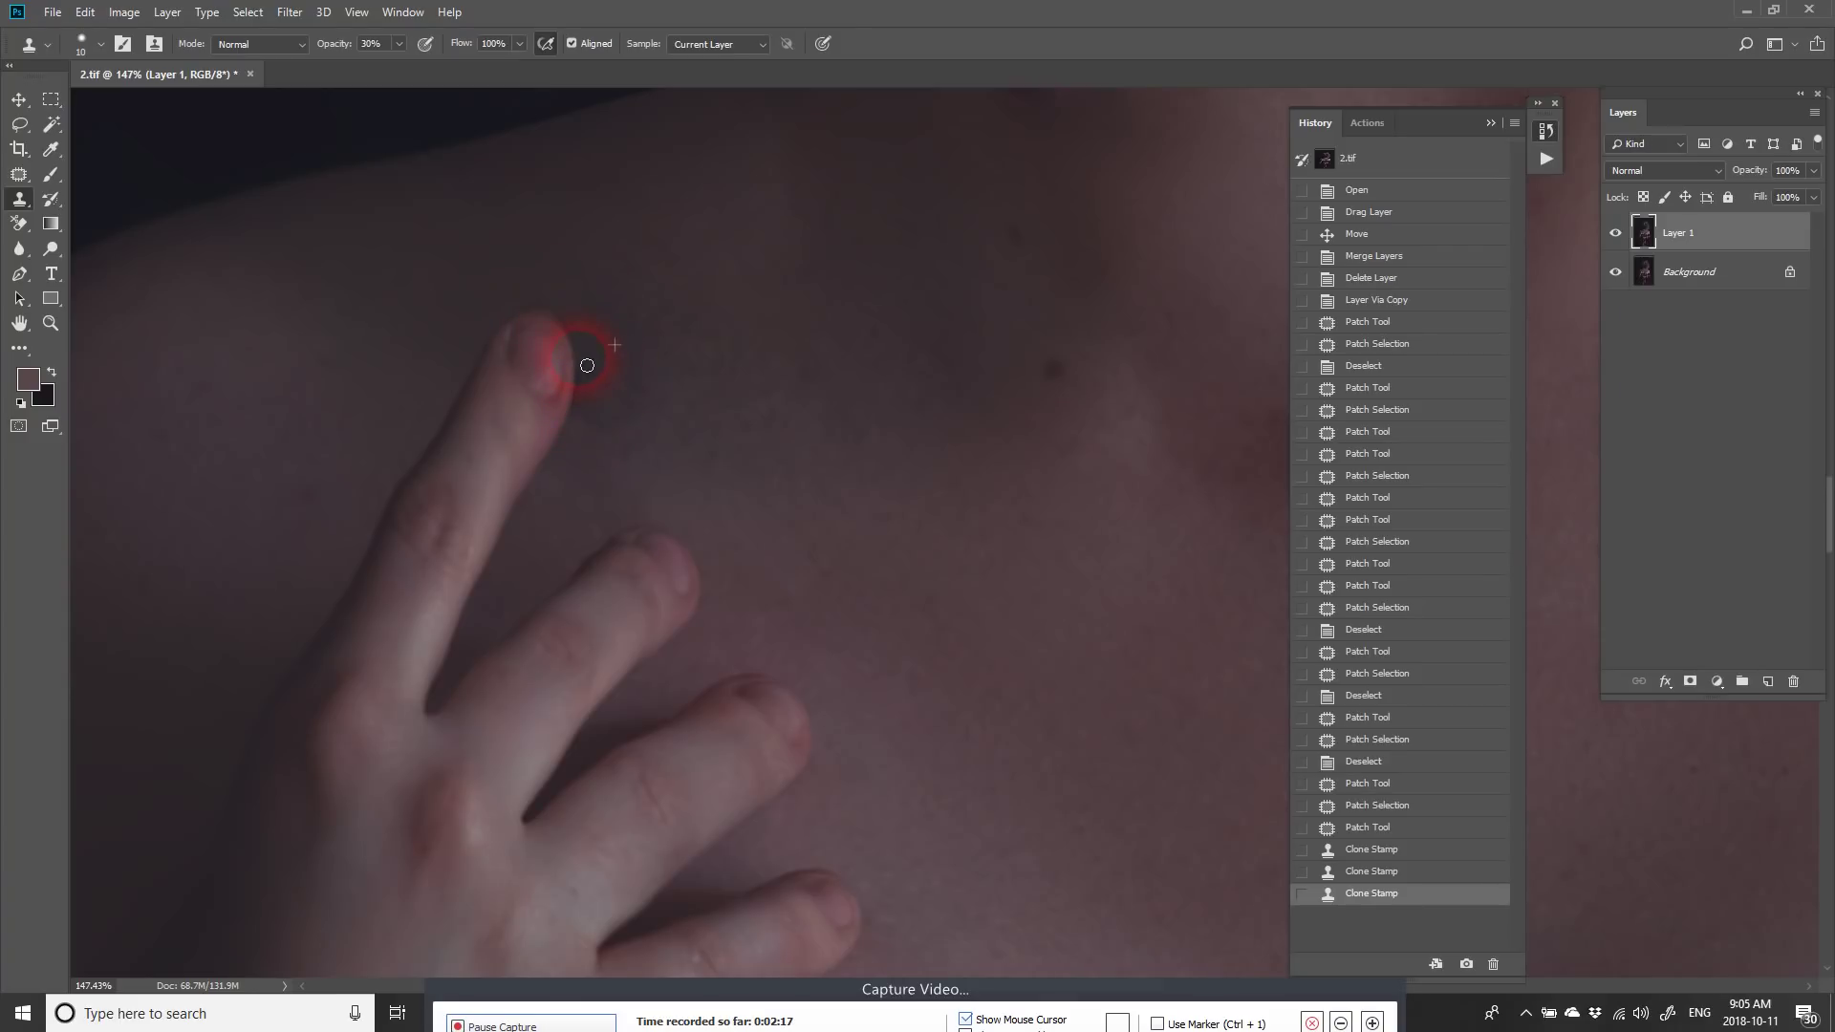
{"action": "left_click", "coordinate": [577, 406]}
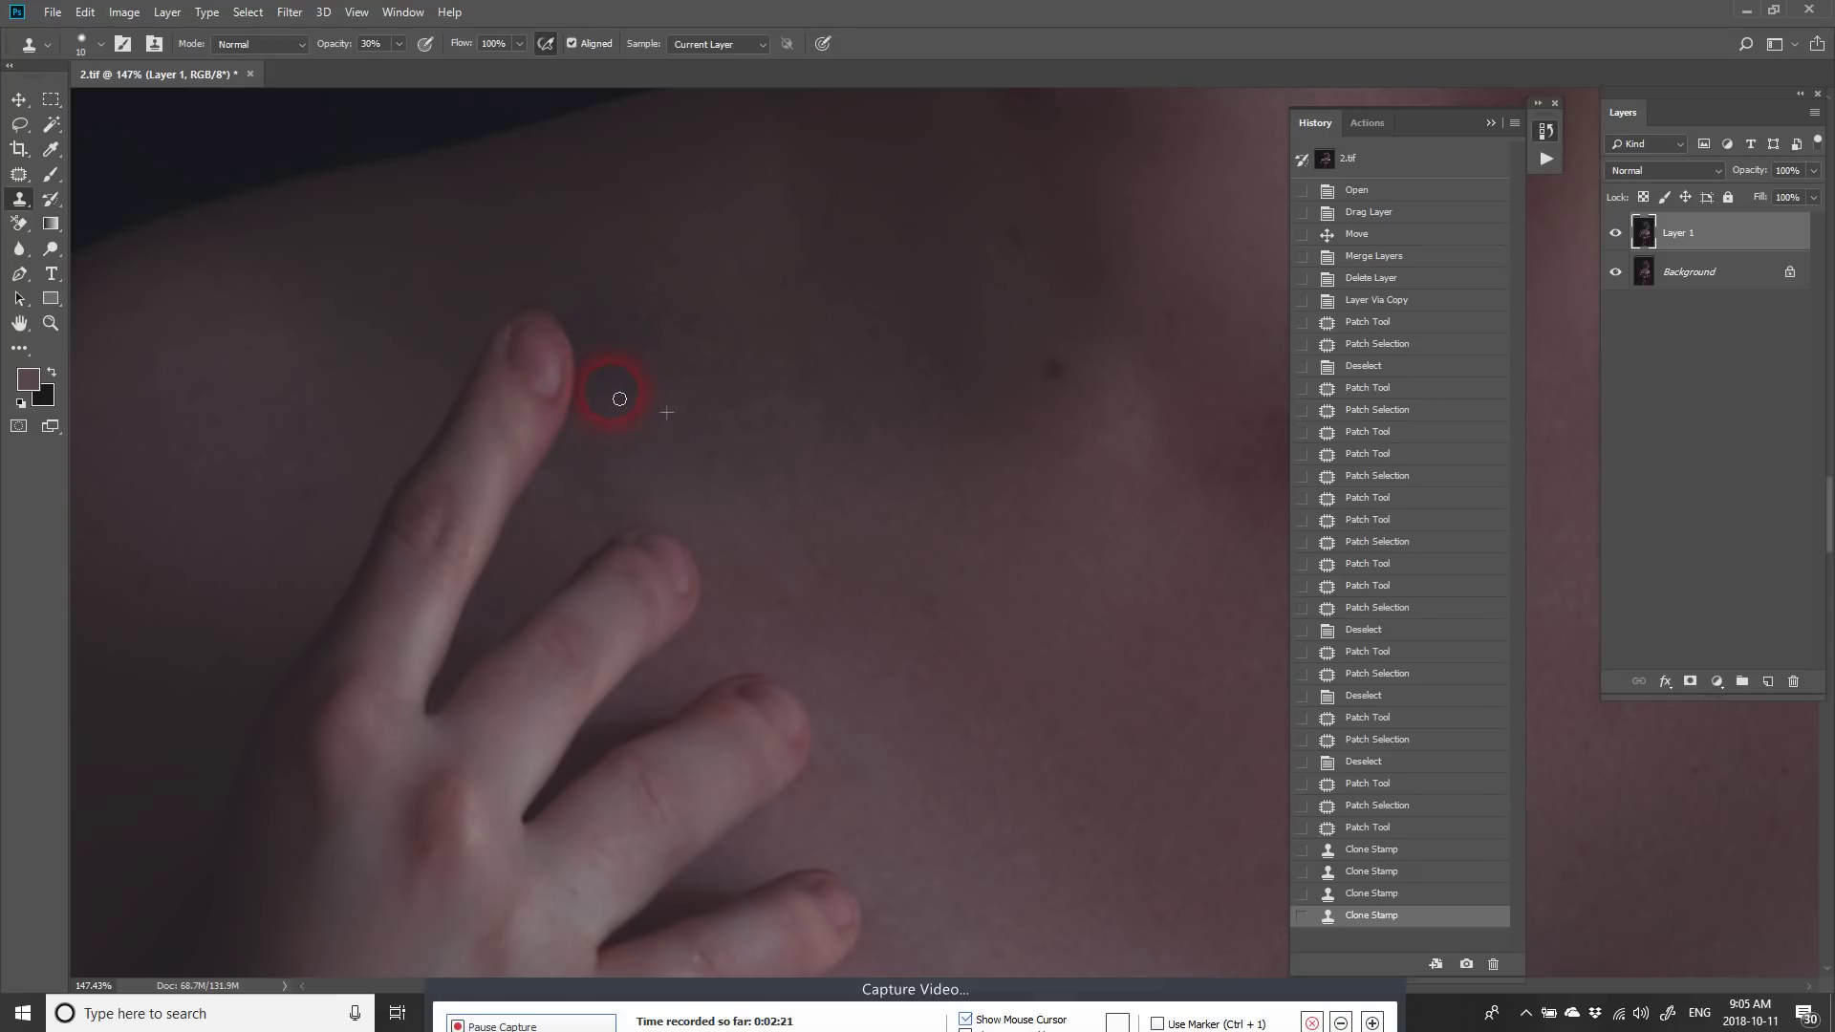
{"action": "left_click", "coordinate": [585, 324]}
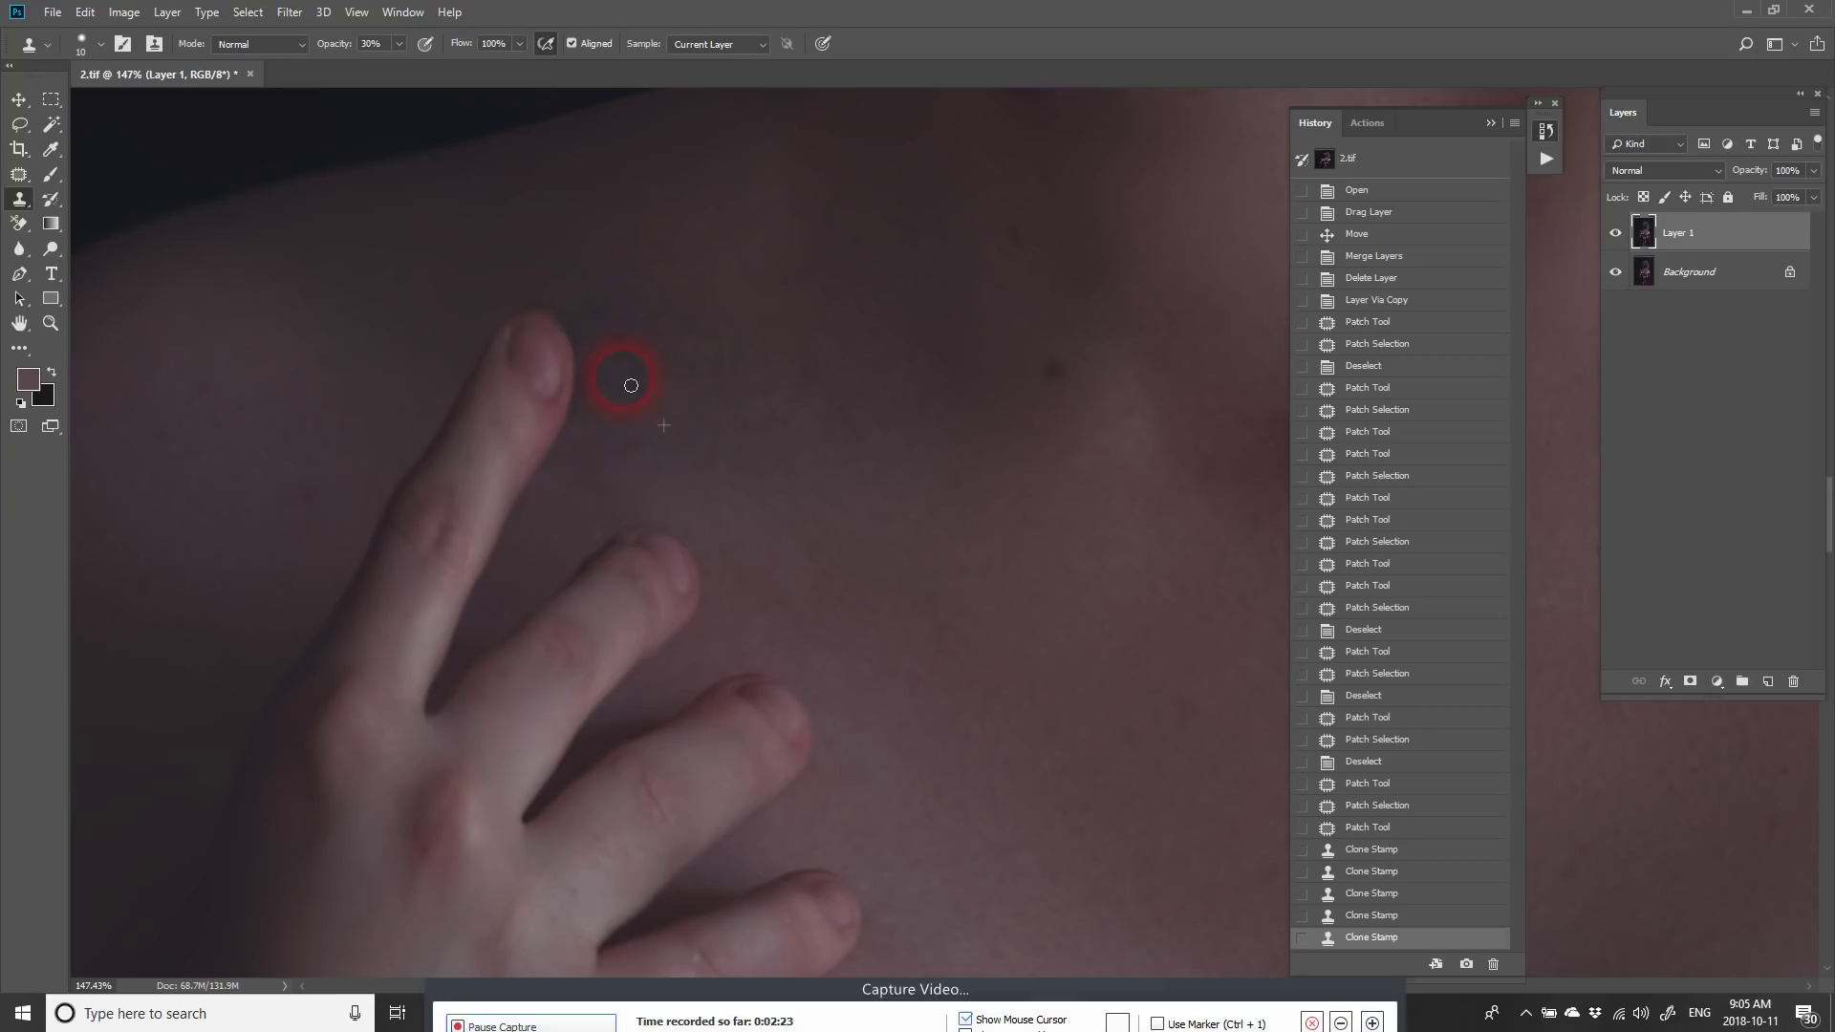
{"action": "left_click", "coordinate": [639, 387]}
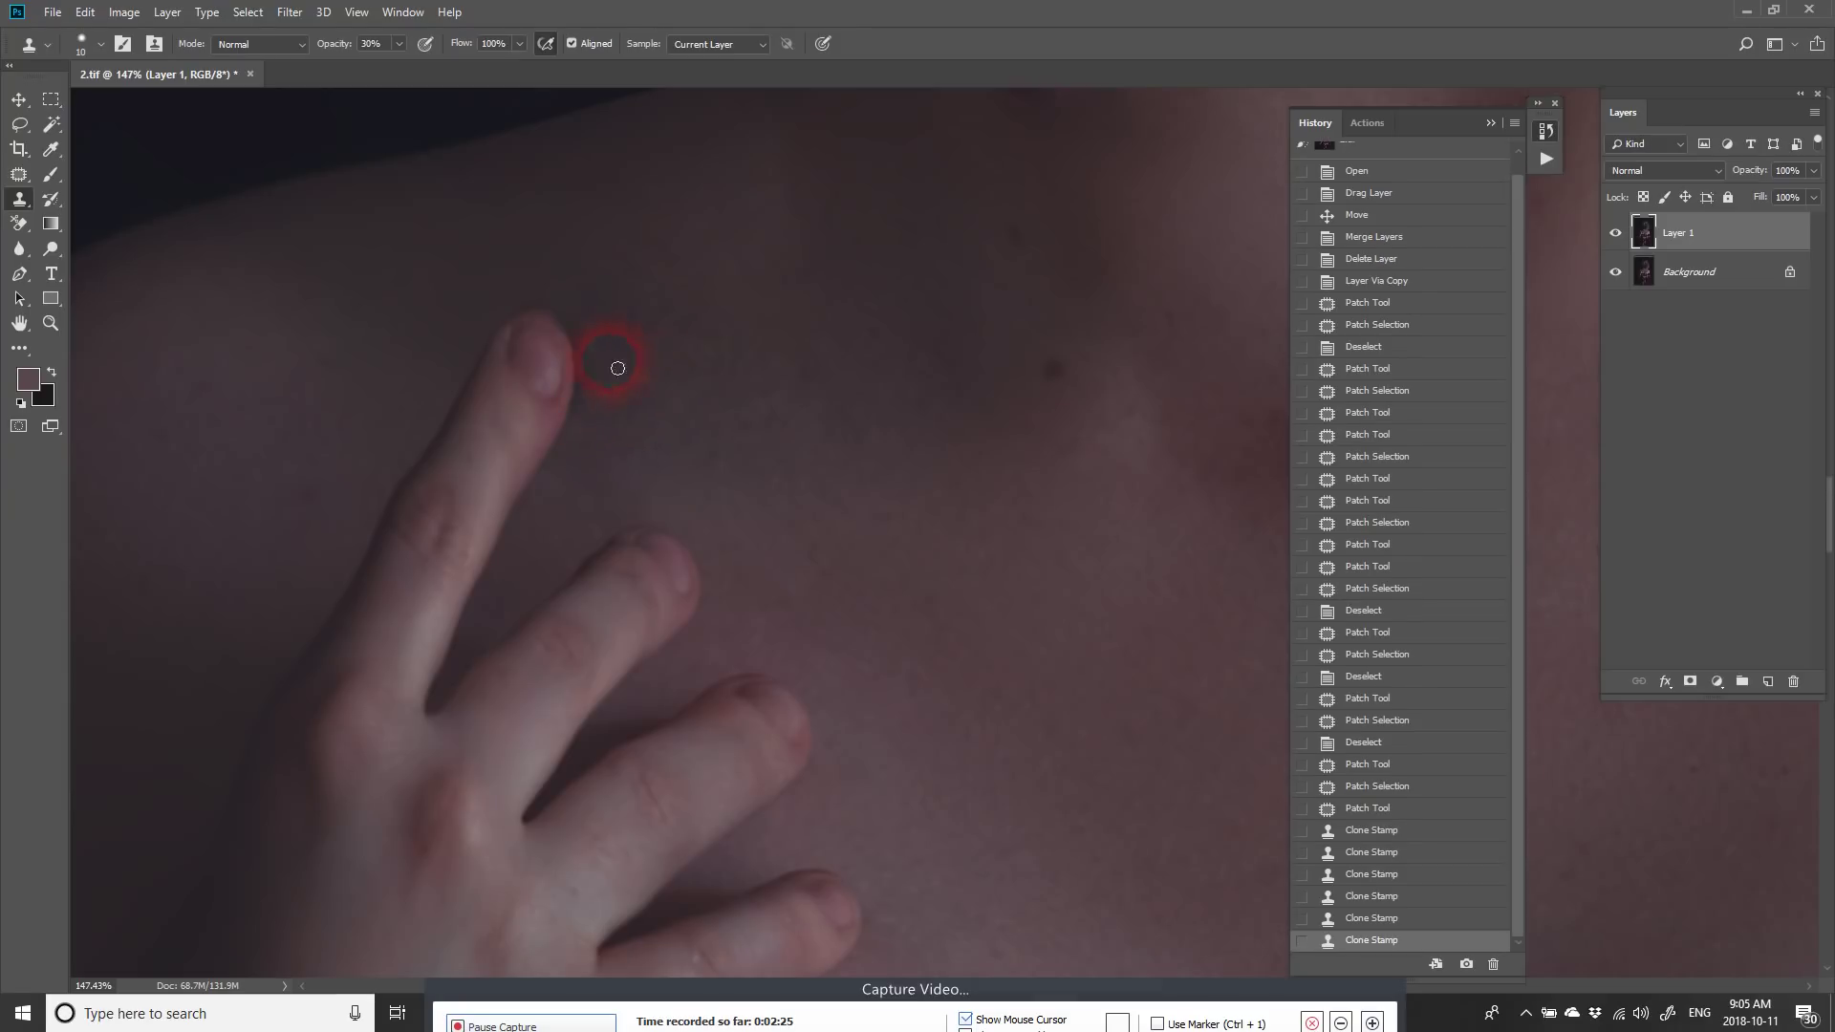
Step: Even out the blotchy skin around the index fingertip with several Patch tool repairs
{"action": "key", "text": "j"}
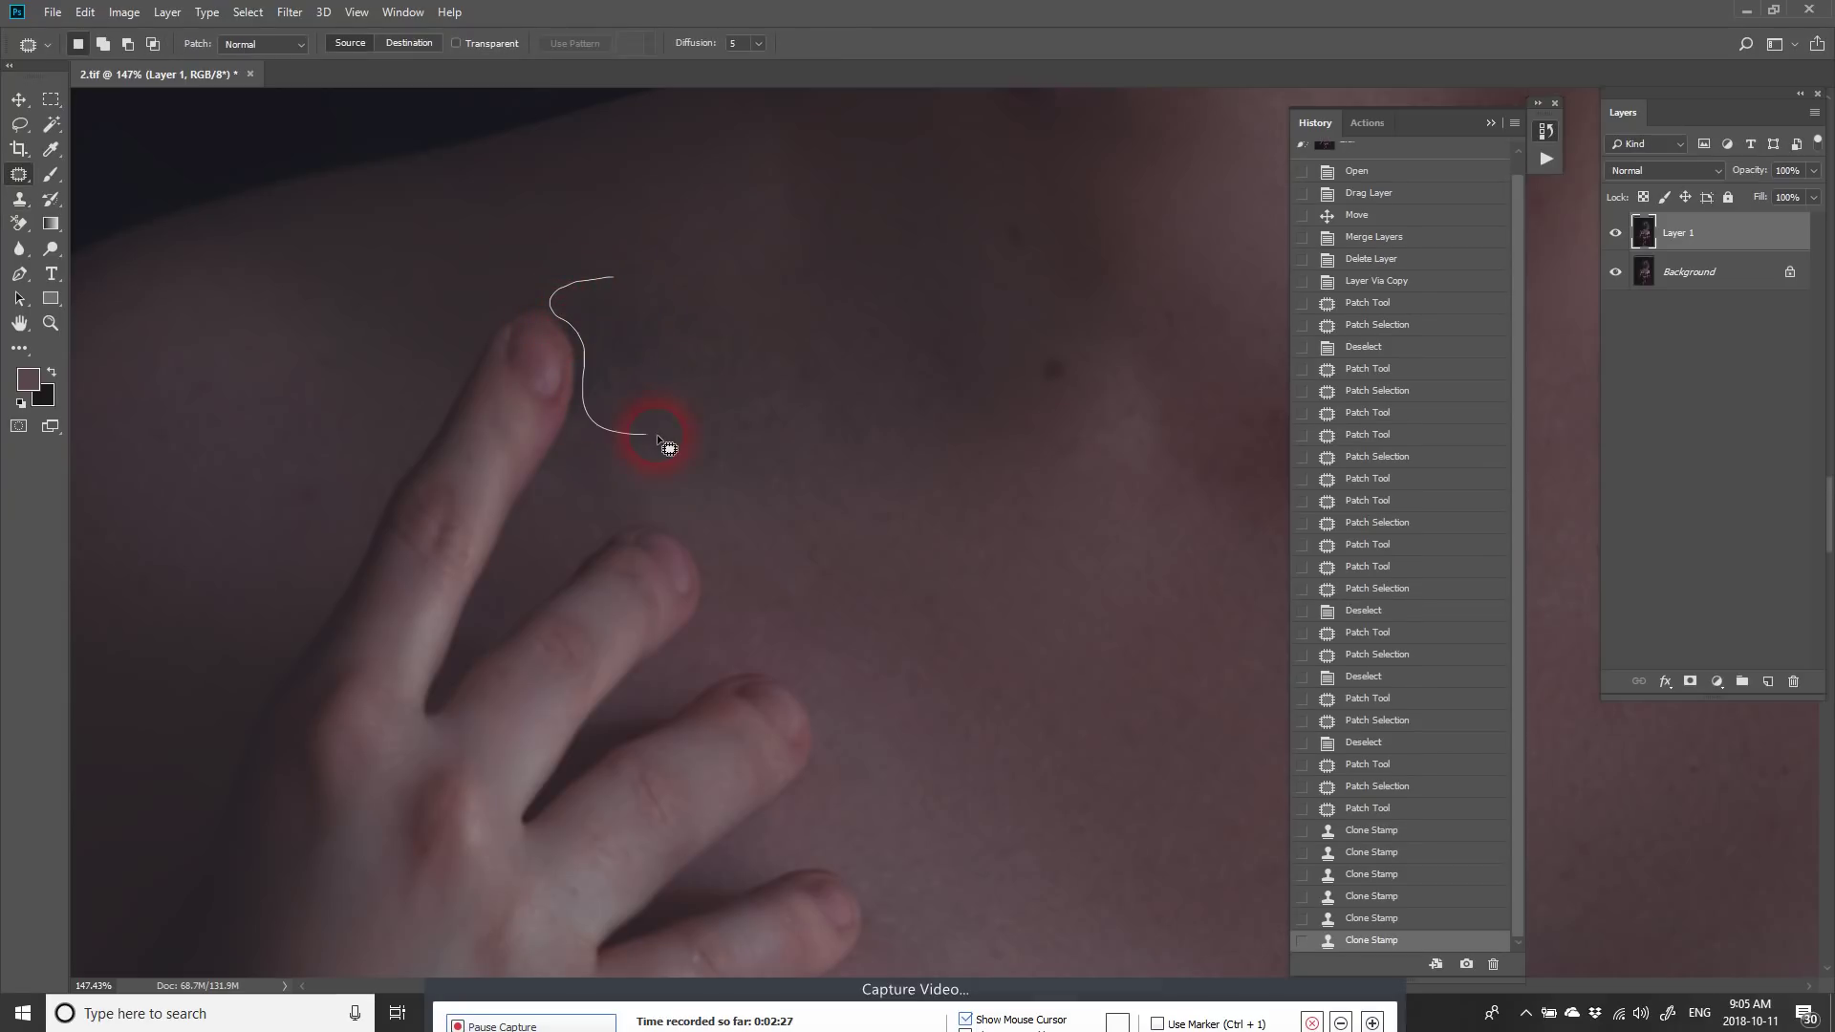
{"action": "mouse_move", "coordinate": [704, 411]}
{"action": "left_mouse_down"}
{"action": "mouse_move", "coordinate": [669, 355]}
{"action": "mouse_move", "coordinate": [782, 449]}
{"action": "left_mouse_up"}
{"action": "key", "text": "ctrl+d"}
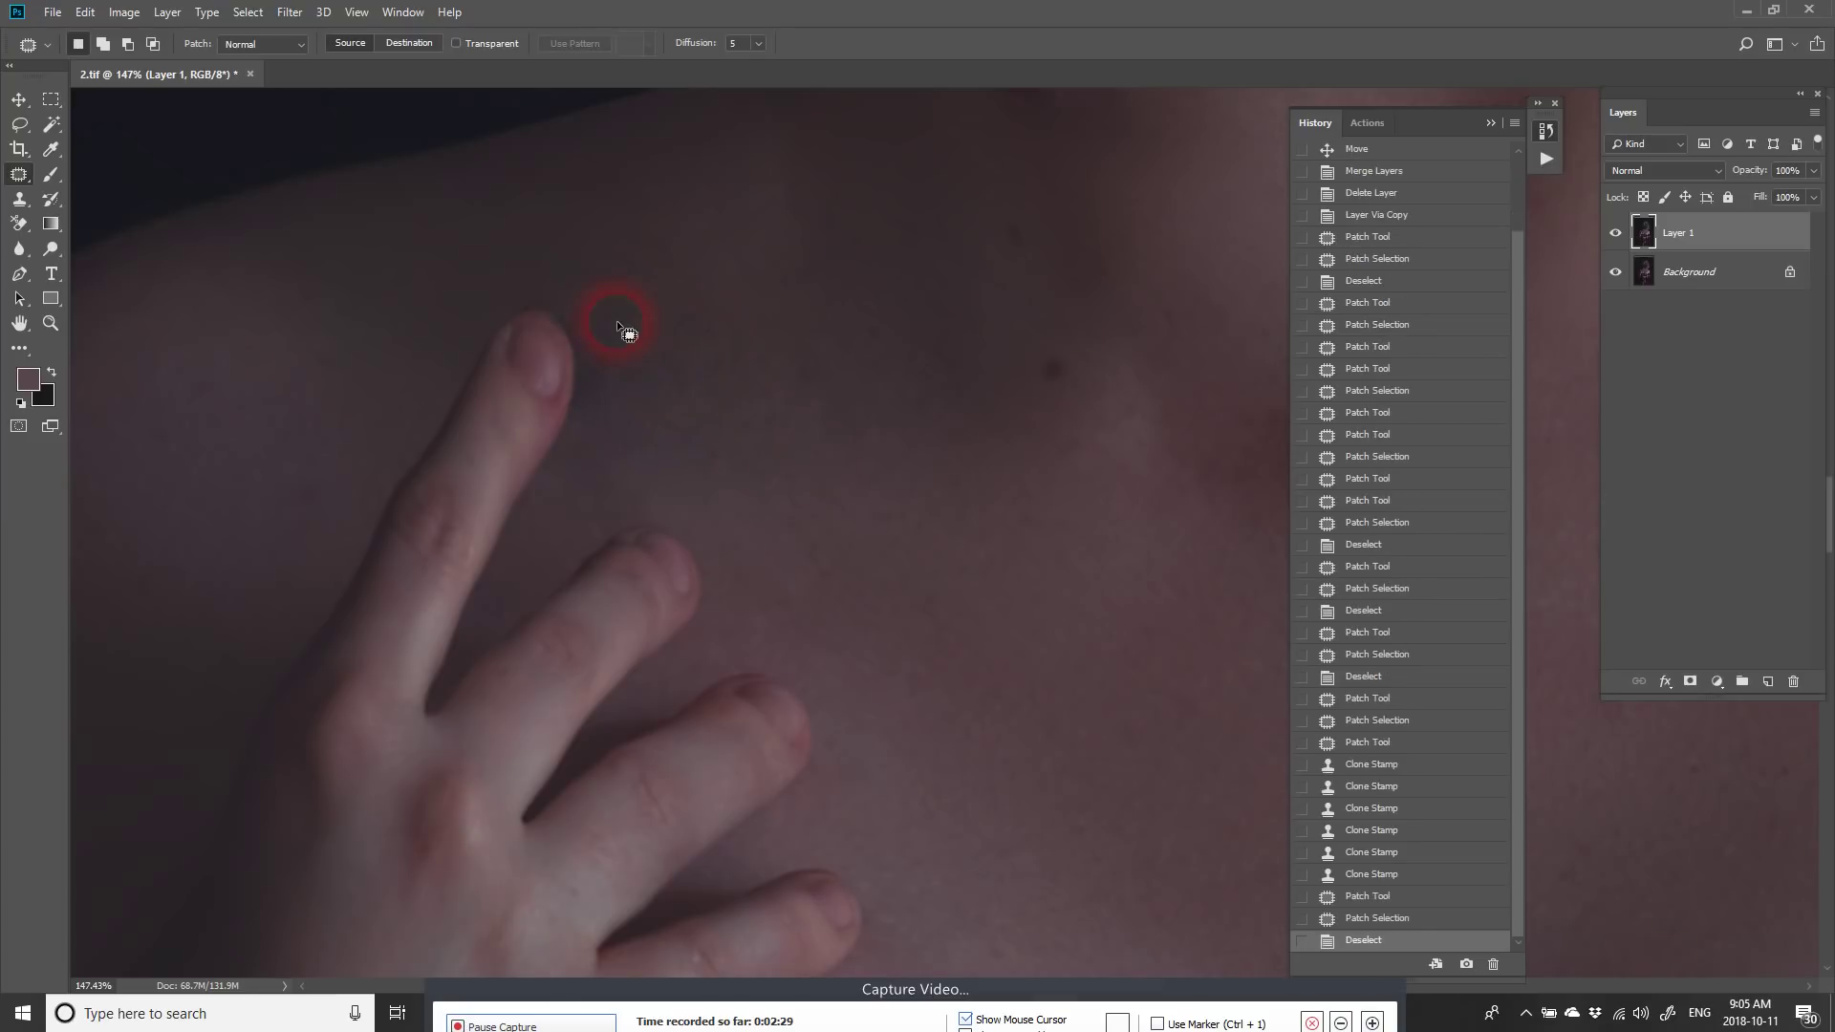
{"action": "mouse_move", "coordinate": [535, 293]}
{"action": "left_mouse_down"}
{"action": "mouse_move", "coordinate": [605, 442]}
{"action": "mouse_move", "coordinate": [665, 410]}
{"action": "mouse_move", "coordinate": [733, 438]}
{"action": "left_mouse_up"}
{"action": "left_click_drag", "start_coordinate": [650, 401], "coordinate": [722, 450]}
{"action": "key", "text": "ctrl+d"}
{"action": "mouse_move", "coordinate": [679, 307]}
{"action": "left_mouse_down"}
{"action": "mouse_move", "coordinate": [617, 331]}
{"action": "mouse_move", "coordinate": [670, 335]}
{"action": "left_mouse_up"}
{"action": "mouse_move", "coordinate": [646, 315]}
{"action": "left_mouse_down"}
{"action": "mouse_move", "coordinate": [713, 390]}
{"action": "mouse_move", "coordinate": [621, 473]}
{"action": "left_mouse_up"}
{"action": "key", "text": "ctrl+d"}
Step: Lasso the tattoo on the upper arm beside the raised hand and patch the selected area
{"action": "key", "text": "z"}
{"action": "left_click_drag", "start_coordinate": [770, 507], "coordinate": [723, 544]}
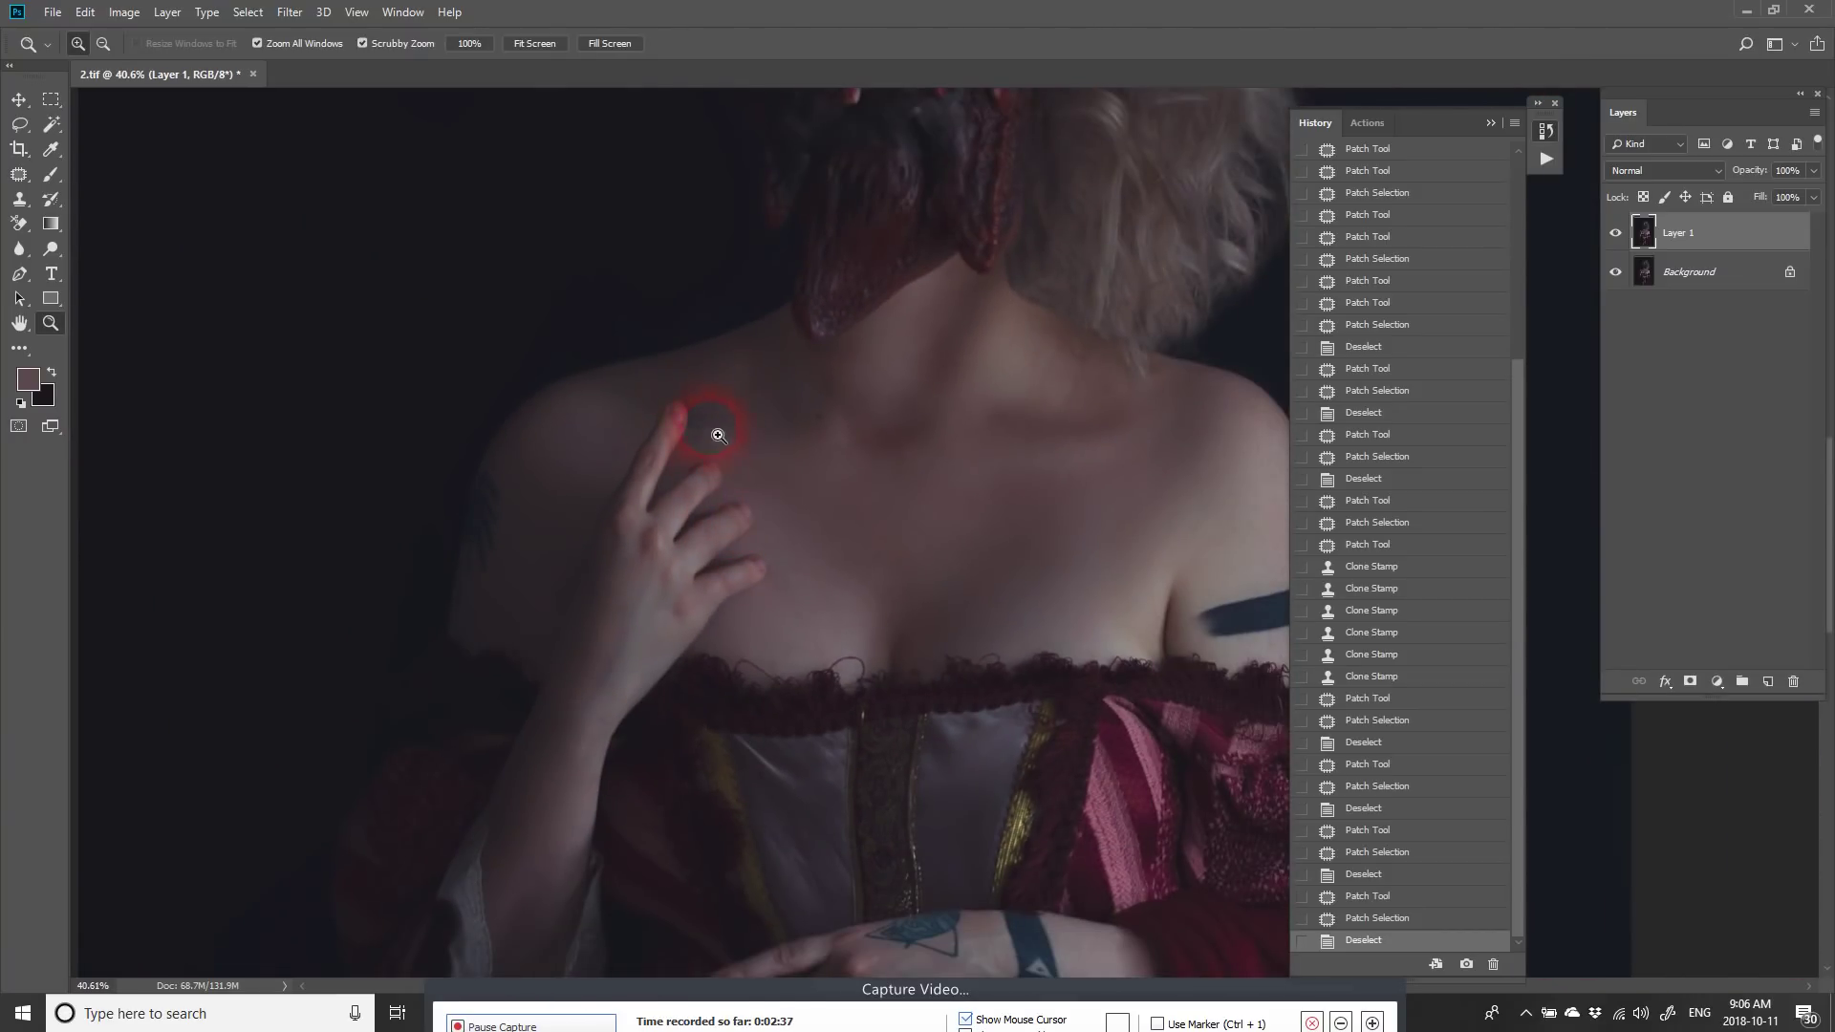
{"action": "left_click_drag", "start_coordinate": [803, 525], "coordinate": [698, 533]}
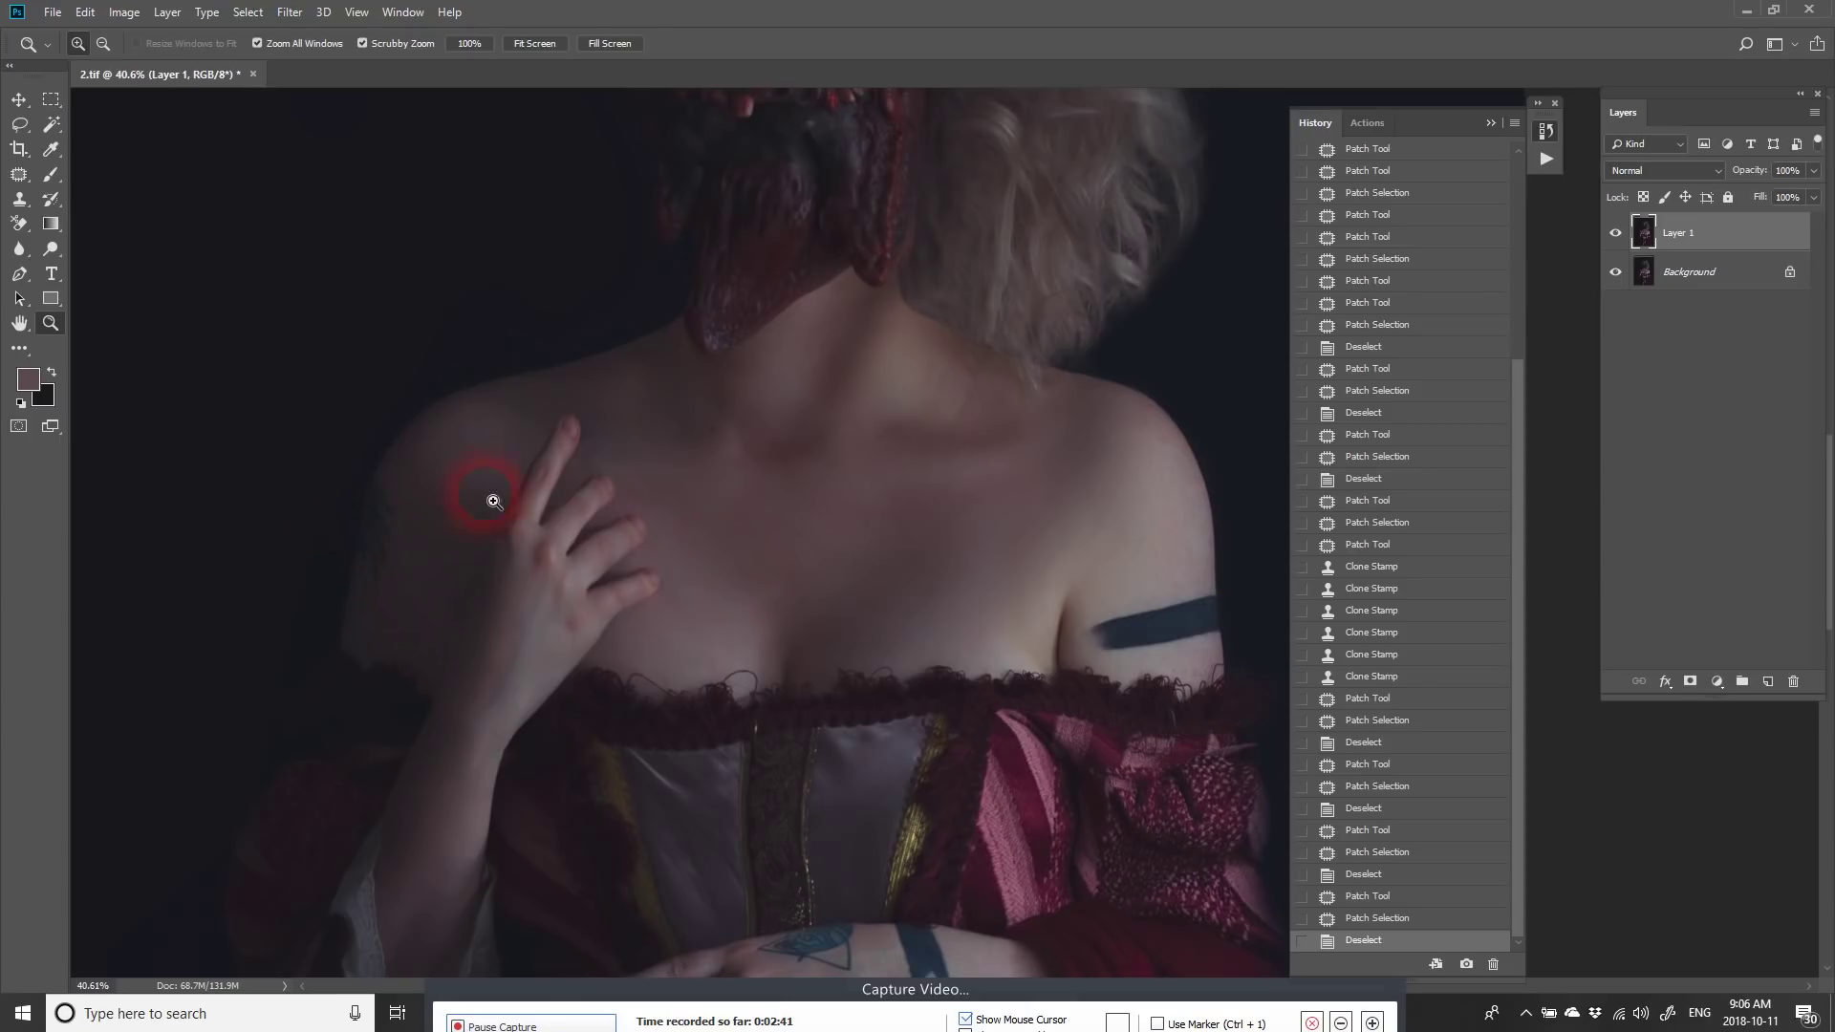
{"action": "left_click_drag", "start_coordinate": [365, 520], "coordinate": [561, 500]}
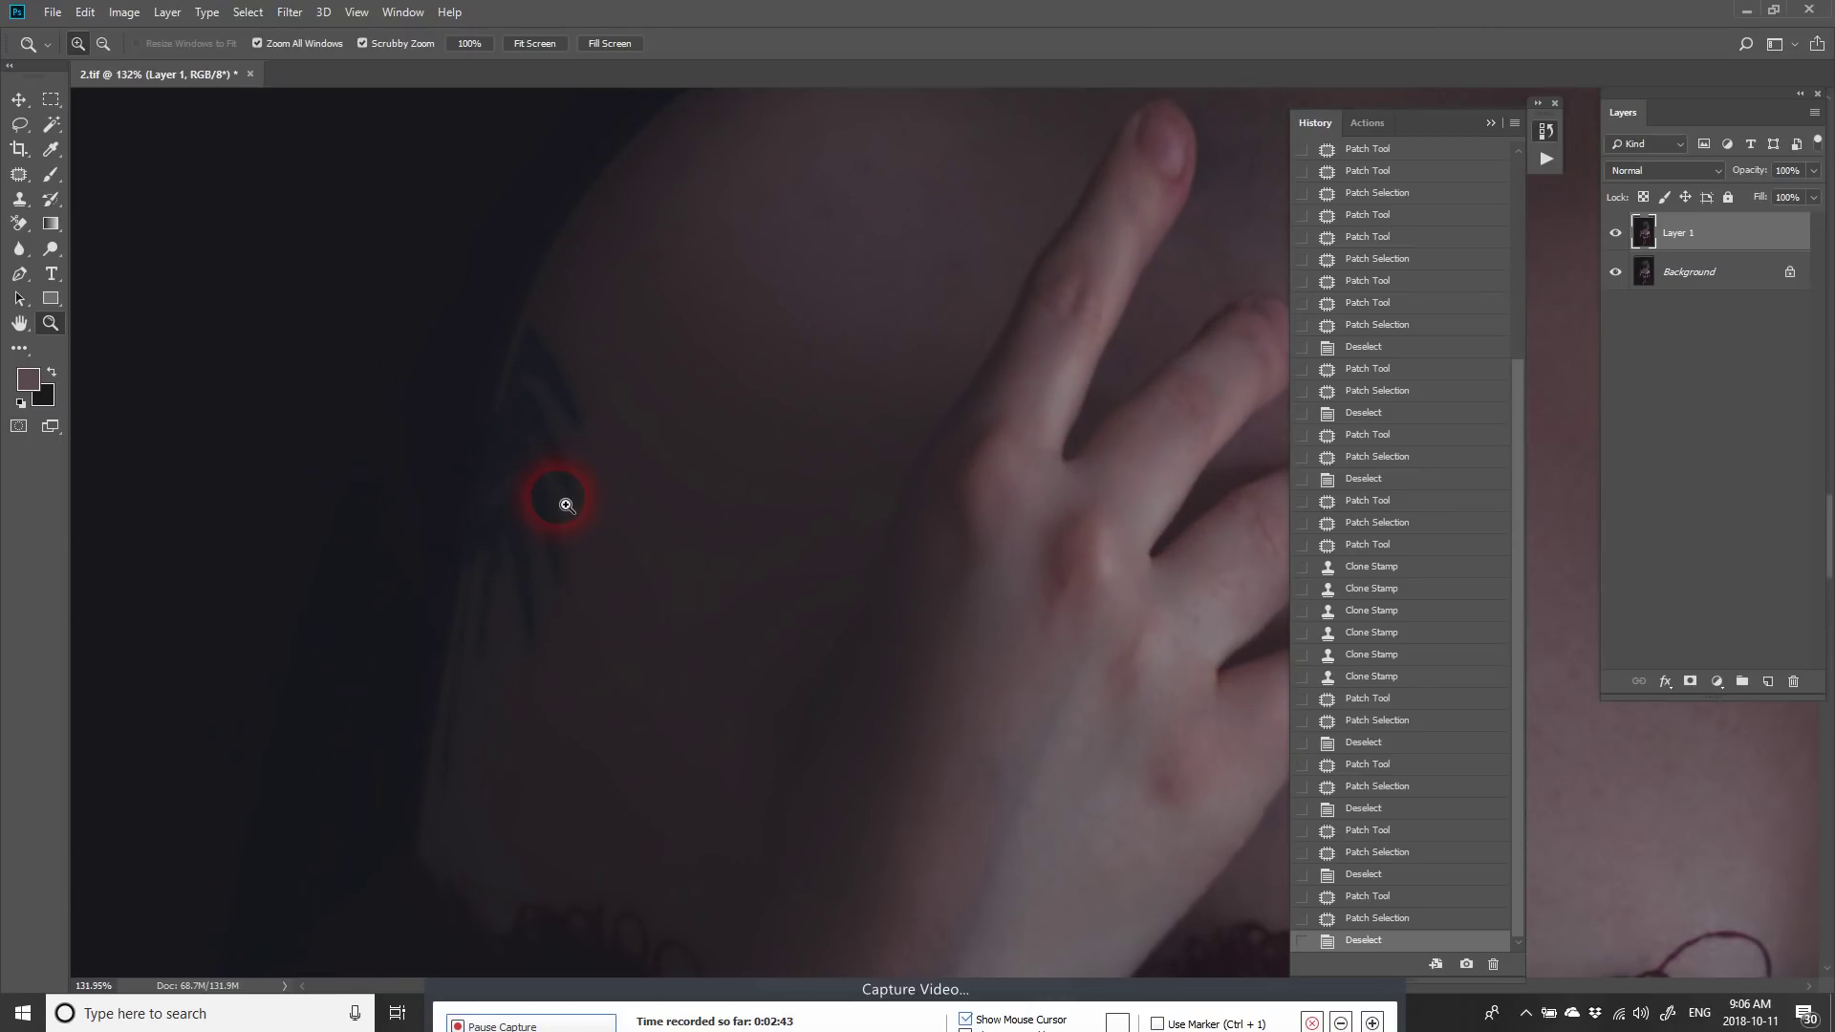
{"action": "key", "text": "l"}
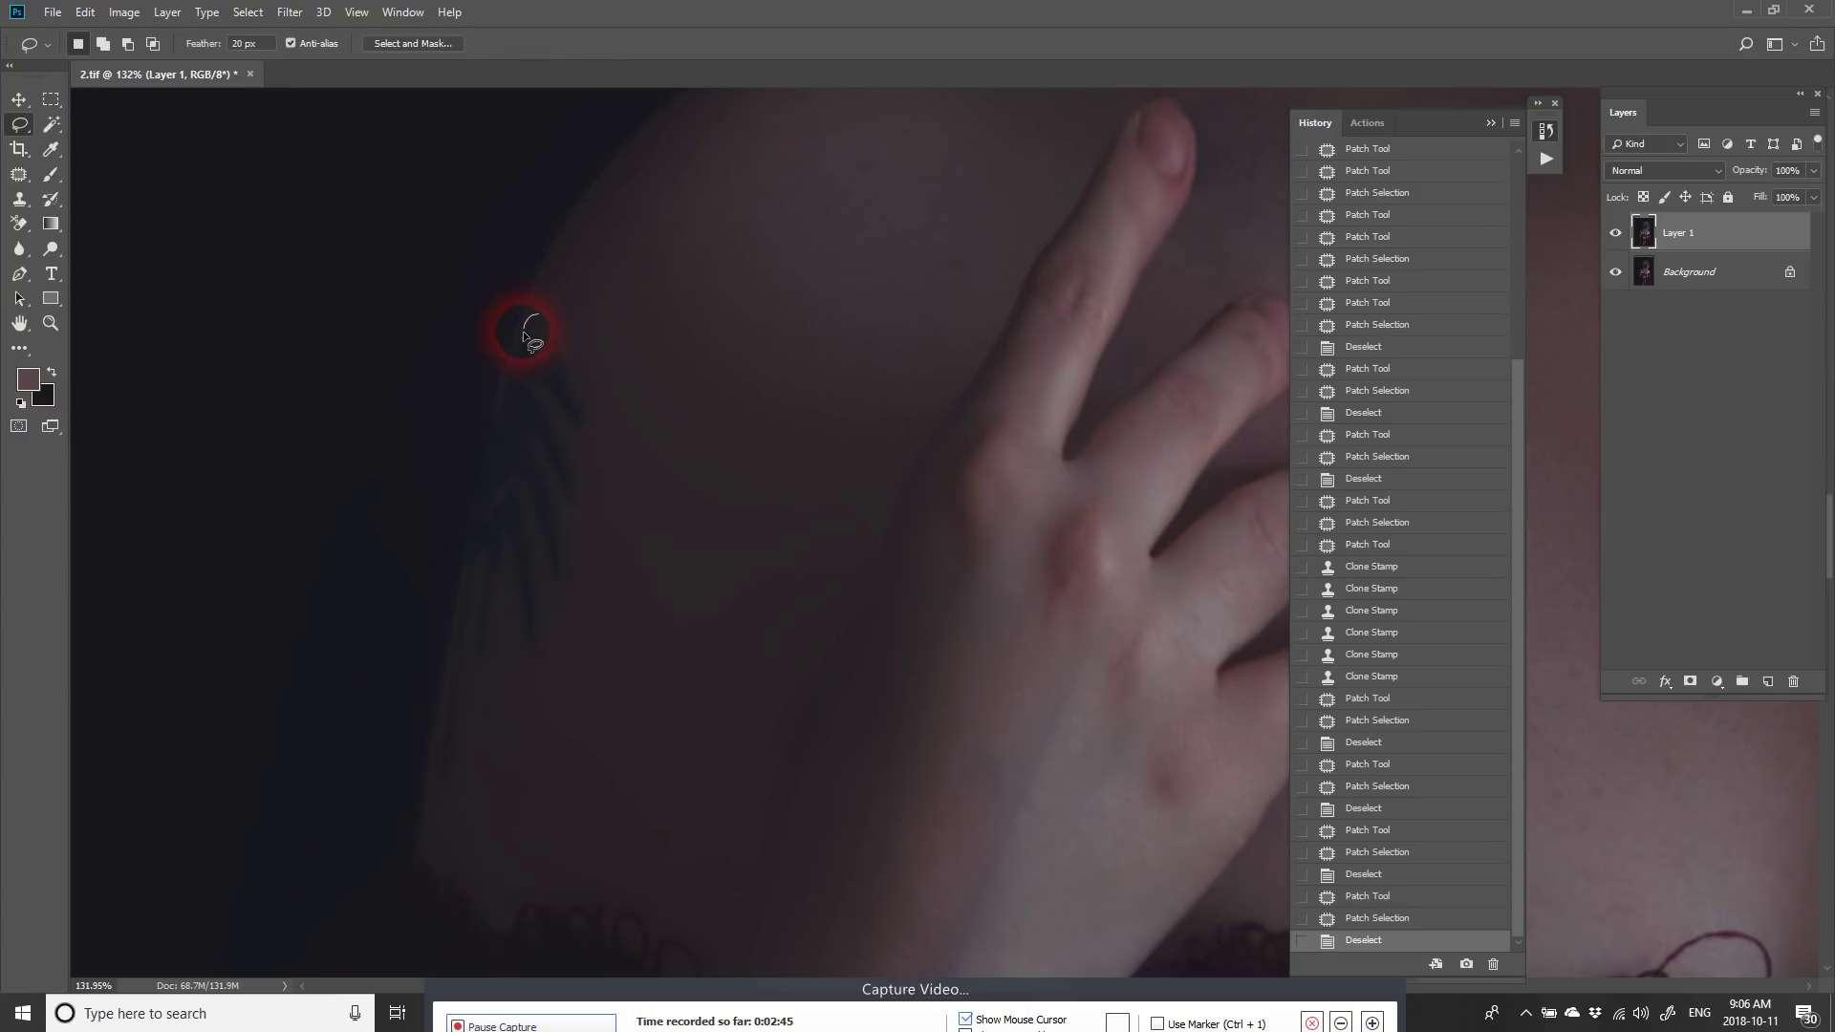
{"action": "mouse_move", "coordinate": [538, 314]}
{"action": "left_mouse_down"}
{"action": "mouse_move", "coordinate": [501, 583]}
{"action": "mouse_move", "coordinate": [652, 399]}
{"action": "mouse_move", "coordinate": [698, 536]}
{"action": "left_mouse_up"}
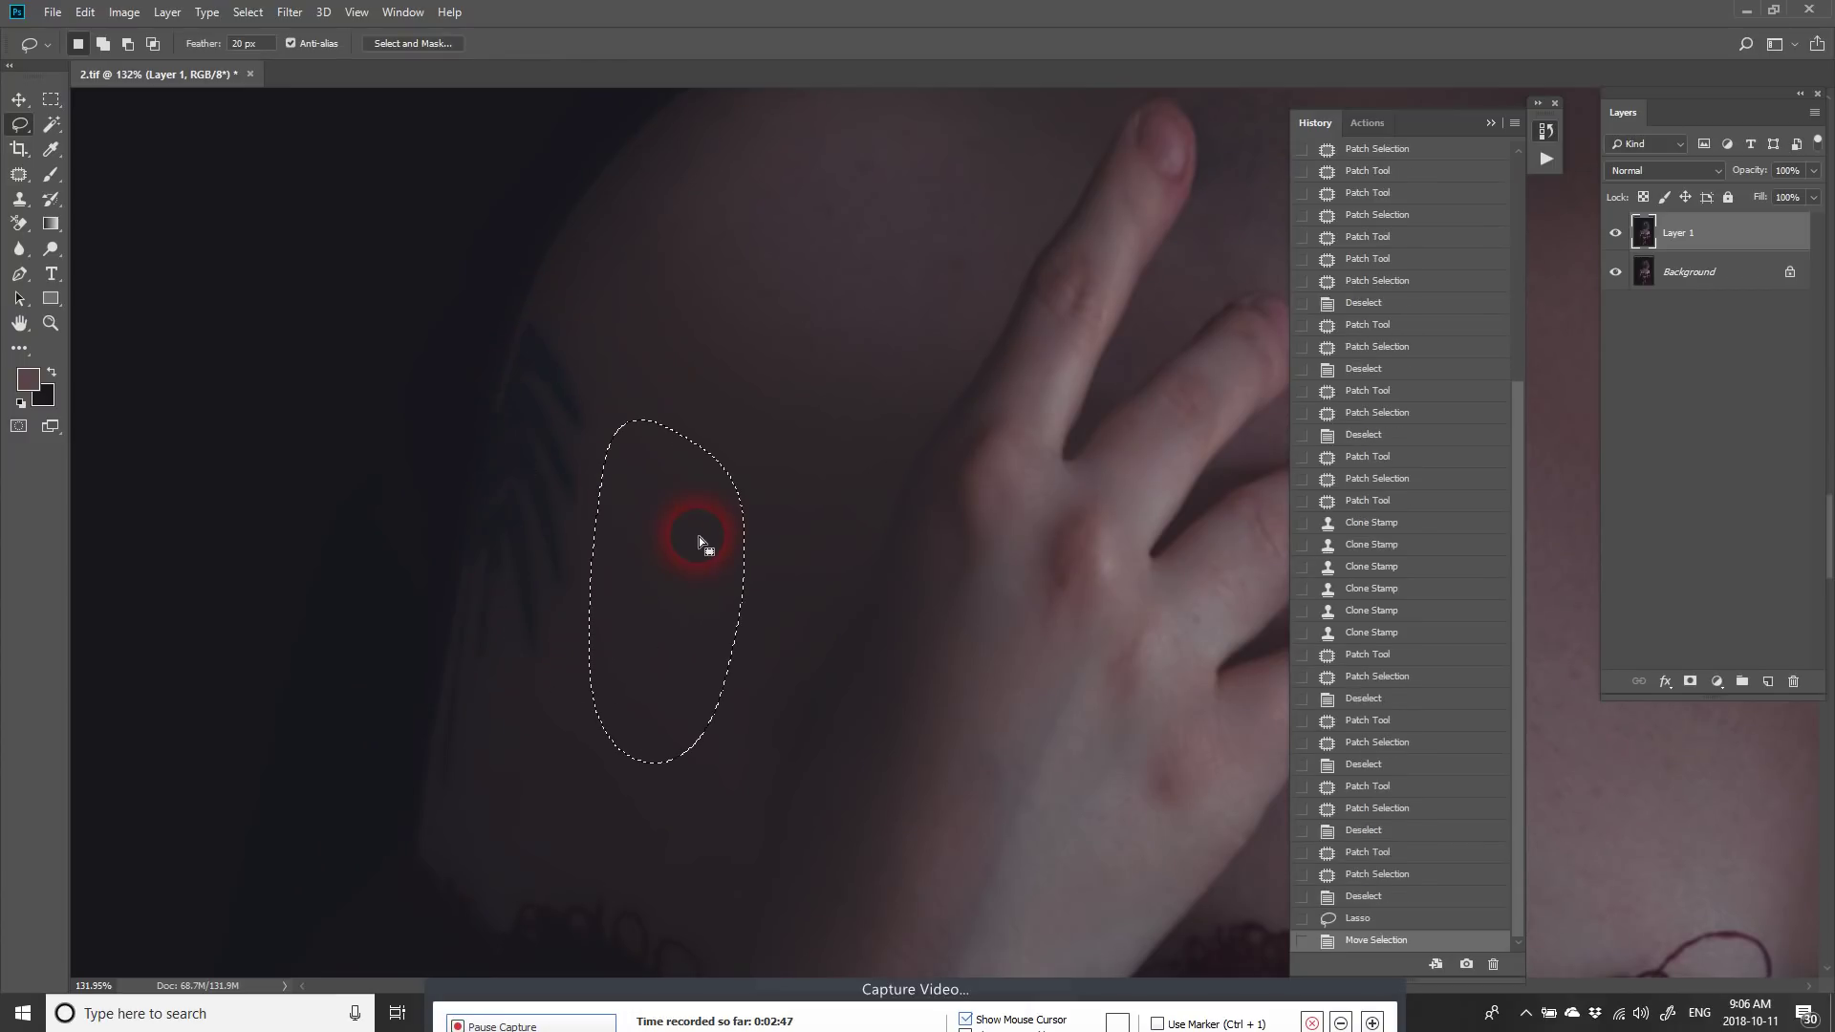
{"action": "key", "text": "ctrl+z"}
{"action": "key", "text": "j"}
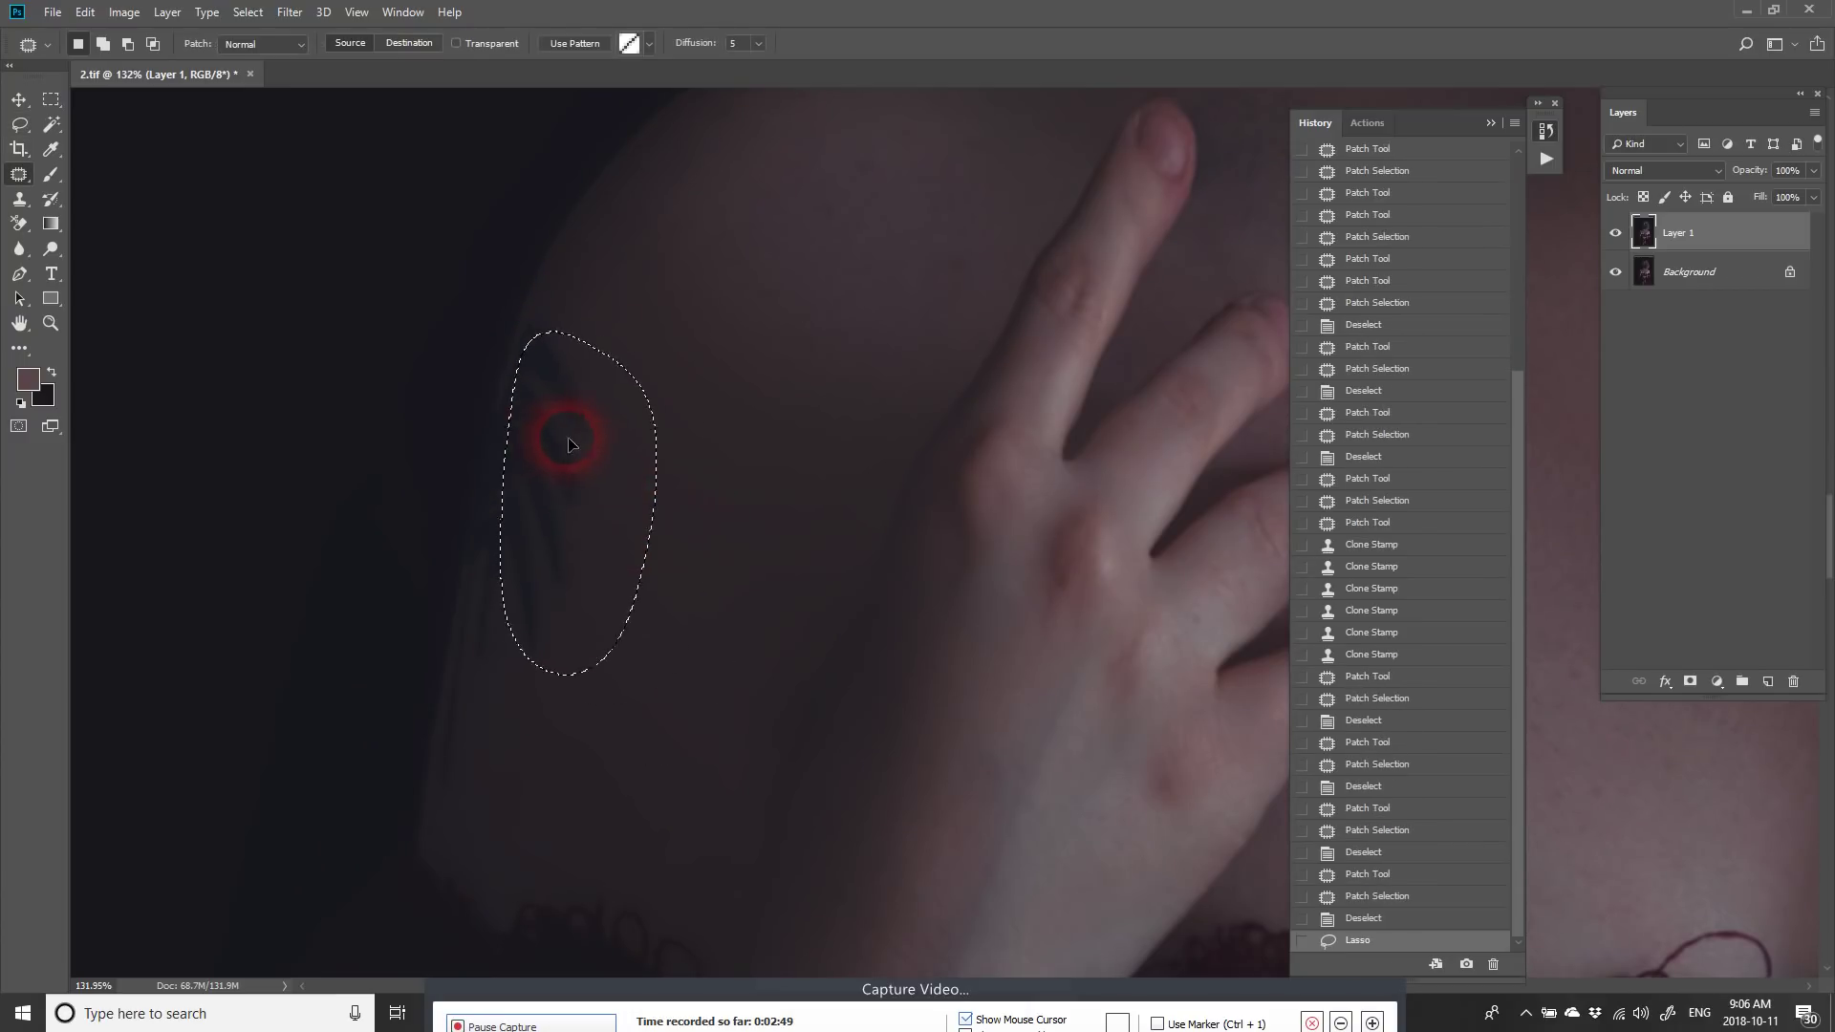
{"action": "mouse_move", "coordinate": [560, 438]}
{"action": "left_mouse_down"}
{"action": "mouse_move", "coordinate": [660, 500]}
{"action": "mouse_move", "coordinate": [512, 401]}
{"action": "mouse_move", "coordinate": [516, 480]}
{"action": "mouse_move", "coordinate": [625, 464]}
{"action": "mouse_move", "coordinate": [646, 541]}
{"action": "mouse_move", "coordinate": [525, 491]}
{"action": "left_mouse_up"}
{"action": "key", "text": "ctrl+d"}
Step: Patch the remaining ink marks and streaks along the outer edge of the same upper arm
{"action": "mouse_move", "coordinate": [506, 424]}
{"action": "left_mouse_down"}
{"action": "mouse_move", "coordinate": [471, 647]}
{"action": "mouse_move", "coordinate": [525, 708]}
{"action": "mouse_move", "coordinate": [553, 524]}
{"action": "left_mouse_up"}
{"action": "left_click_drag", "start_coordinate": [557, 531], "coordinate": [663, 606]}
{"action": "key", "text": "ctrl+d"}
{"action": "mouse_move", "coordinate": [472, 813]}
{"action": "left_mouse_down"}
{"action": "mouse_move", "coordinate": [439, 750]}
{"action": "mouse_move", "coordinate": [439, 635]}
{"action": "mouse_move", "coordinate": [496, 553]}
{"action": "mouse_move", "coordinate": [536, 618]}
{"action": "mouse_move", "coordinate": [441, 717]}
{"action": "mouse_move", "coordinate": [474, 796]}
{"action": "left_mouse_up"}
{"action": "key", "text": "ctrl+d"}
{"action": "left_click_drag", "start_coordinate": [463, 722], "coordinate": [536, 690]}
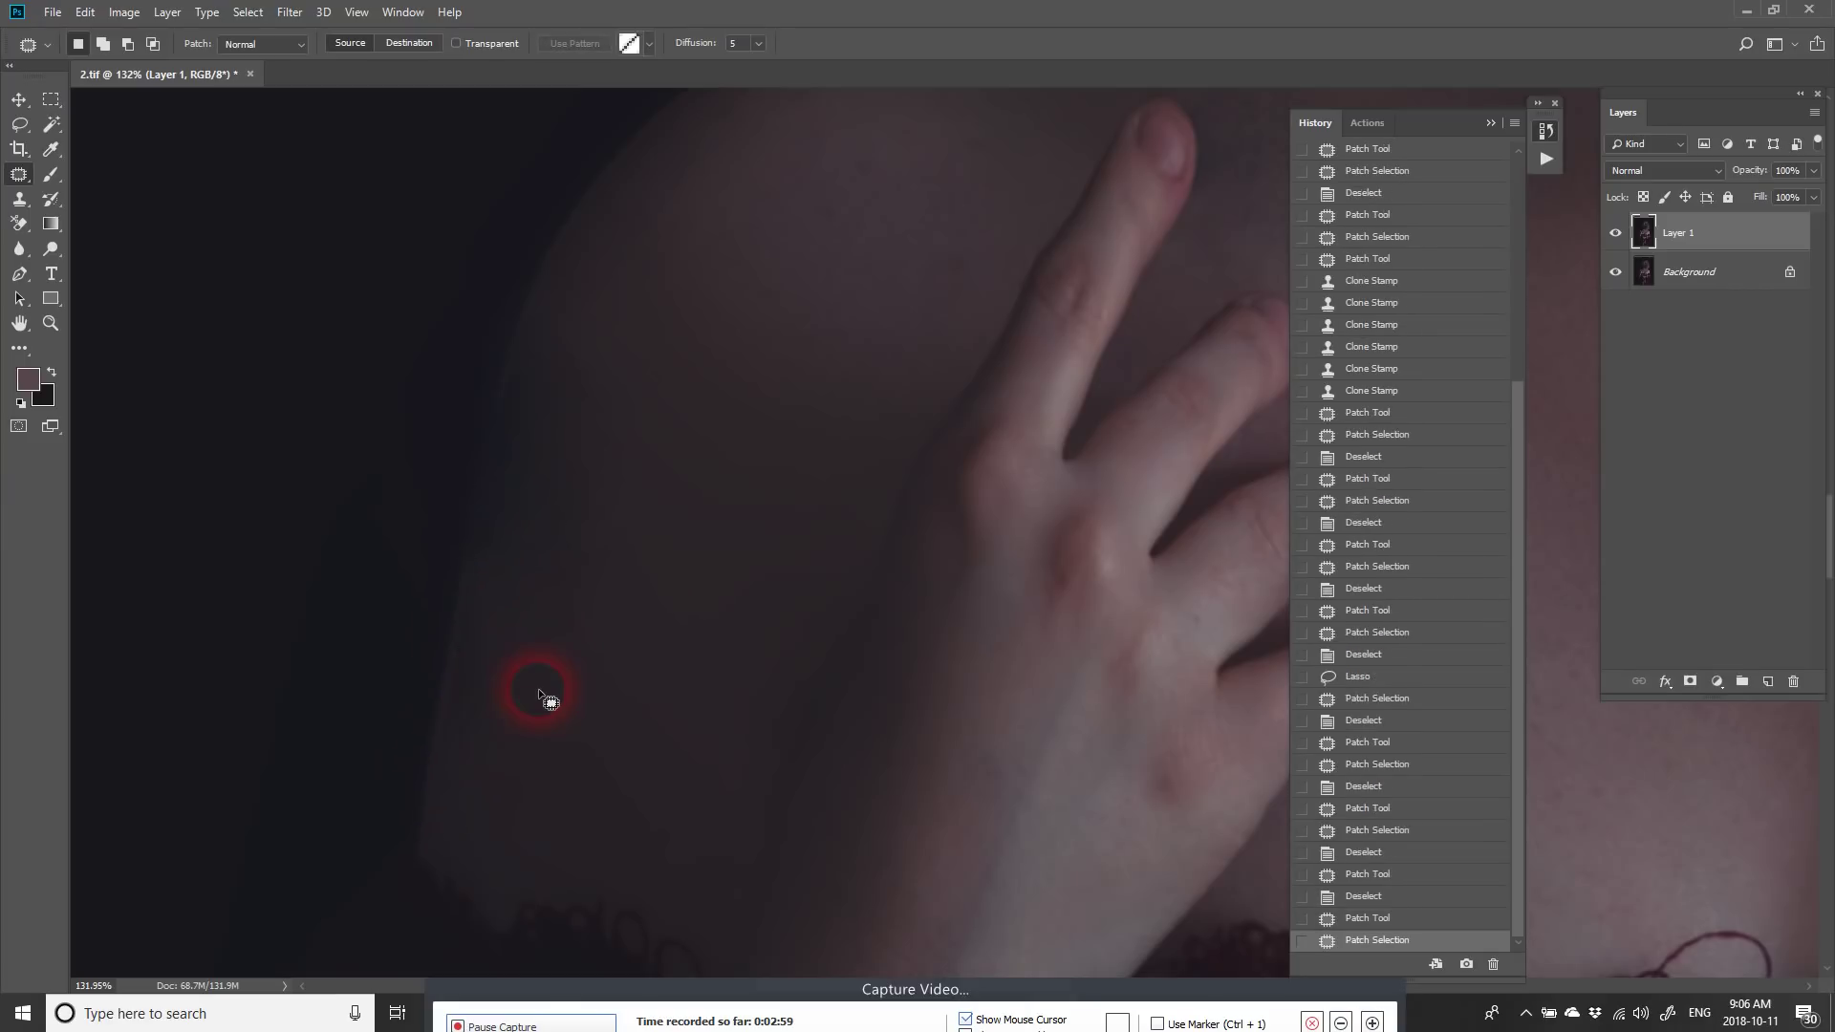
{"action": "key", "text": "ctrl+d"}
Step: Clone clean skin over the uneven tone on the tattooed upper arm with an enlarged Clone Stamp brush
{"action": "key", "text": "s"}
{"action": "left_click", "coordinate": [656, 472], "text": "alt"}
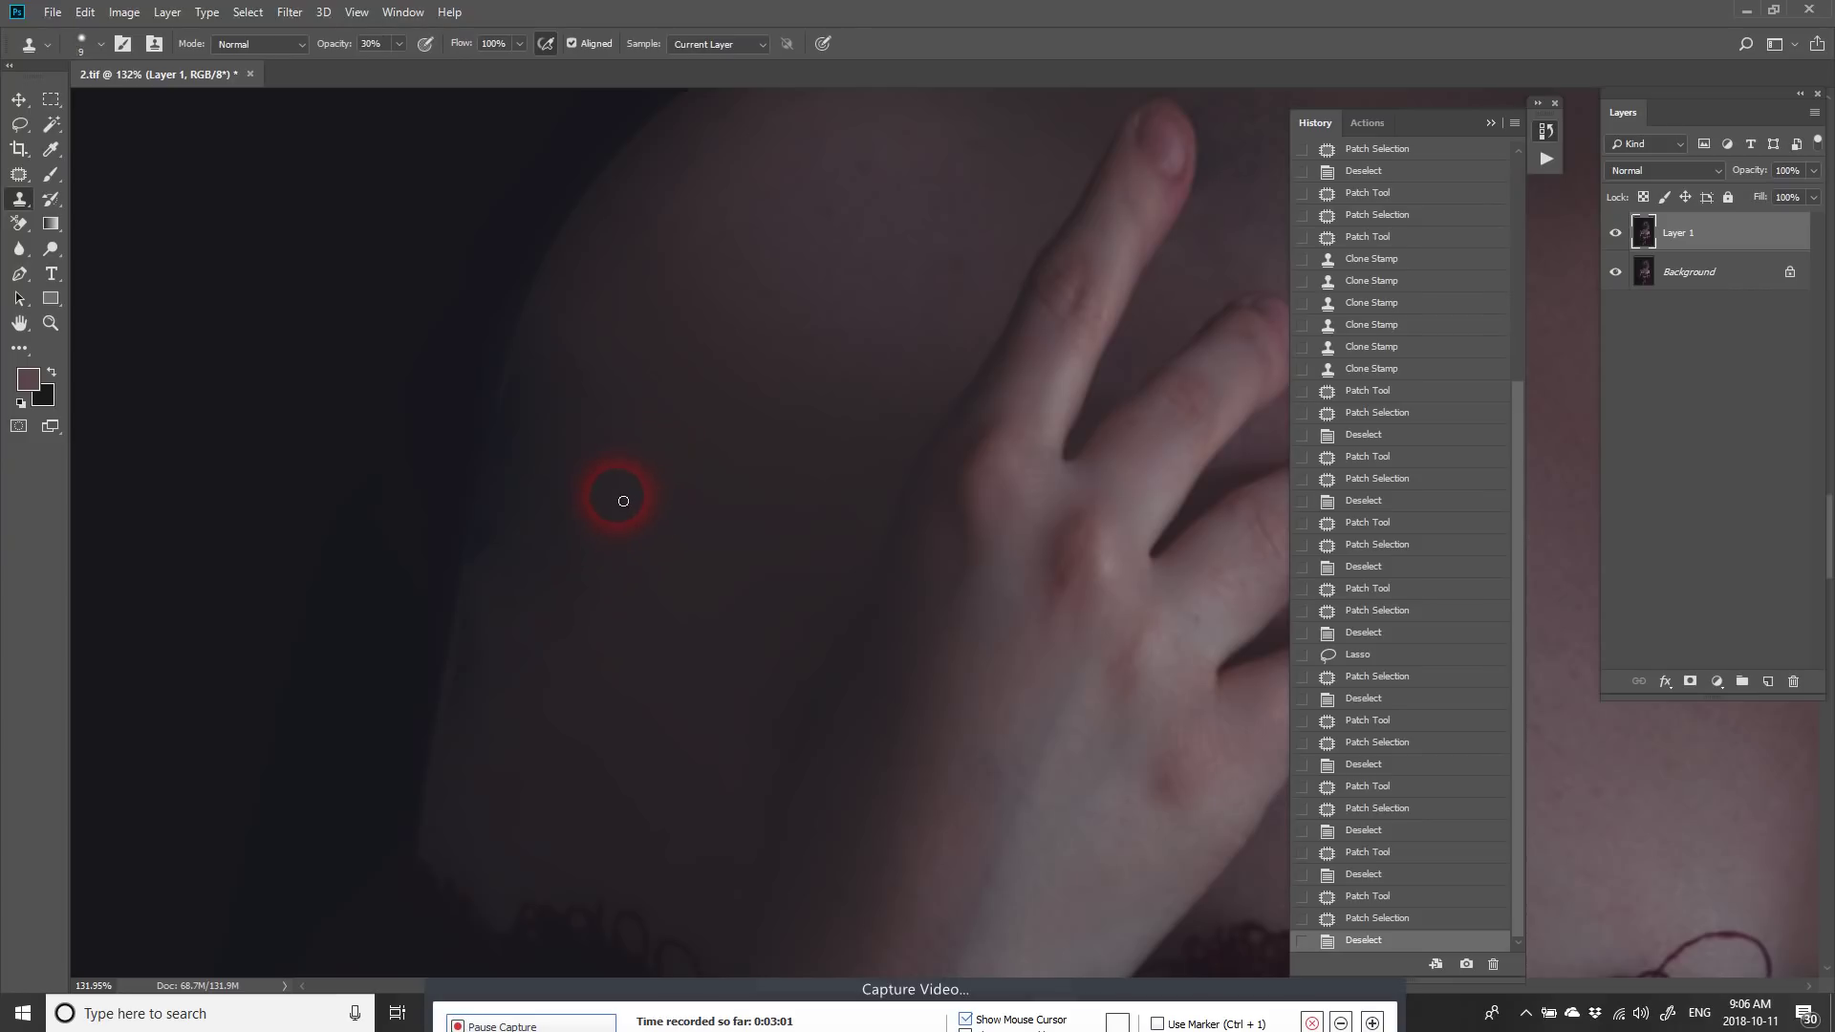
{"action": "key", "text": "bracketright"}
{"action": "key", "text": "bracketright"}
{"action": "key", "text": "bracketright"}
{"action": "right_click", "coordinate": [688, 468], "text": "alt"}
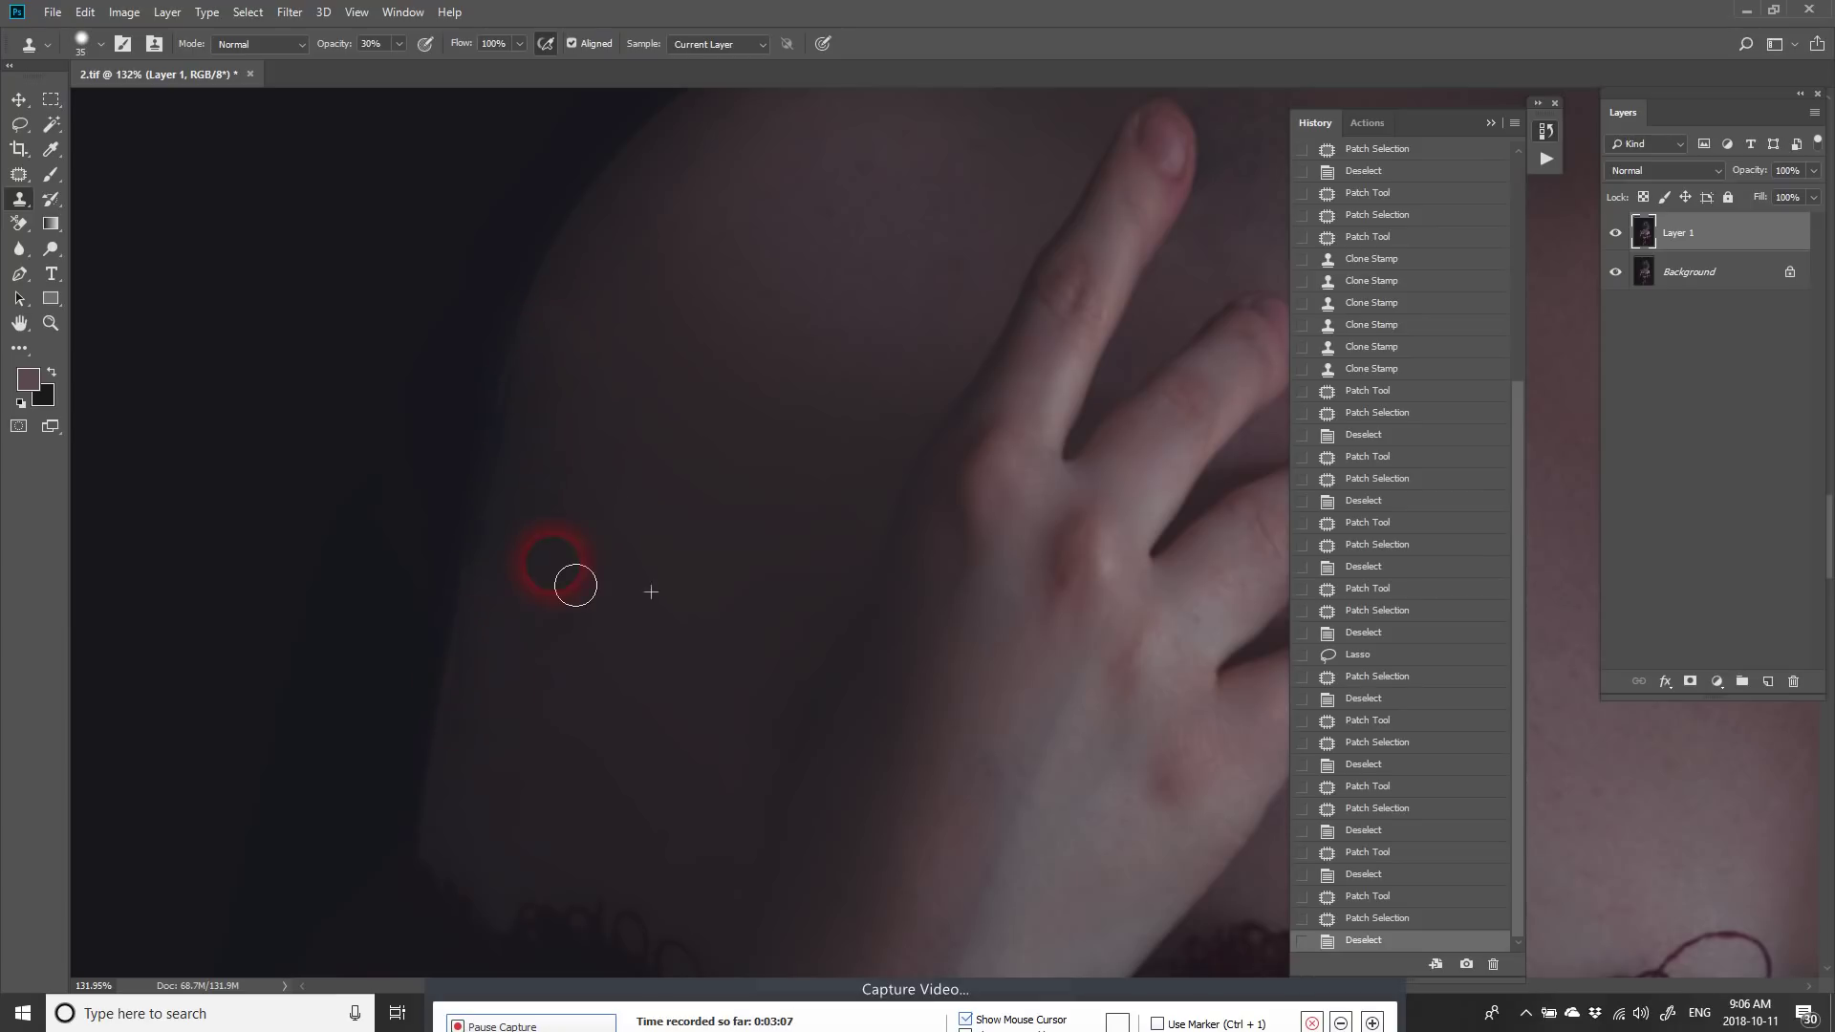
{"action": "left_click_drag", "start_coordinate": [592, 510], "coordinate": [564, 476]}
Step: Reduce the Clone Stamp brush to 10 px and clone arm skin over the rough spot at the upper arm's outer edge
{"action": "left_click", "coordinate": [577, 417], "text": "alt"}
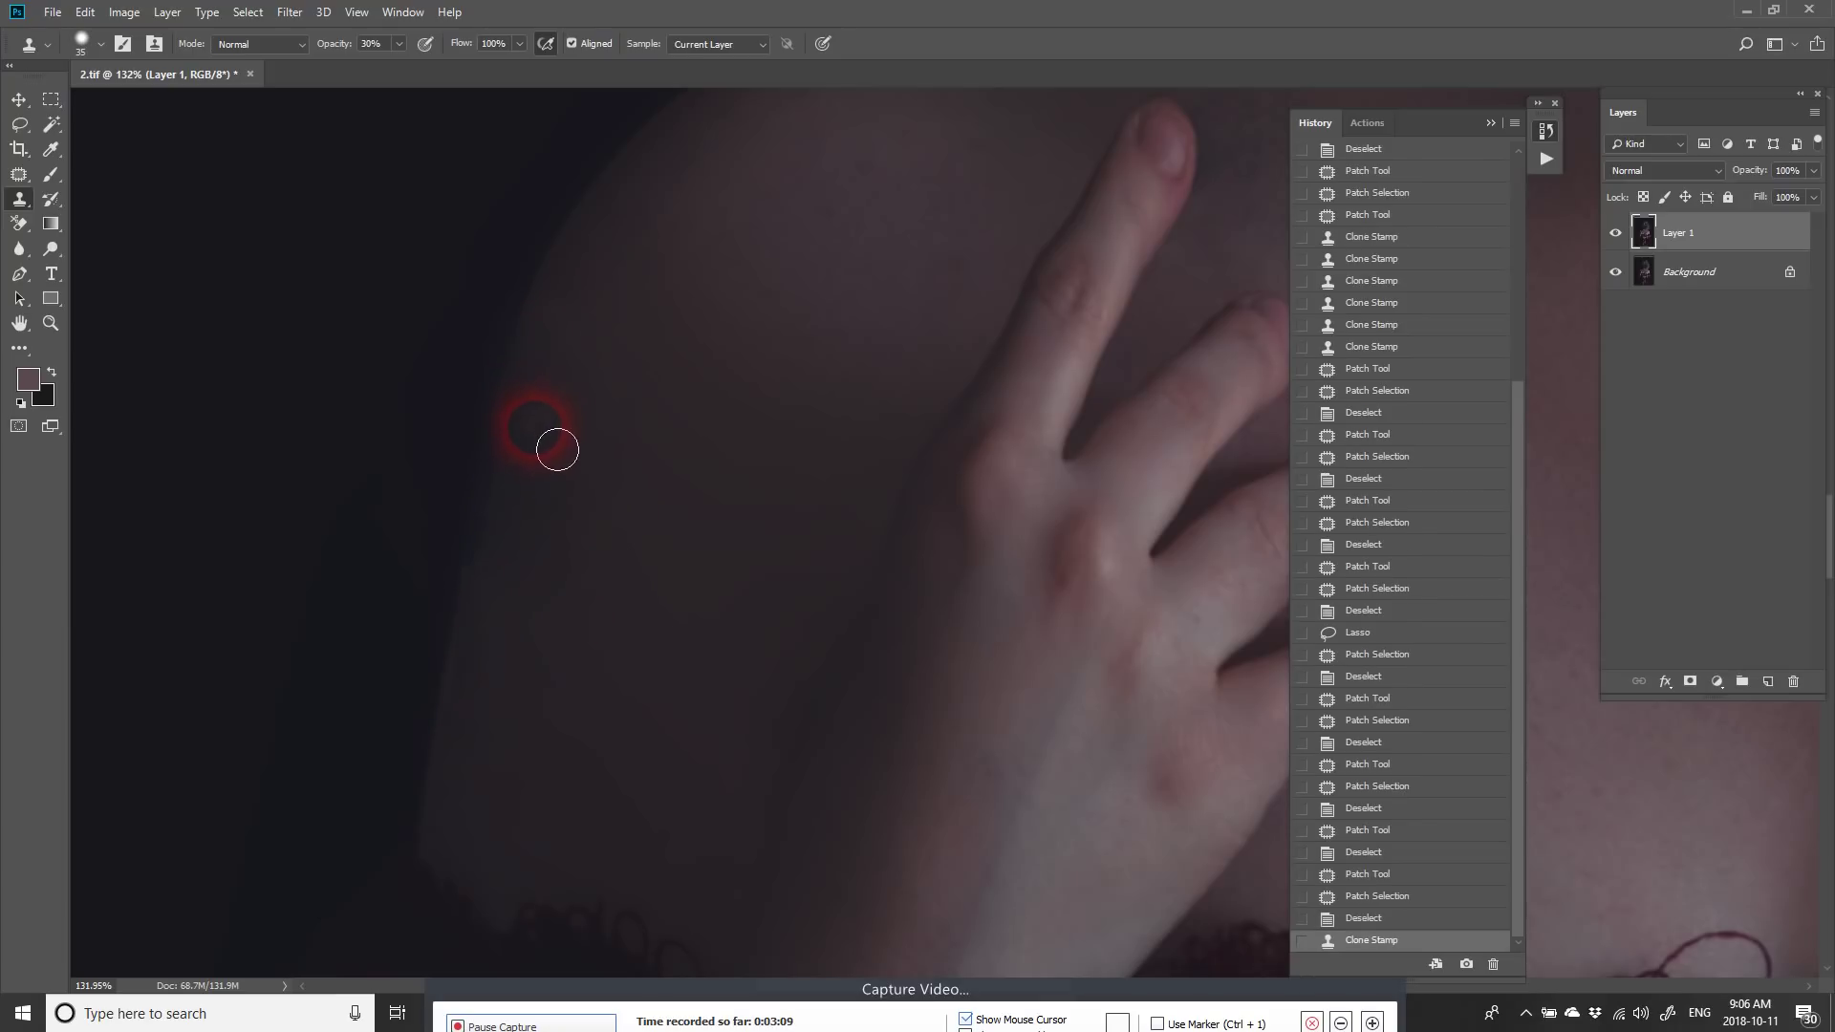
{"action": "key", "text": "["}
{"action": "key", "text": "["}
{"action": "key", "text": "["}
{"action": "key", "text": "["}
{"action": "key", "text": "["}
{"action": "left_click", "coordinate": [545, 386], "text": "alt"}
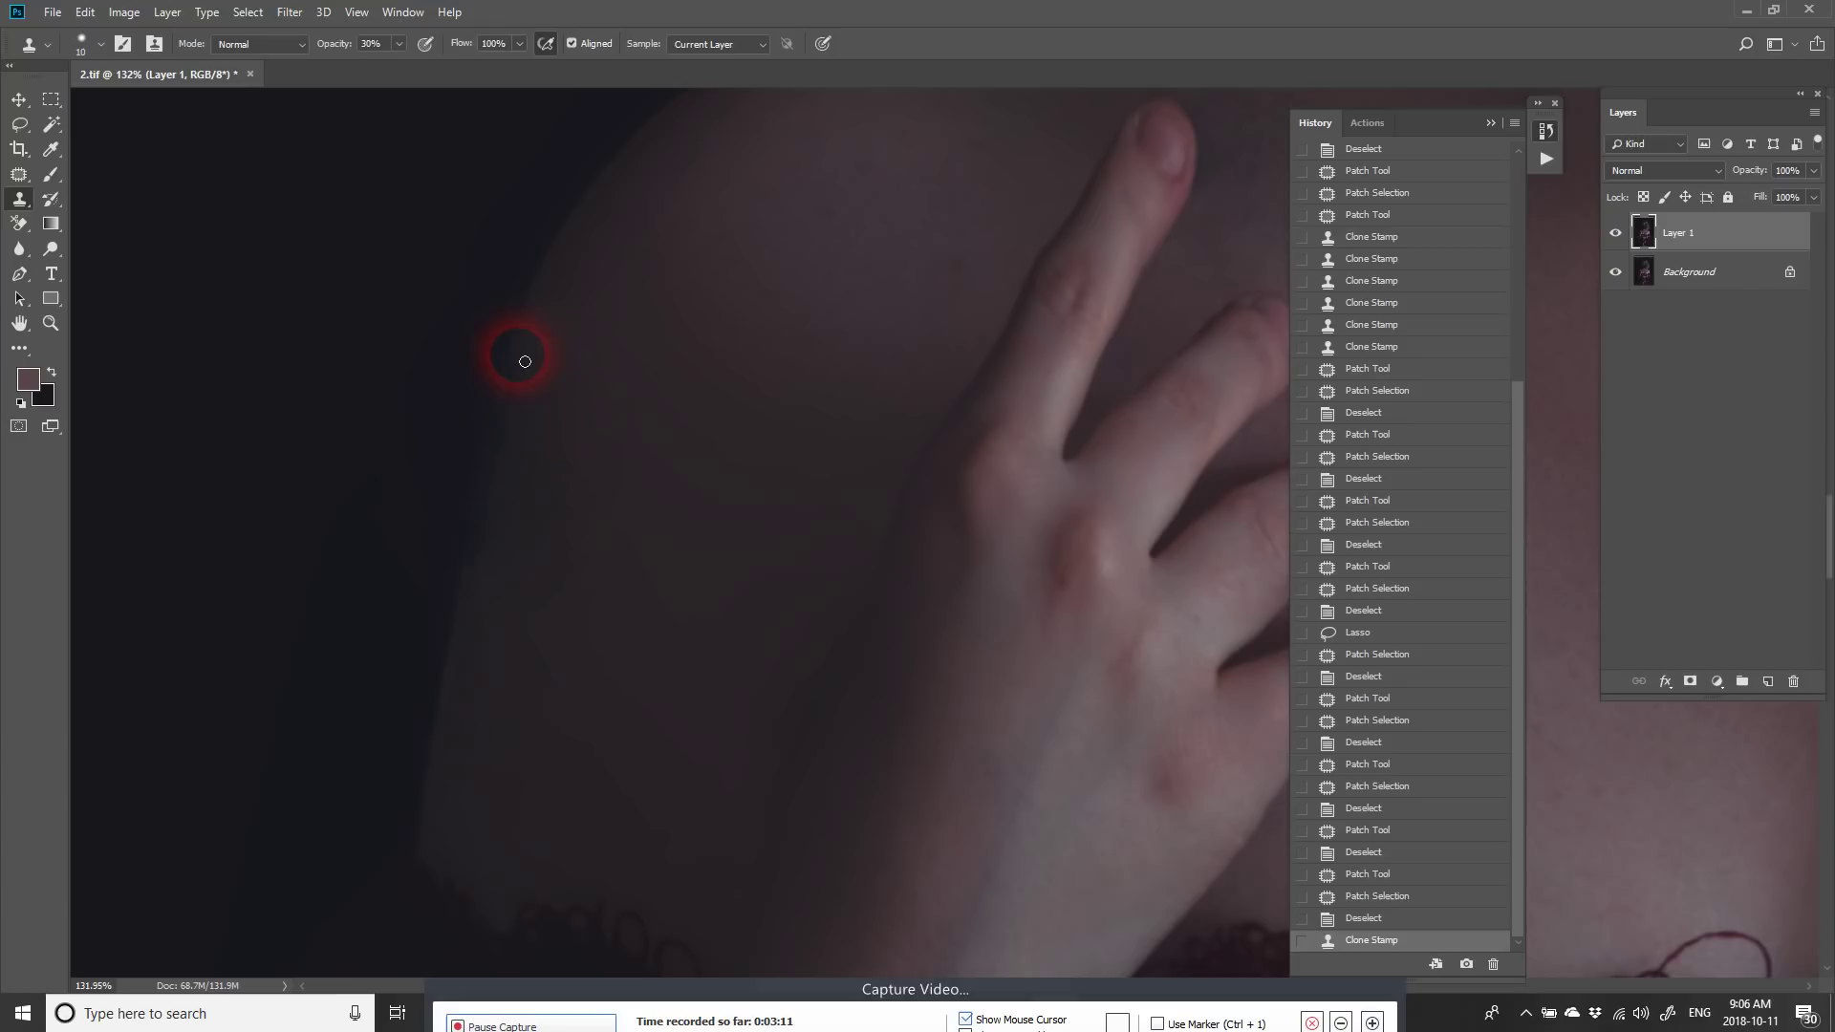
{"action": "left_click_drag", "start_coordinate": [523, 359], "coordinate": [511, 395]}
Step: Lower the clone brush's hardness and touch up the skin further down the upper arm's outer edge
{"action": "left_click", "coordinate": [100, 44]}
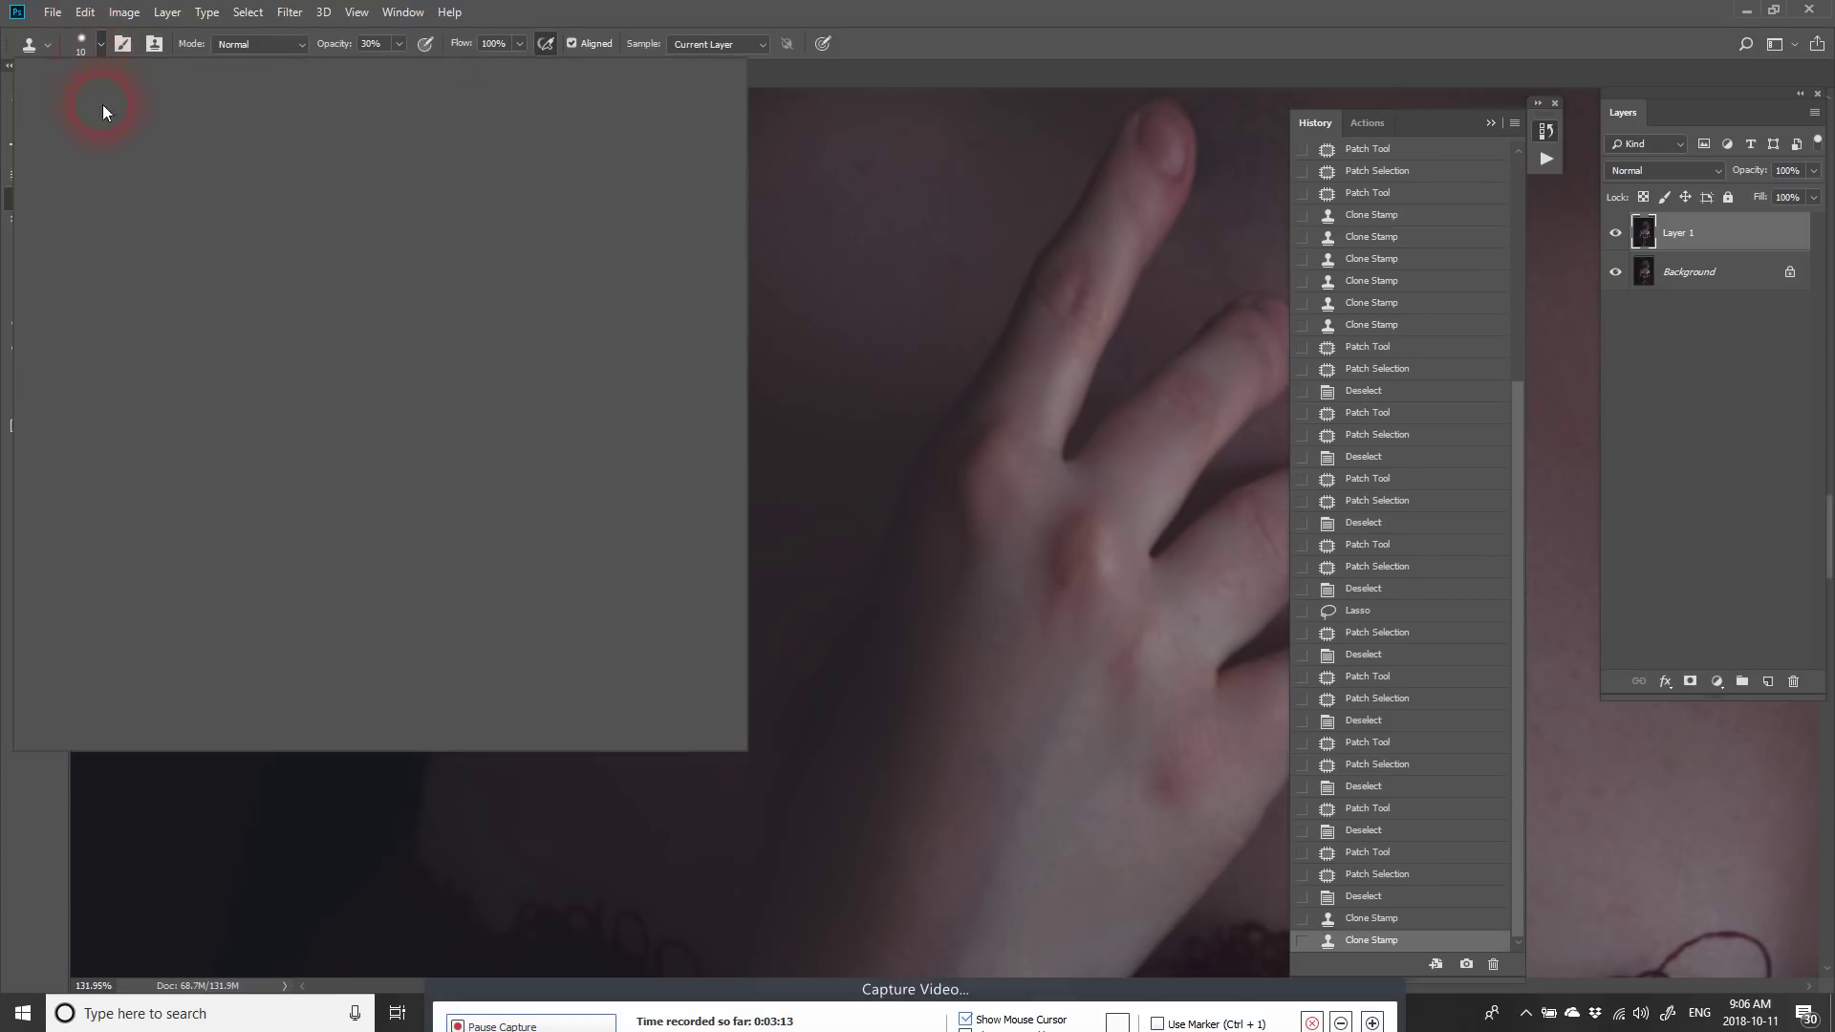
{"action": "left_click_drag", "start_coordinate": [120, 139], "coordinate": [108, 142]}
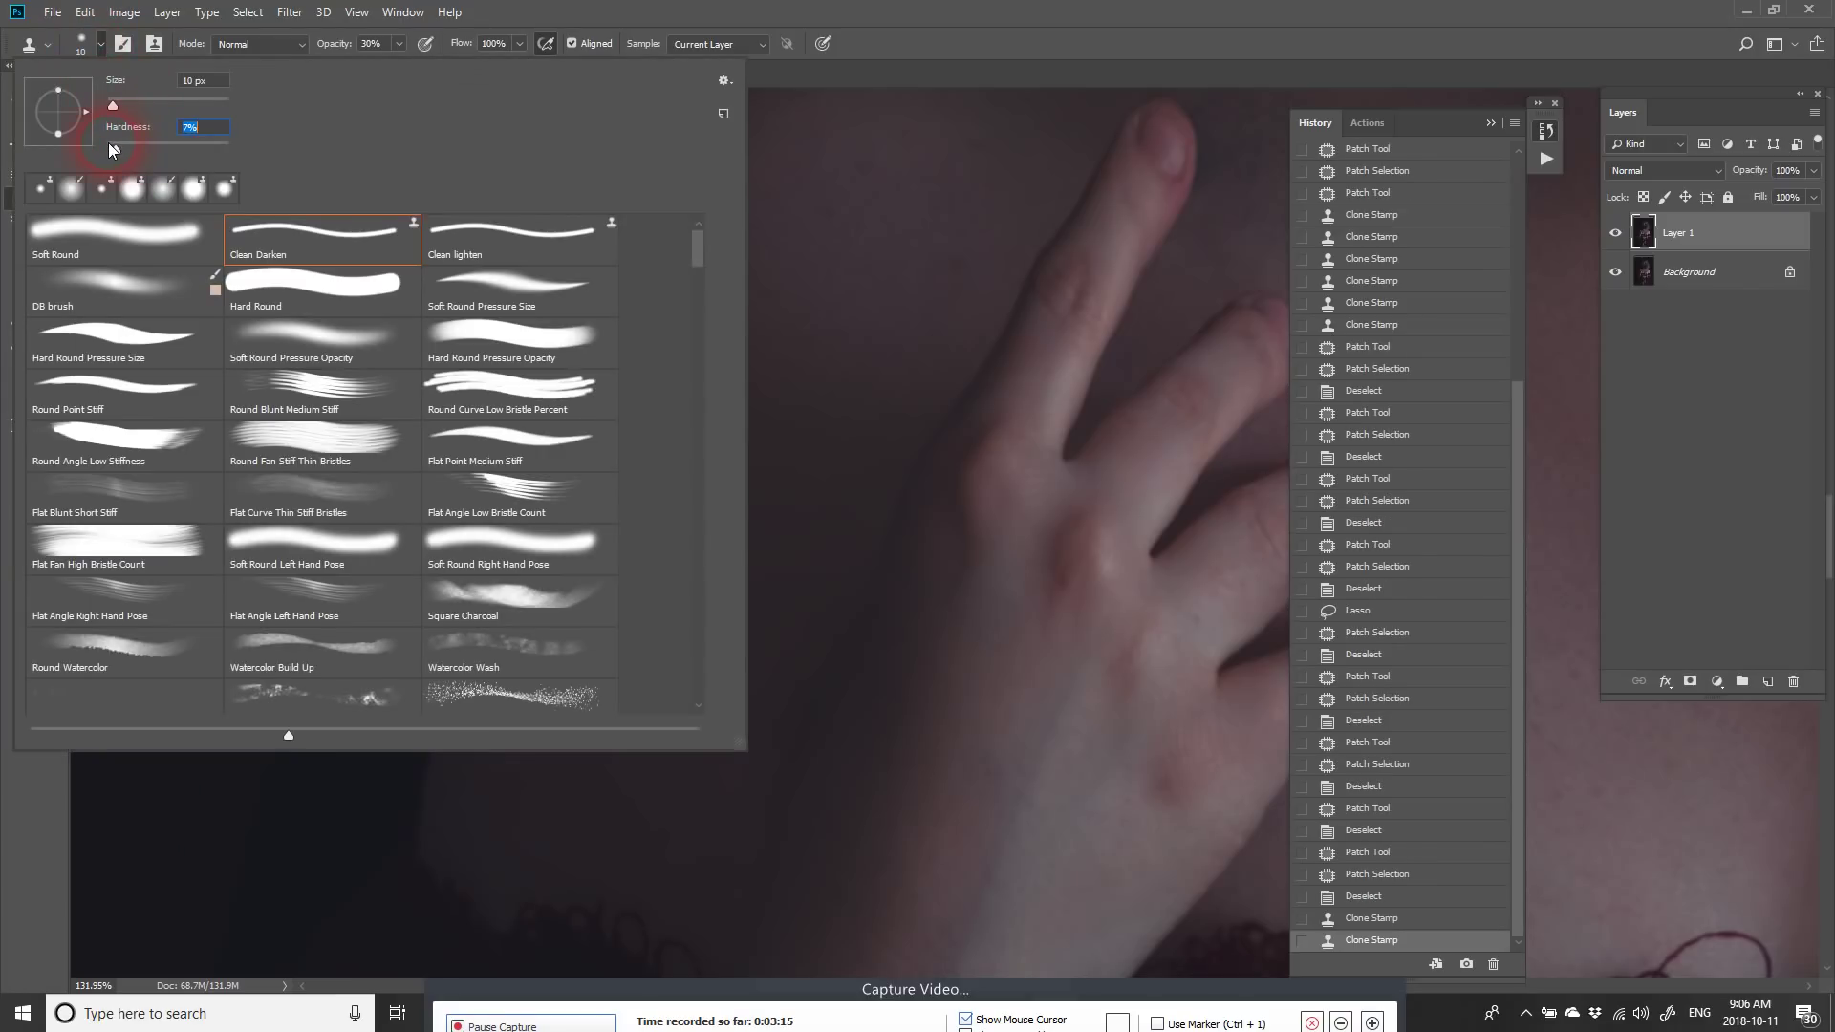
{"action": "left_click", "coordinate": [788, 155]}
{"action": "left_click", "coordinate": [575, 409], "text": "alt"}
{"action": "mouse_move", "coordinate": [512, 396]}
{"action": "left_mouse_down"}
{"action": "mouse_move", "coordinate": [495, 492]}
{"action": "mouse_move", "coordinate": [504, 435]}
{"action": "left_mouse_up"}
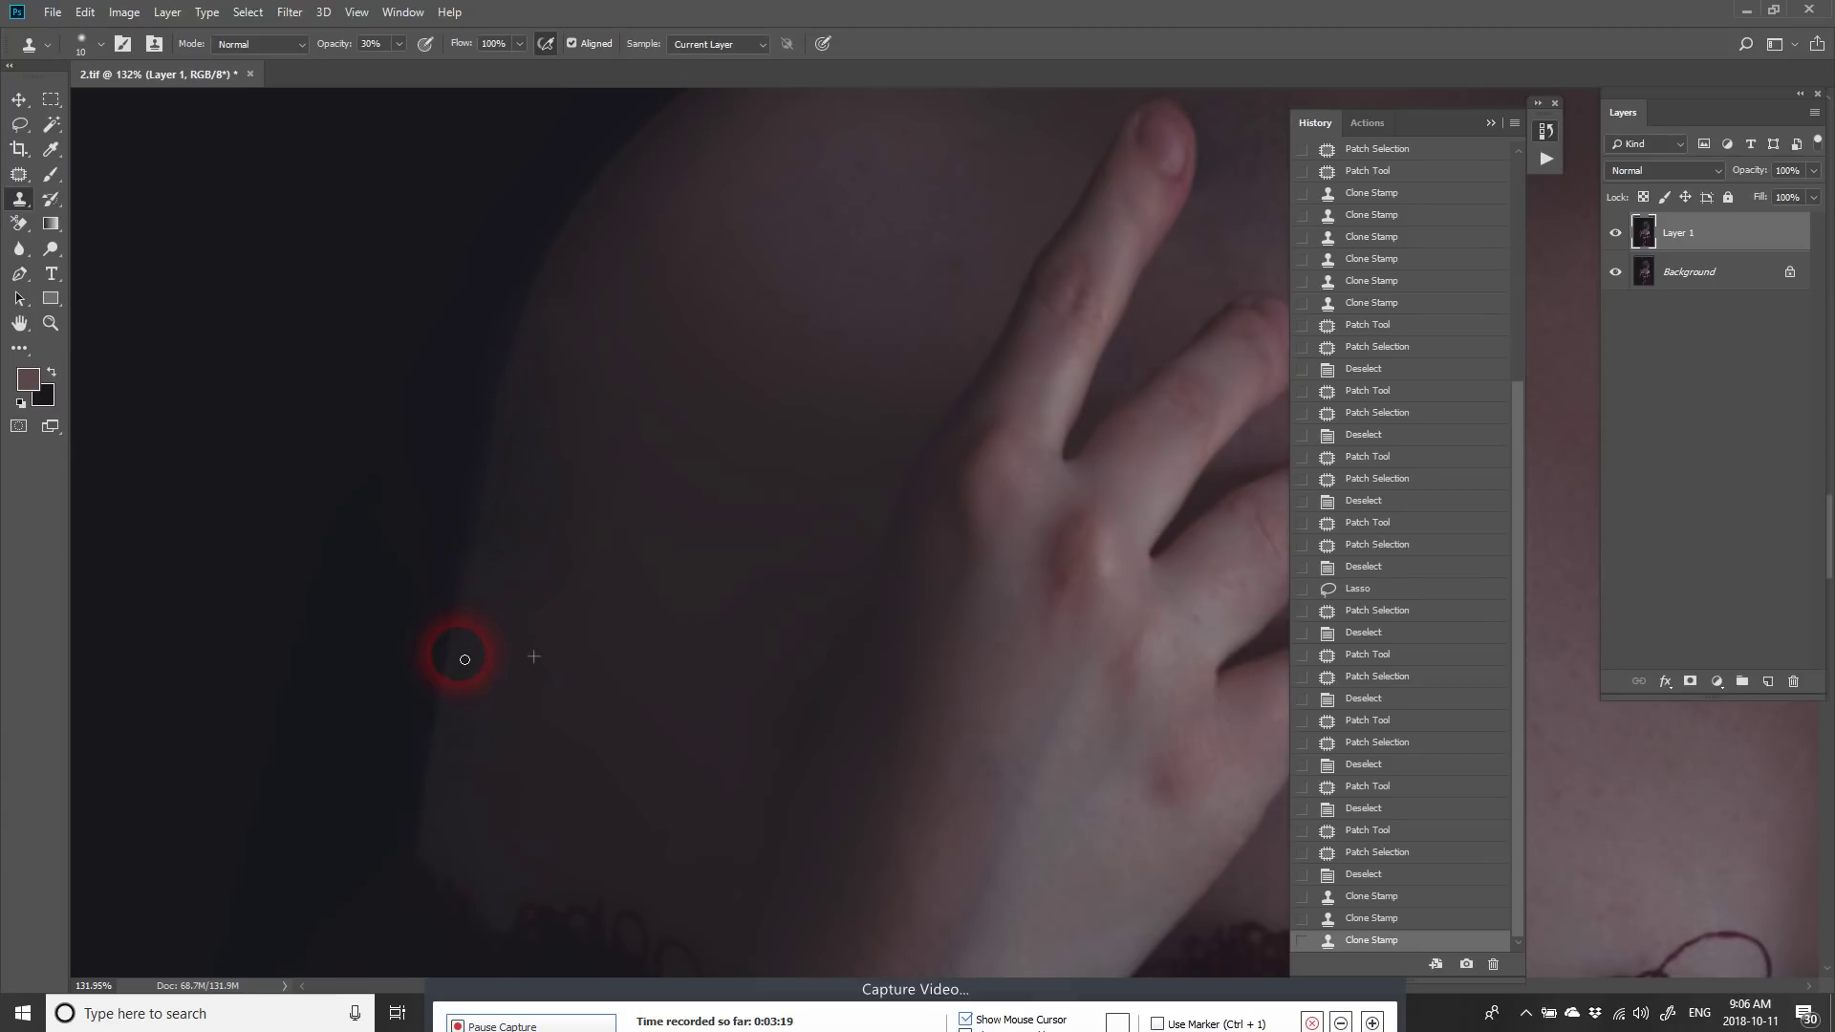
{"action": "left_click_drag", "start_coordinate": [483, 651], "coordinate": [484, 649]}
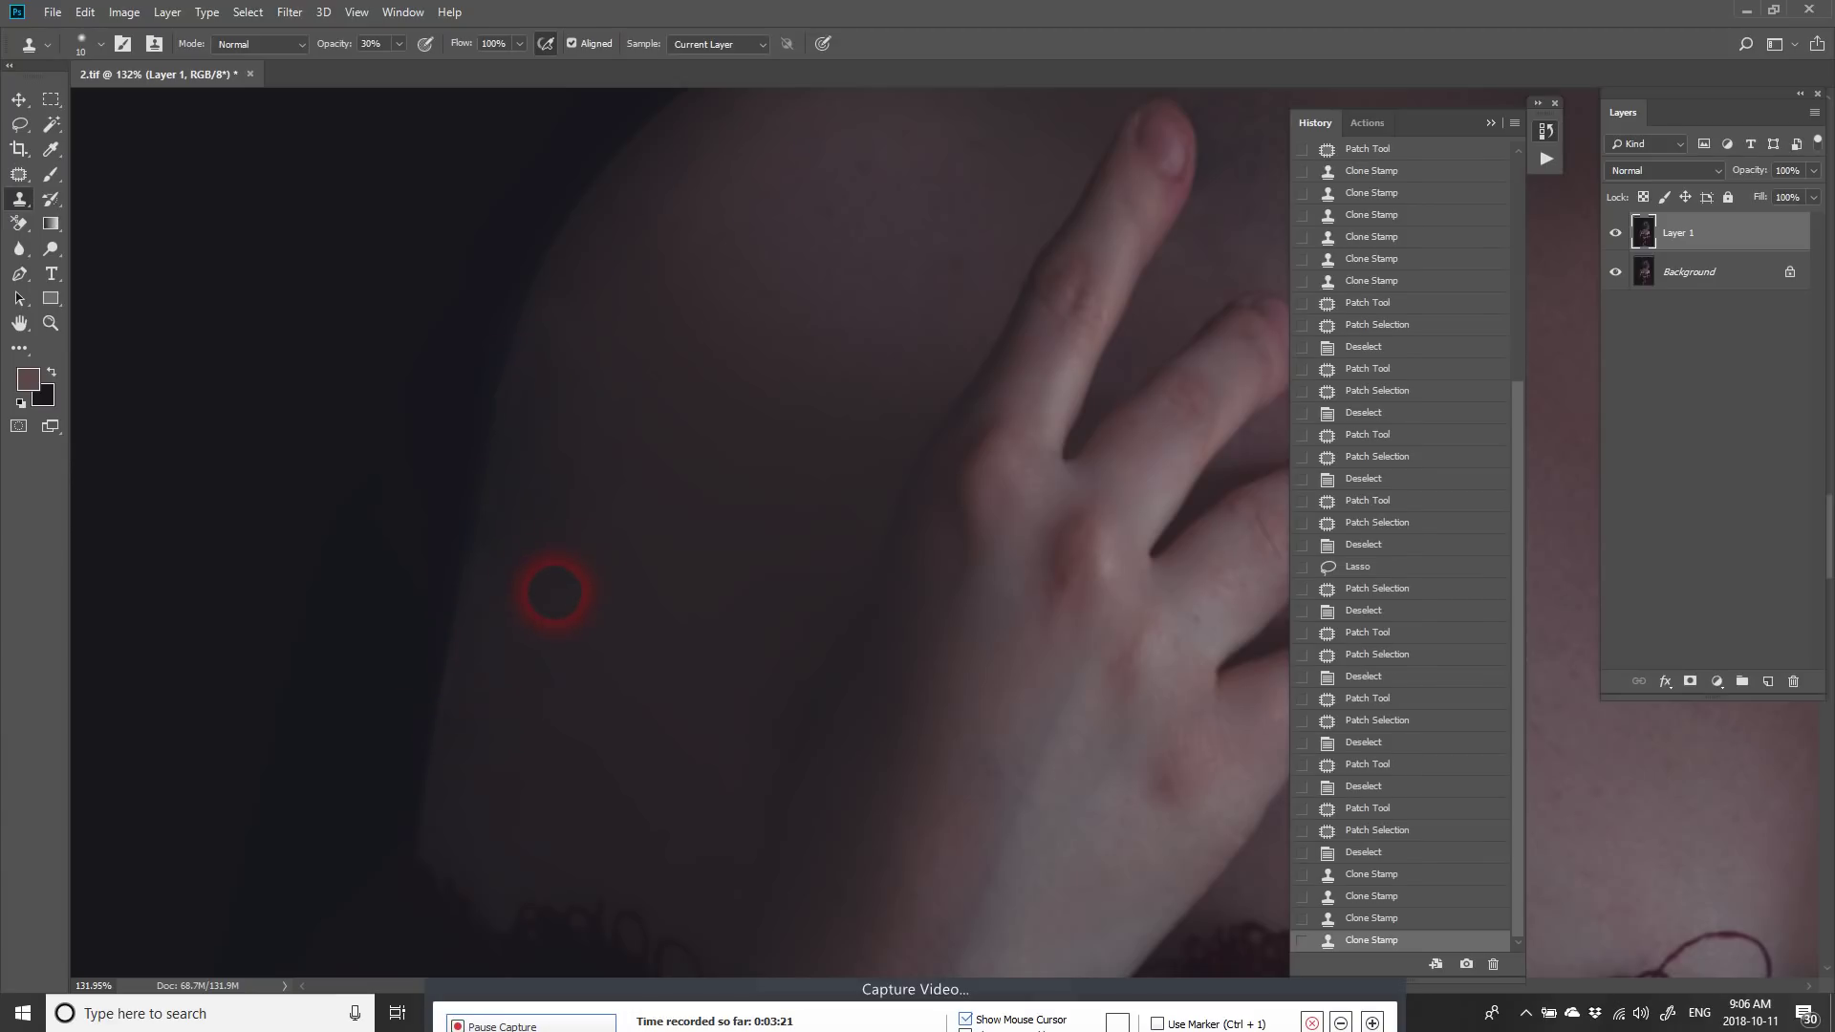
Step: Enlarge the clone brush again and even out the skin inside the same upper arm
{"action": "key", "text": "bracketright"}
{"action": "key", "text": "bracketright"}
{"action": "key", "text": "bracketright"}
{"action": "key", "text": "bracketright"}
{"action": "key", "text": "bracketright"}
{"action": "left_click", "coordinate": [631, 490]}
Step: Clone the dark background along the upper arm's outer contour with a 20 px brush to clean its edge
{"action": "left_click", "coordinate": [461, 306], "text": "alt"}
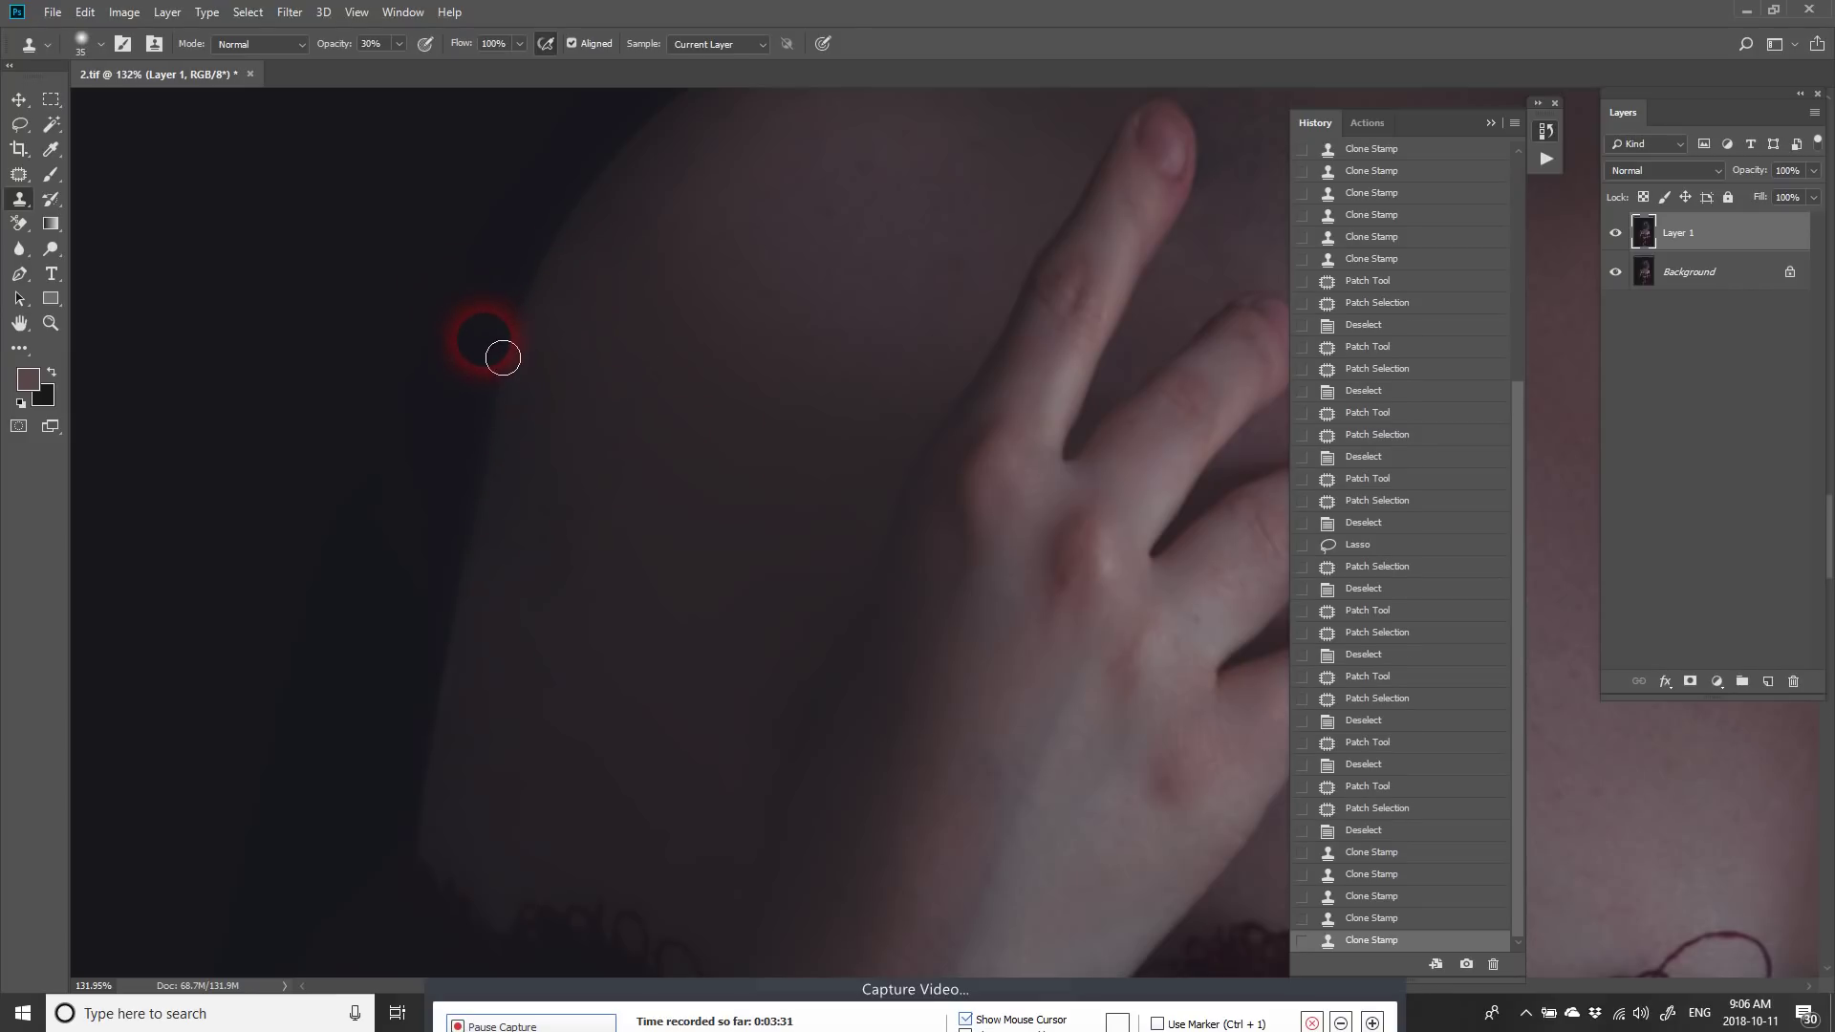
{"action": "key", "text": "bracketleft"}
{"action": "key", "text": "bracketleft"}
{"action": "mouse_move", "coordinate": [491, 328]}
{"action": "left_mouse_down"}
{"action": "mouse_move", "coordinate": [473, 437]}
{"action": "mouse_move", "coordinate": [540, 258]}
{"action": "mouse_move", "coordinate": [478, 449]}
{"action": "mouse_move", "coordinate": [488, 402]}
{"action": "mouse_move", "coordinate": [444, 669]}
{"action": "mouse_move", "coordinate": [477, 431]}
{"action": "mouse_move", "coordinate": [508, 294]}
{"action": "mouse_move", "coordinate": [417, 764]}
{"action": "left_mouse_up"}
{"action": "left_click_drag", "start_coordinate": [417, 764], "coordinate": [476, 540]}
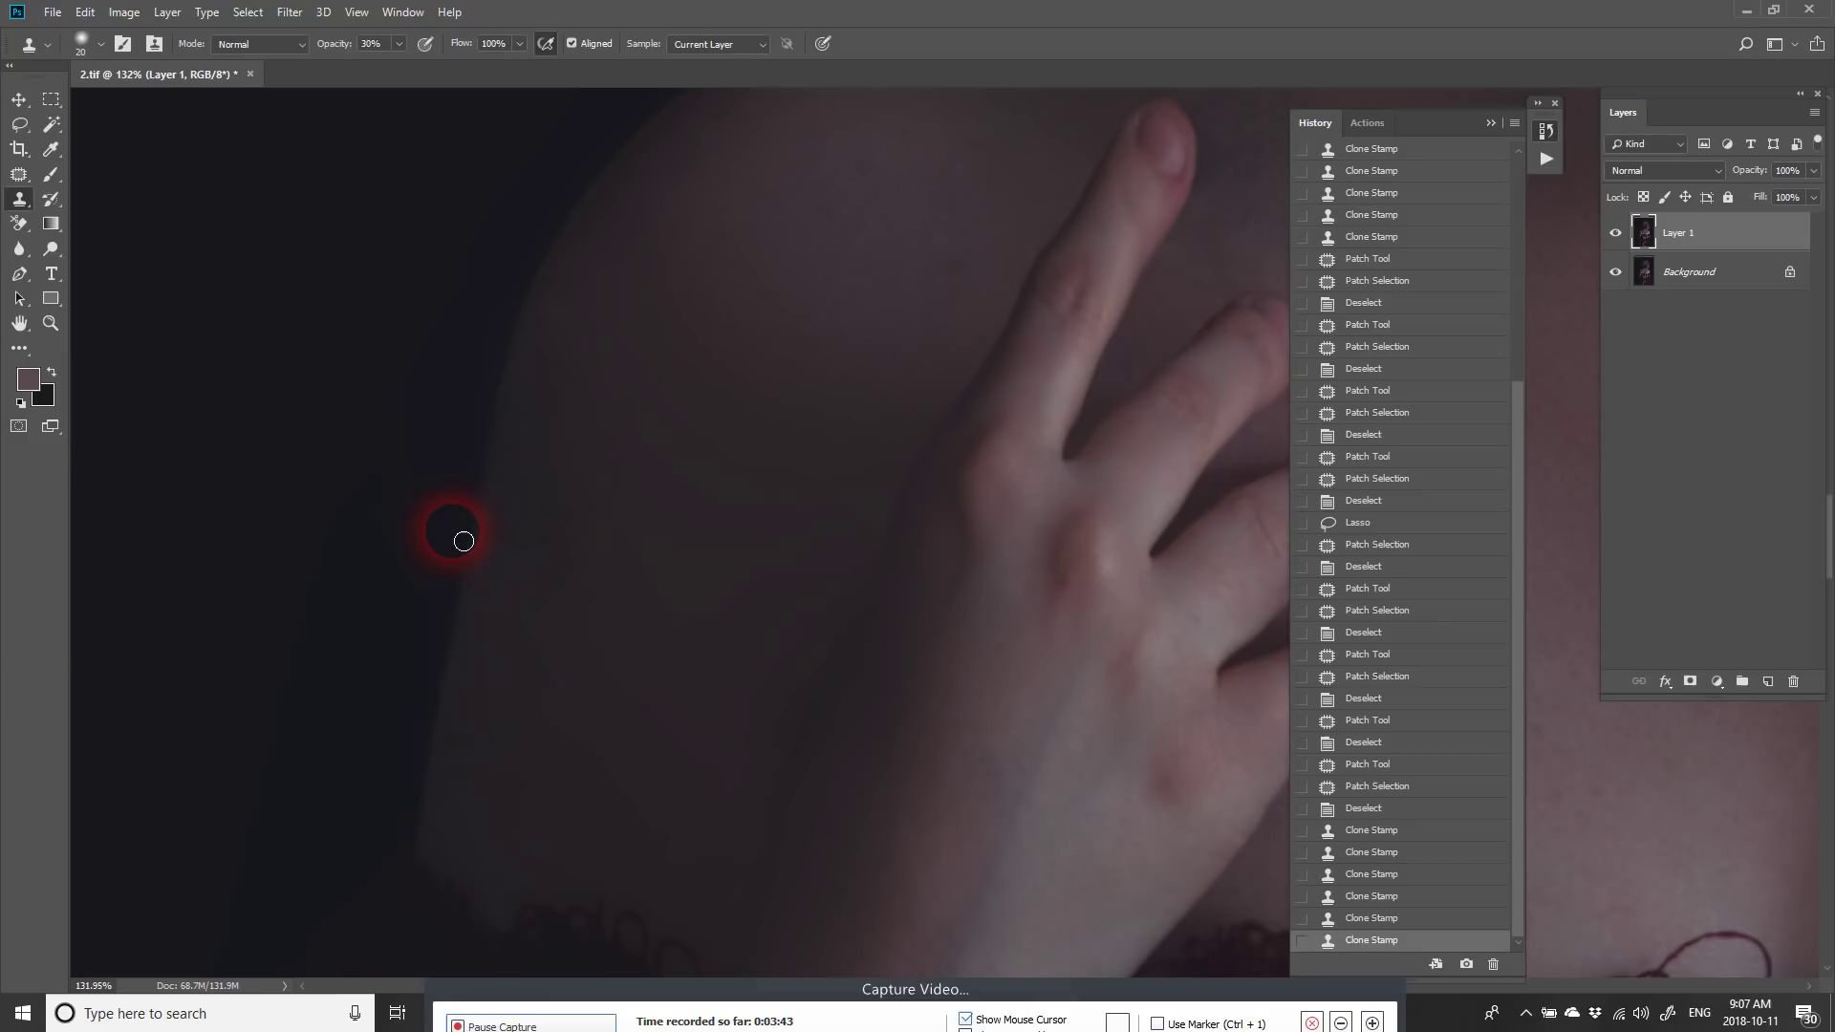
{"action": "mouse_move", "coordinate": [463, 541]}
{"action": "left_mouse_down"}
{"action": "mouse_move", "coordinate": [490, 342]}
{"action": "mouse_move", "coordinate": [530, 336]}
{"action": "mouse_move", "coordinate": [520, 450]}
{"action": "mouse_move", "coordinate": [500, 454]}
{"action": "mouse_move", "coordinate": [514, 594]}
{"action": "mouse_move", "coordinate": [454, 411]}
{"action": "mouse_move", "coordinate": [482, 443]}
{"action": "mouse_move", "coordinate": [504, 360]}
{"action": "left_mouse_up"}
Step: Clone over the remaining unevenness on the upper-arm skin beside the raised hand
{"action": "left_click_drag", "start_coordinate": [709, 458], "coordinate": [523, 487]}
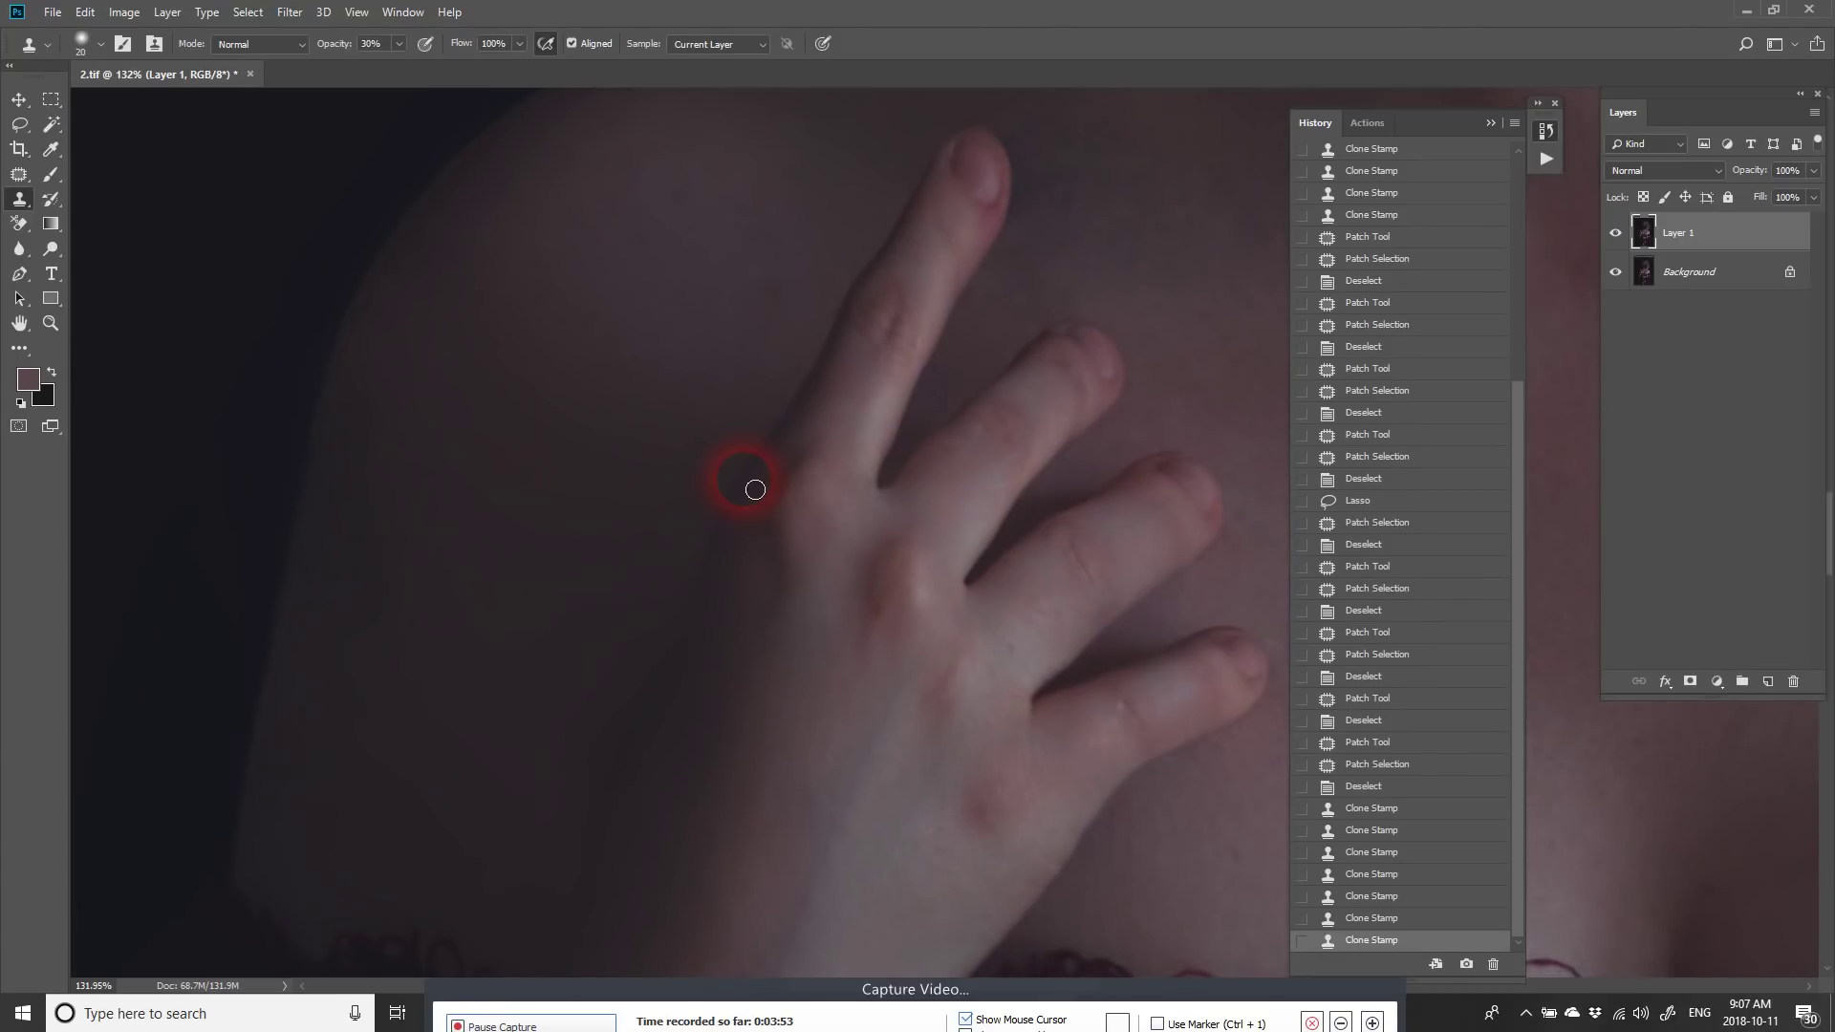
{"action": "left_click_drag", "start_coordinate": [821, 495], "coordinate": [508, 468]}
{"action": "left_click_drag", "start_coordinate": [418, 504], "coordinate": [835, 449]}
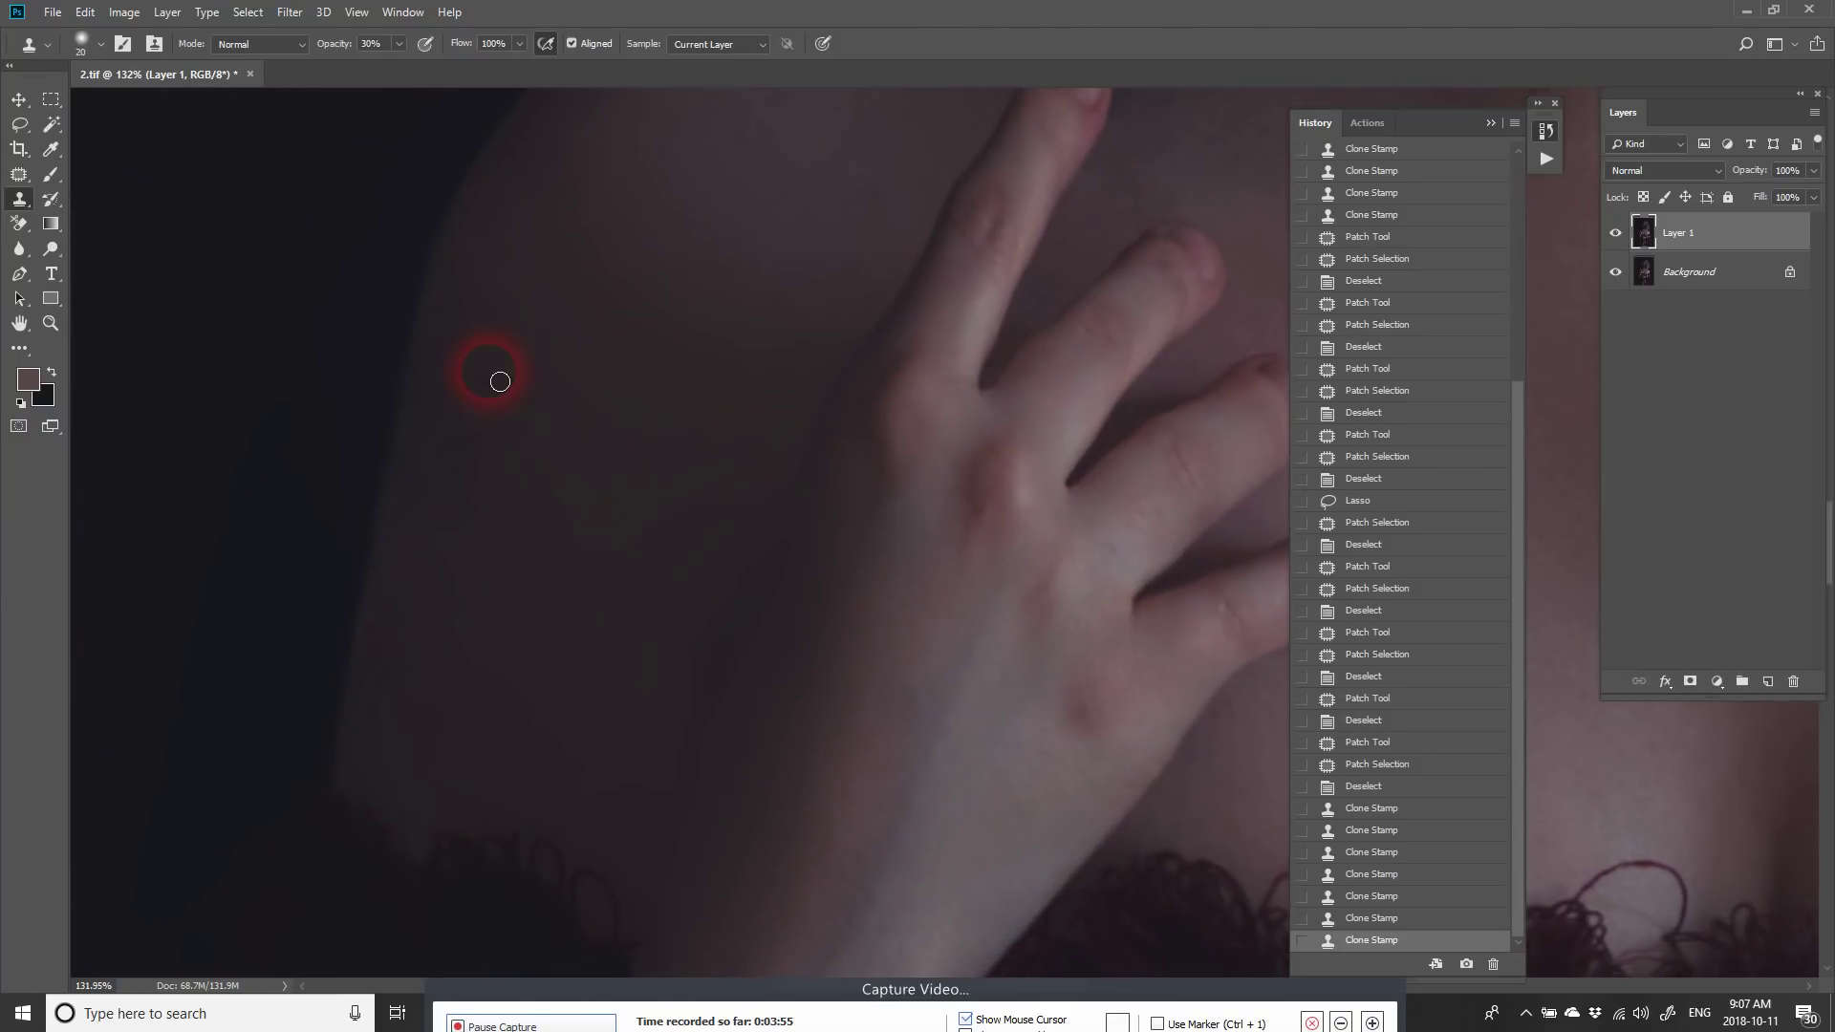
{"action": "mouse_move", "coordinate": [500, 370]}
{"action": "left_mouse_down"}
{"action": "mouse_move", "coordinate": [462, 353]}
{"action": "mouse_move", "coordinate": [443, 373]}
{"action": "mouse_move", "coordinate": [478, 242]}
{"action": "mouse_move", "coordinate": [488, 274]}
{"action": "left_mouse_up"}
Step: Outline the solid band tattoo on the other upper arm with the Patch tool and replace it with clean skin
{"action": "scroll", "coordinate": [554, 307], "scroll_direction": "right", "scroll_amount": 10}
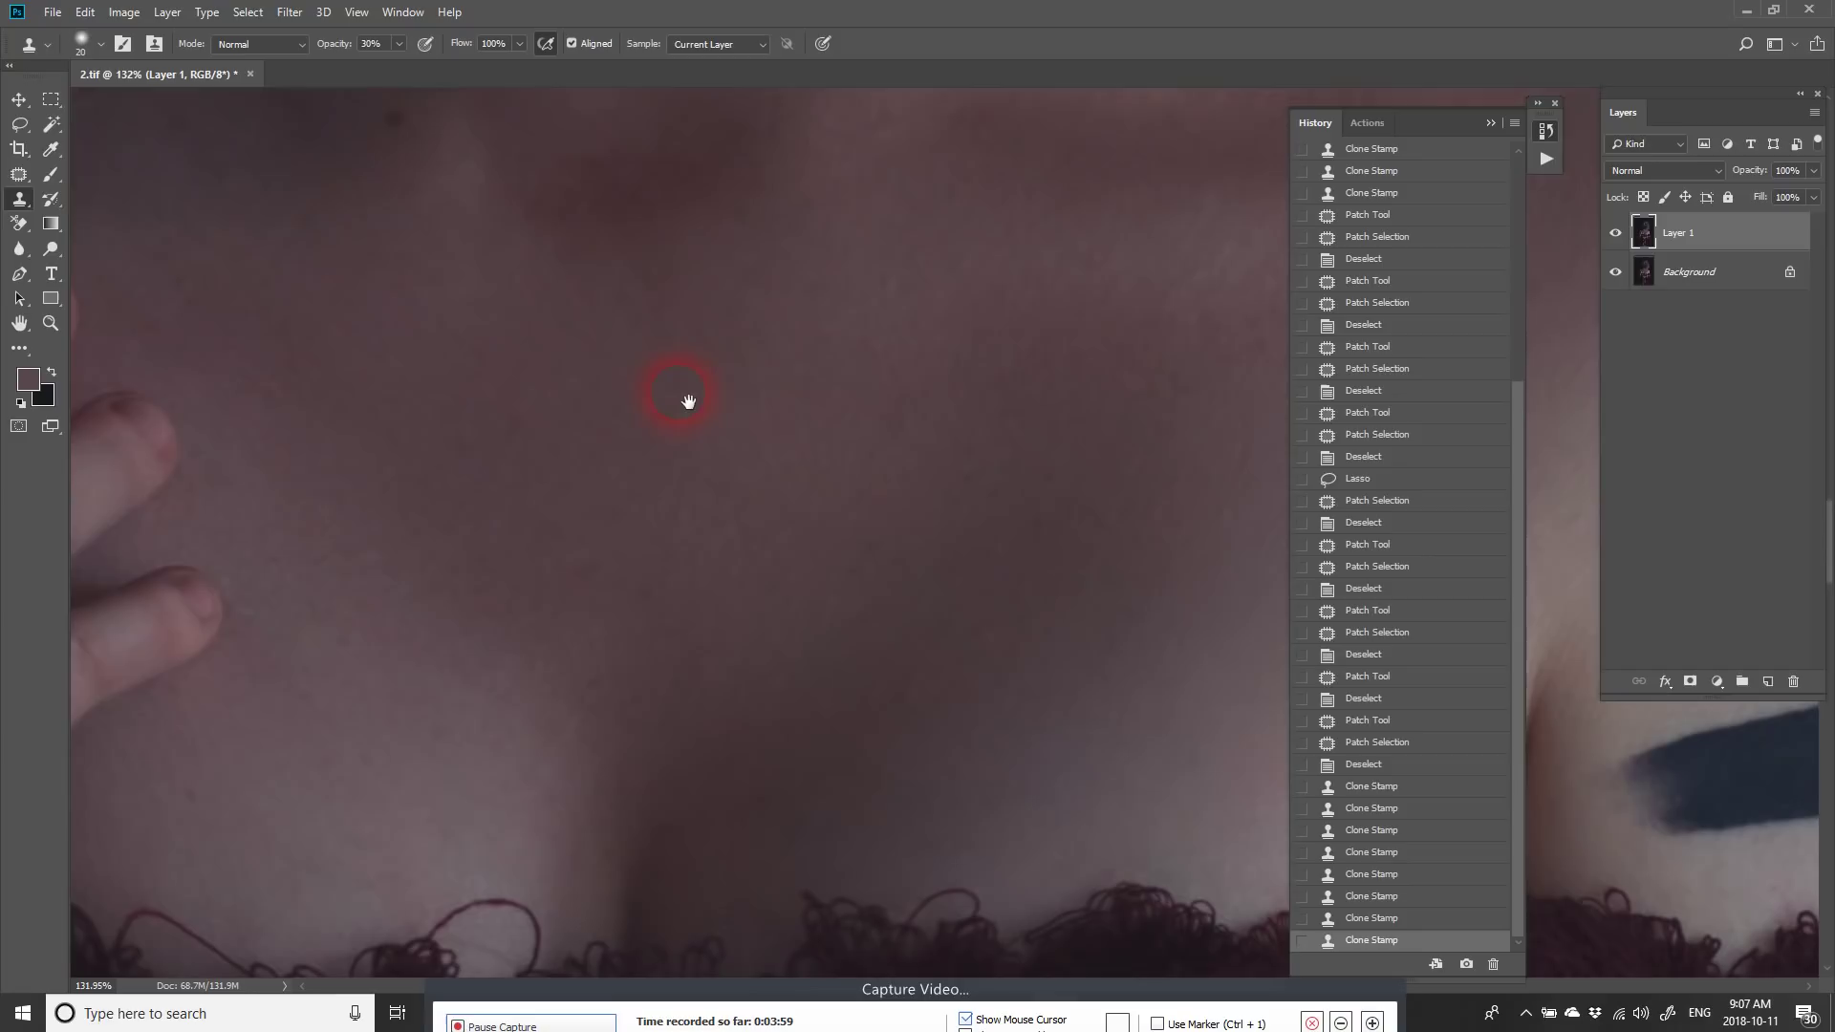
{"action": "left_click_drag", "start_coordinate": [829, 384], "coordinate": [656, 278]}
{"action": "key", "text": "j"}
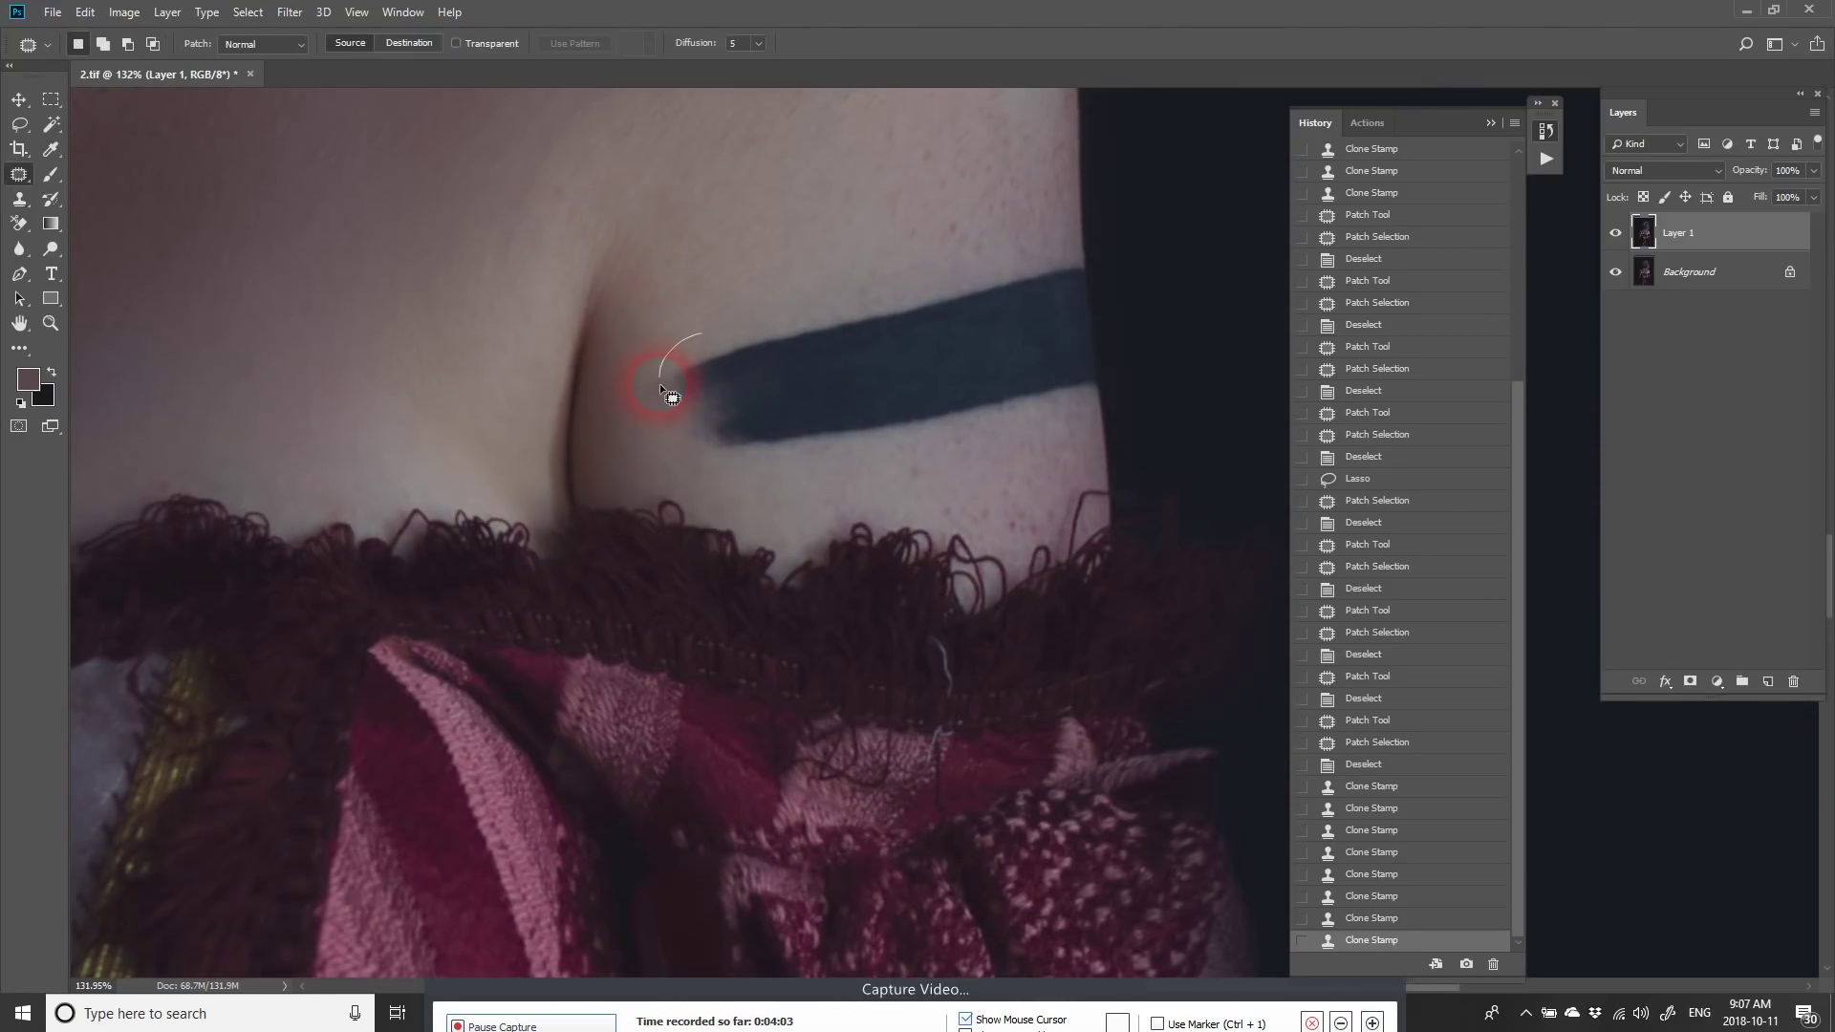
{"action": "mouse_move", "coordinate": [660, 384]}
{"action": "left_mouse_down"}
{"action": "mouse_move", "coordinate": [706, 463]}
{"action": "mouse_move", "coordinate": [797, 461]}
{"action": "left_mouse_up"}
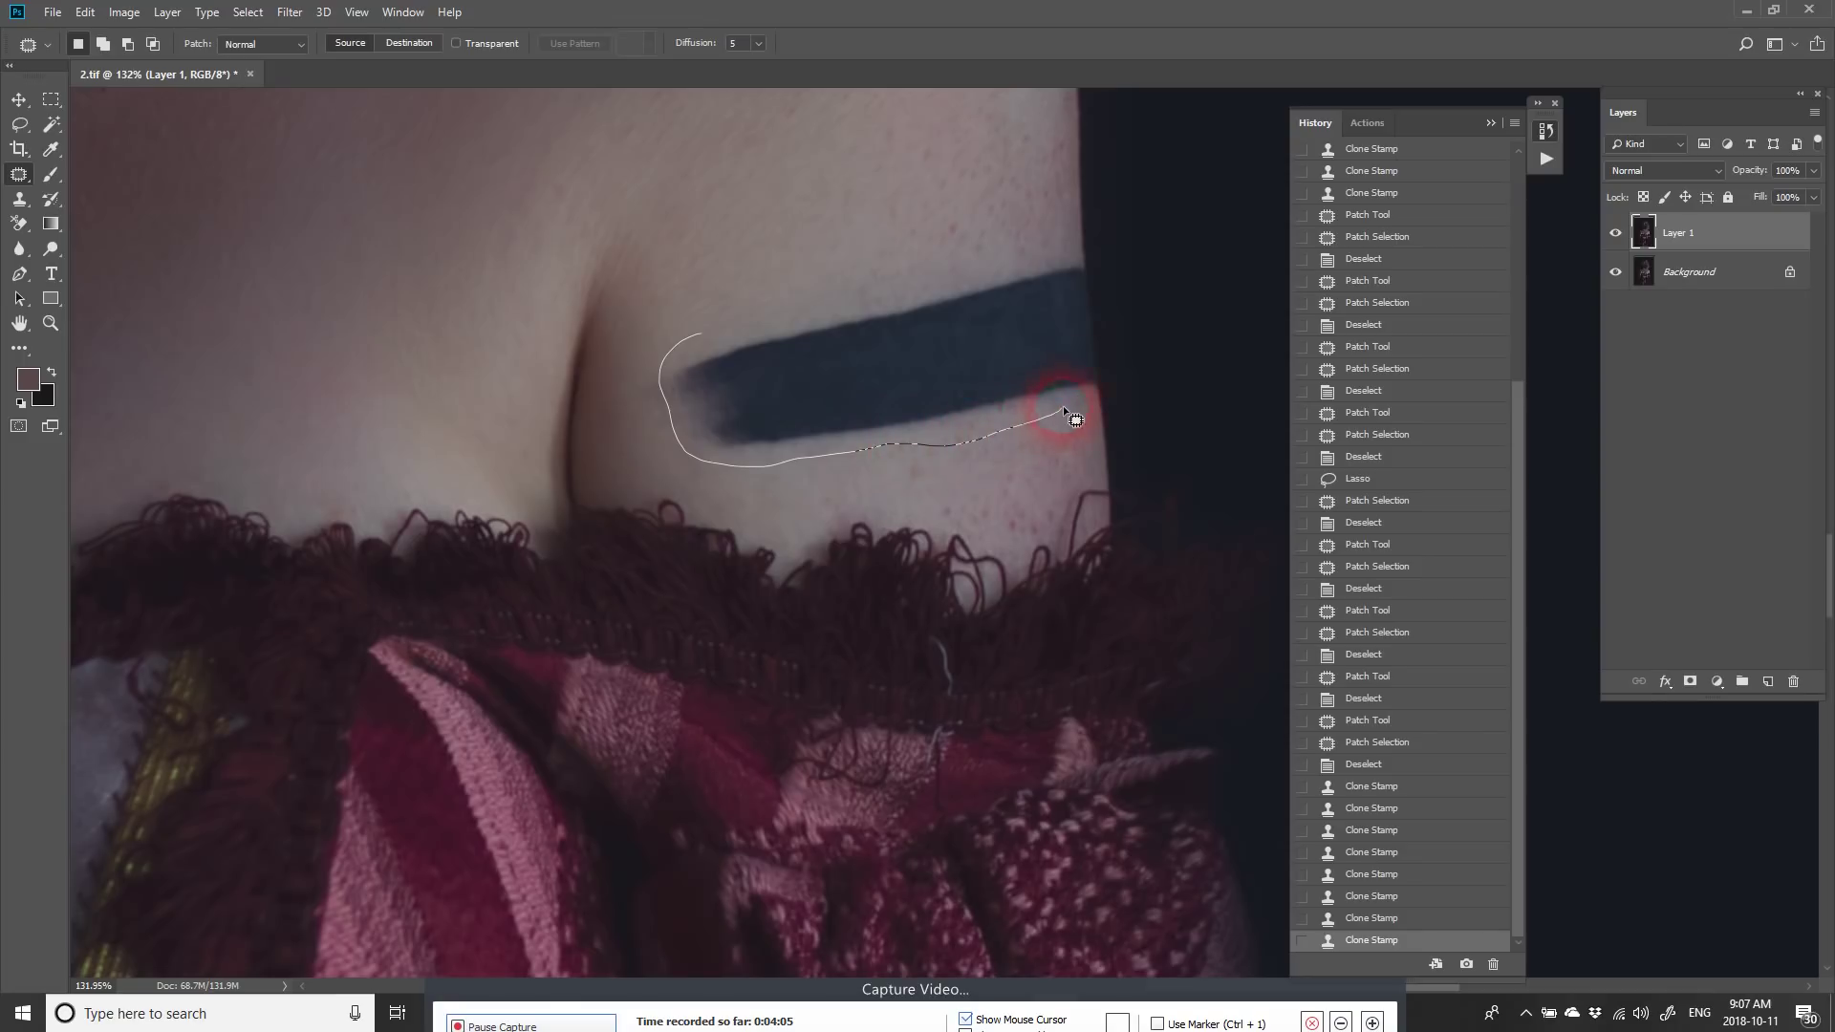
{"action": "left_click_drag", "start_coordinate": [1075, 312], "coordinate": [946, 373]}
{"action": "left_click", "coordinate": [929, 221]}
{"action": "left_click", "coordinate": [691, 466]}
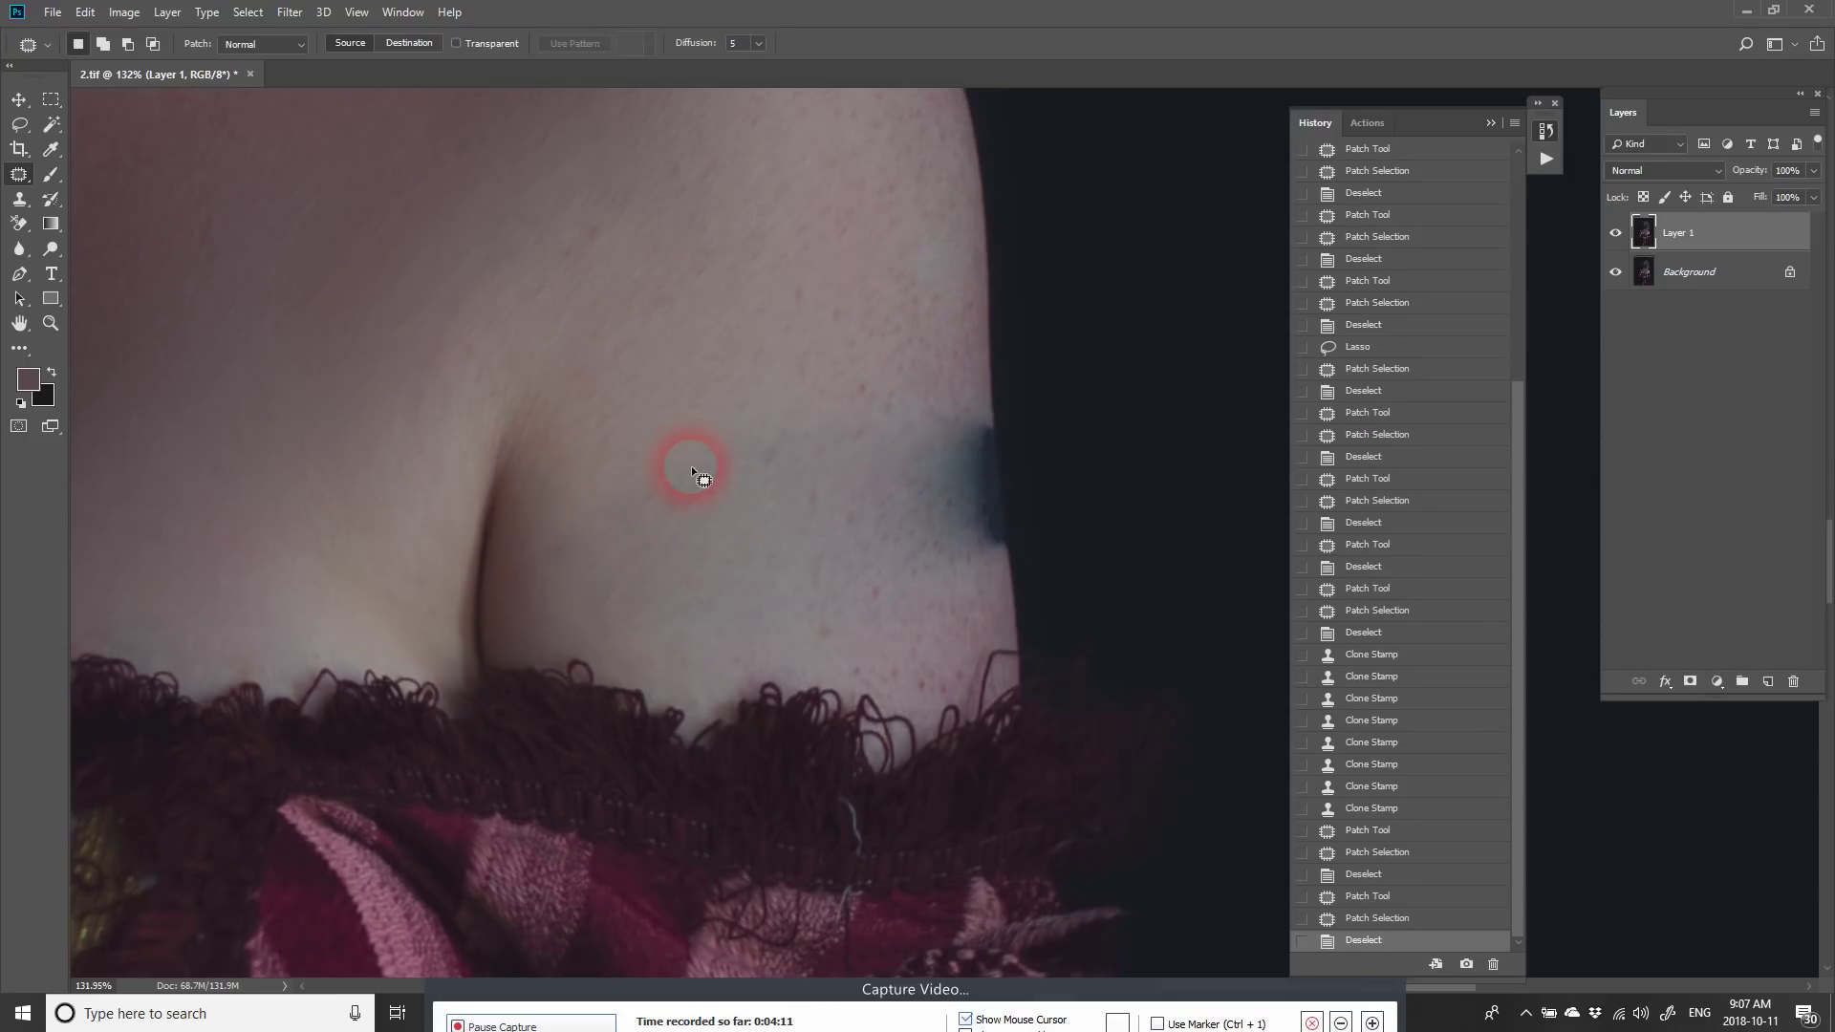
Step: Patch the discoloured traces of the band tattoo with clean skin from the same arm
{"action": "mouse_move", "coordinate": [690, 444]}
{"action": "left_mouse_down"}
{"action": "mouse_move", "coordinate": [707, 466]}
{"action": "mouse_move", "coordinate": [785, 373]}
{"action": "mouse_move", "coordinate": [799, 408]}
{"action": "mouse_move", "coordinate": [831, 417]}
{"action": "left_mouse_up"}
{"action": "left_click", "coordinate": [808, 469]}
{"action": "left_click_drag", "start_coordinate": [809, 436], "coordinate": [740, 371]}
{"action": "left_click", "coordinate": [740, 371]}
{"action": "left_click_drag", "start_coordinate": [891, 426], "coordinate": [822, 495]}
Step: Set the Clone Stamp opacity to 100% and clone the clean arm edge over the dark ink at the band's outer end
{"action": "key", "text": "s"}
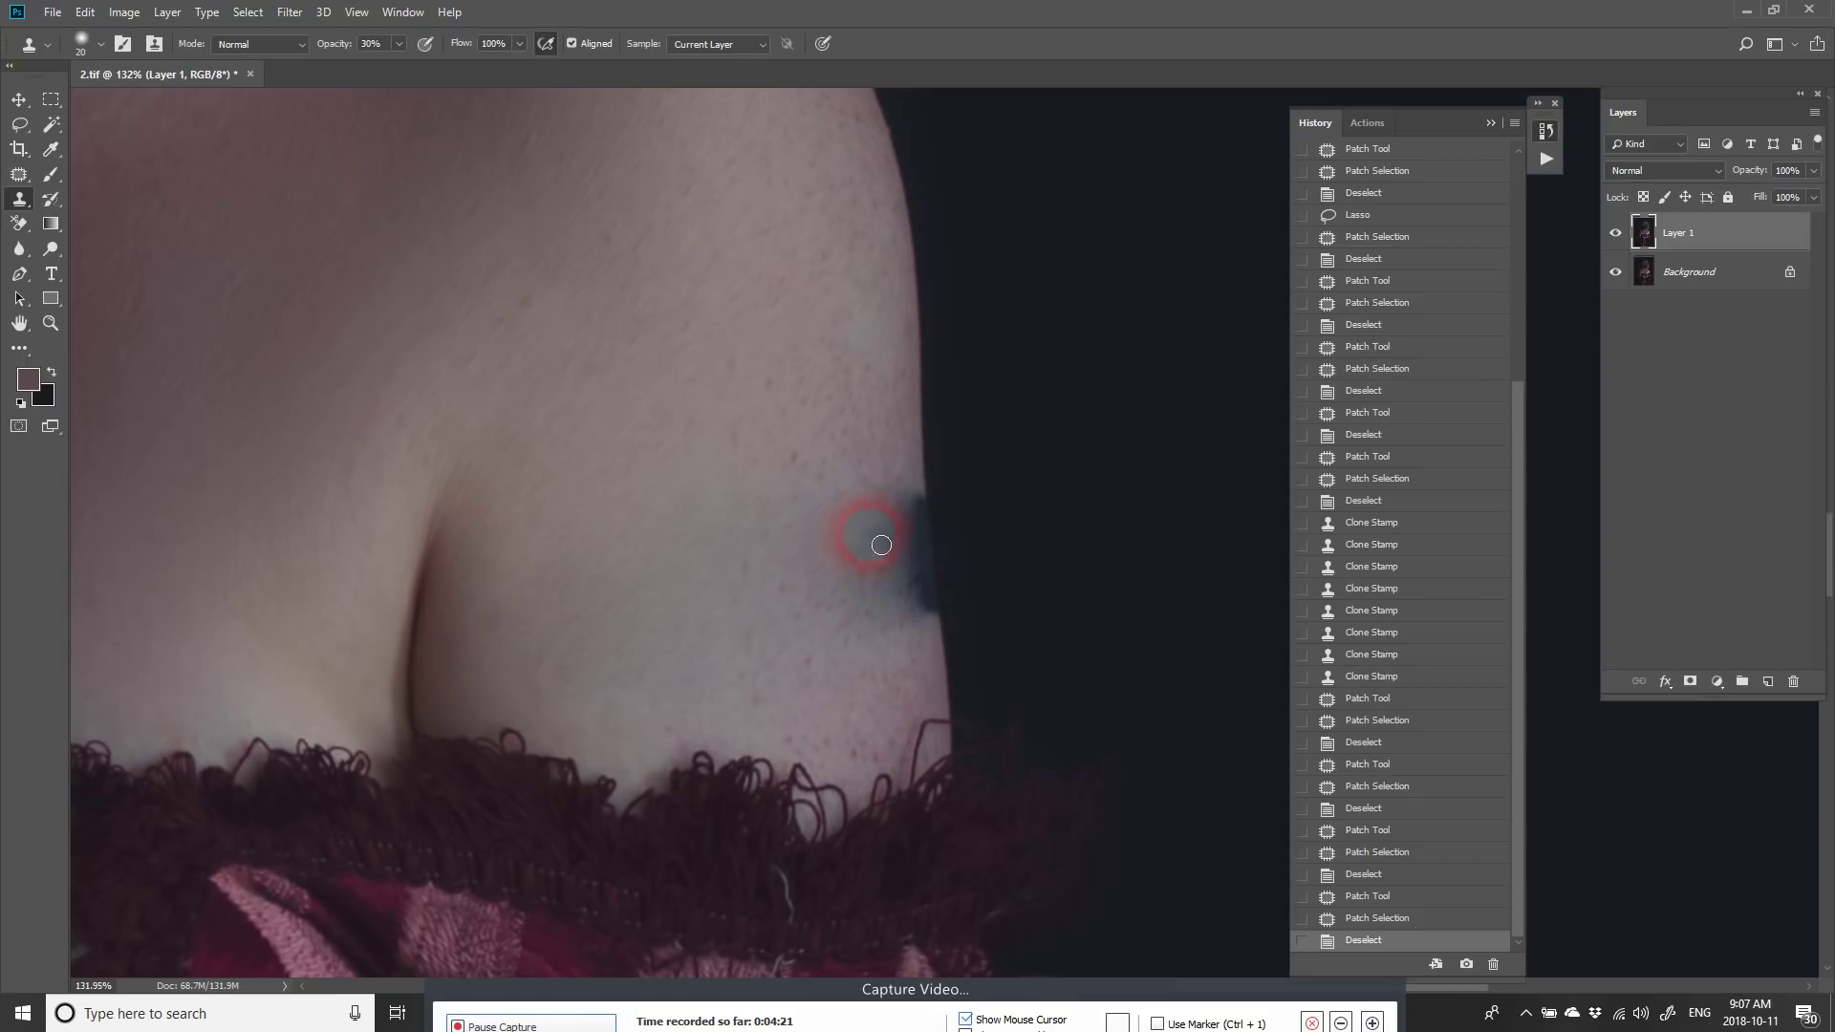
{"action": "key", "text": "alt"}
{"action": "left_click", "coordinate": [928, 399], "text": "alt"}
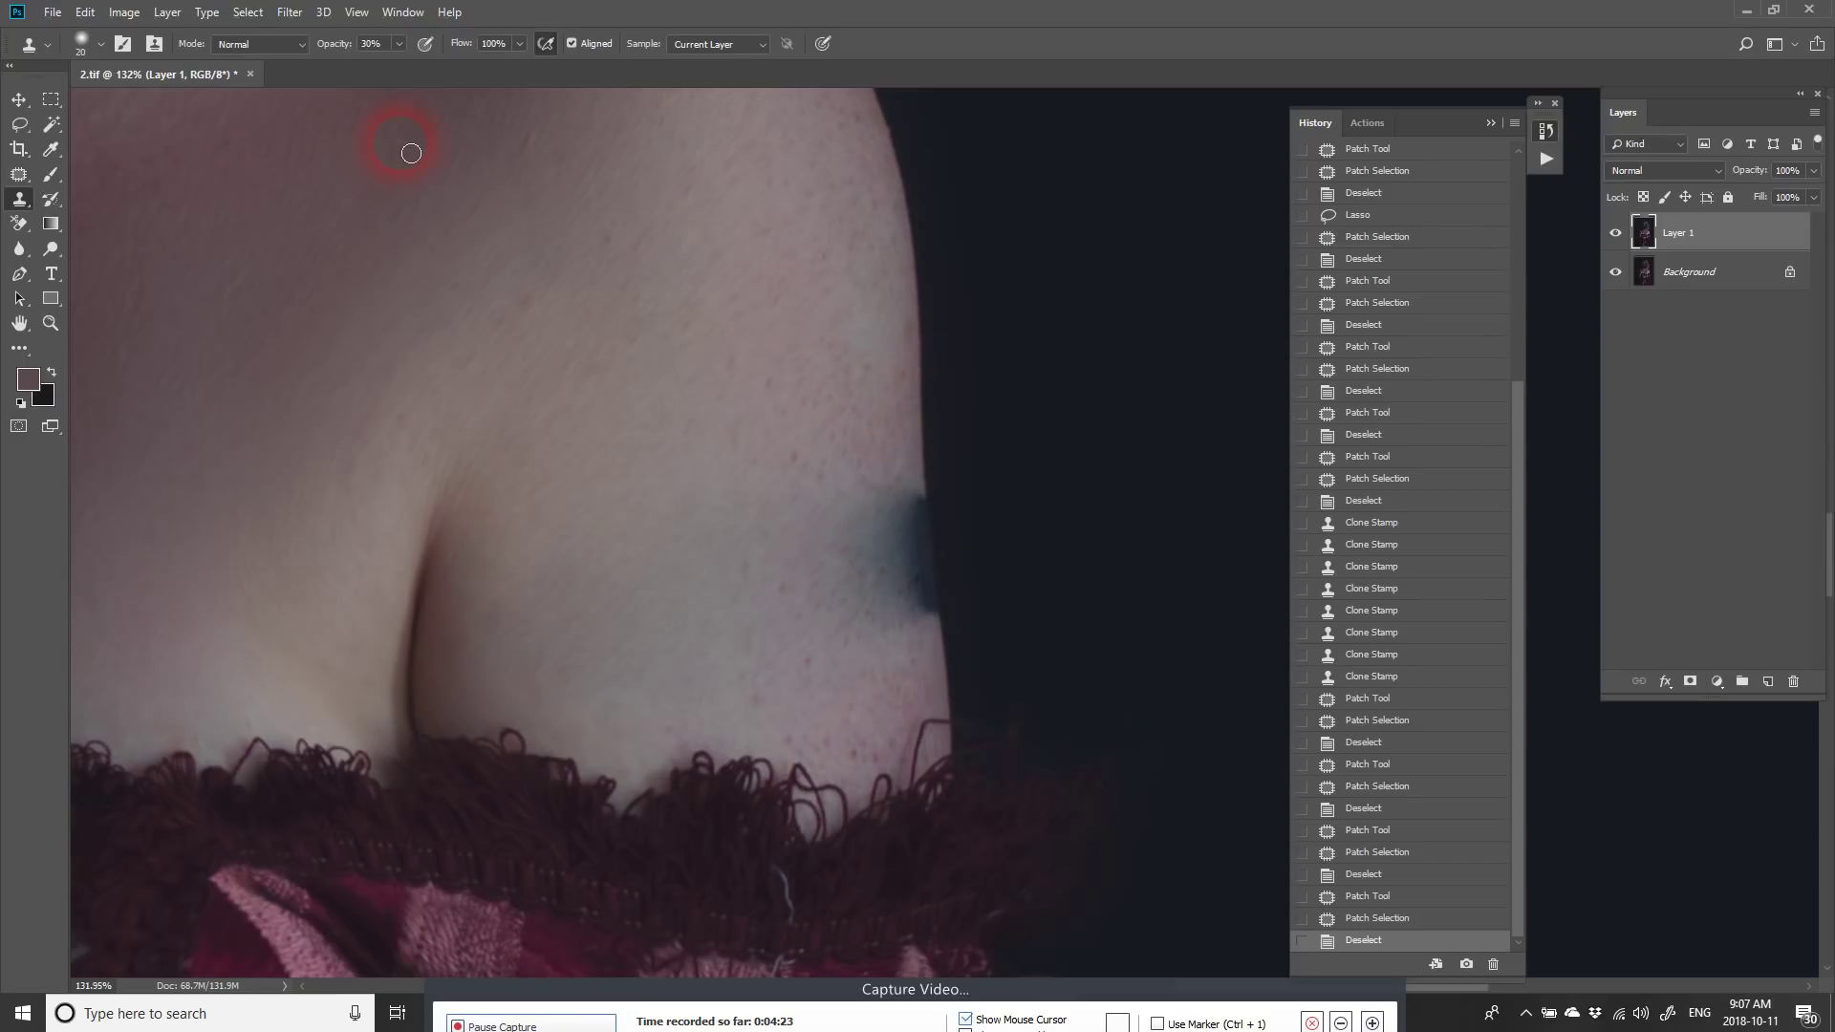
{"action": "left_click_drag", "start_coordinate": [456, 66], "coordinate": [465, 66]}
{"action": "key", "text": "alt"}
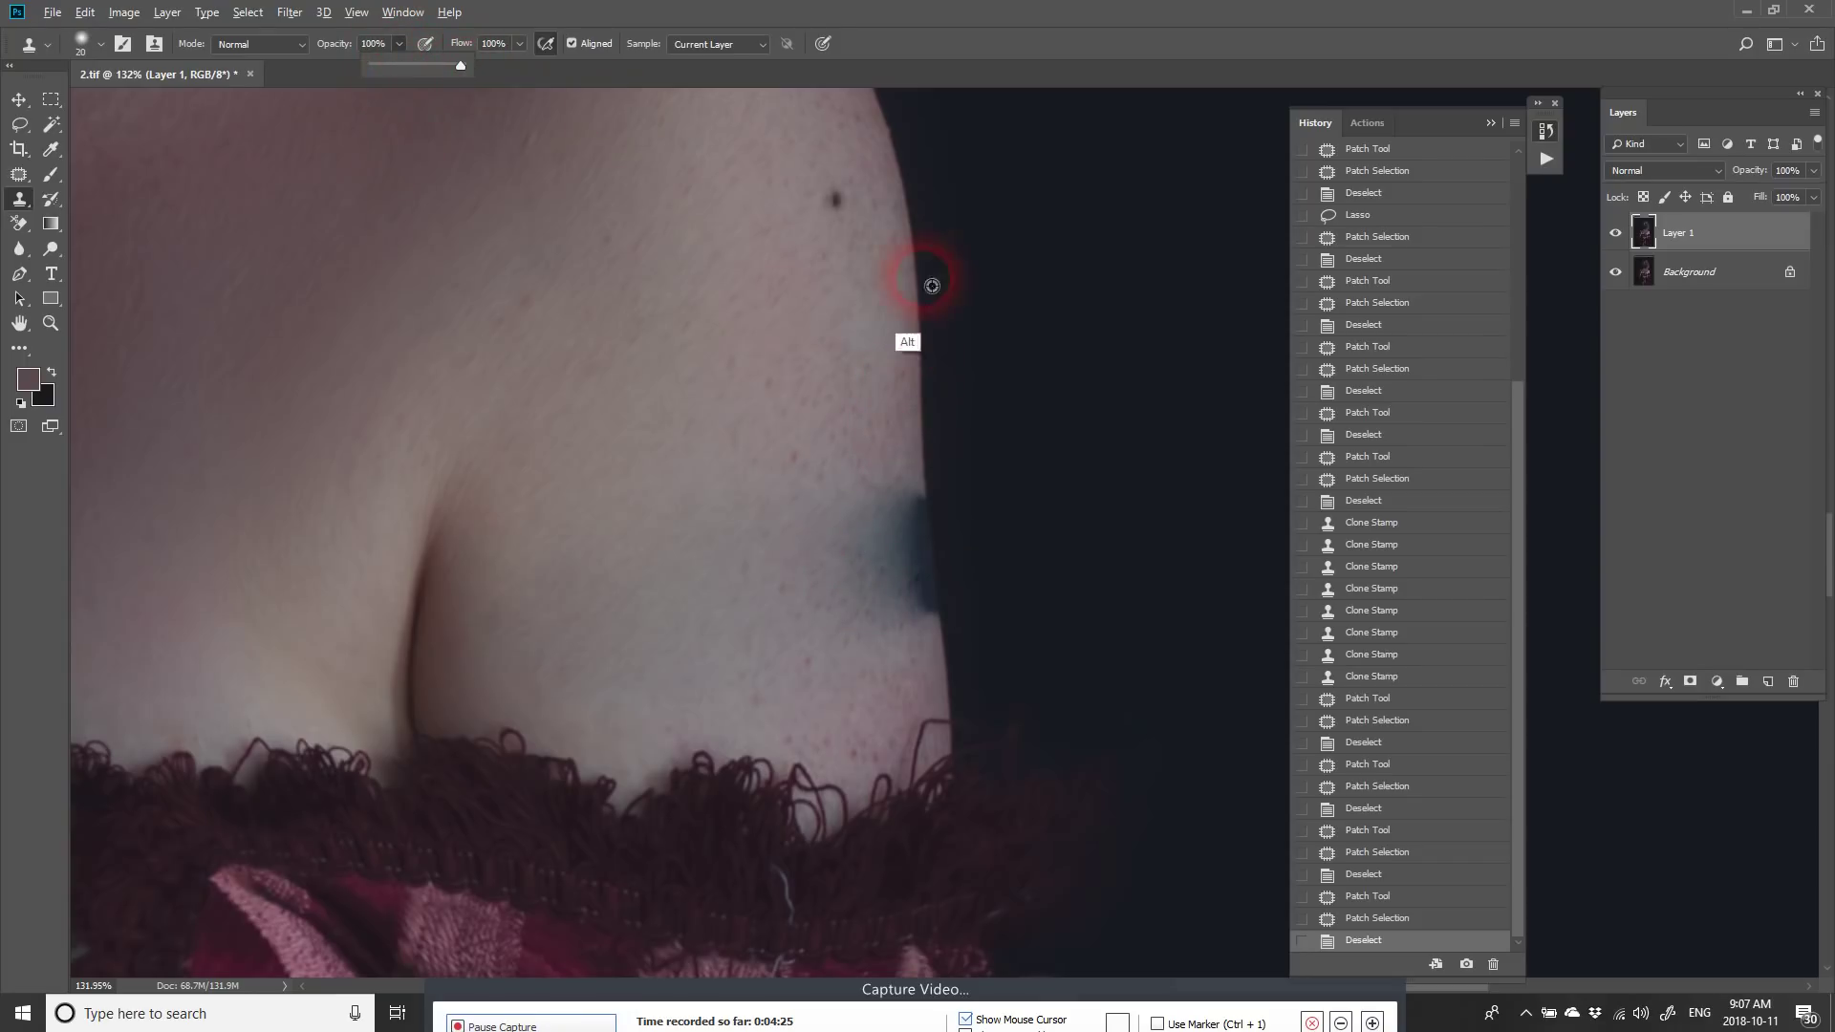
{"action": "left_click", "coordinate": [928, 401], "text": "alt"}
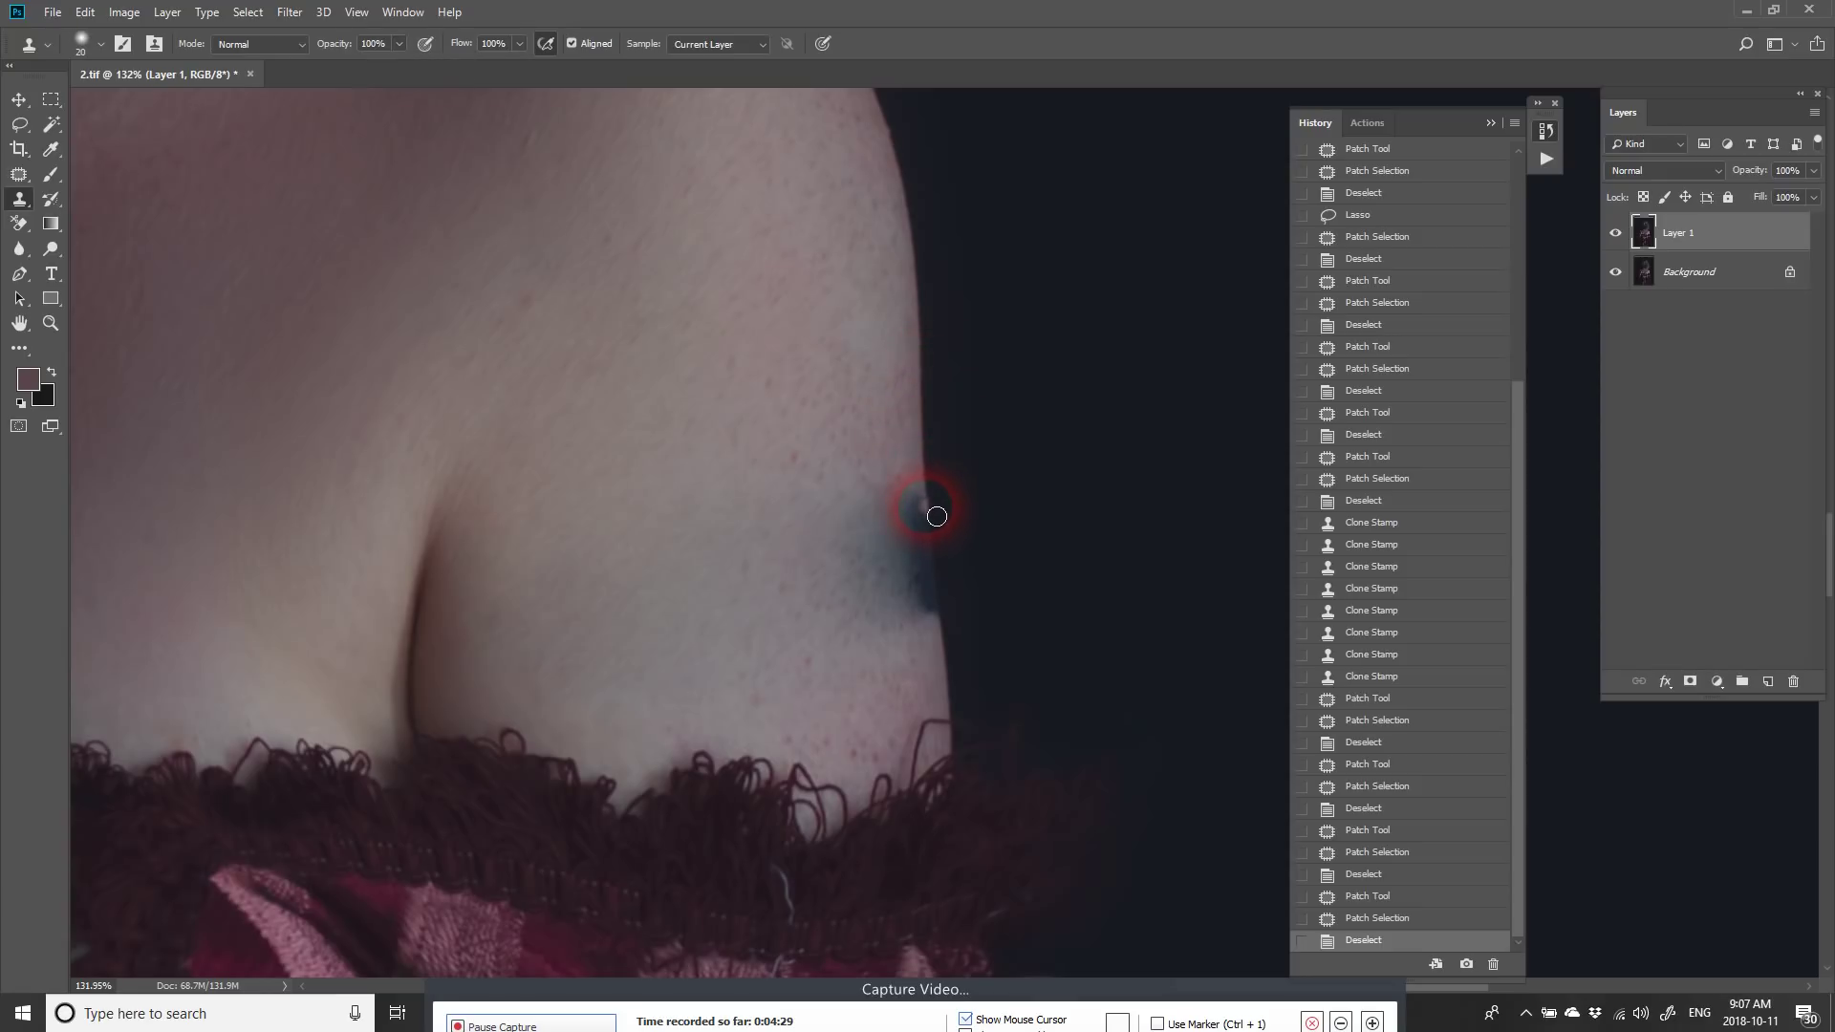
{"action": "mouse_move", "coordinate": [924, 503]}
{"action": "left_mouse_down"}
{"action": "mouse_move", "coordinate": [942, 624]}
{"action": "mouse_move", "coordinate": [886, 505]}
{"action": "mouse_move", "coordinate": [824, 557]}
{"action": "left_mouse_up"}
{"action": "left_click", "coordinate": [947, 683], "text": "alt"}
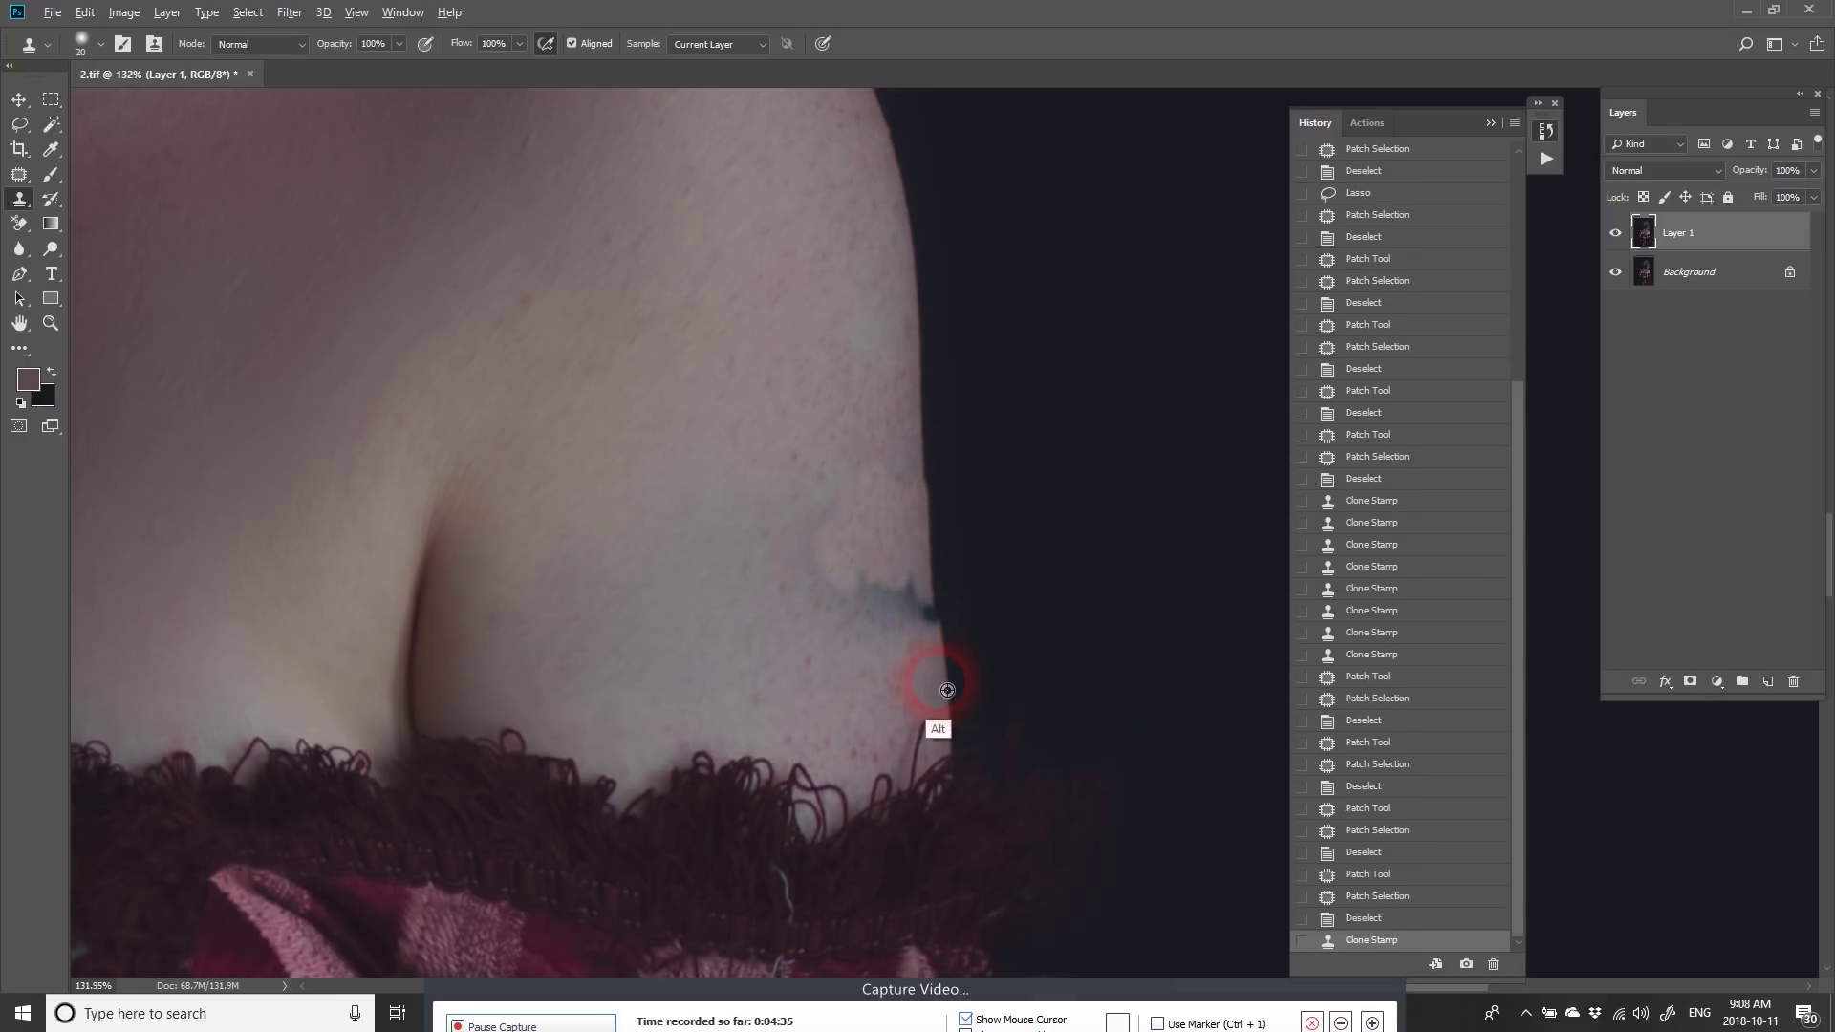
{"action": "left_click", "coordinate": [947, 675]}
{"action": "key", "text": "ctrl+z"}
Step: Clone the lower arm edge over the leftover ink and rebuild the arm's outer contour with sampled dark background
{"action": "left_click", "coordinate": [968, 667], "text": "alt"}
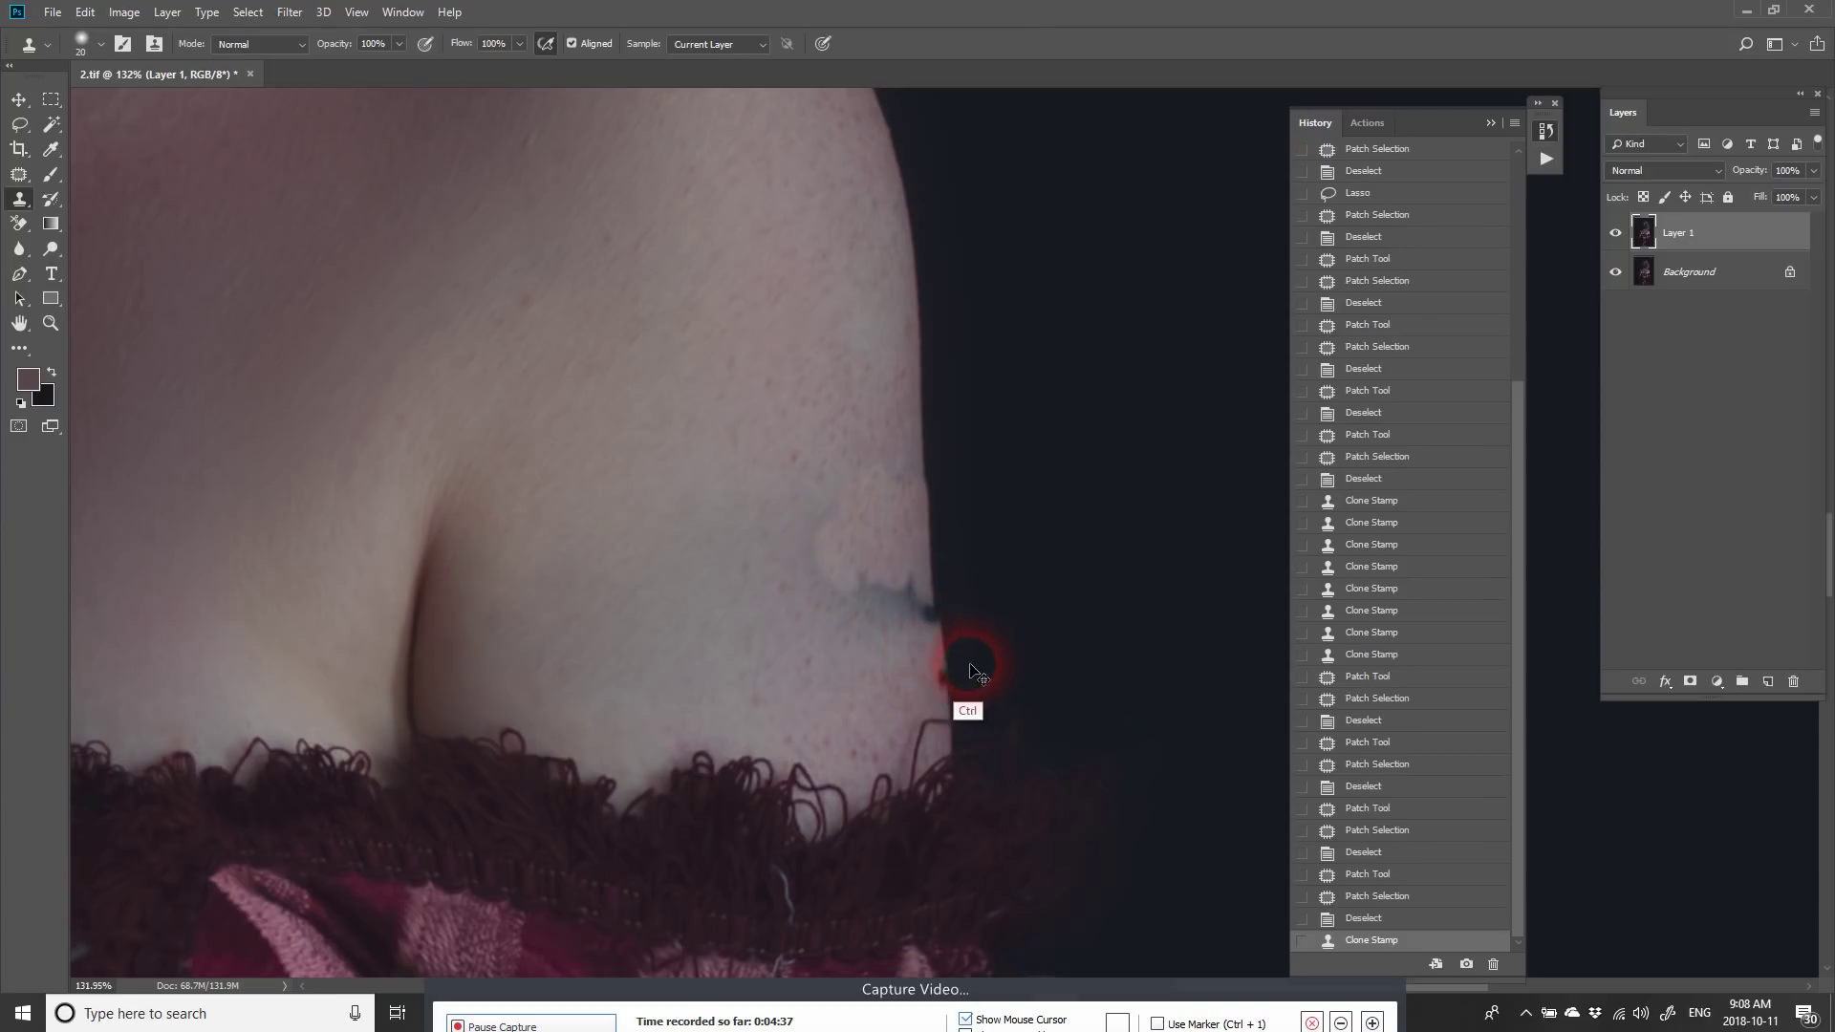
{"action": "left_click_drag", "start_coordinate": [956, 676], "coordinate": [931, 623]}
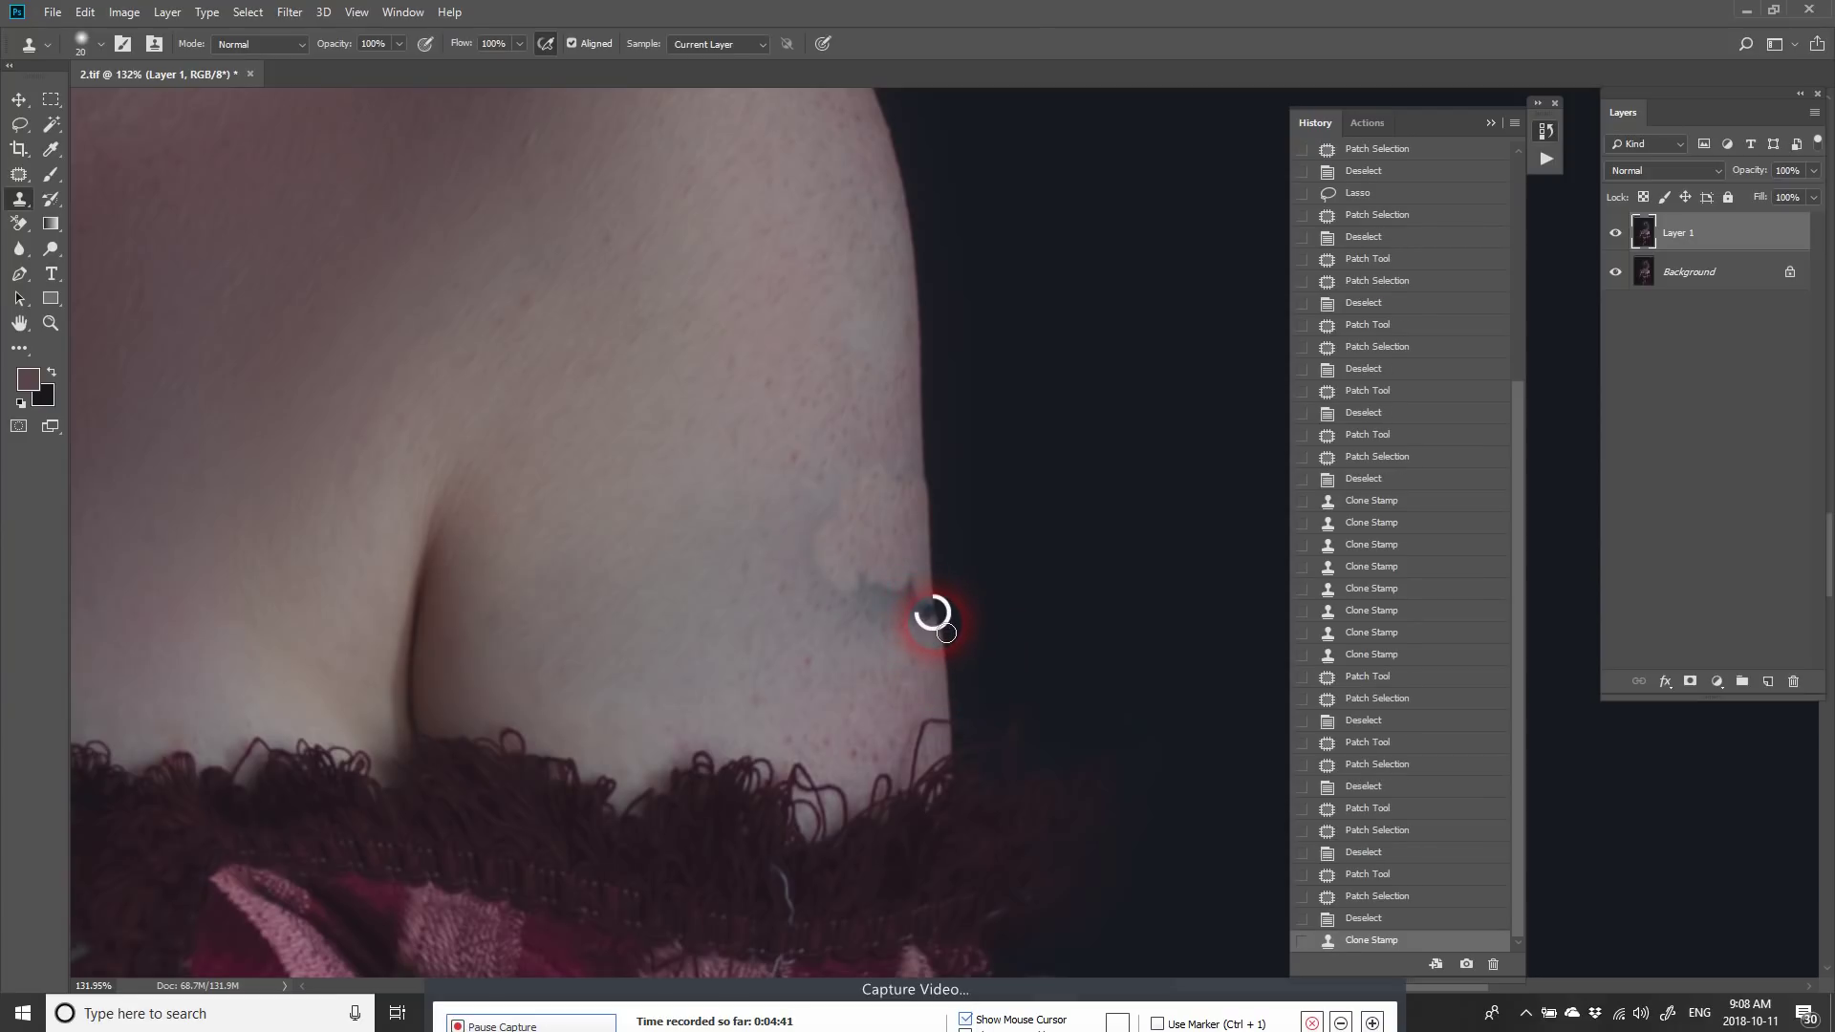
{"action": "left_click_drag", "start_coordinate": [946, 633], "coordinate": [932, 619]}
{"action": "left_click", "coordinate": [974, 519], "text": "alt"}
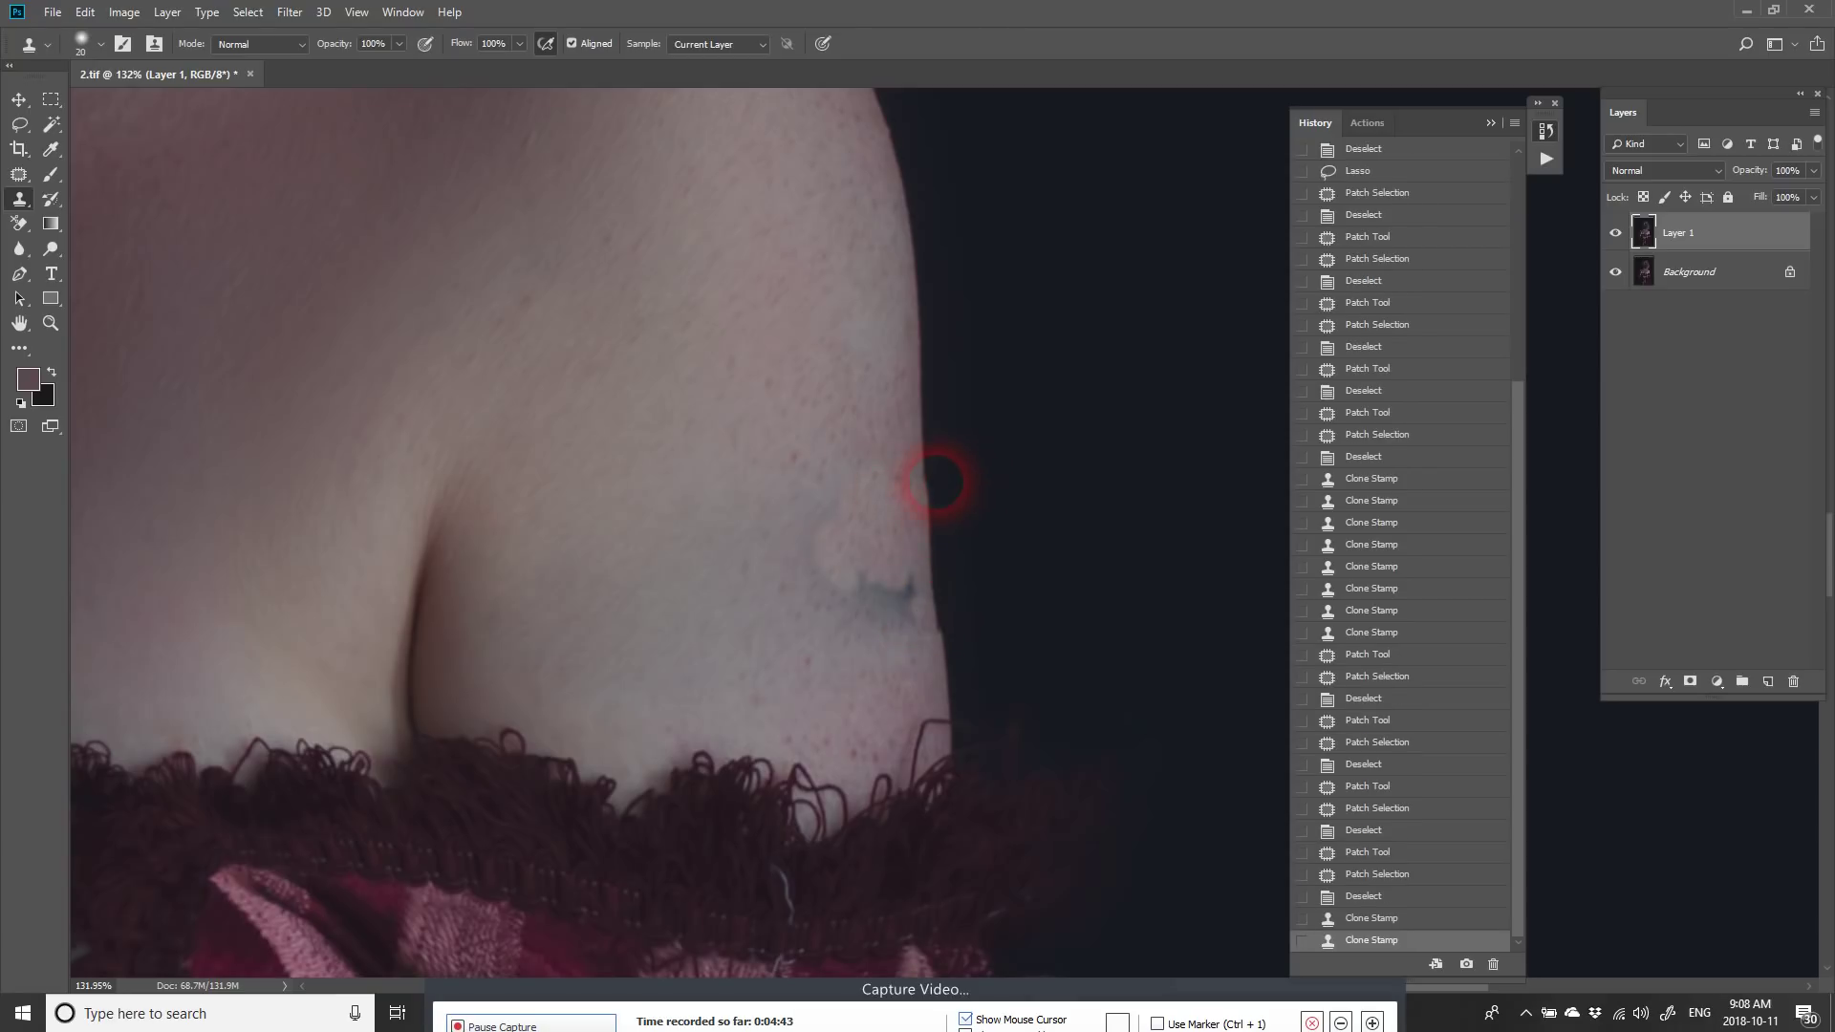
{"action": "mouse_move", "coordinate": [937, 482]}
{"action": "left_mouse_down"}
{"action": "mouse_move", "coordinate": [972, 713]}
{"action": "mouse_move", "coordinate": [958, 498]}
{"action": "mouse_move", "coordinate": [976, 630]}
{"action": "mouse_move", "coordinate": [983, 574]}
{"action": "left_mouse_up"}
Step: Patch the cloned blotch and the dark ink smudge beside the arm's outer edge
{"action": "key", "text": "j"}
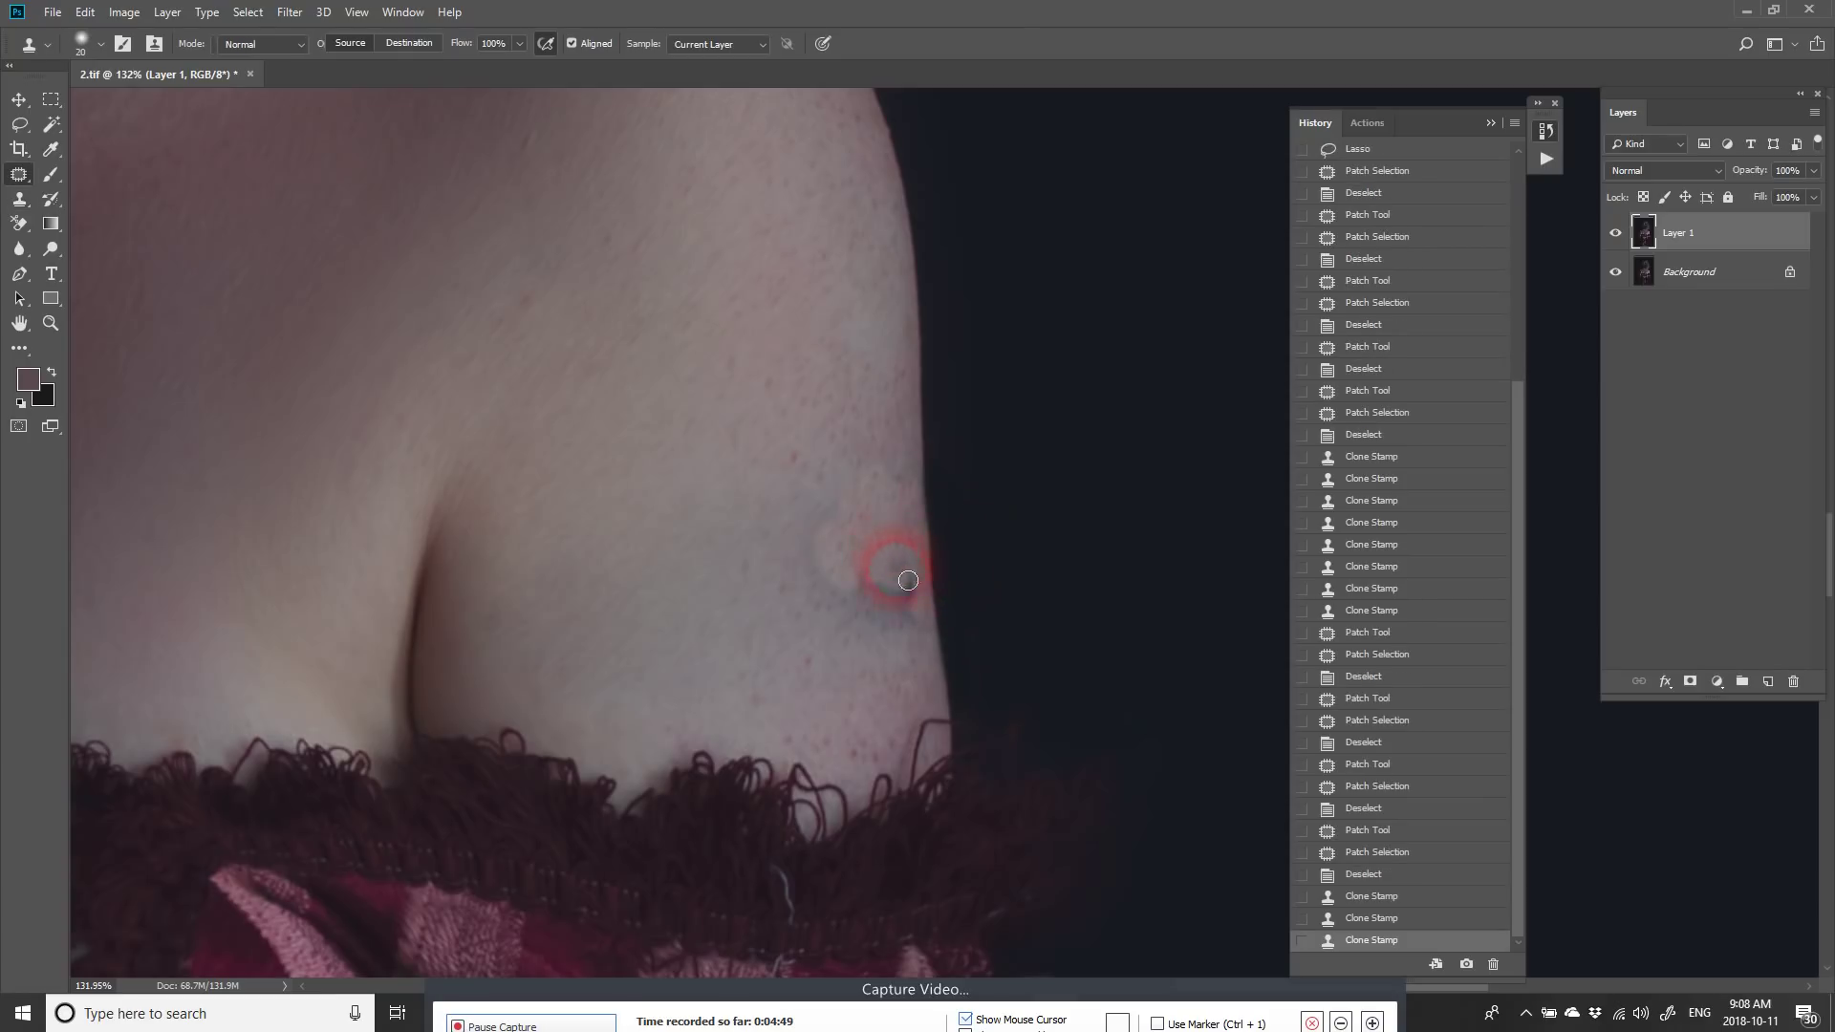
{"action": "mouse_move", "coordinate": [862, 479]}
{"action": "left_mouse_down"}
{"action": "mouse_move", "coordinate": [852, 523]}
{"action": "mouse_move", "coordinate": [858, 483]}
{"action": "left_mouse_up"}
{"action": "mouse_move", "coordinate": [841, 516]}
{"action": "left_mouse_down"}
{"action": "mouse_move", "coordinate": [730, 377]}
{"action": "mouse_move", "coordinate": [792, 685]}
{"action": "left_mouse_up"}
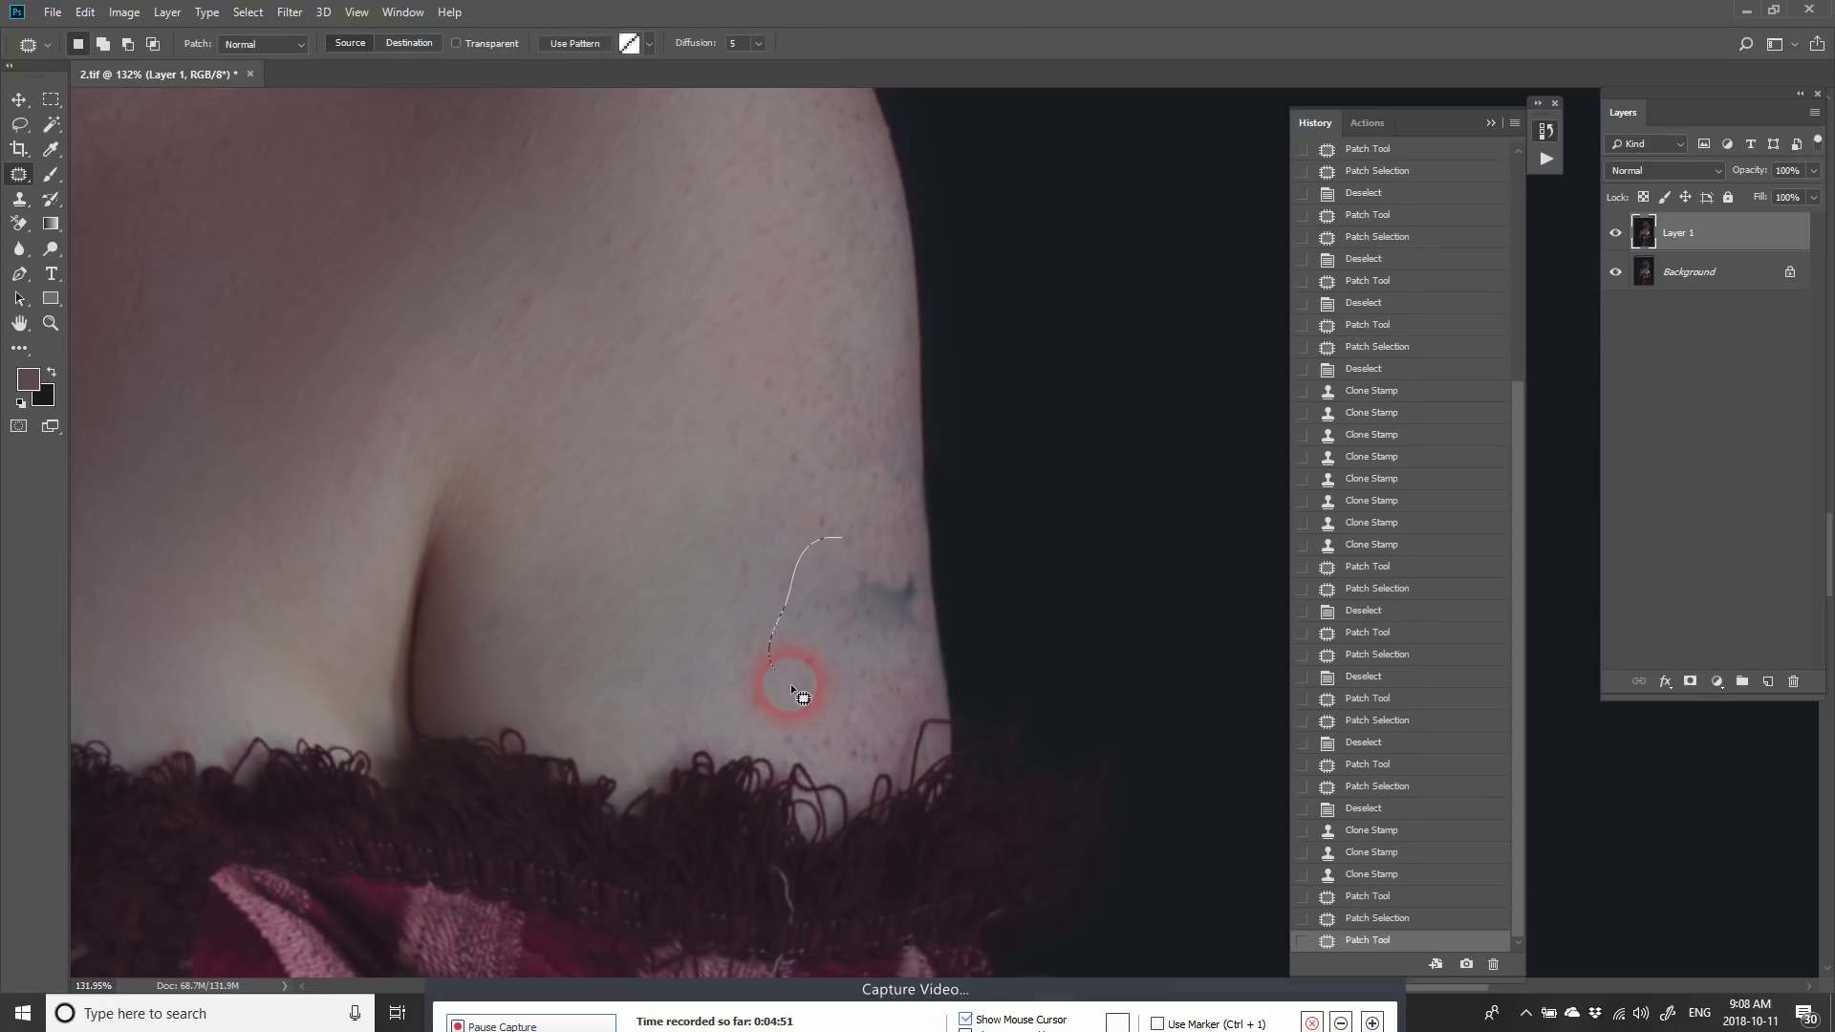
{"action": "left_click_drag", "start_coordinate": [887, 524], "coordinate": [843, 537]}
{"action": "left_click_drag", "start_coordinate": [851, 583], "coordinate": [772, 480]}
Step: Blend the remaining bluish and mottled patches where the band tattoo was with further Patch tool repairs
{"action": "left_click_drag", "start_coordinate": [812, 449], "coordinate": [817, 459]}
{"action": "mouse_move", "coordinate": [822, 492]}
{"action": "left_mouse_down"}
{"action": "mouse_move", "coordinate": [790, 369]}
{"action": "mouse_move", "coordinate": [778, 384]}
{"action": "left_mouse_up"}
{"action": "mouse_move", "coordinate": [861, 535]}
{"action": "left_mouse_down"}
{"action": "mouse_move", "coordinate": [868, 575]}
{"action": "mouse_move", "coordinate": [860, 537]}
{"action": "left_mouse_up"}
{"action": "left_click_drag", "start_coordinate": [851, 559], "coordinate": [768, 602]}
{"action": "left_click_drag", "start_coordinate": [865, 592], "coordinate": [875, 600]}
{"action": "left_click_drag", "start_coordinate": [860, 607], "coordinate": [782, 578]}
{"action": "key", "text": "ctrl+d"}
Step: Outline the triangle tattoo on the back of the lower hand and patch it with skin from the raised hand
{"action": "key", "text": "z"}
{"action": "left_click_drag", "start_coordinate": [880, 532], "coordinate": [991, 601]}
{"action": "scroll", "coordinate": [756, 510], "scroll_direction": "down", "scroll_amount": 4}
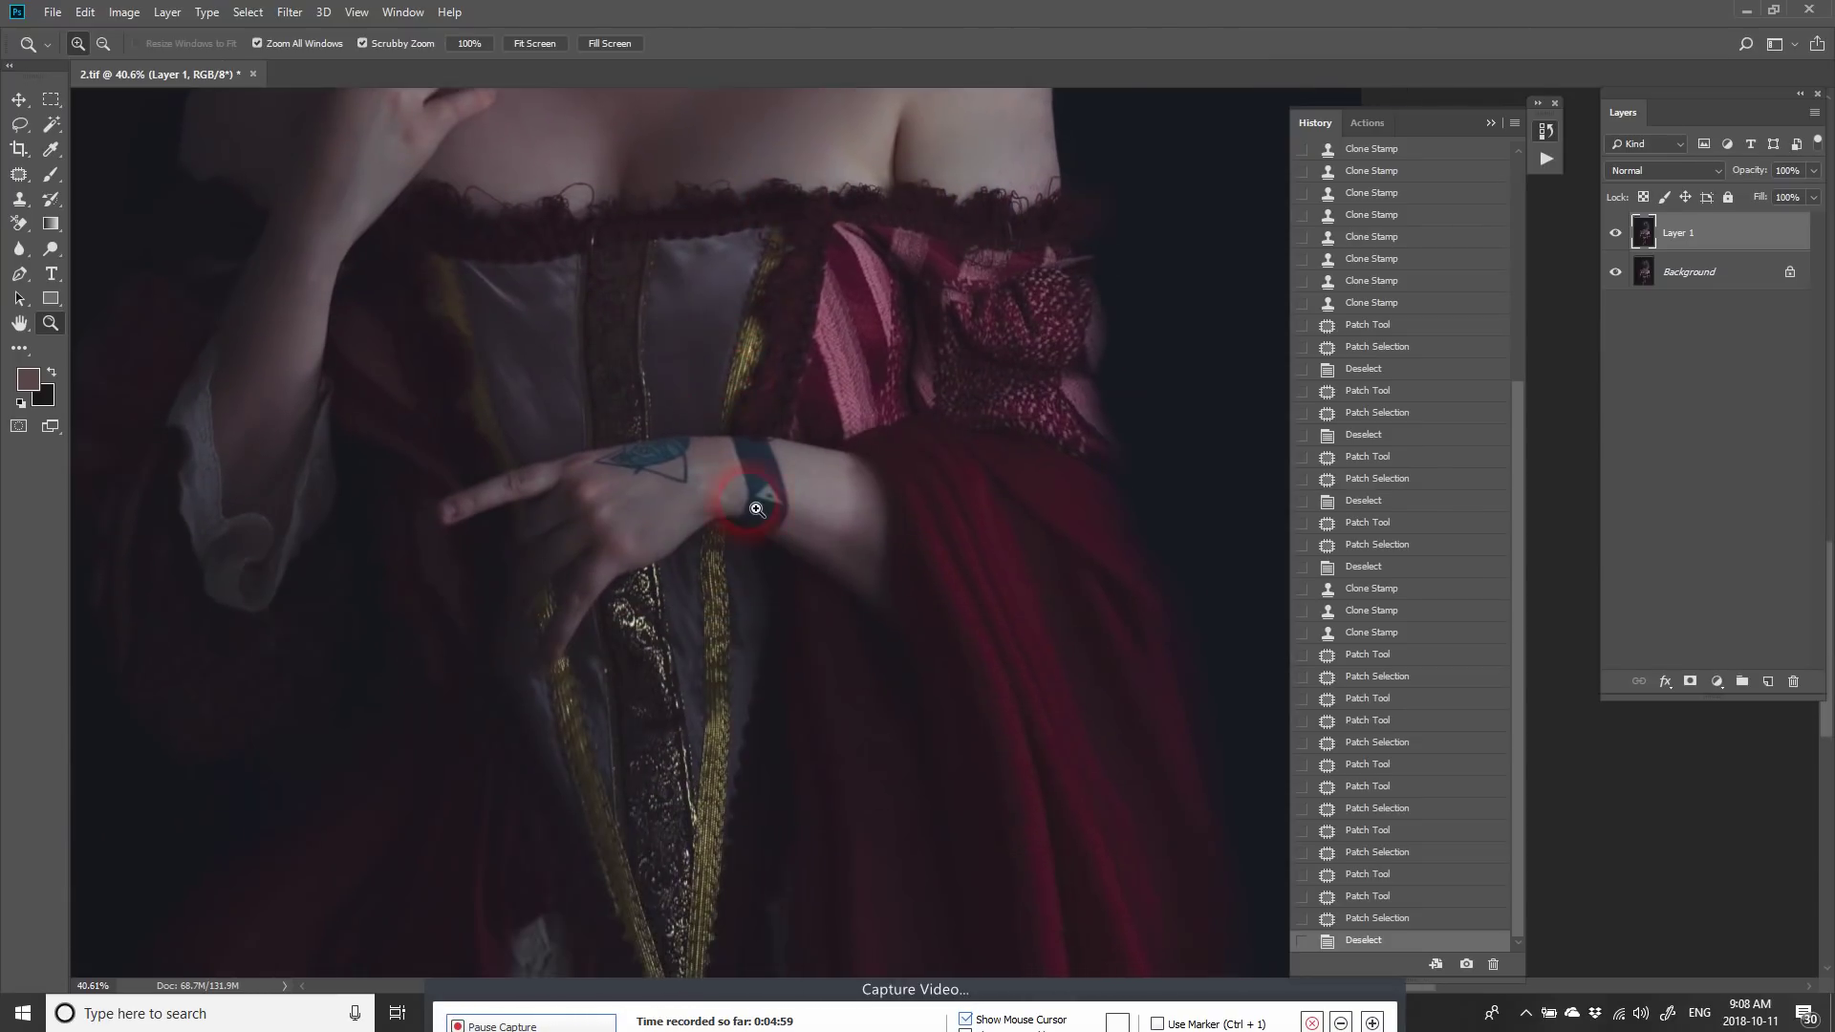
{"action": "left_click_drag", "start_coordinate": [724, 476], "coordinate": [819, 508]}
{"action": "key", "text": "j"}
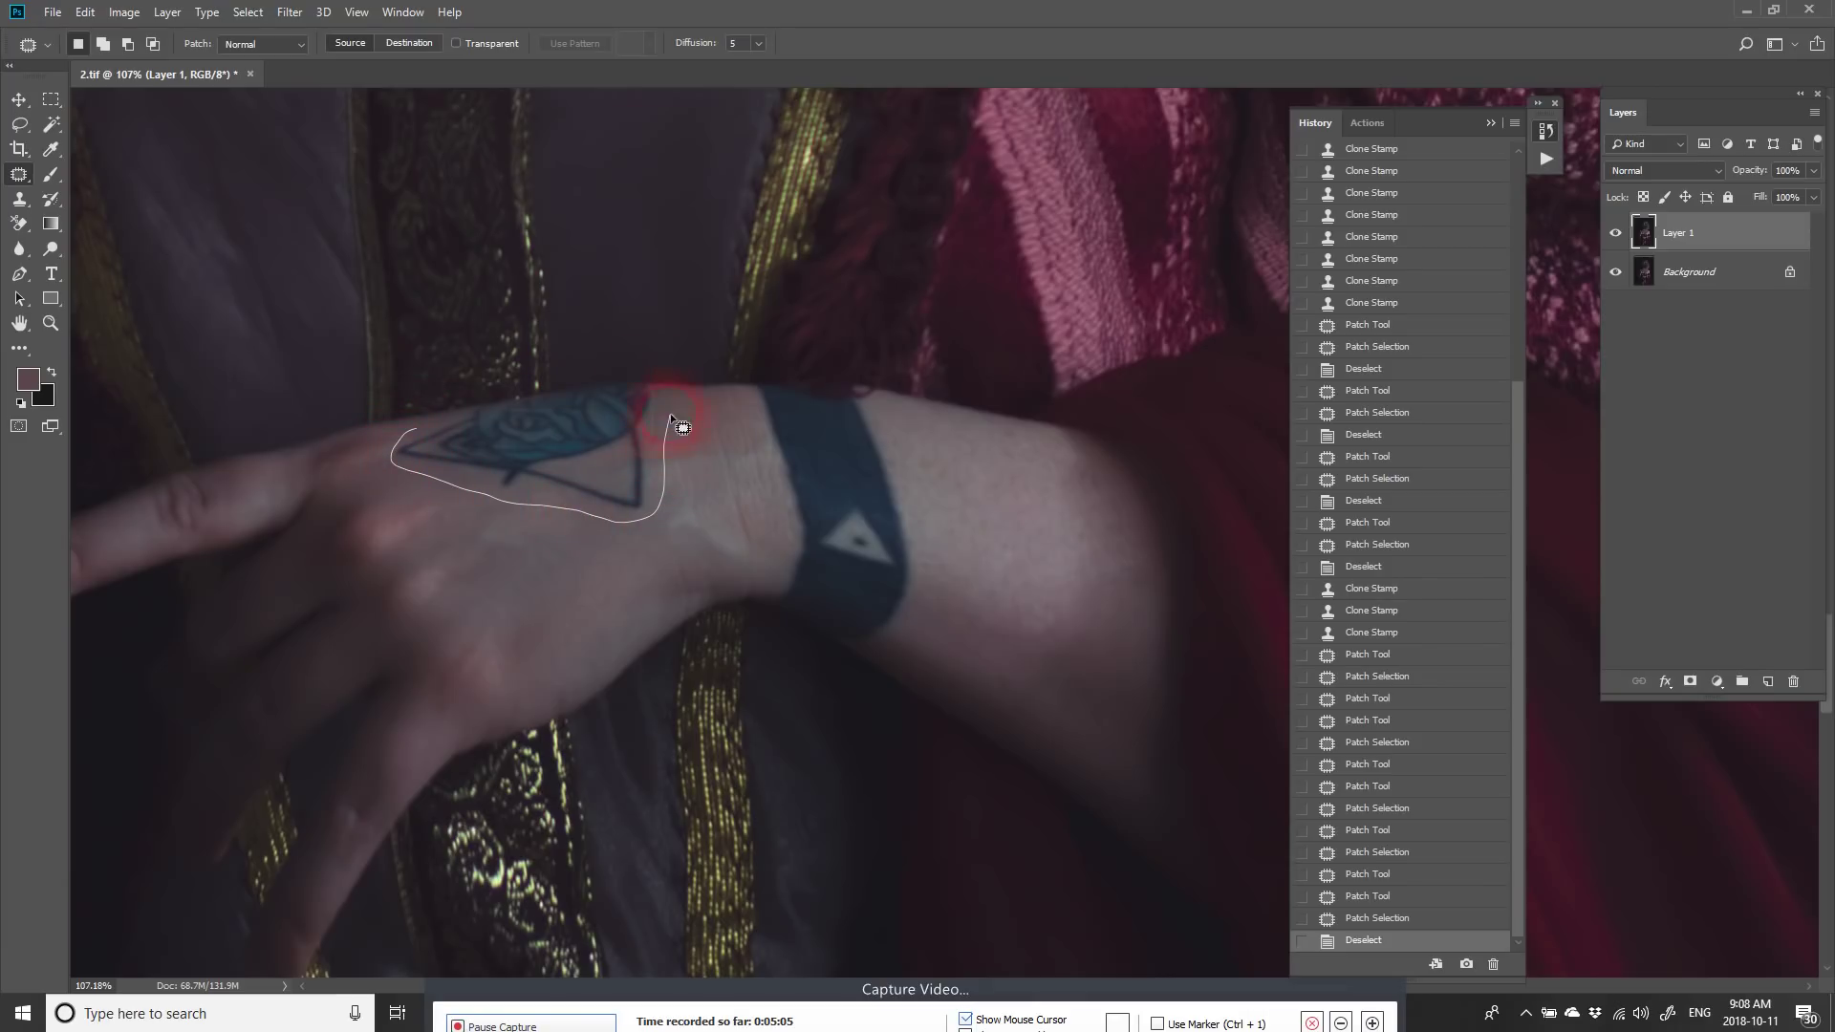
{"action": "left_click_drag", "start_coordinate": [453, 420], "coordinate": [419, 428]}
{"action": "mouse_move", "coordinate": [528, 465]}
{"action": "left_mouse_down"}
{"action": "mouse_move", "coordinate": [836, 480]}
{"action": "mouse_move", "coordinate": [992, 539]}
{"action": "left_mouse_up"}
{"action": "key", "text": "ctrl+minus"}
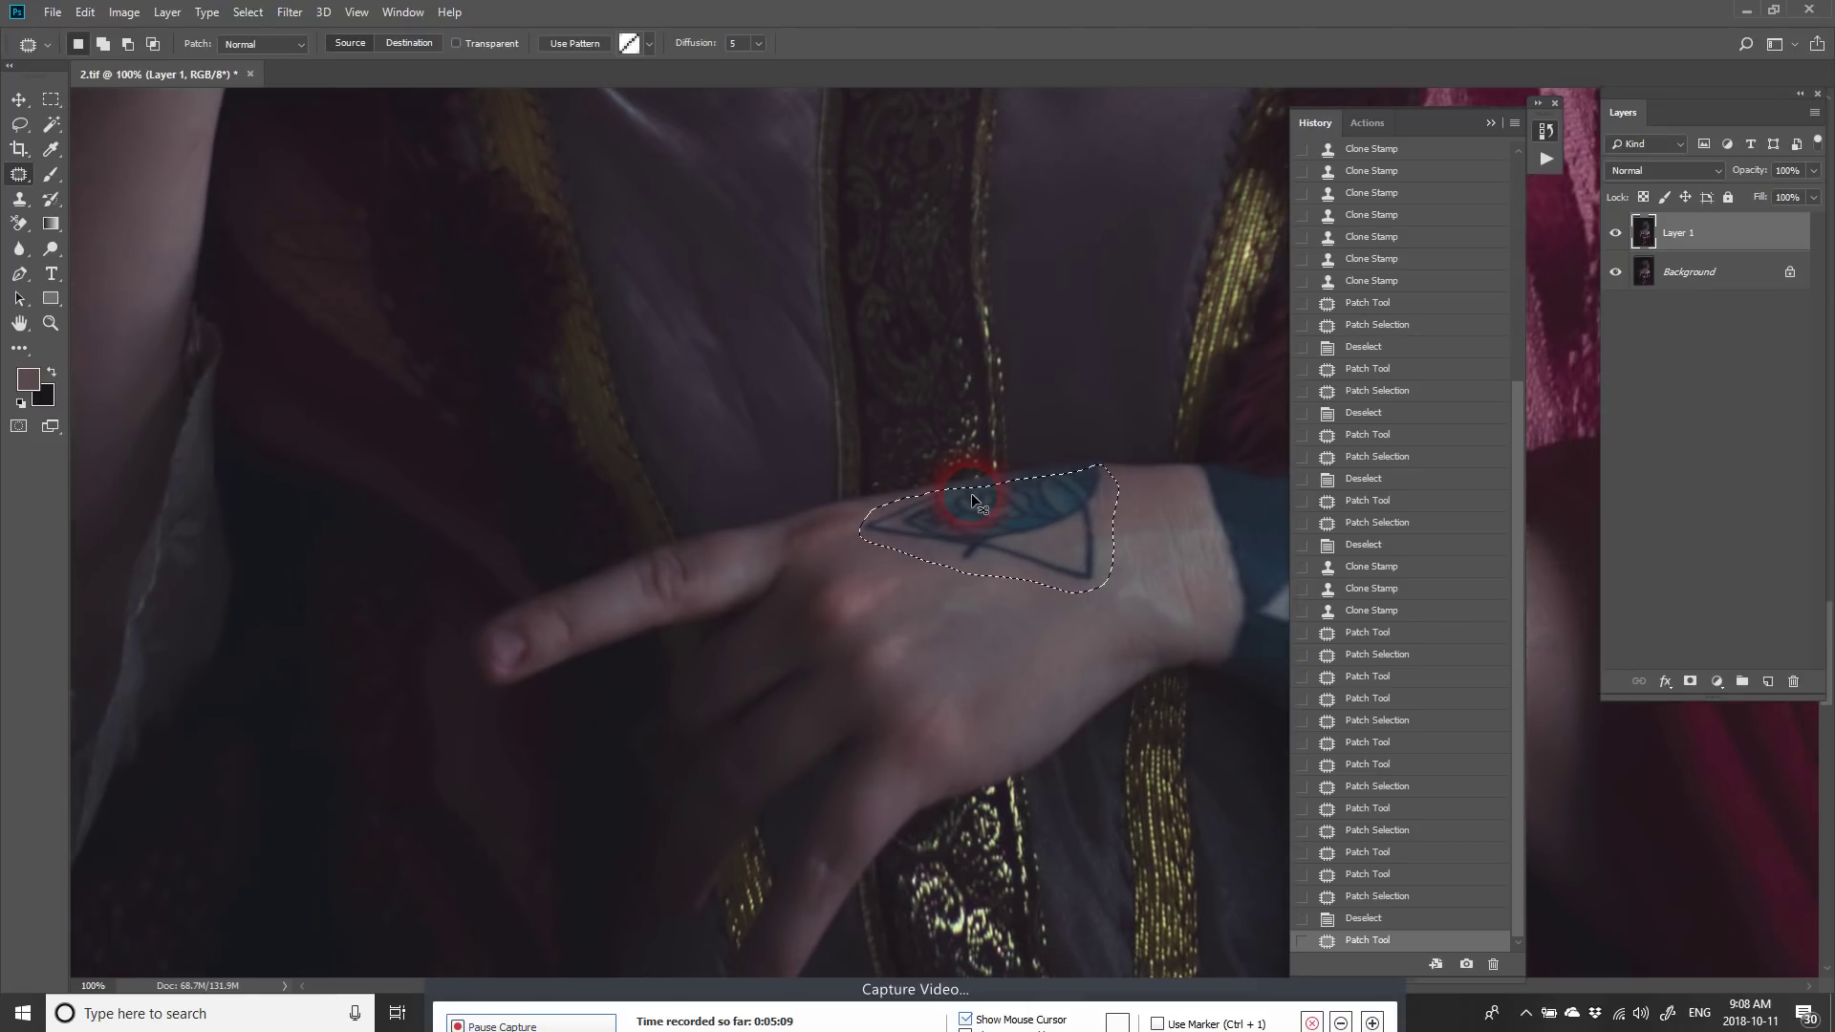
{"action": "scroll", "coordinate": [973, 499], "scroll_direction": "down", "scroll_amount": 1}
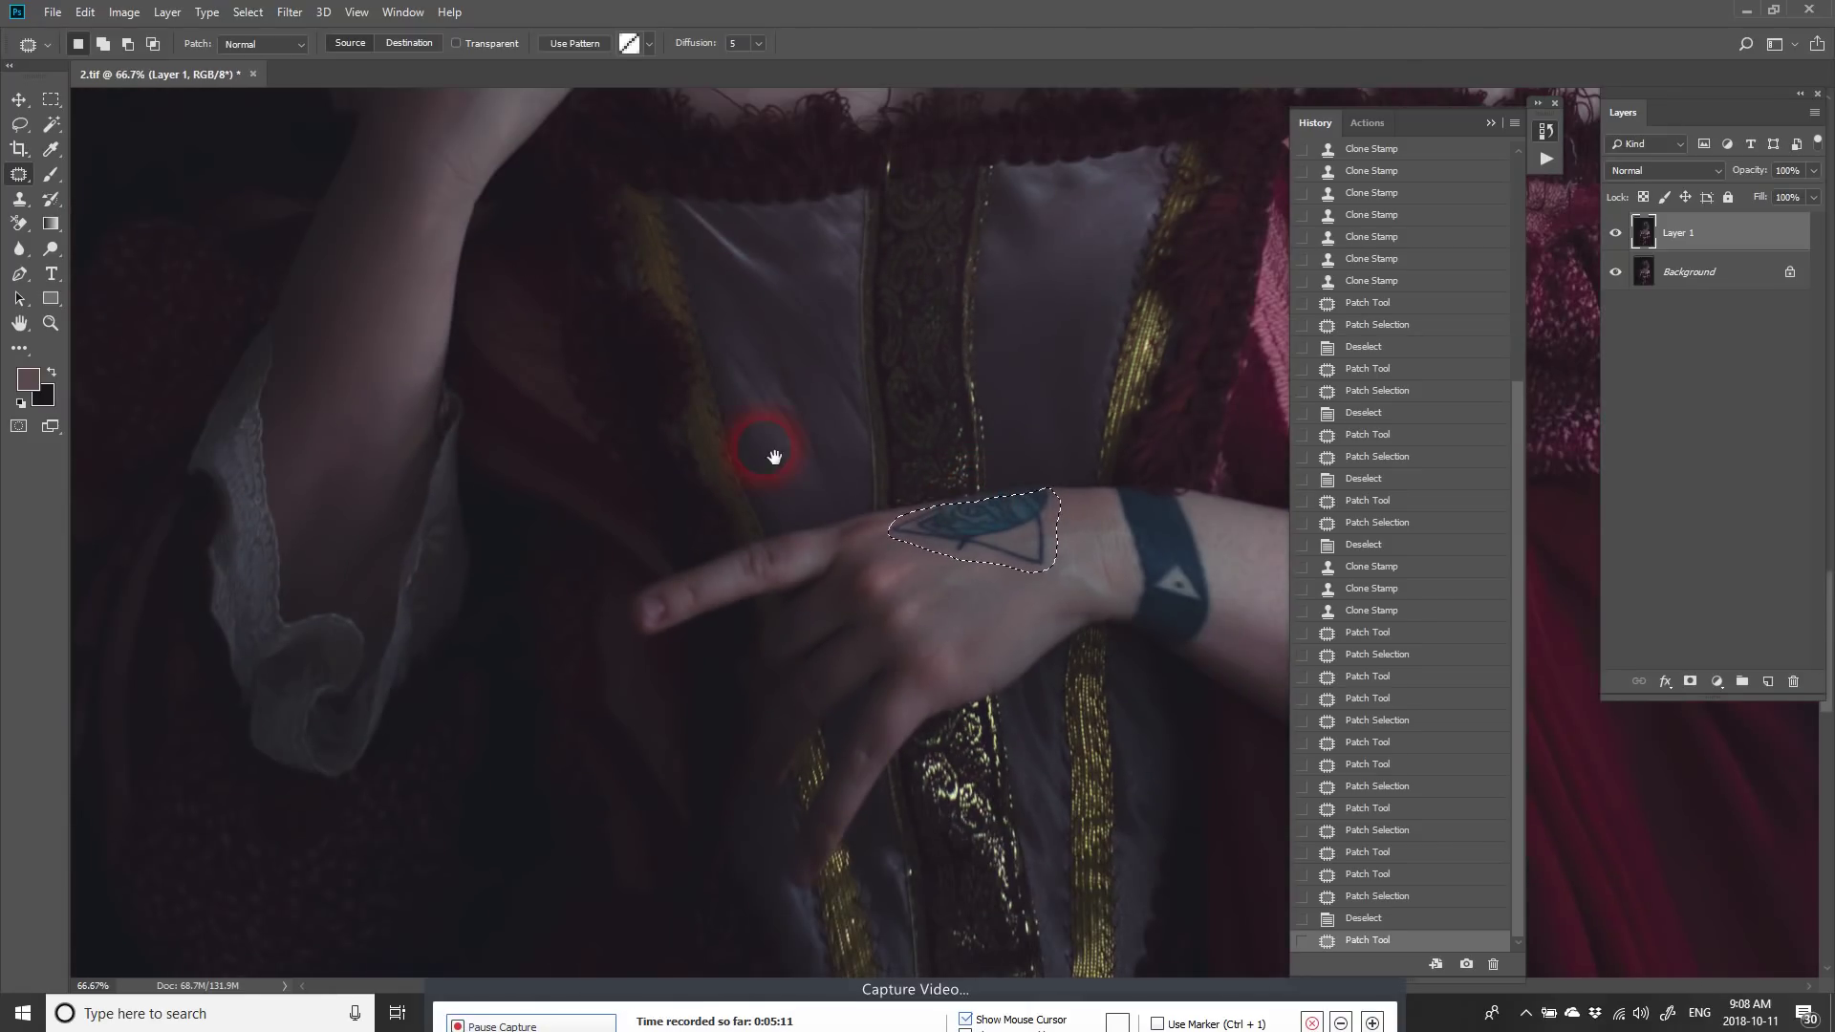
{"action": "left_click_drag", "start_coordinate": [766, 410], "coordinate": [738, 636]}
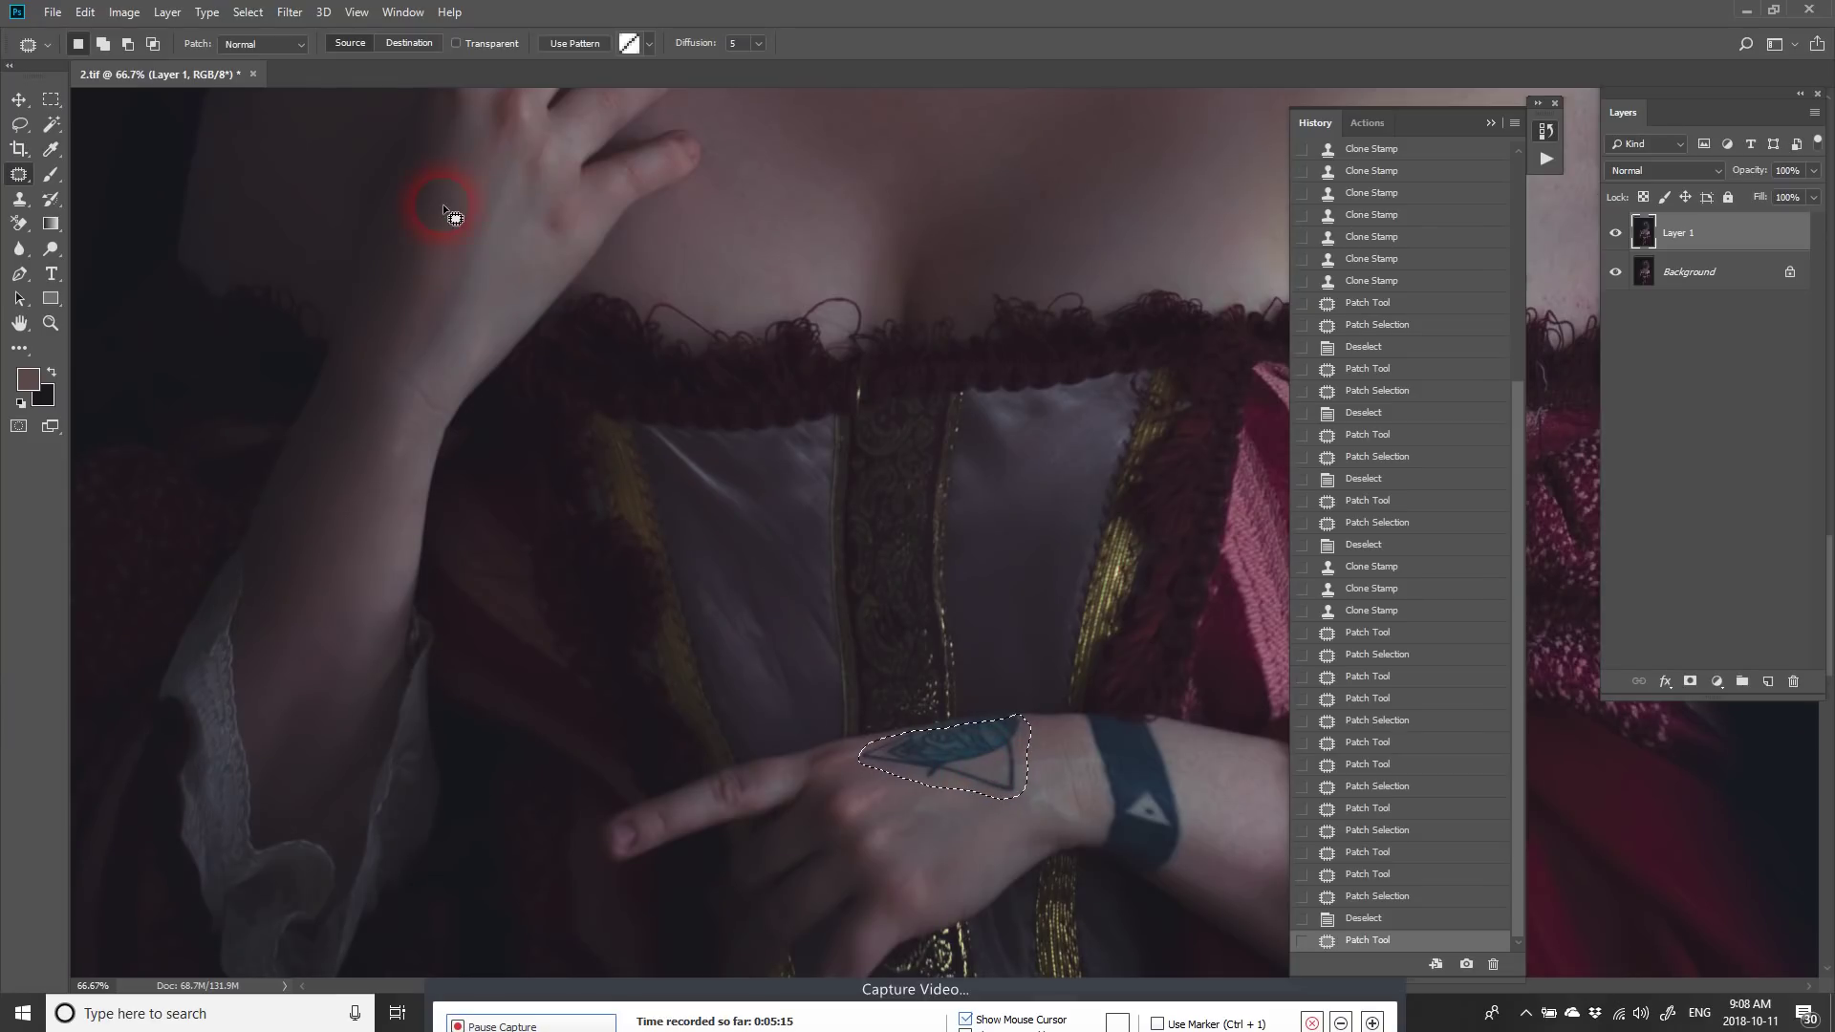
{"action": "left_click_drag", "start_coordinate": [985, 755], "coordinate": [503, 260]}
{"action": "key", "text": "ctrl+d"}
Step: Sample nearby skin with the Clone Stamp and cover the discoloured spot in the middle of the lower hand's back
{"action": "key", "text": "z"}
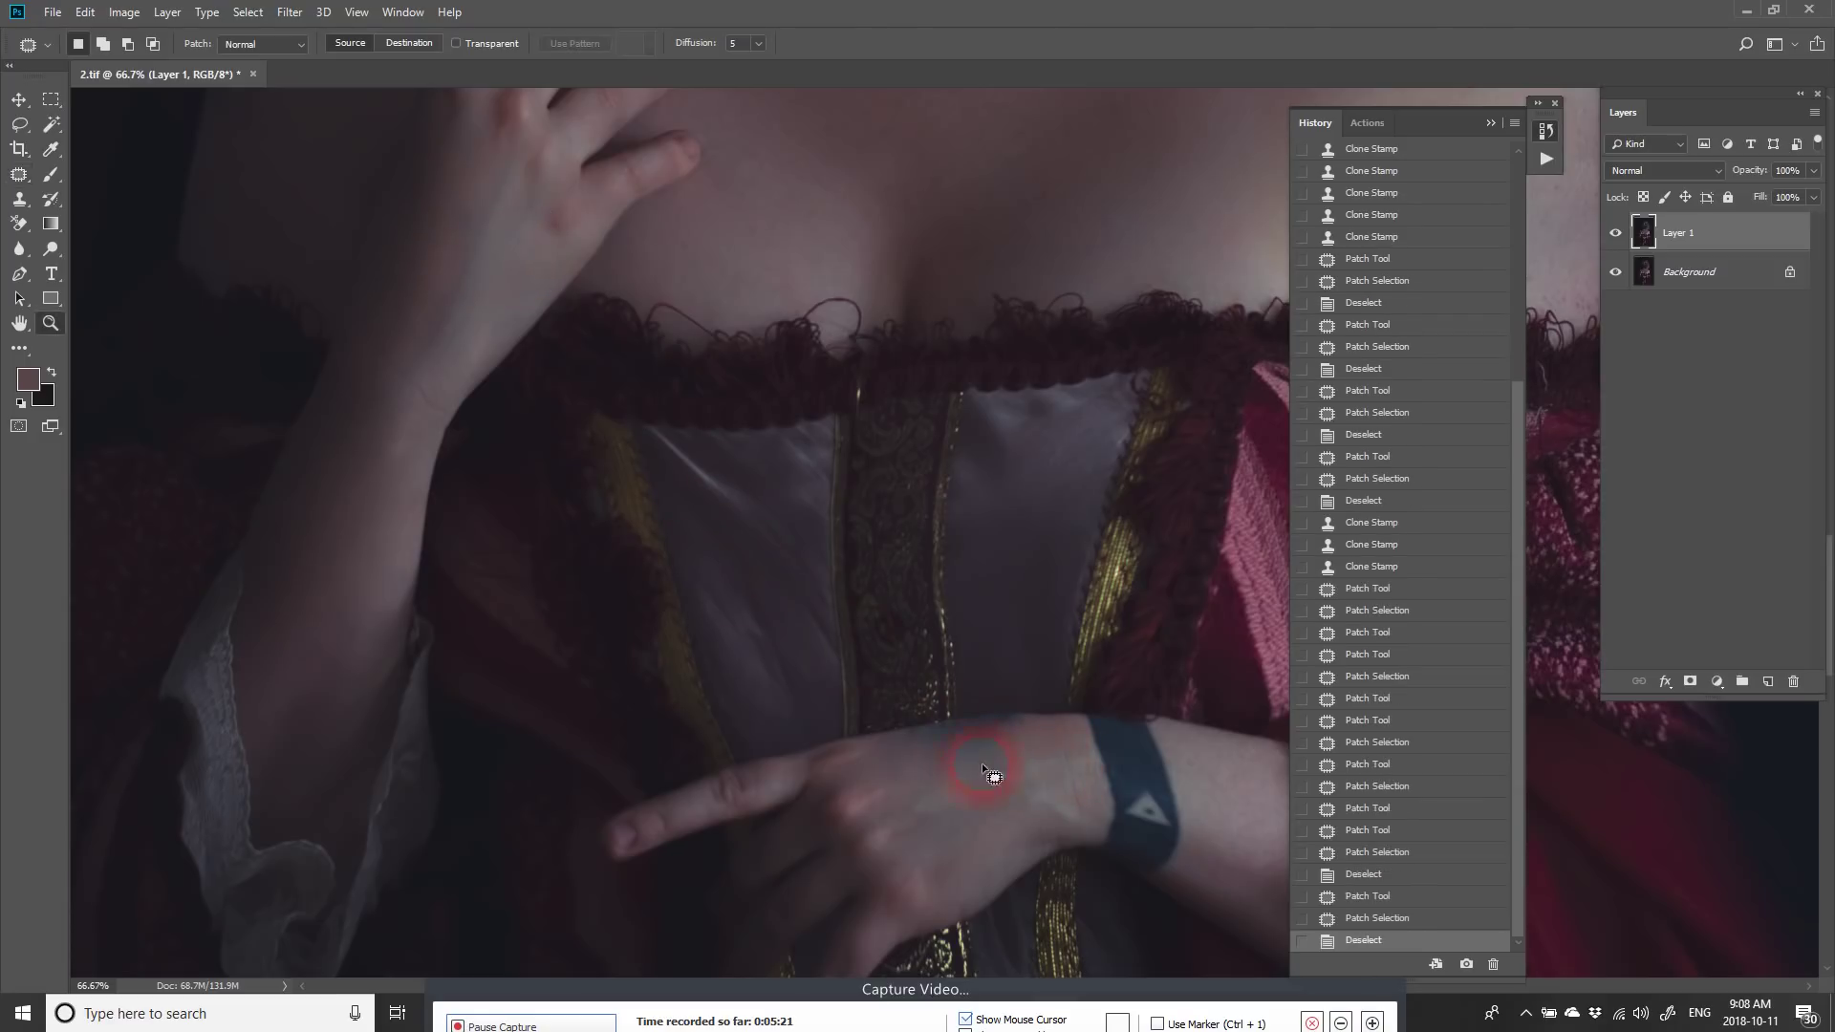
{"action": "left_click_drag", "start_coordinate": [968, 755], "coordinate": [811, 389]}
{"action": "key", "text": "space"}
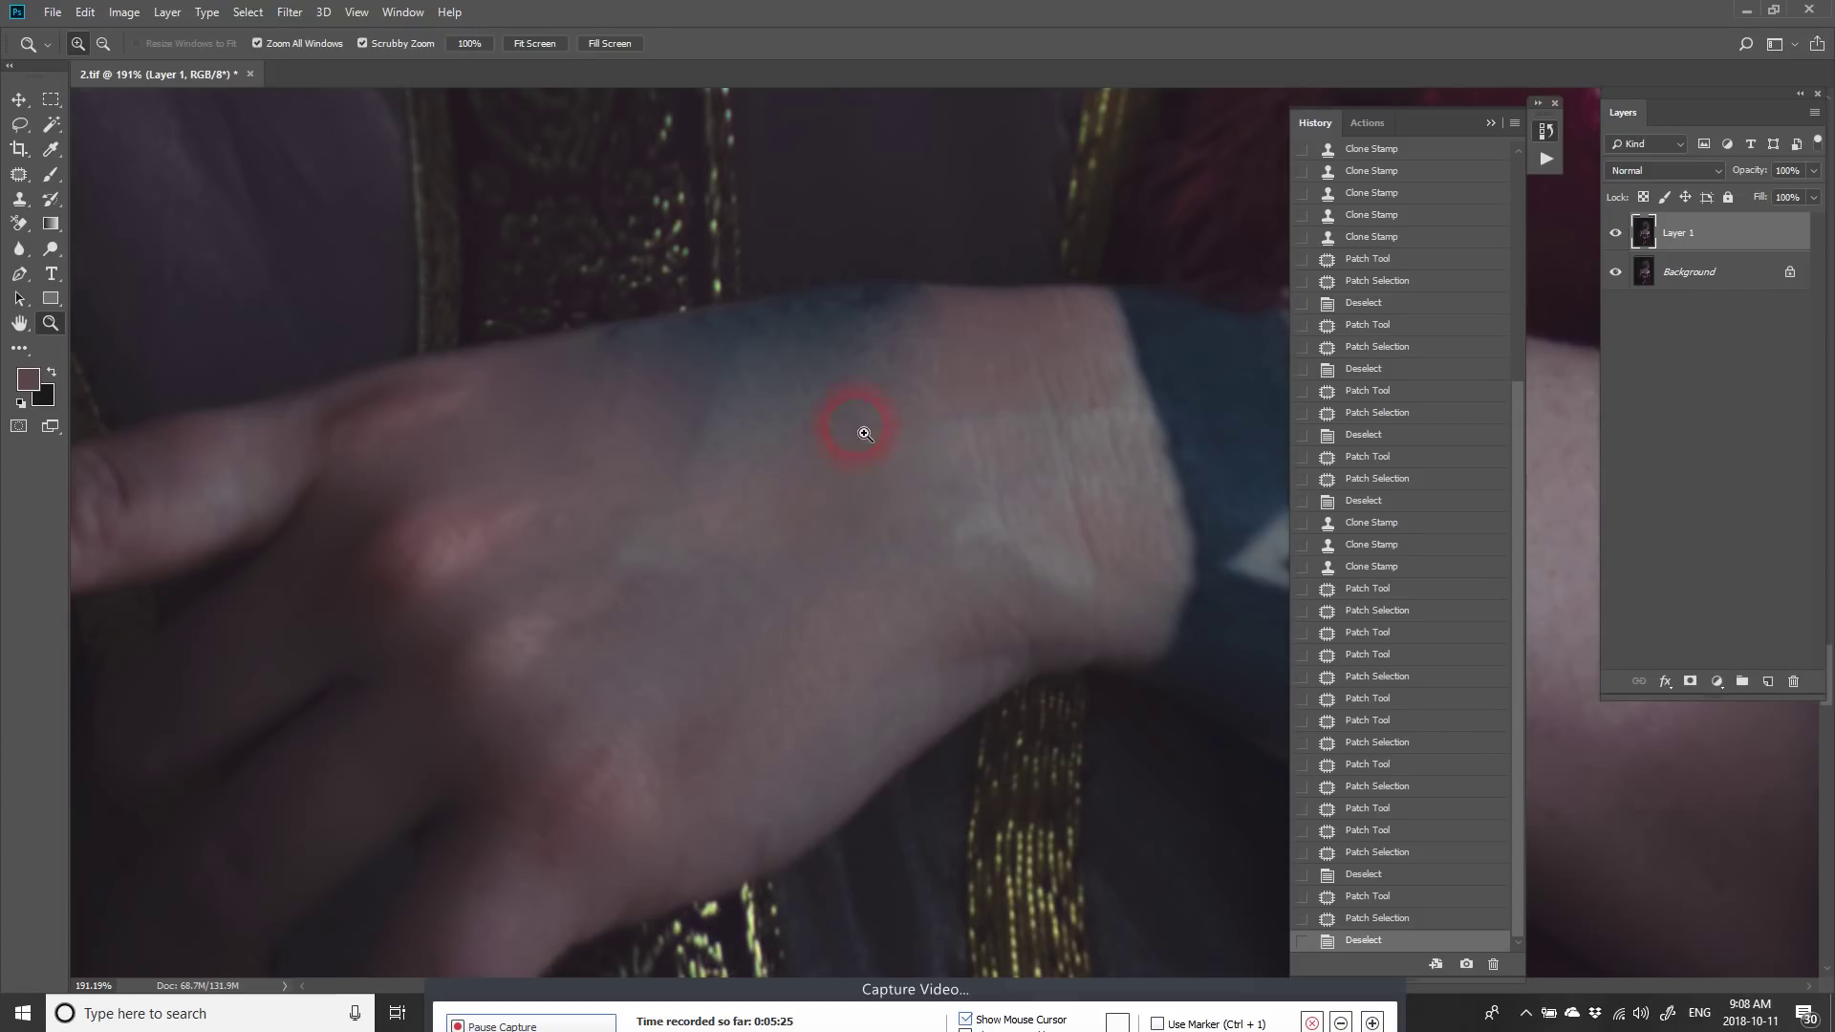
{"action": "key", "text": "s"}
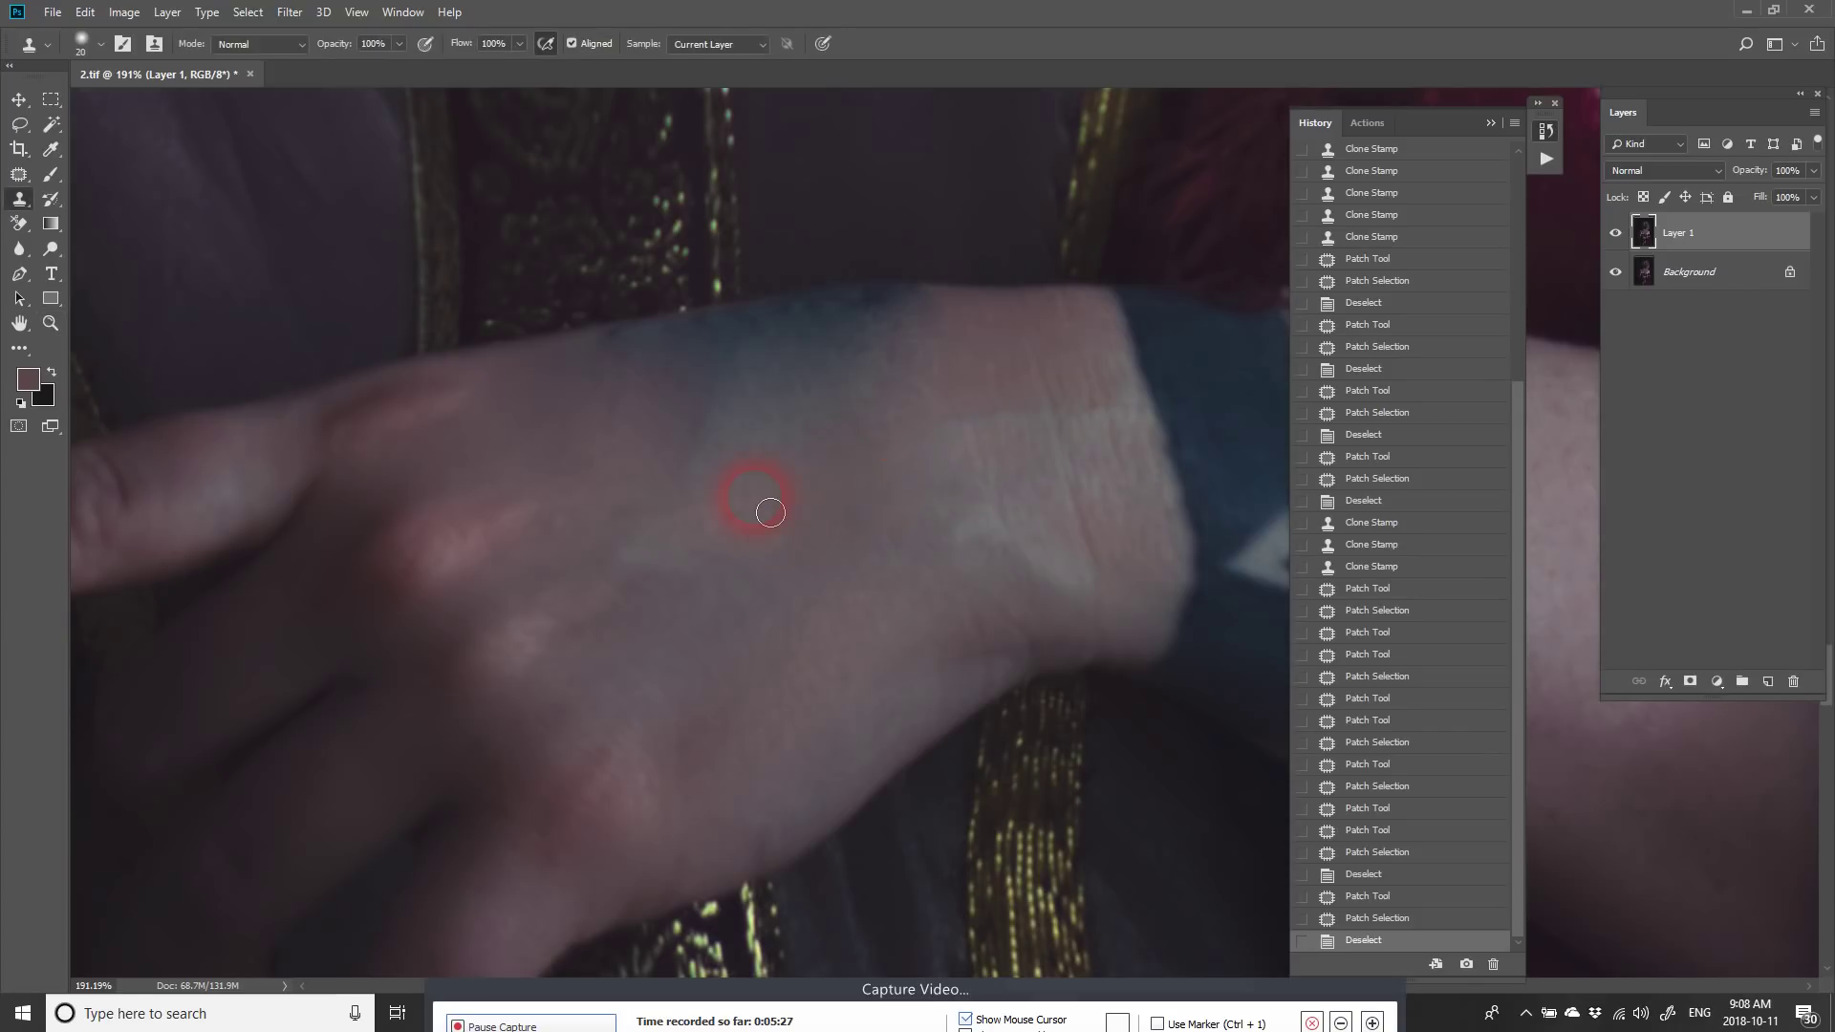
{"action": "left_click", "coordinate": [746, 586], "text": "alt"}
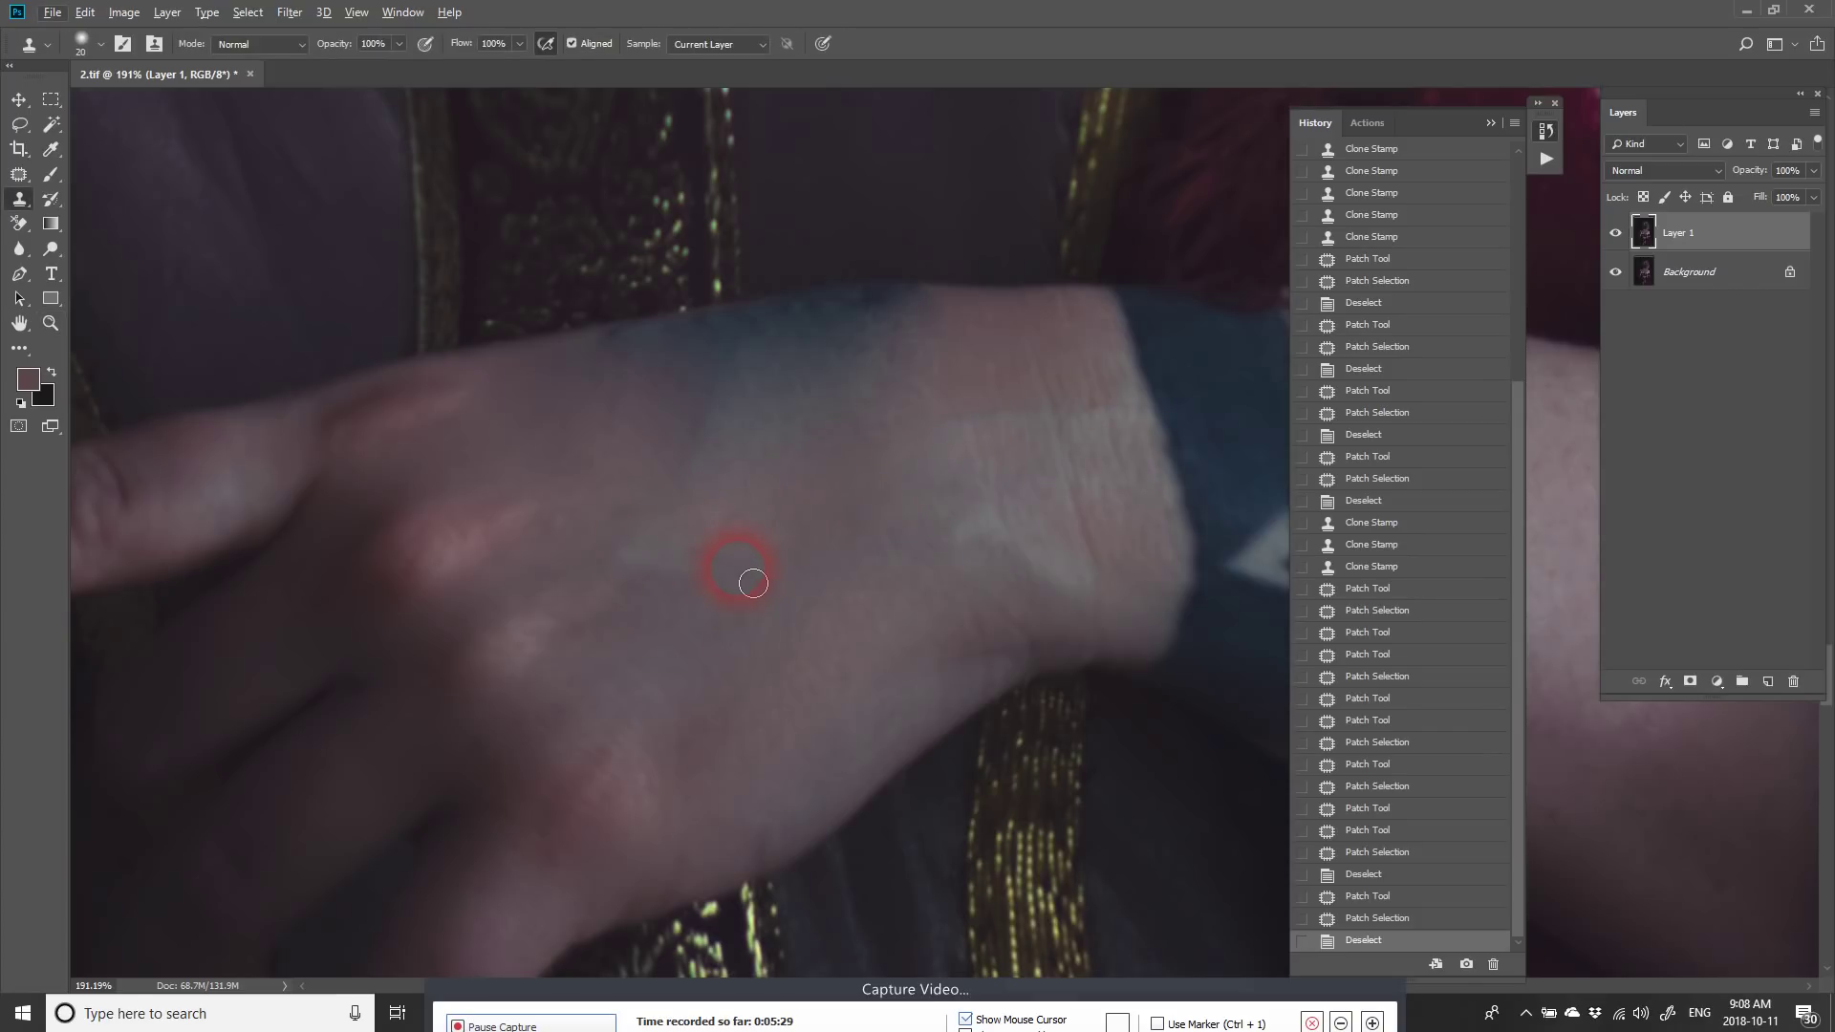
{"action": "key", "text": "s"}
{"action": "left_click", "coordinate": [717, 523]}
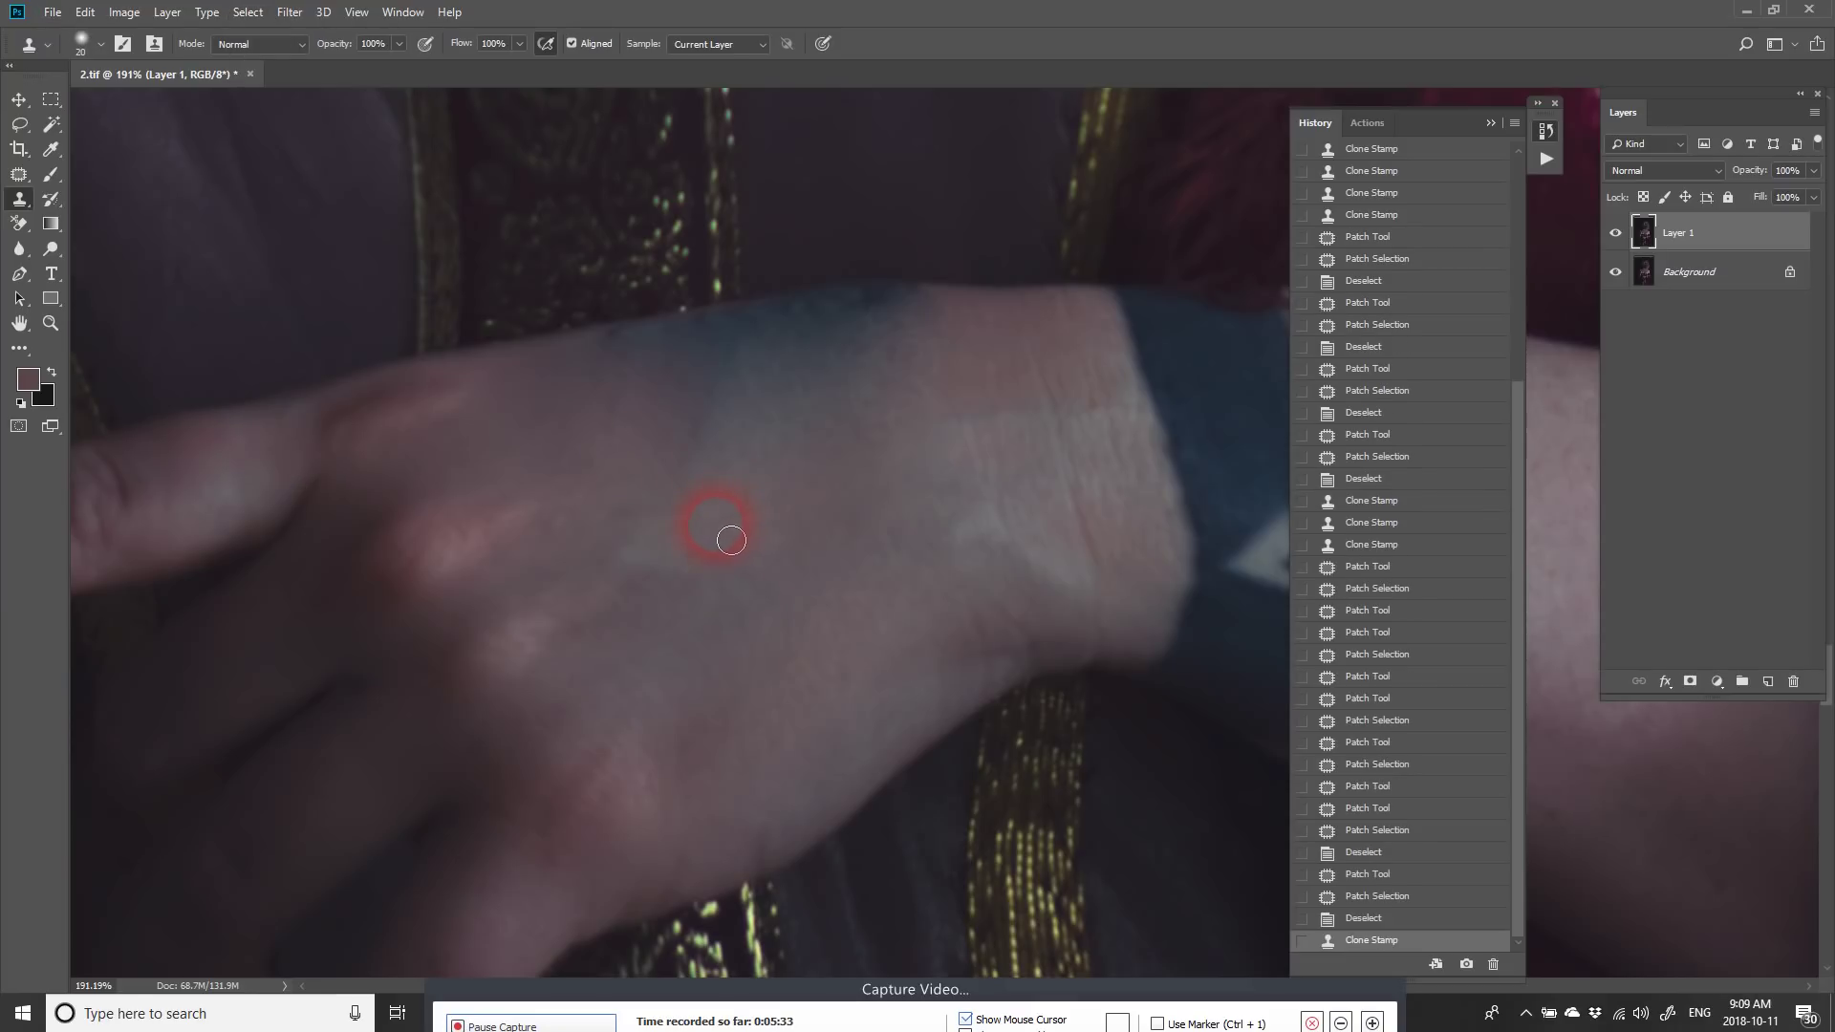
Step: Set the Clone Stamp opacity to 43% and blend sampled skin over the blue residue along the hand's upper edge
{"action": "left_click", "coordinate": [670, 440], "text": "alt"}
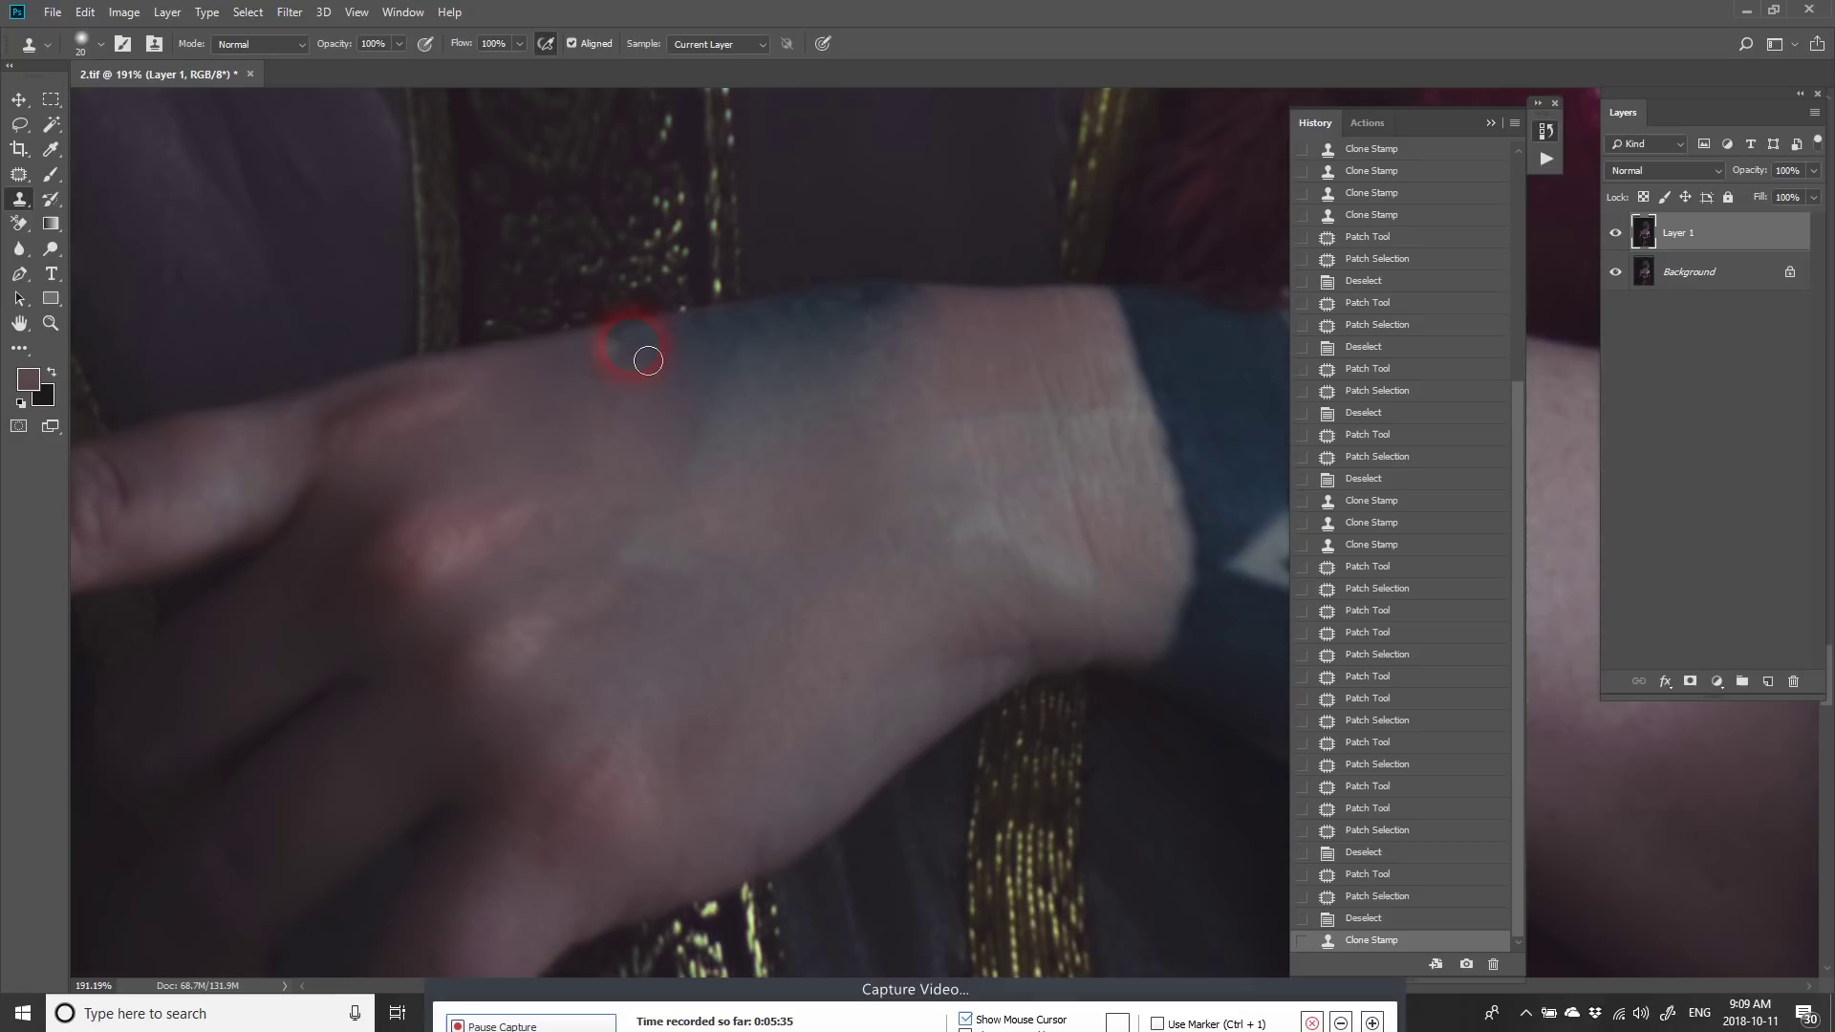
{"action": "mouse_move", "coordinate": [648, 361]}
{"action": "left_mouse_down"}
{"action": "mouse_move", "coordinate": [685, 412]}
{"action": "mouse_move", "coordinate": [682, 471]}
{"action": "left_mouse_up"}
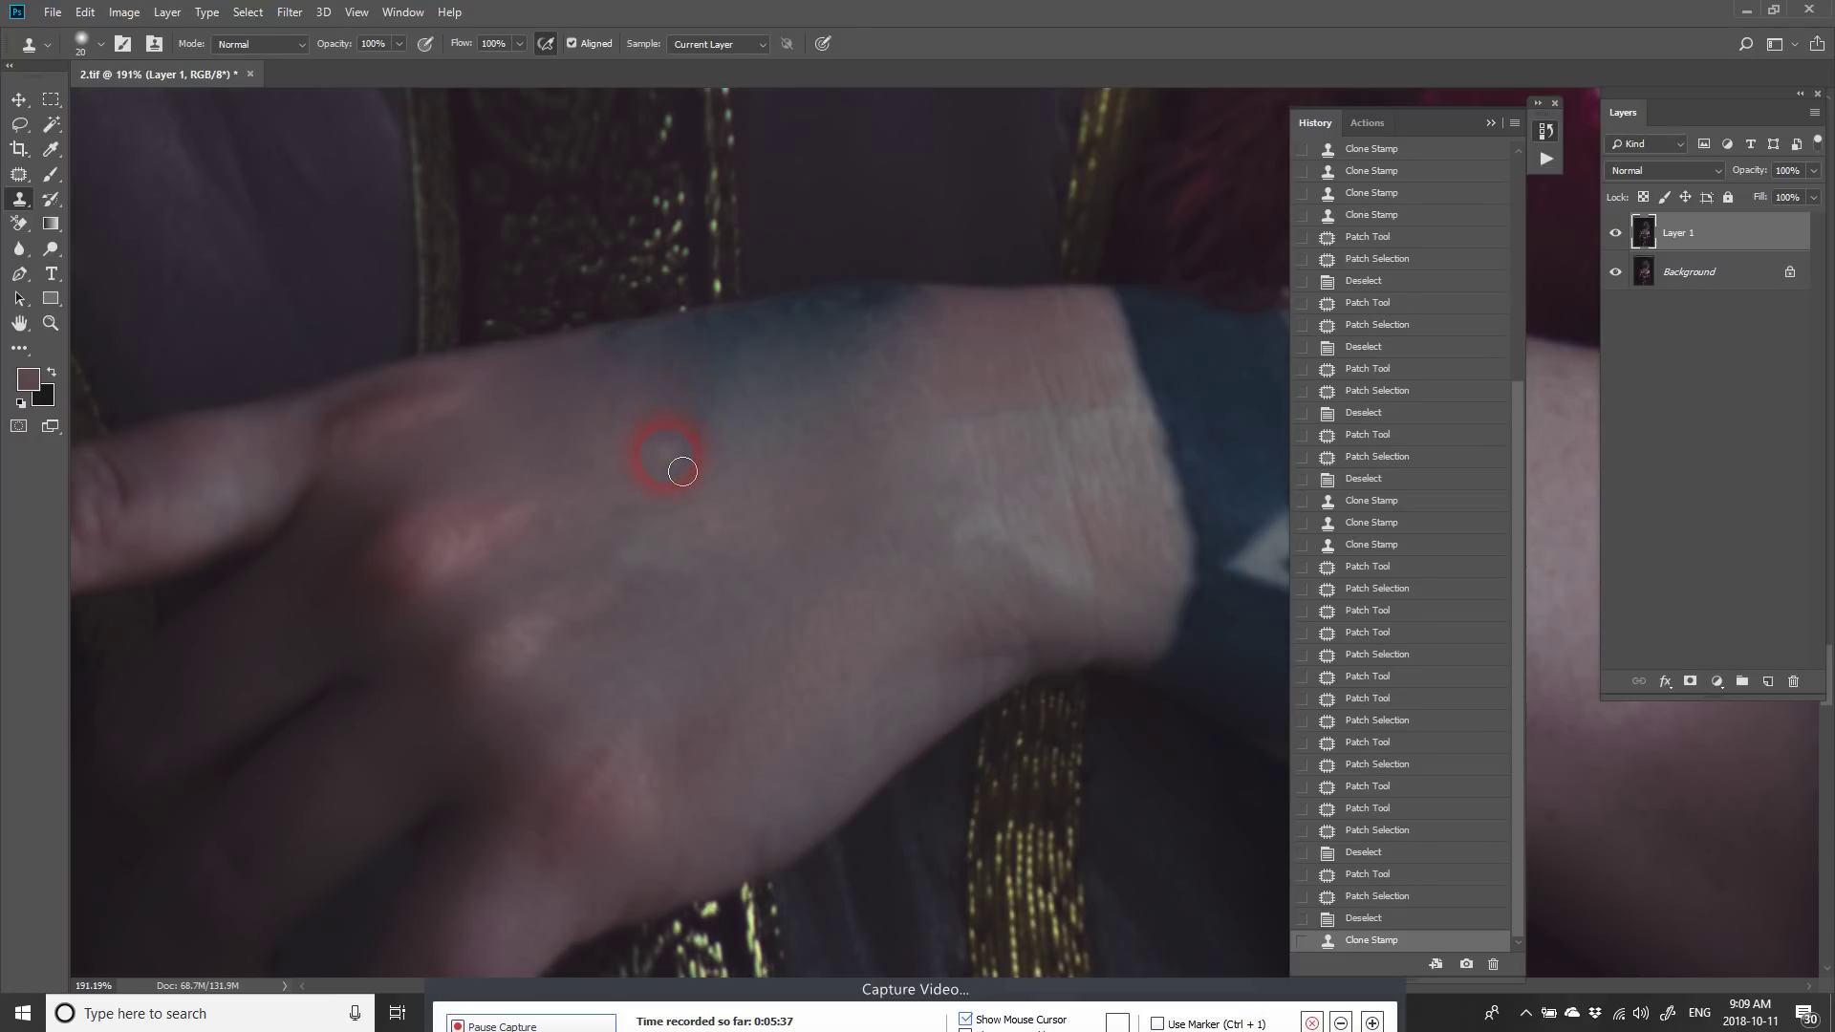
{"action": "key", "text": "alt"}
{"action": "left_click", "coordinate": [347, 65]}
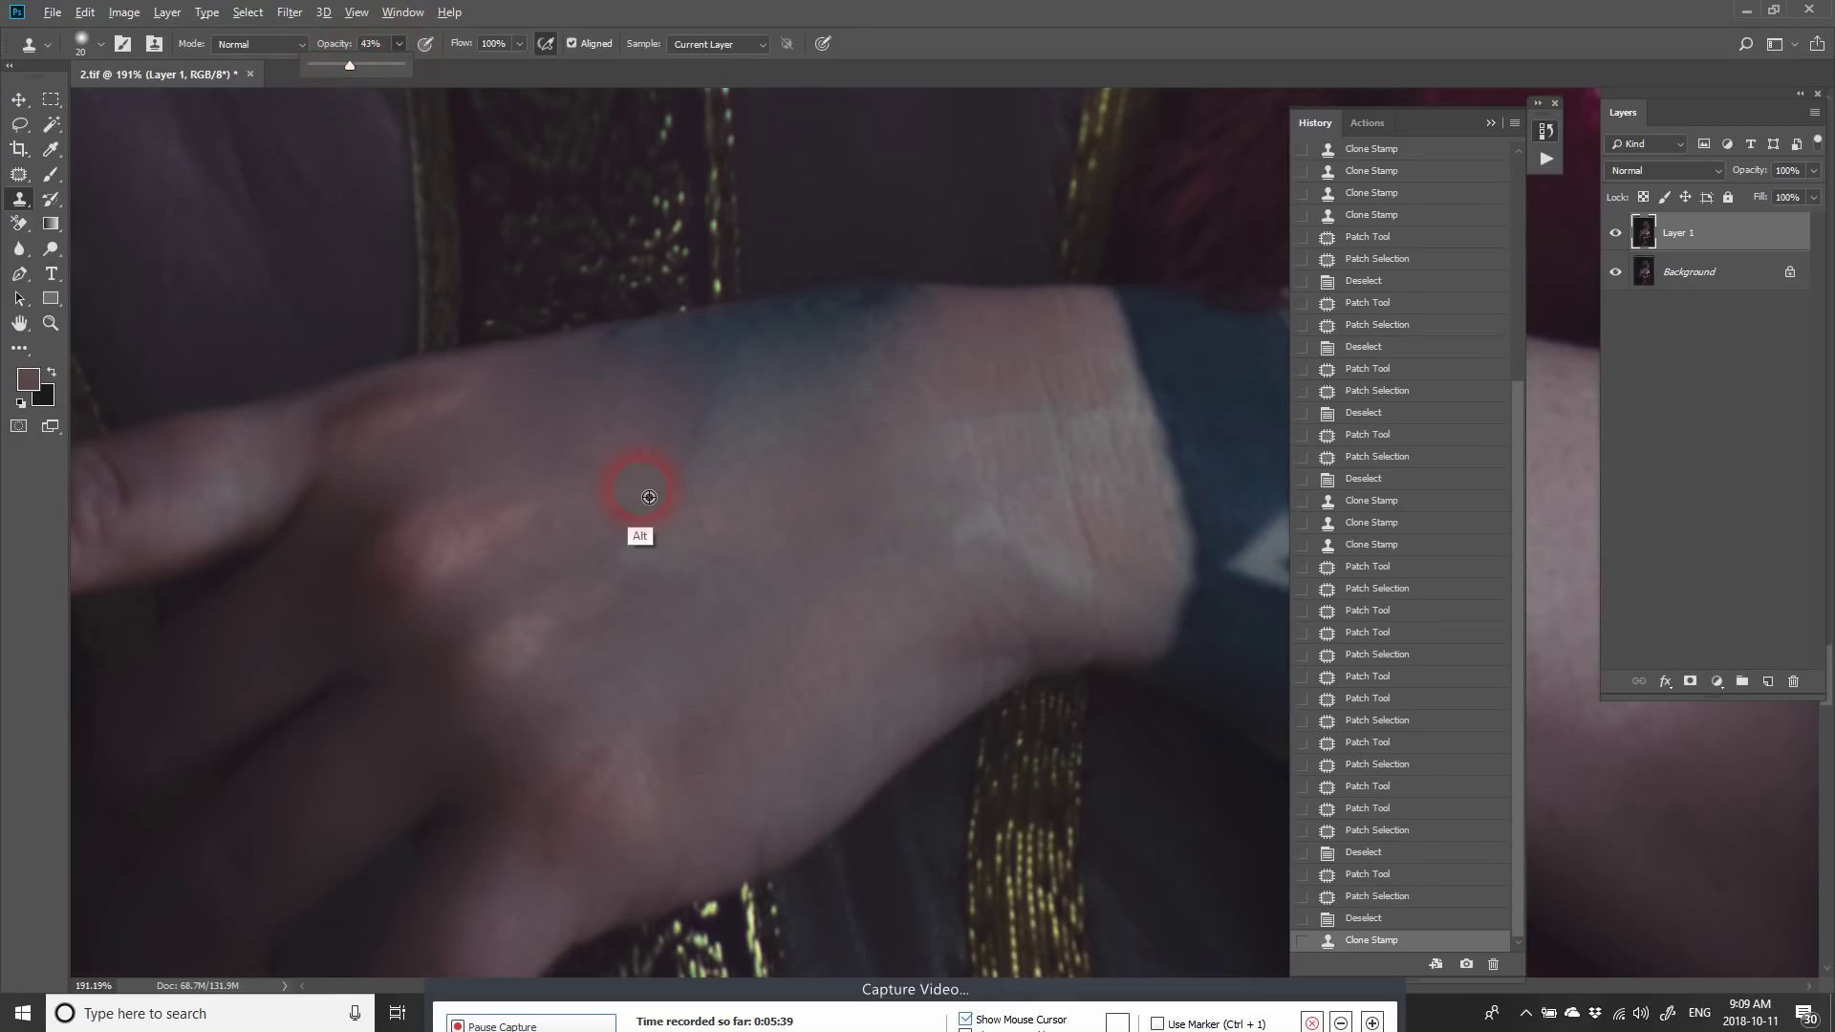
{"action": "left_click", "coordinate": [628, 480], "text": "alt"}
{"action": "mouse_move", "coordinate": [635, 381]}
{"action": "left_mouse_down"}
{"action": "mouse_move", "coordinate": [619, 371]}
{"action": "mouse_move", "coordinate": [823, 319]}
{"action": "mouse_move", "coordinate": [928, 321]}
{"action": "mouse_move", "coordinate": [736, 373]}
{"action": "mouse_move", "coordinate": [729, 451]}
{"action": "left_mouse_up"}
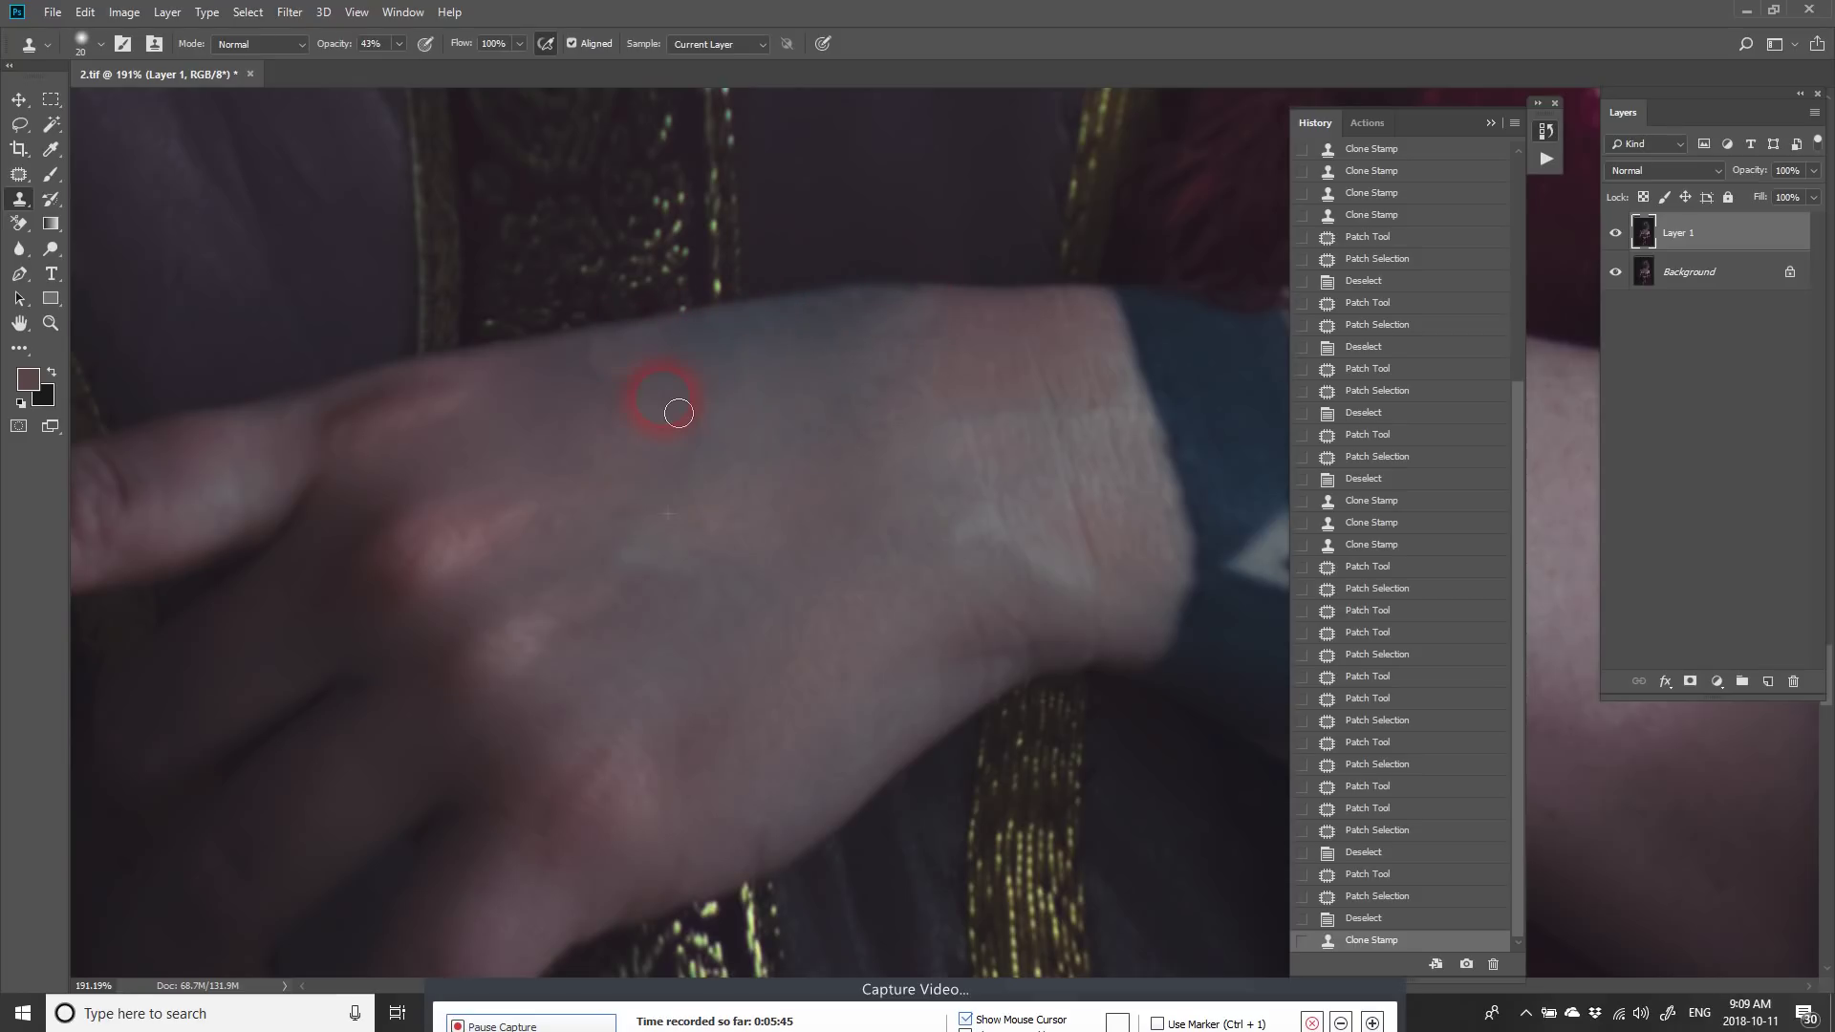
{"action": "mouse_move", "coordinate": [659, 386]}
{"action": "left_mouse_down"}
{"action": "mouse_move", "coordinate": [798, 478]}
{"action": "mouse_move", "coordinate": [934, 368]}
{"action": "mouse_move", "coordinate": [937, 340]}
{"action": "mouse_move", "coordinate": [908, 315]}
{"action": "mouse_move", "coordinate": [852, 331]}
{"action": "mouse_move", "coordinate": [933, 321]}
{"action": "mouse_move", "coordinate": [645, 371]}
{"action": "left_mouse_up"}
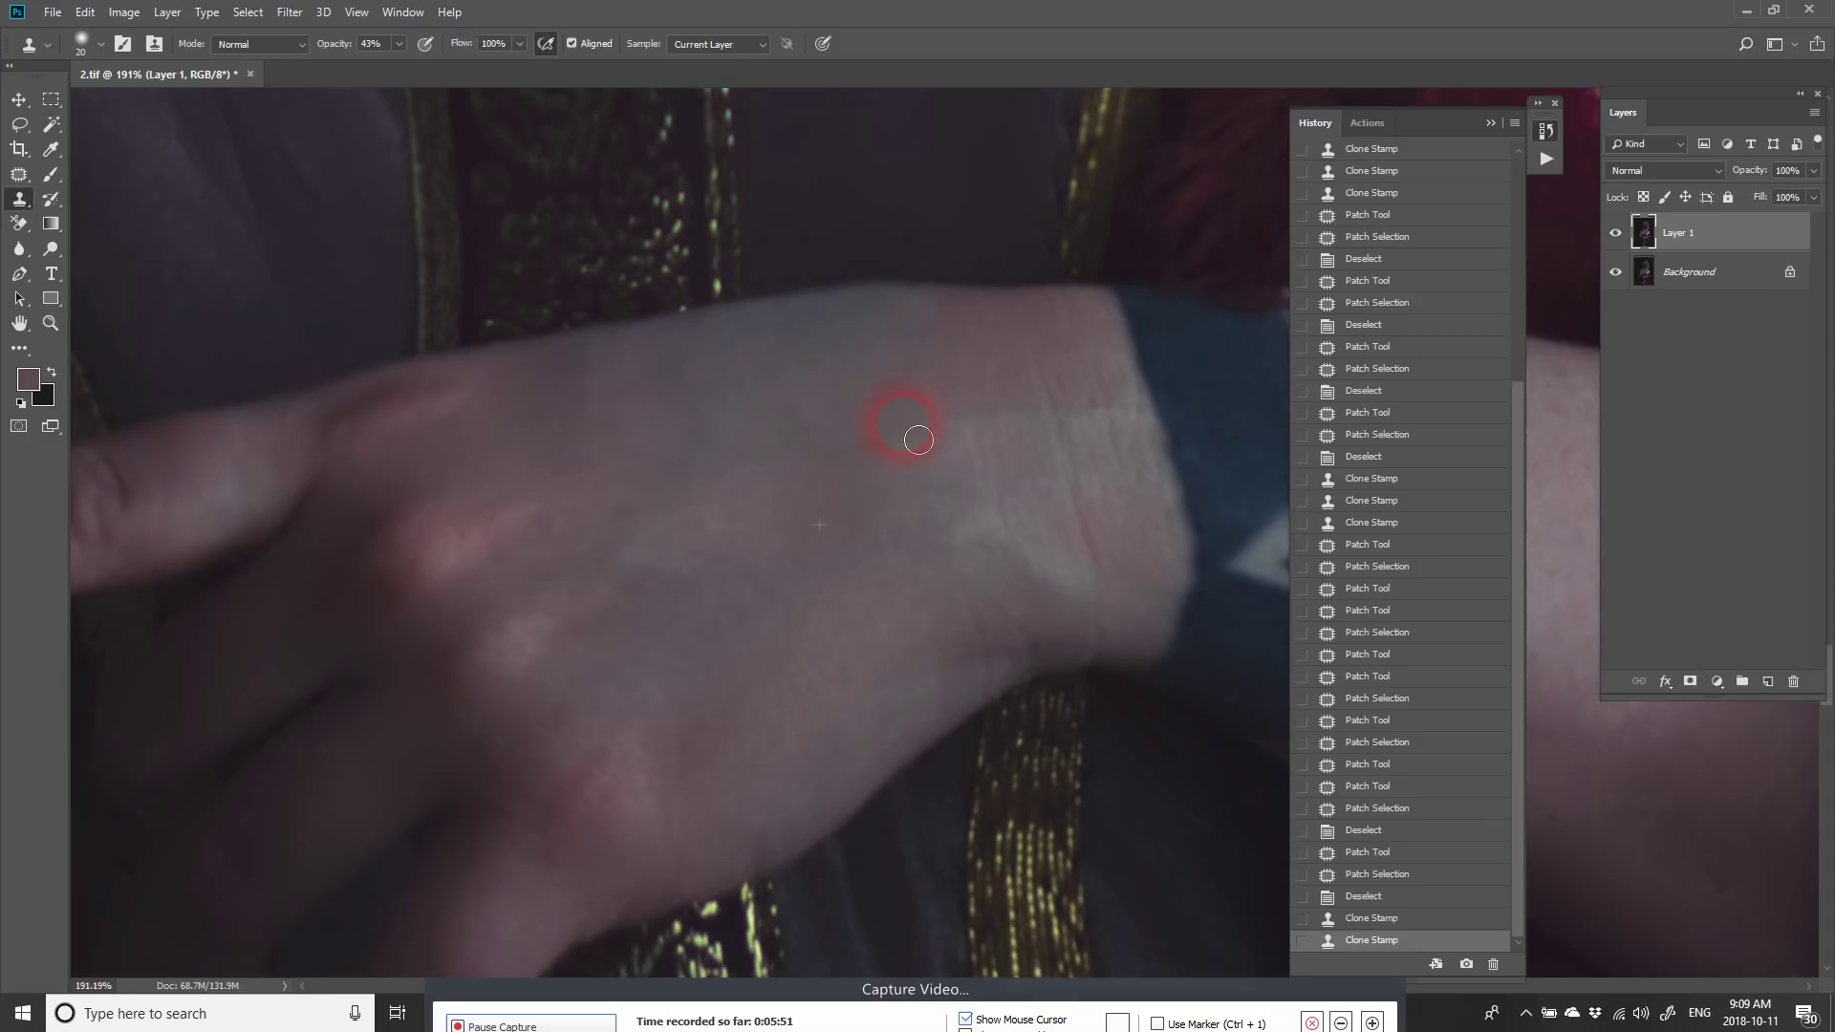
{"action": "left_click_drag", "start_coordinate": [918, 439], "coordinate": [928, 433]}
Step: Patch the tonal seam between the cloned hand area and the pinkish skin near the wrist
{"action": "key", "text": "j"}
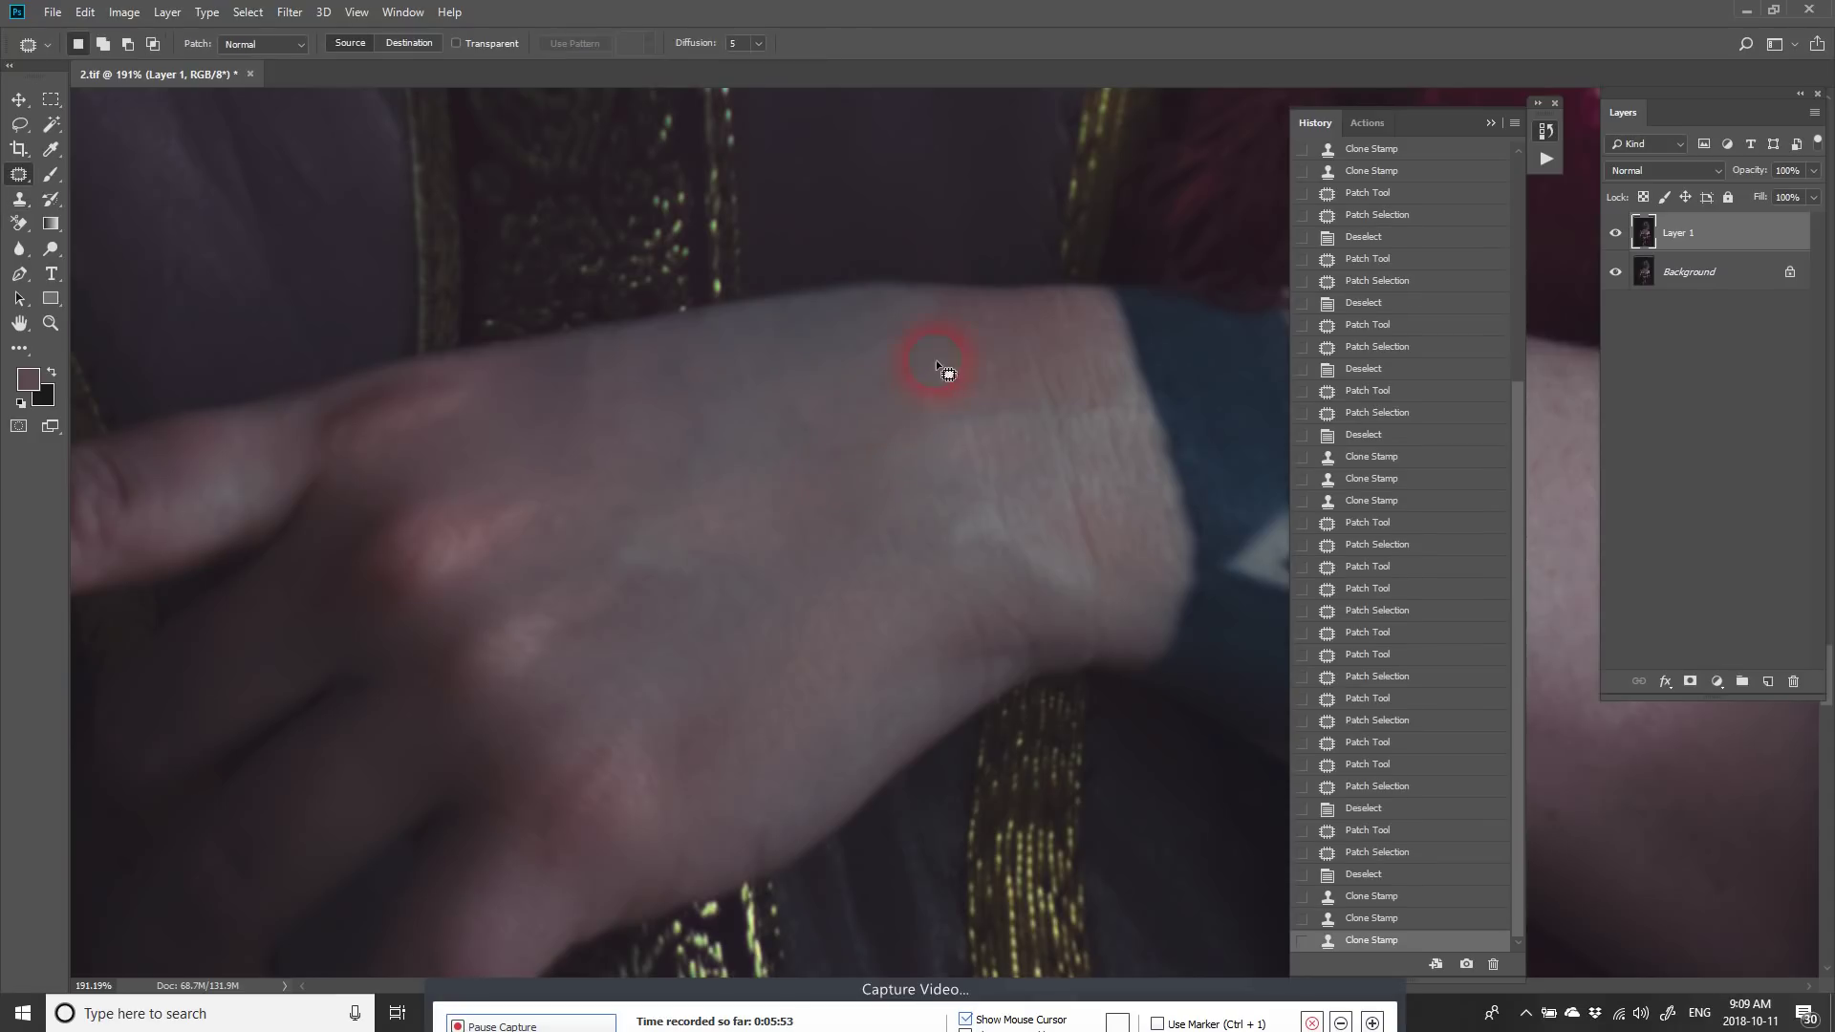
{"action": "left_click_drag", "start_coordinate": [940, 327], "coordinate": [932, 449]}
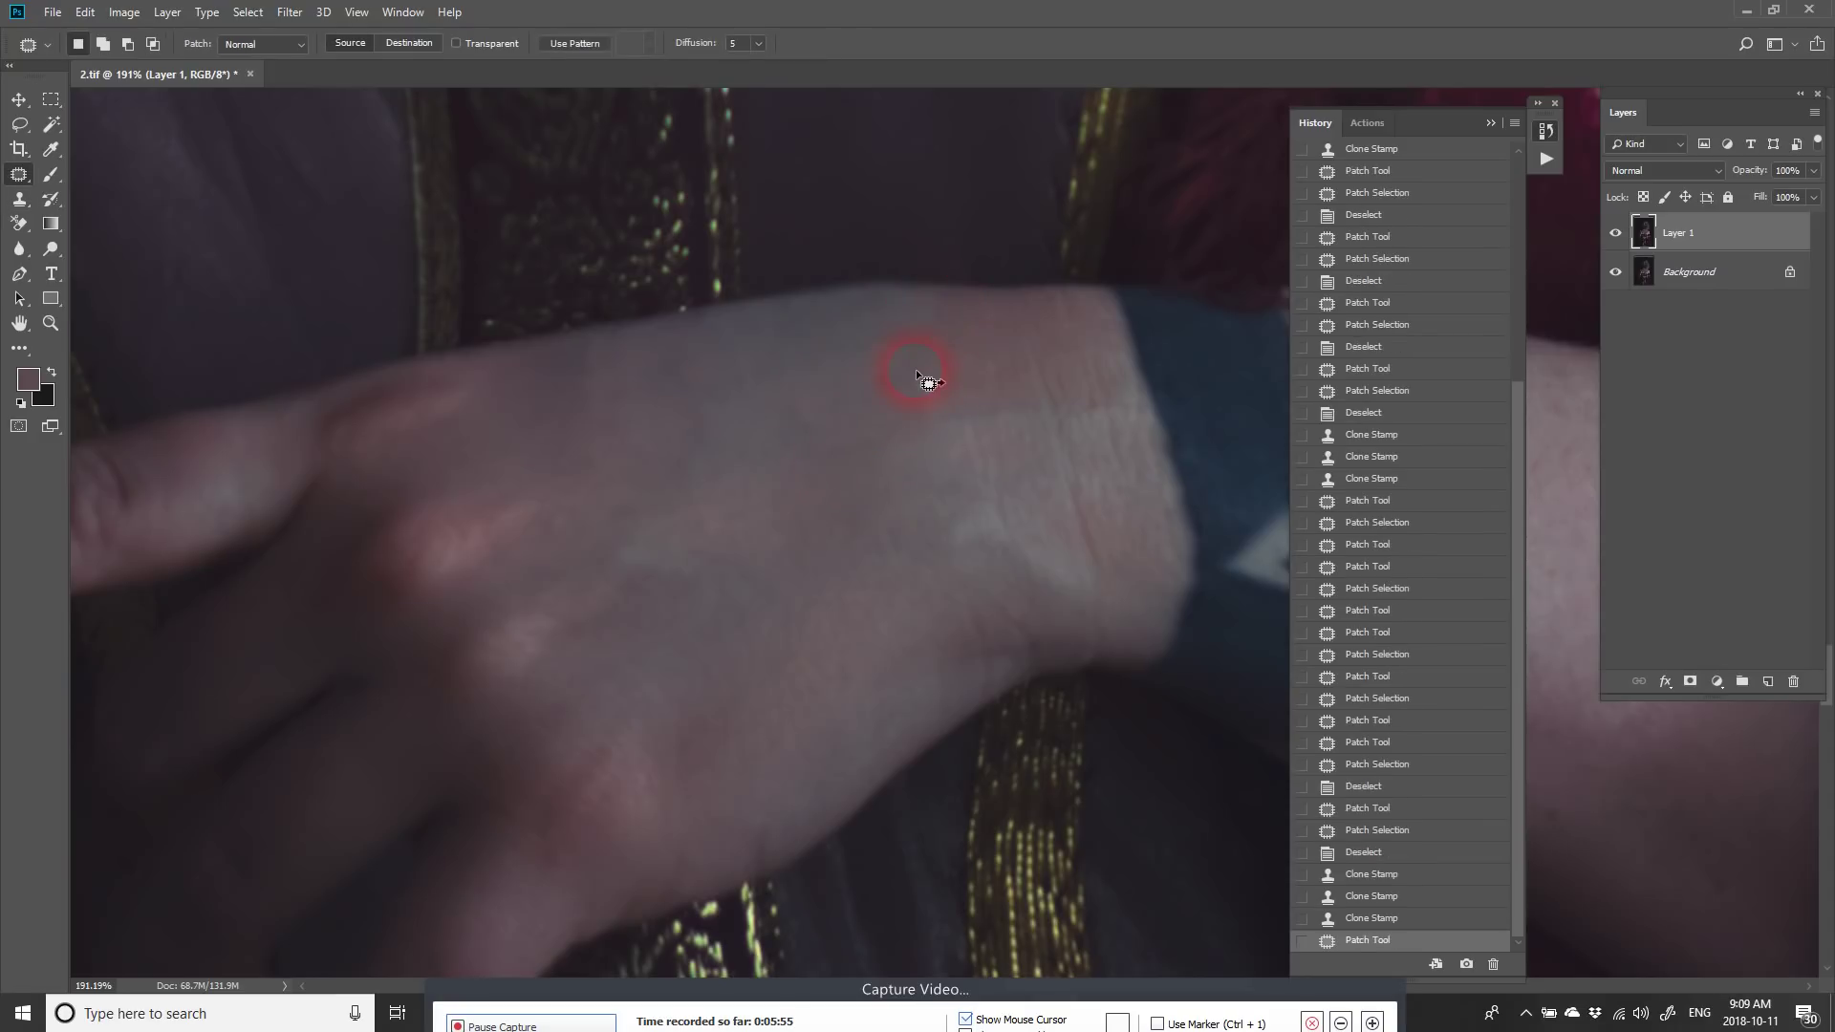
{"action": "left_click_drag", "start_coordinate": [916, 369], "coordinate": [894, 477]}
{"action": "mouse_move", "coordinate": [825, 342]}
{"action": "left_mouse_down"}
{"action": "mouse_move", "coordinate": [763, 334]}
{"action": "mouse_move", "coordinate": [863, 457]}
{"action": "left_mouse_up"}
{"action": "left_click", "coordinate": [691, 377]}
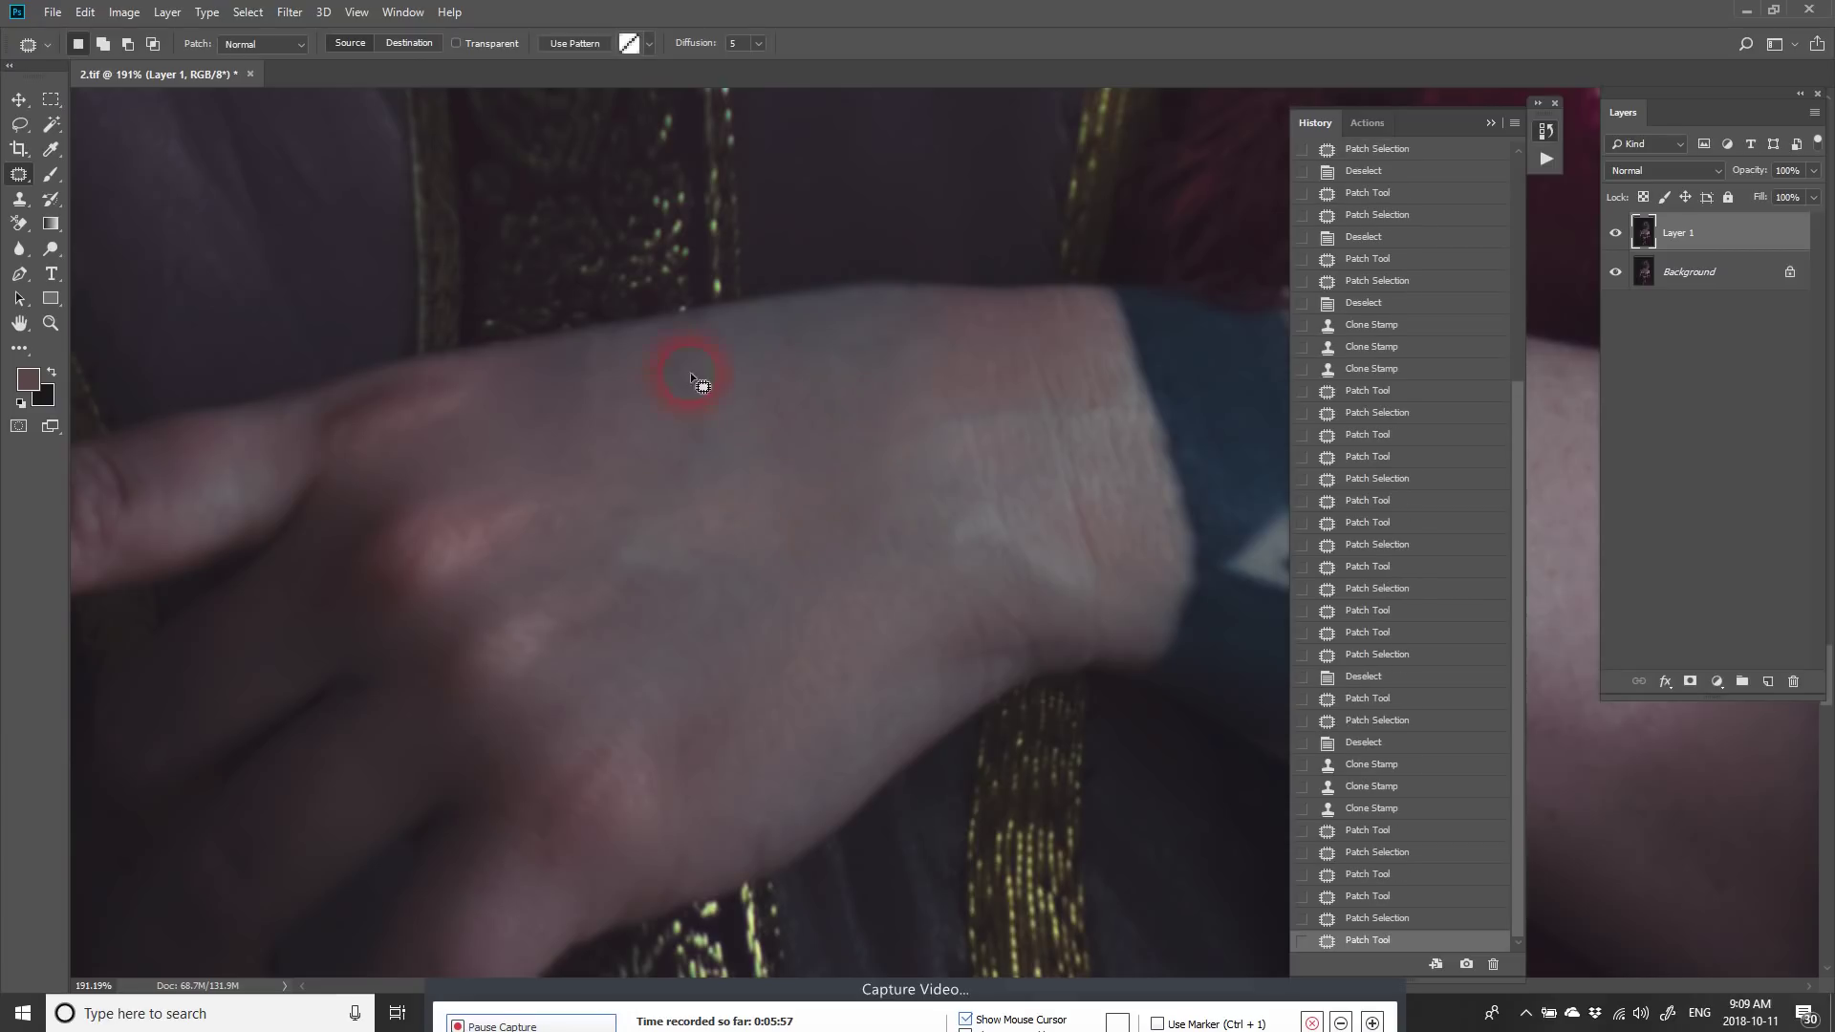
Step: Even out the remaining blotches on the back of the hand with small Patch tool repairs
{"action": "left_click_drag", "start_coordinate": [587, 541], "coordinate": [769, 559]}
{"action": "left_click_drag", "start_coordinate": [728, 499], "coordinate": [832, 559]}
{"action": "key", "text": "ctrl+d"}
{"action": "mouse_move", "coordinate": [638, 345]}
{"action": "left_mouse_down"}
{"action": "mouse_move", "coordinate": [662, 449]}
{"action": "mouse_move", "coordinate": [707, 478]}
{"action": "mouse_move", "coordinate": [643, 390]}
{"action": "left_mouse_up"}
{"action": "key", "text": "ctrl+d"}
{"action": "mouse_move", "coordinate": [659, 430]}
{"action": "left_mouse_down"}
{"action": "mouse_move", "coordinate": [755, 404]}
{"action": "mouse_move", "coordinate": [662, 528]}
{"action": "left_mouse_up"}
{"action": "key", "text": "ctrl+d"}
Step: Outline the band tattoo around the wrist and patch it with clean skin from the forearm
{"action": "key", "text": "z"}
{"action": "left_click_drag", "start_coordinate": [798, 574], "coordinate": [645, 426]}
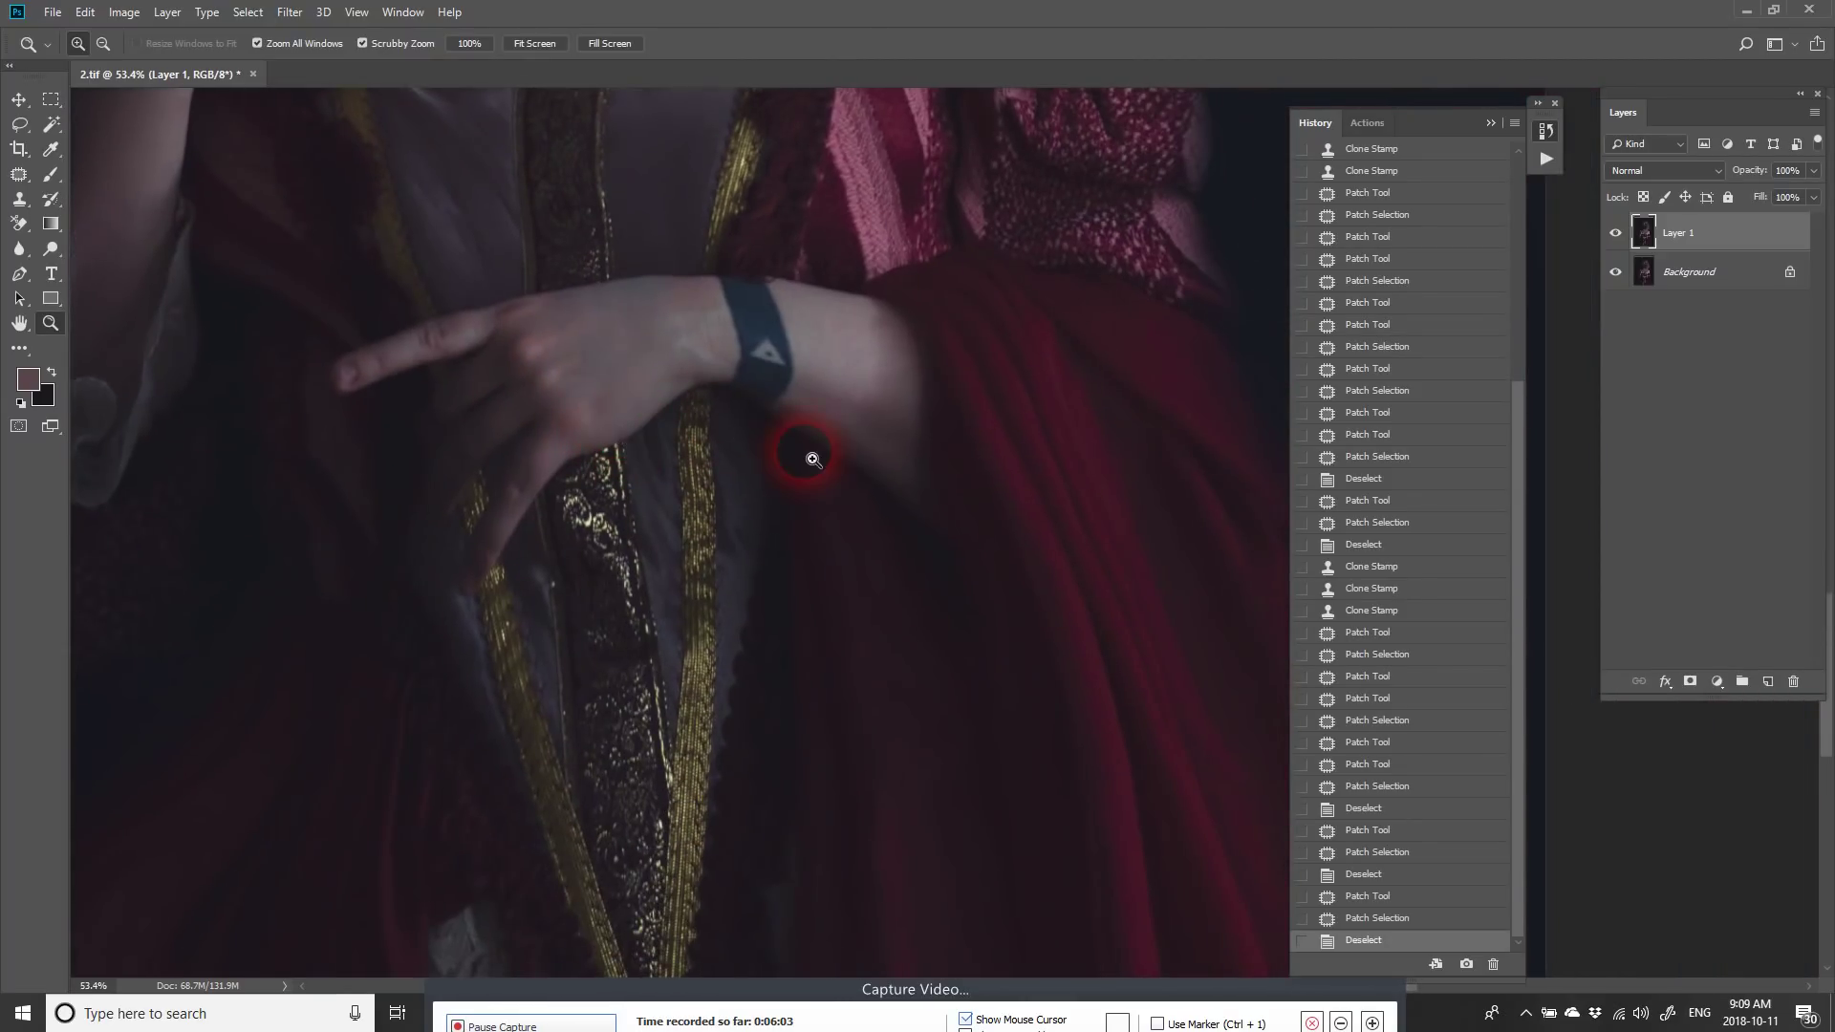
{"action": "left_click_drag", "start_coordinate": [758, 319], "coordinate": [763, 435]}
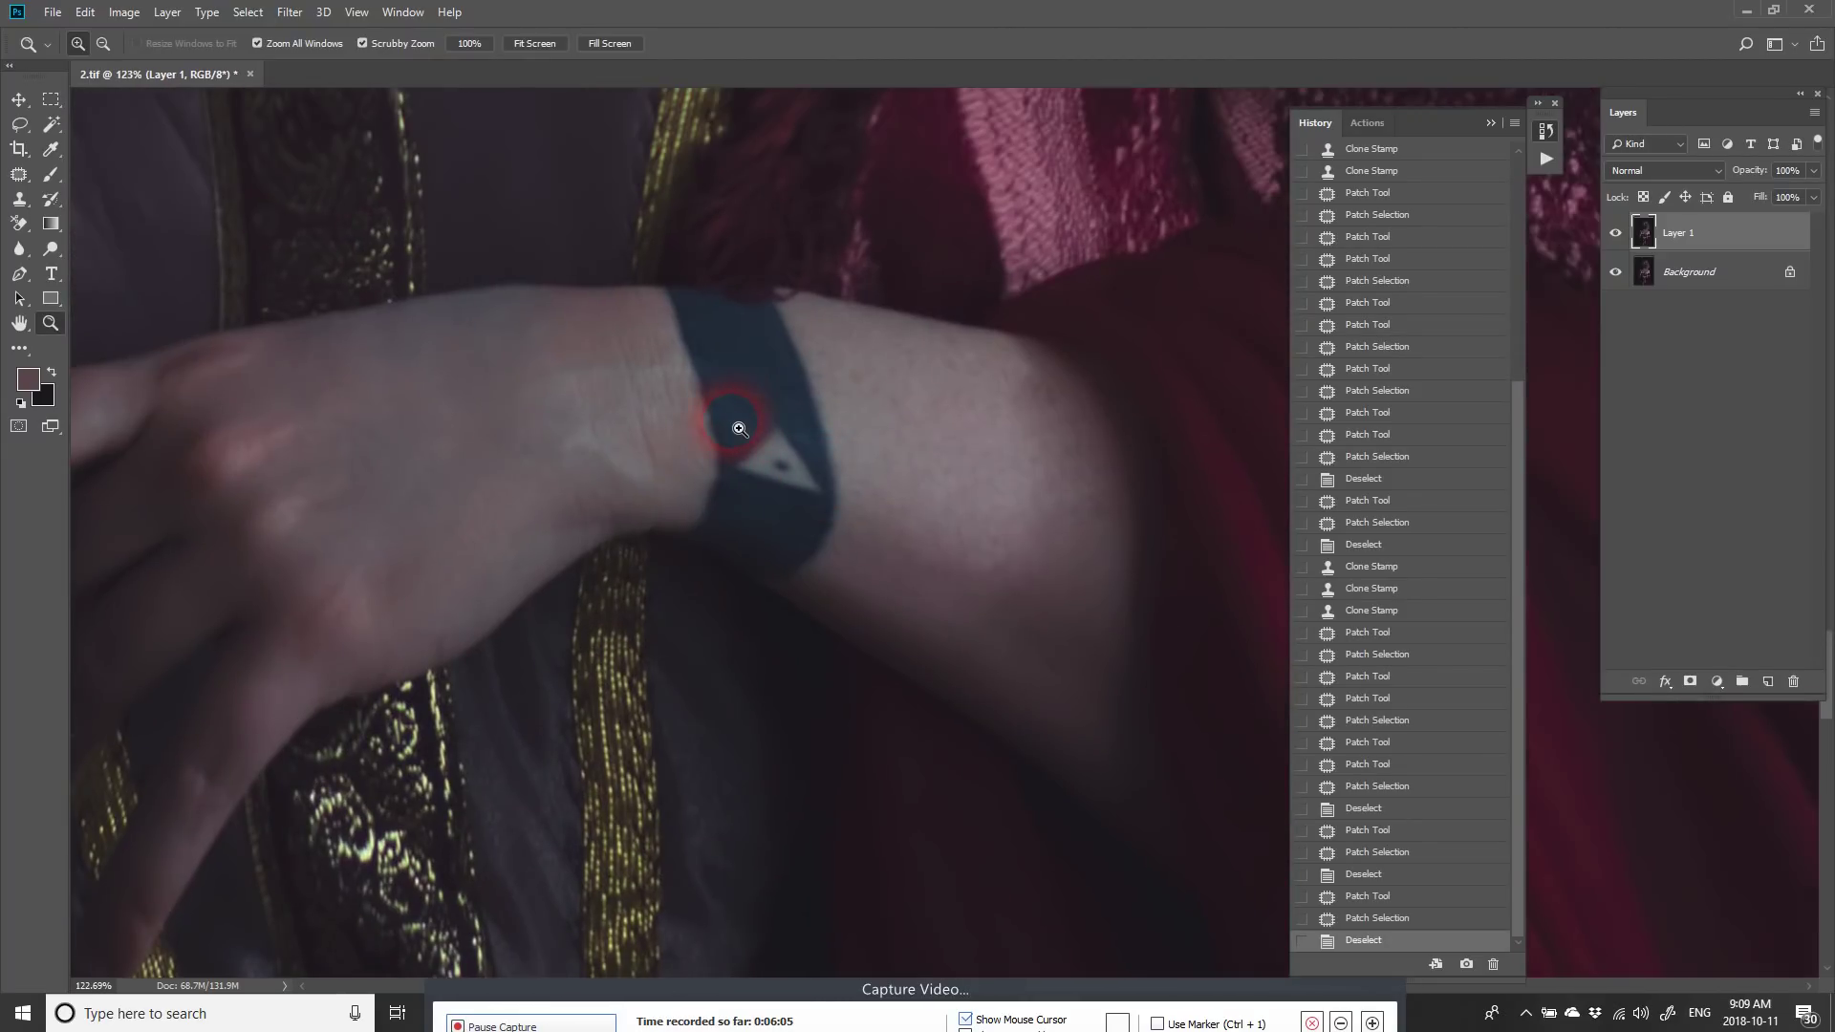
{"action": "key", "text": "j"}
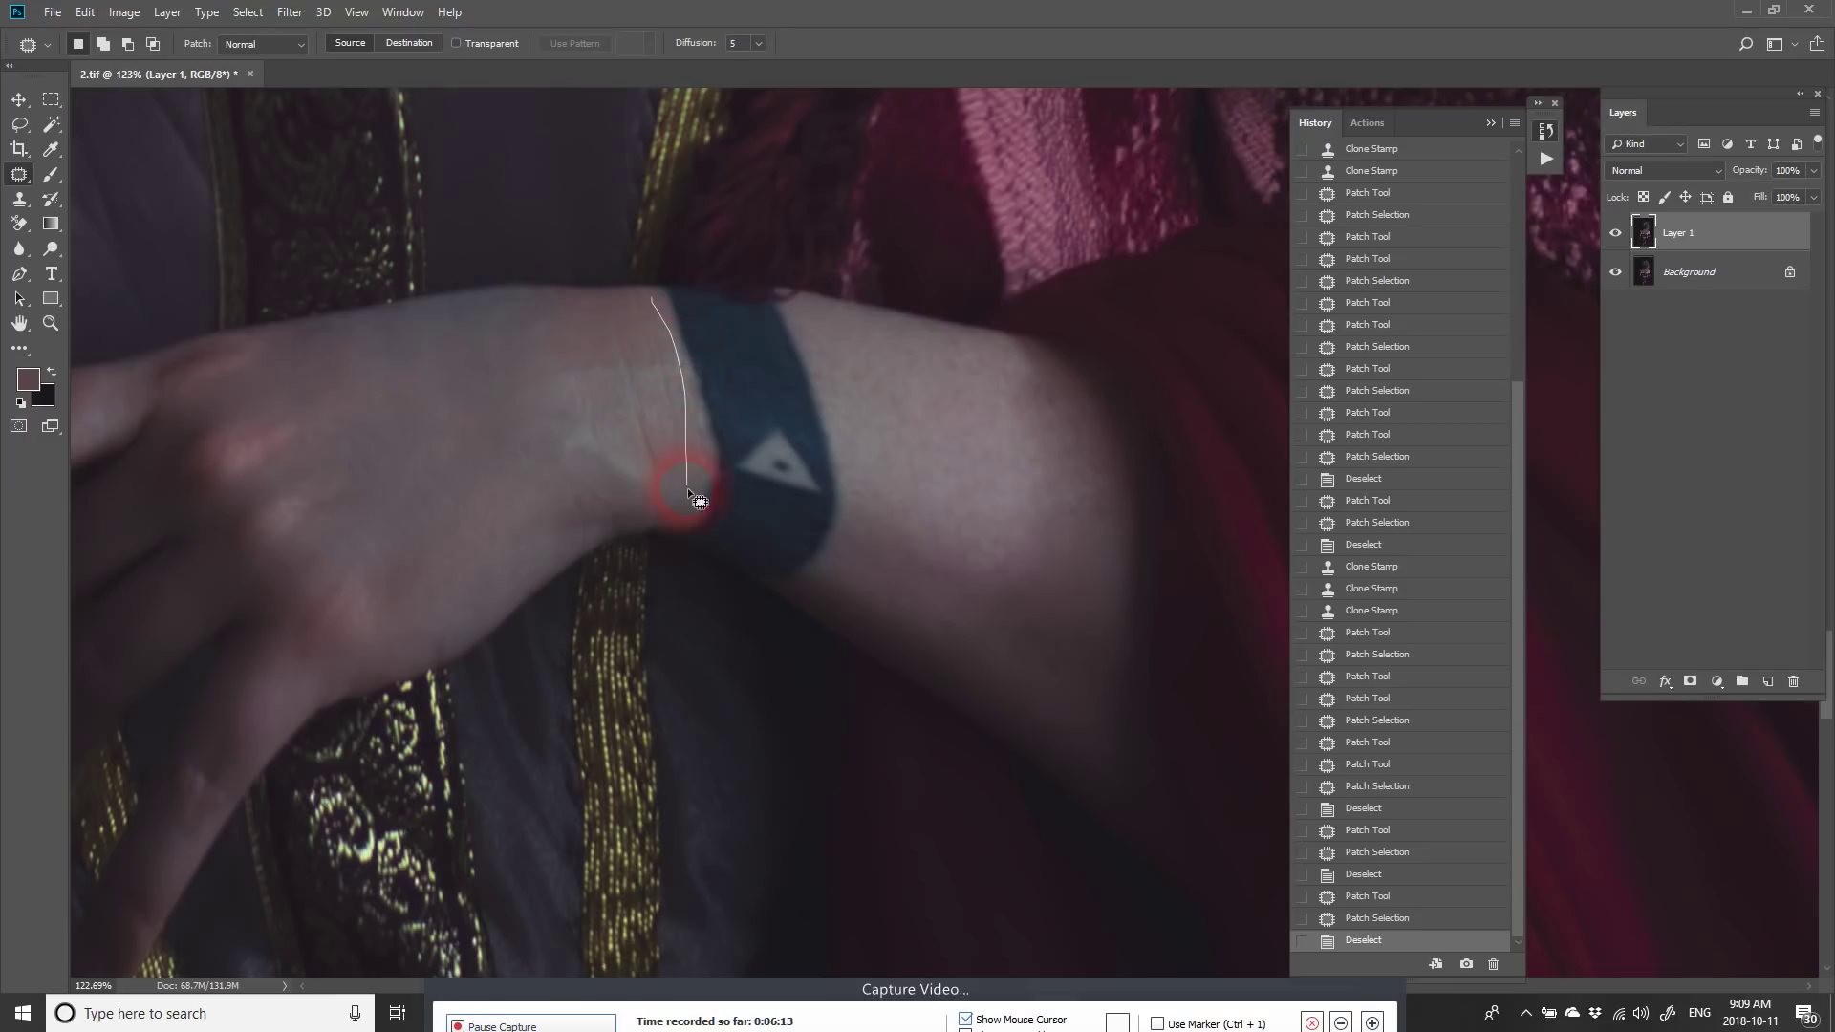
{"action": "mouse_move", "coordinate": [686, 487]}
{"action": "left_mouse_down"}
{"action": "mouse_move", "coordinate": [684, 523]}
{"action": "mouse_move", "coordinate": [757, 580]}
{"action": "mouse_move", "coordinate": [830, 551]}
{"action": "left_mouse_up"}
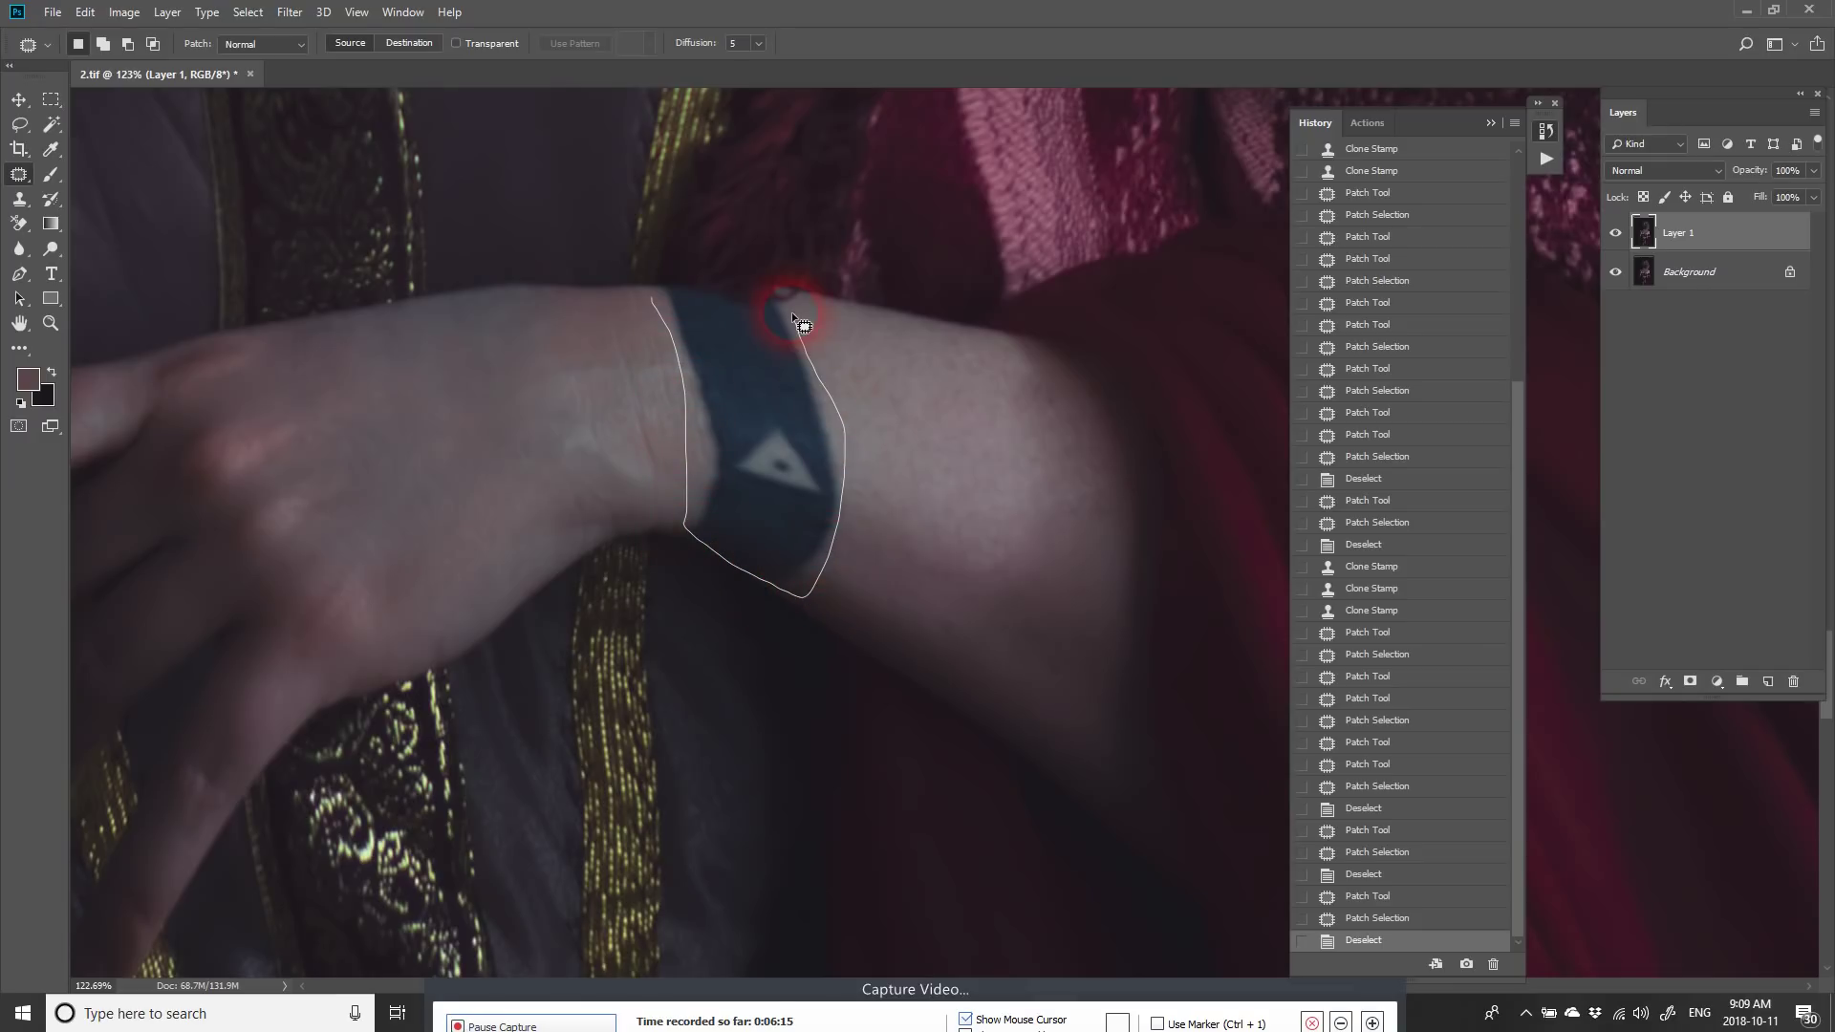
{"action": "left_click_drag", "start_coordinate": [791, 312], "coordinate": [653, 291]}
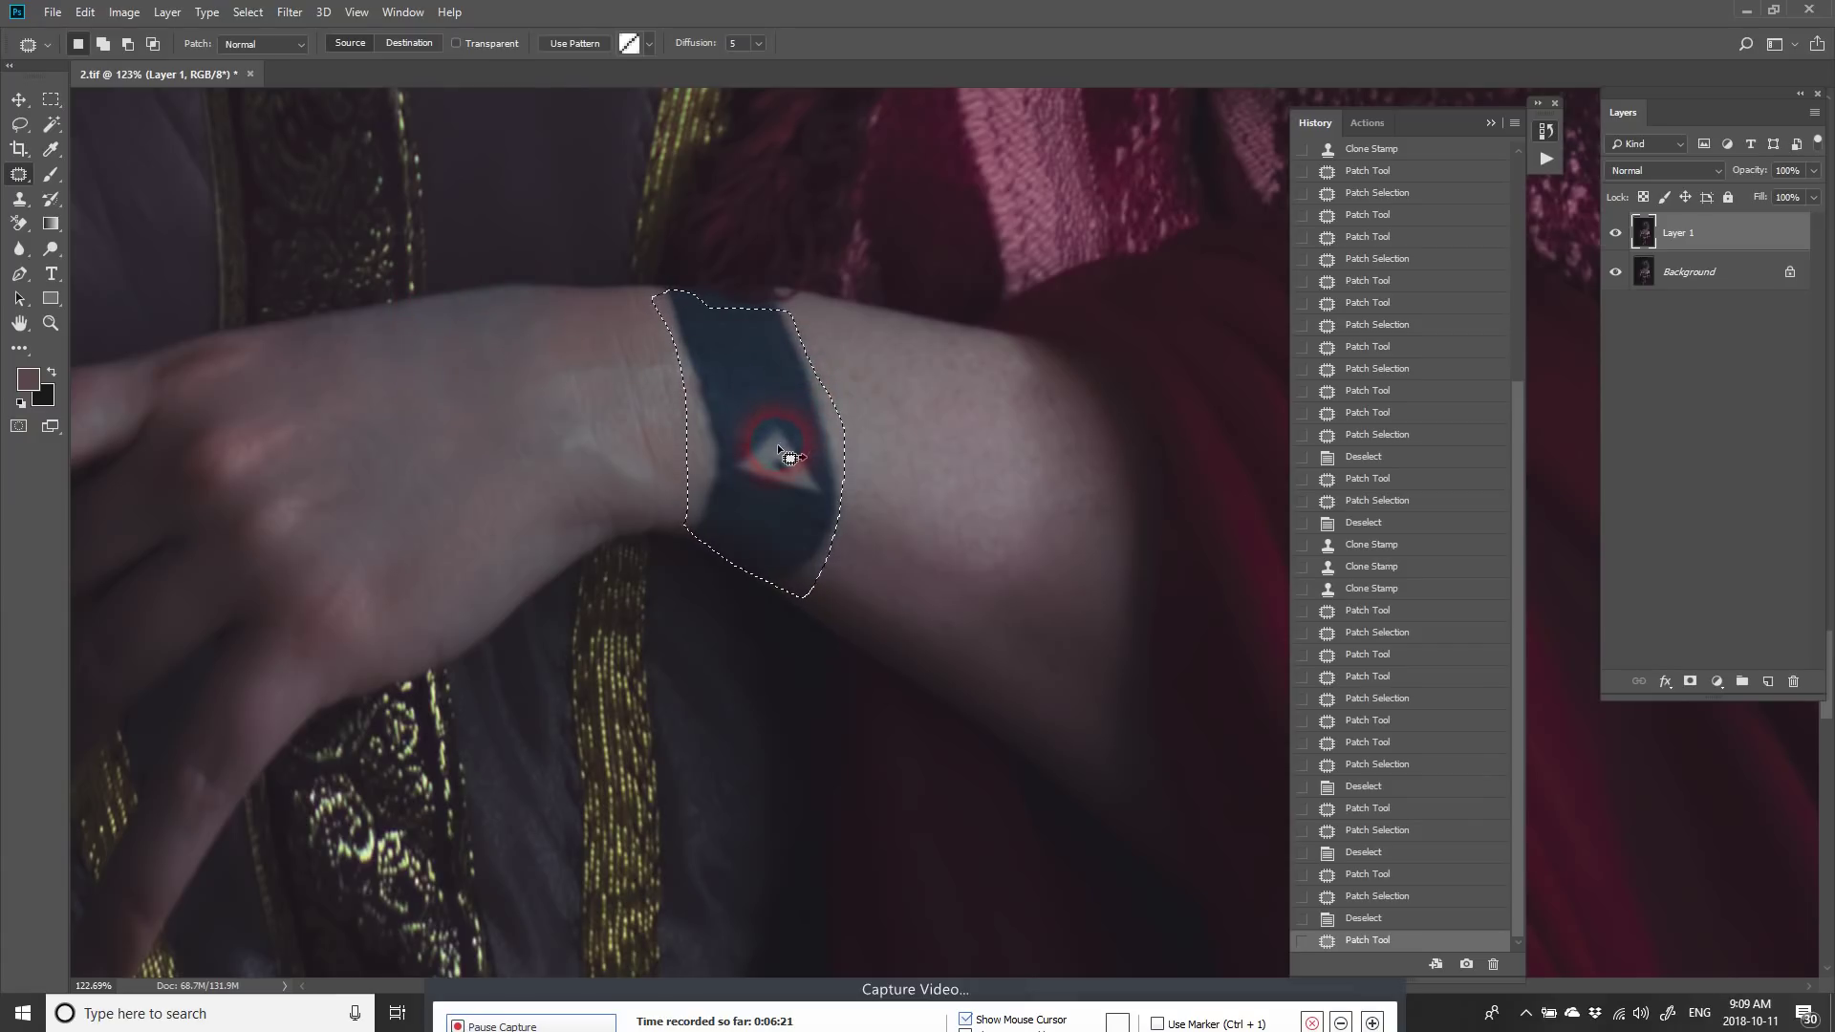
{"action": "left_click_drag", "start_coordinate": [779, 456], "coordinate": [978, 493]}
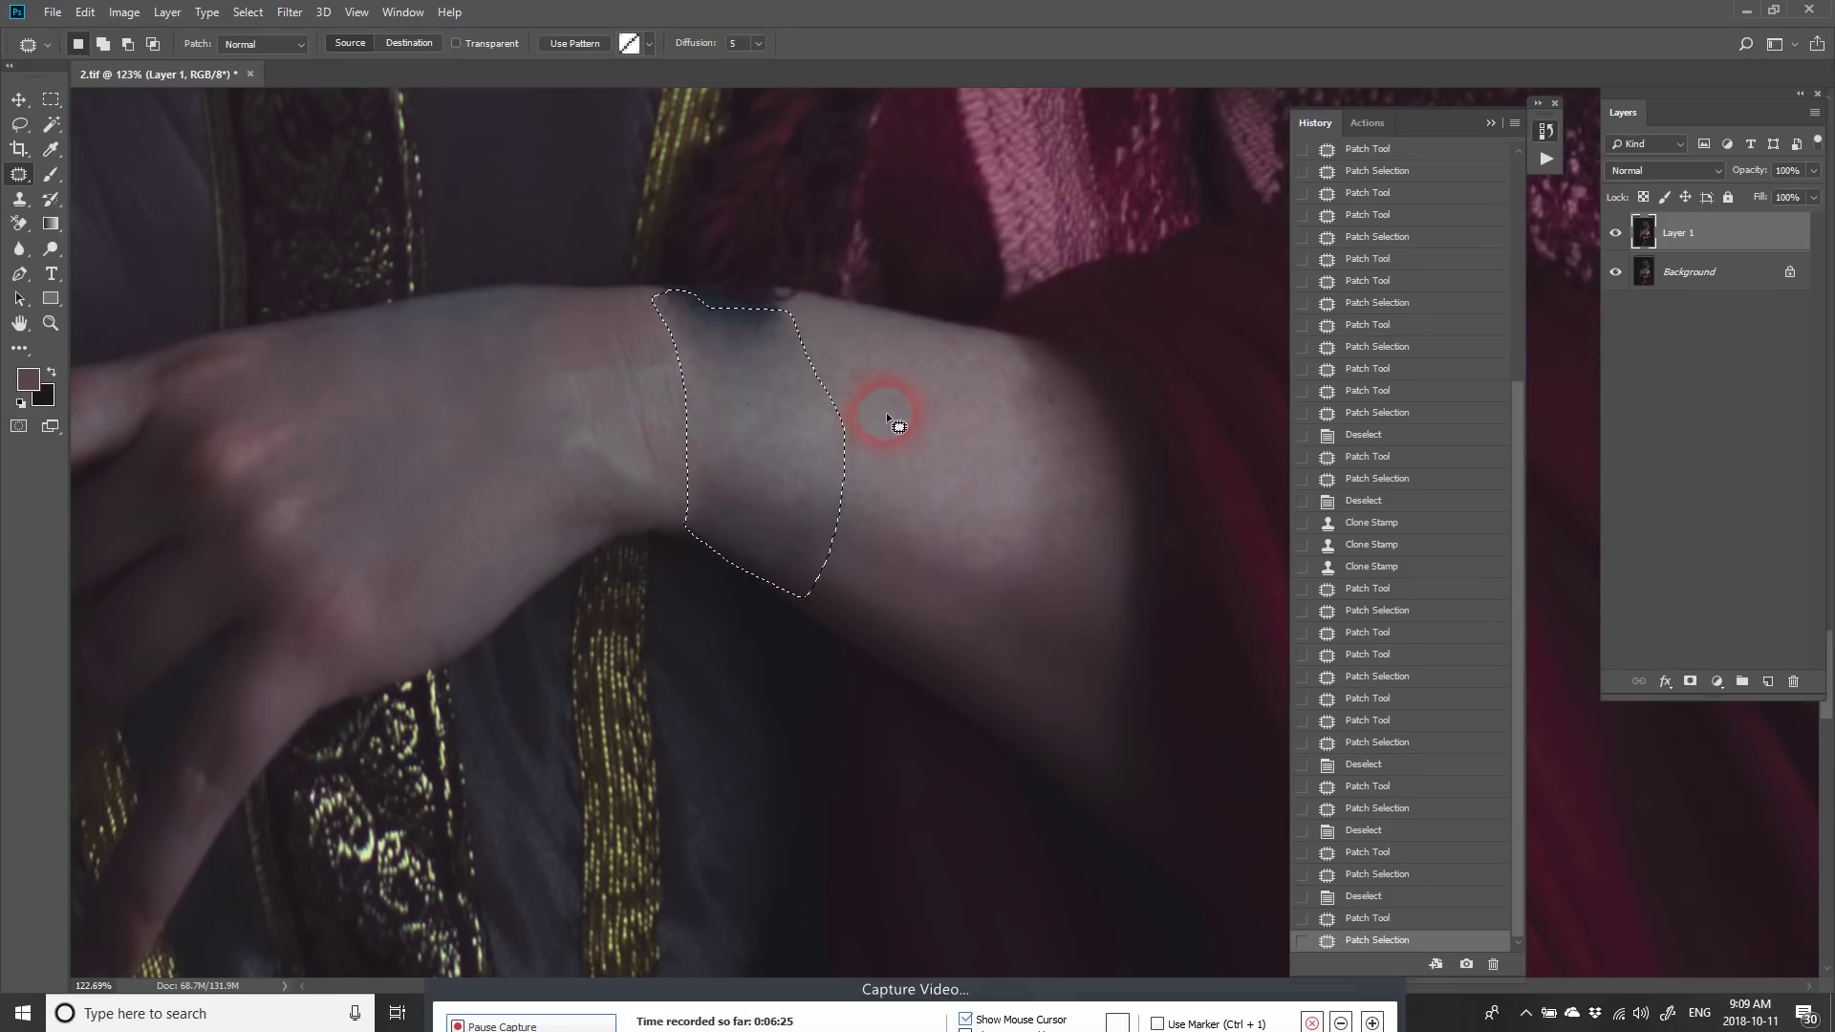
{"action": "key", "text": "ctrl+d"}
Step: Patch the uneven skin beside the ink residue near the wrist's upper edge with forearm skin
{"action": "mouse_move", "coordinate": [777, 306]}
{"action": "left_mouse_down"}
{"action": "mouse_move", "coordinate": [682, 287]}
{"action": "mouse_move", "coordinate": [795, 359]}
{"action": "mouse_move", "coordinate": [889, 387]}
{"action": "left_mouse_up"}
{"action": "key", "text": "ctrl+d"}
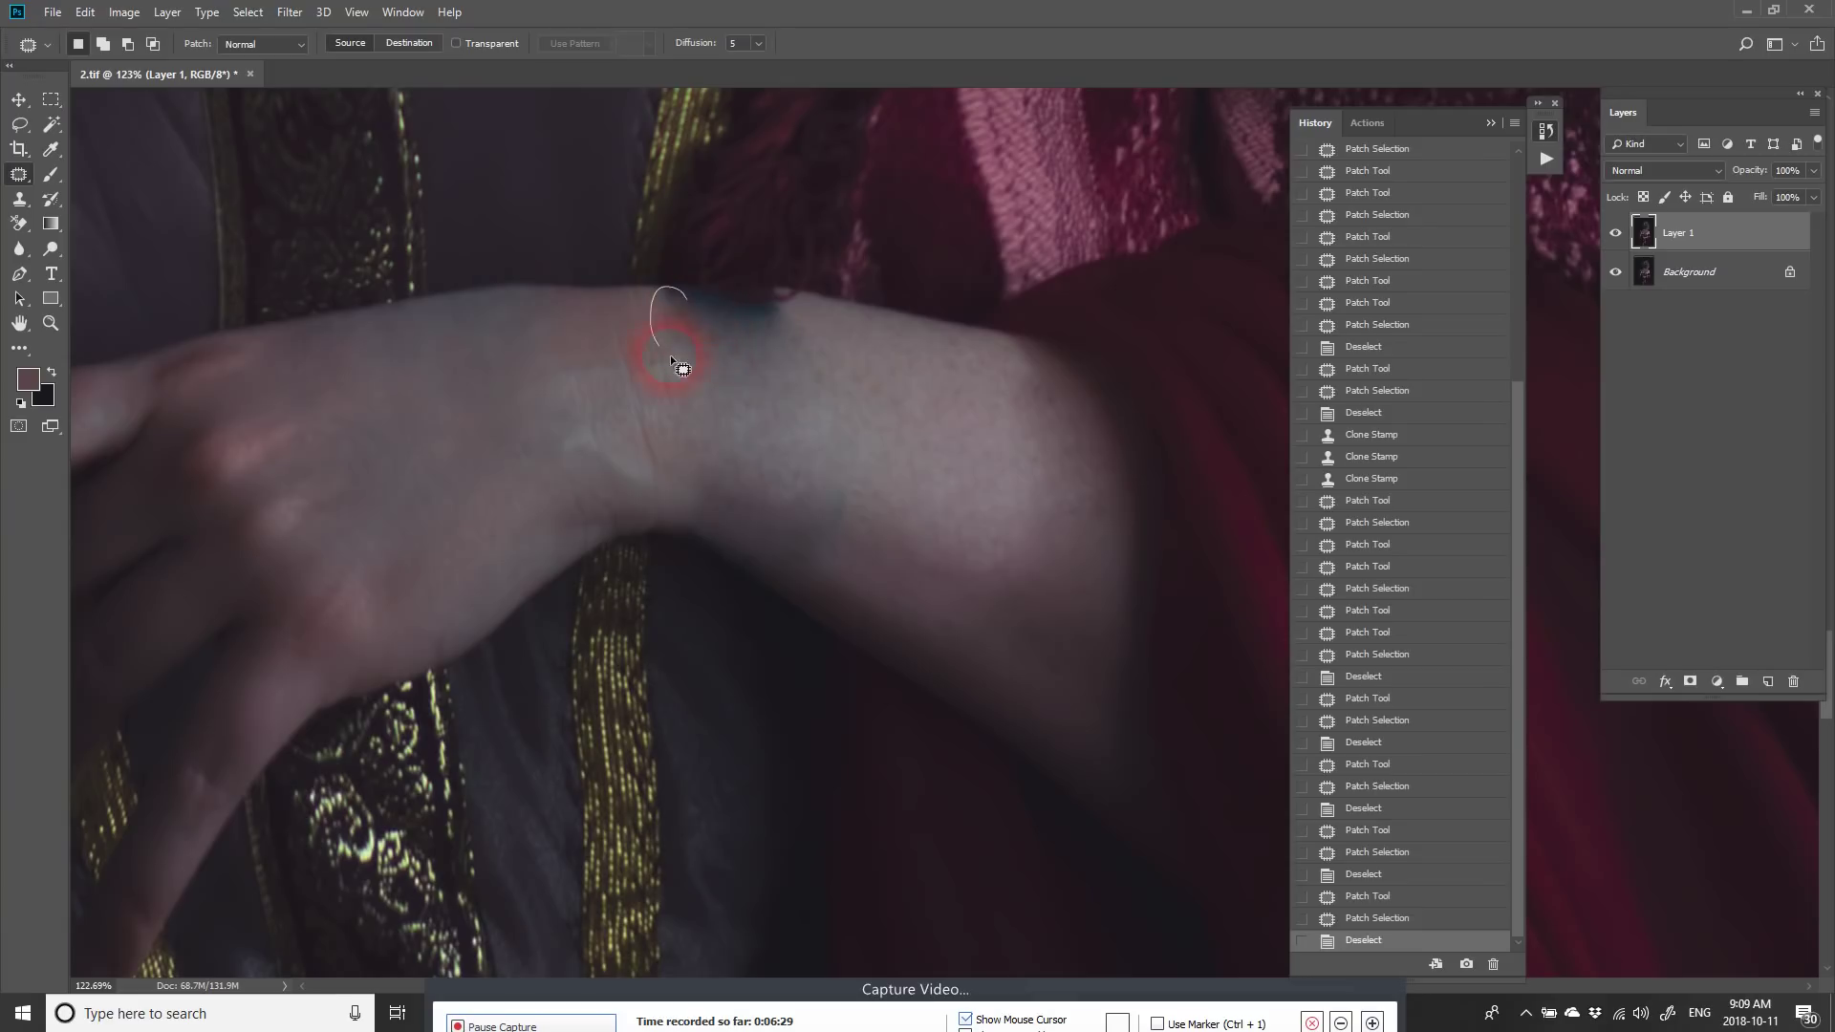
{"action": "mouse_move", "coordinate": [671, 359]}
{"action": "left_mouse_down"}
{"action": "mouse_move", "coordinate": [818, 321]}
{"action": "mouse_move", "coordinate": [868, 440]}
{"action": "mouse_move", "coordinate": [874, 576]}
{"action": "mouse_move", "coordinate": [920, 525]}
{"action": "left_mouse_up"}
{"action": "key", "text": "ctrl+d"}
{"action": "key", "text": "ctrl+d"}
Step: Patch the dark seams along the underside of the wrist with adjacent skin
{"action": "left_click_drag", "start_coordinate": [741, 557], "coordinate": [787, 549]}
{"action": "left_click_drag", "start_coordinate": [751, 522], "coordinate": [812, 463]}
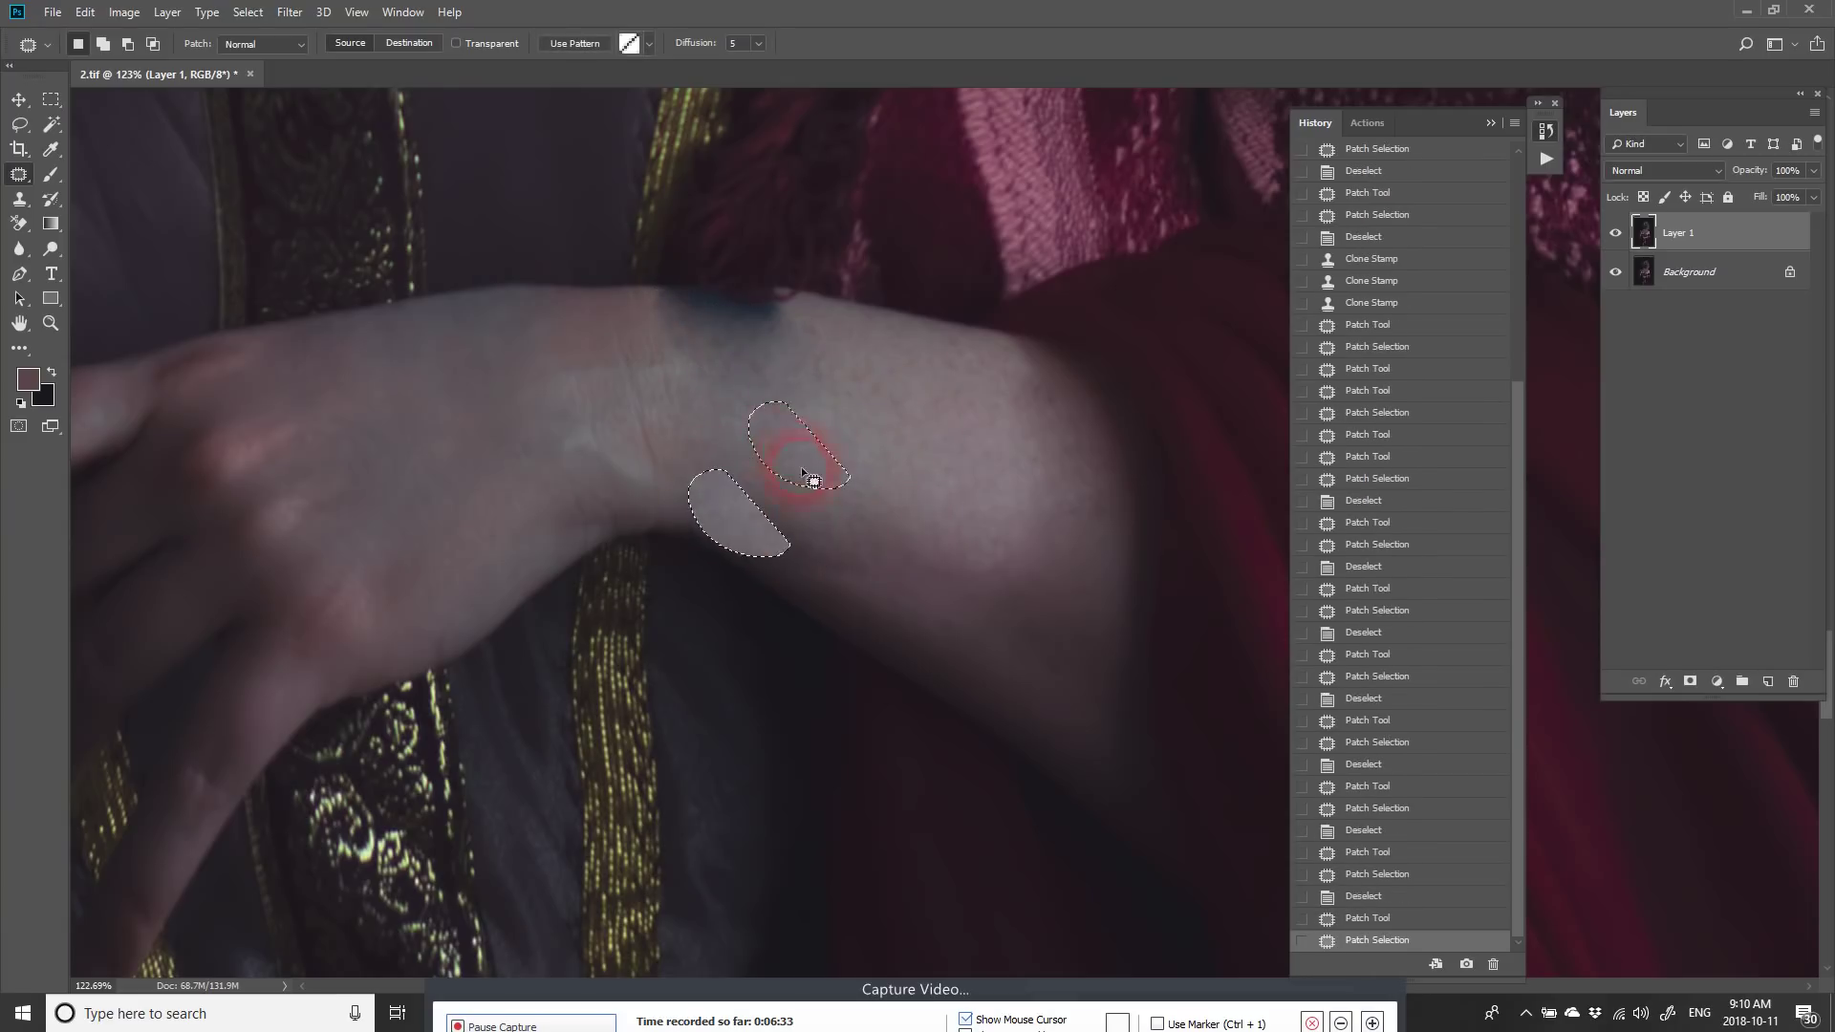
{"action": "left_click_drag", "start_coordinate": [865, 539], "coordinate": [881, 570]}
{"action": "left_click_drag", "start_coordinate": [841, 562], "coordinate": [857, 497]}
{"action": "key", "text": "ctrl+d"}
Step: Set the Clone Stamp opacity to 25%, enlarge the brush, and smooth the mottled skin along the wrist's underside
{"action": "scroll", "coordinate": [780, 501], "scroll_direction": "up", "scroll_amount": 4}
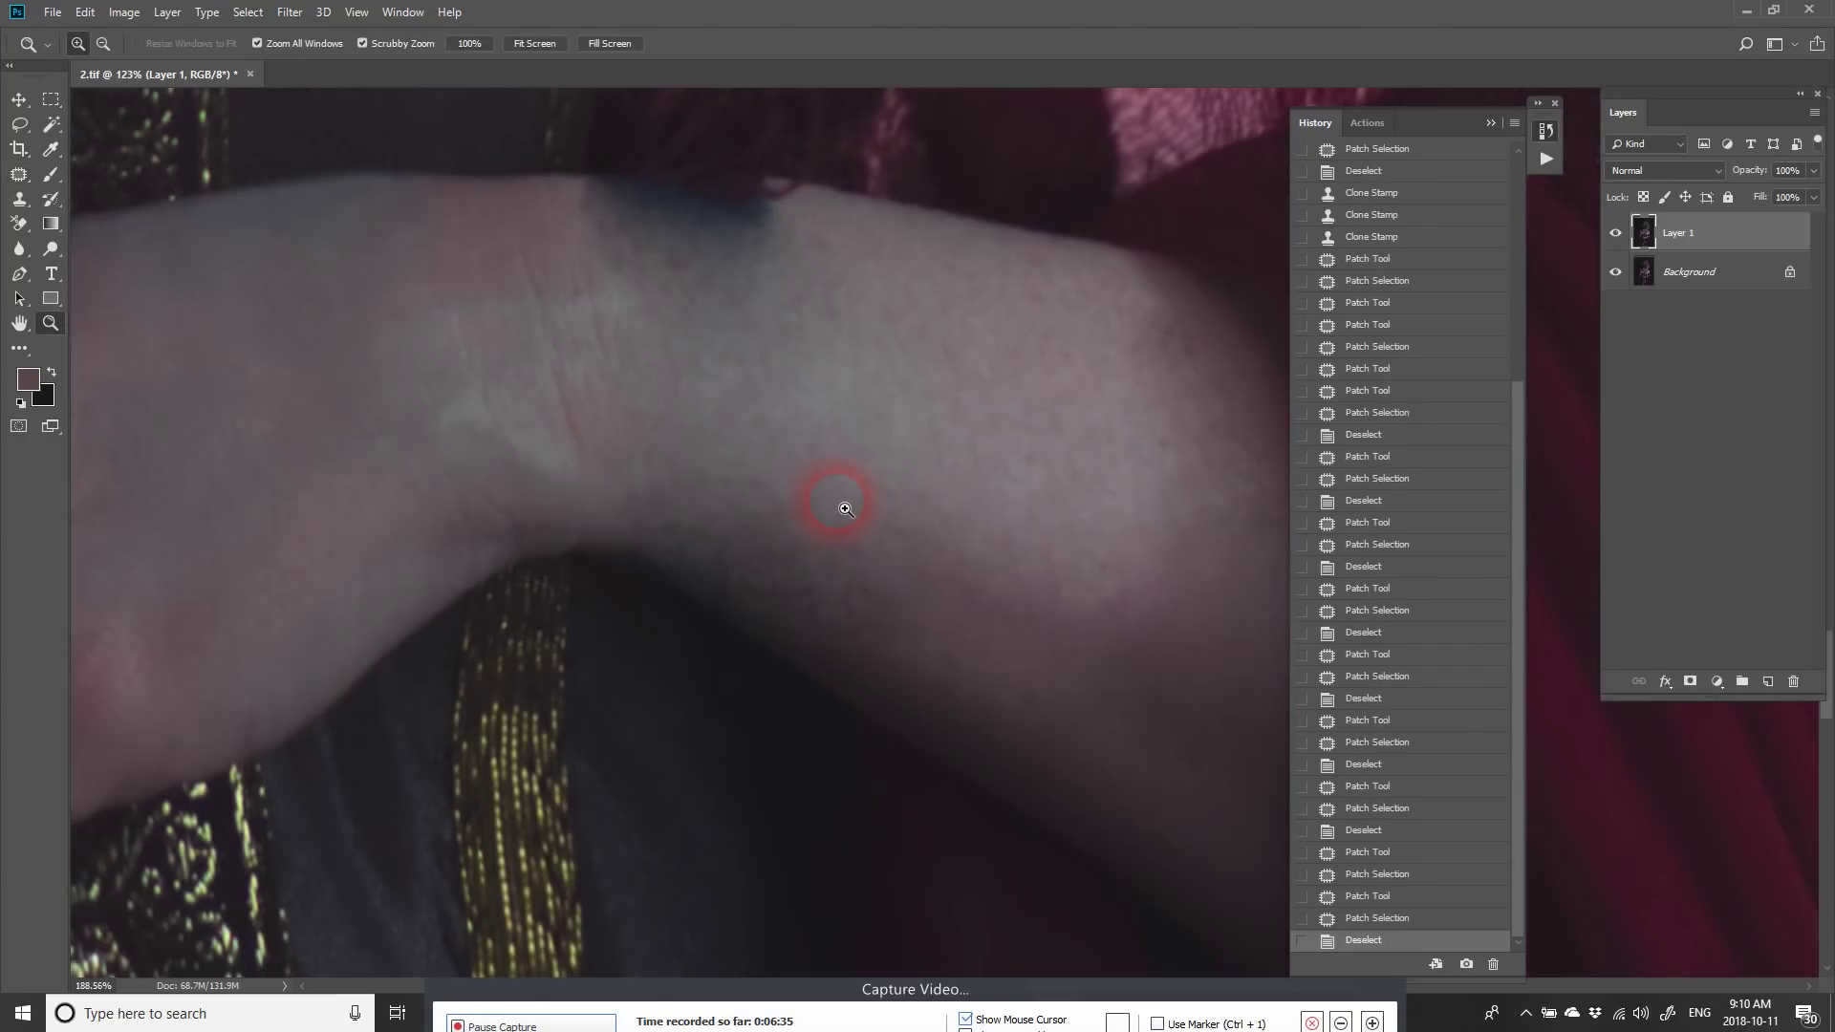
{"action": "key", "text": "s"}
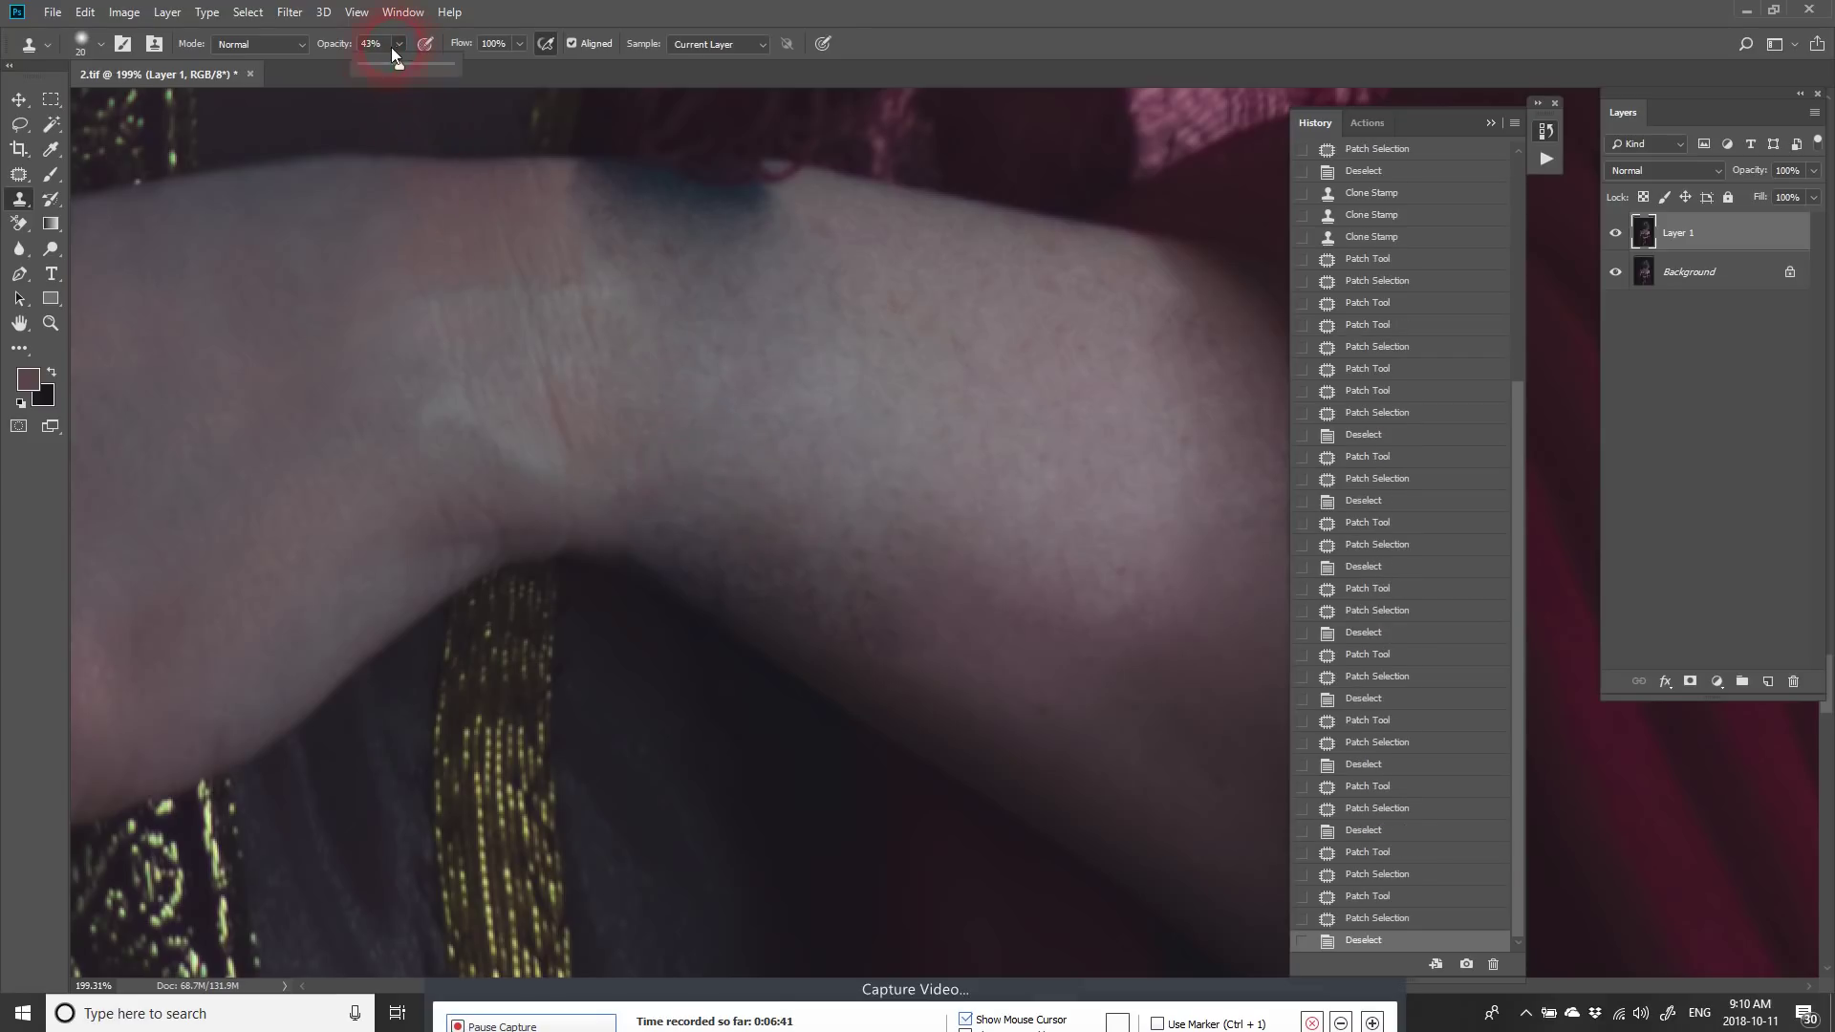
{"action": "left_click", "coordinate": [381, 65]}
{"action": "left_click", "coordinate": [710, 396], "text": "alt"}
{"action": "key", "text": "]"}
{"action": "key", "text": "]"}
{"action": "key", "text": "]"}
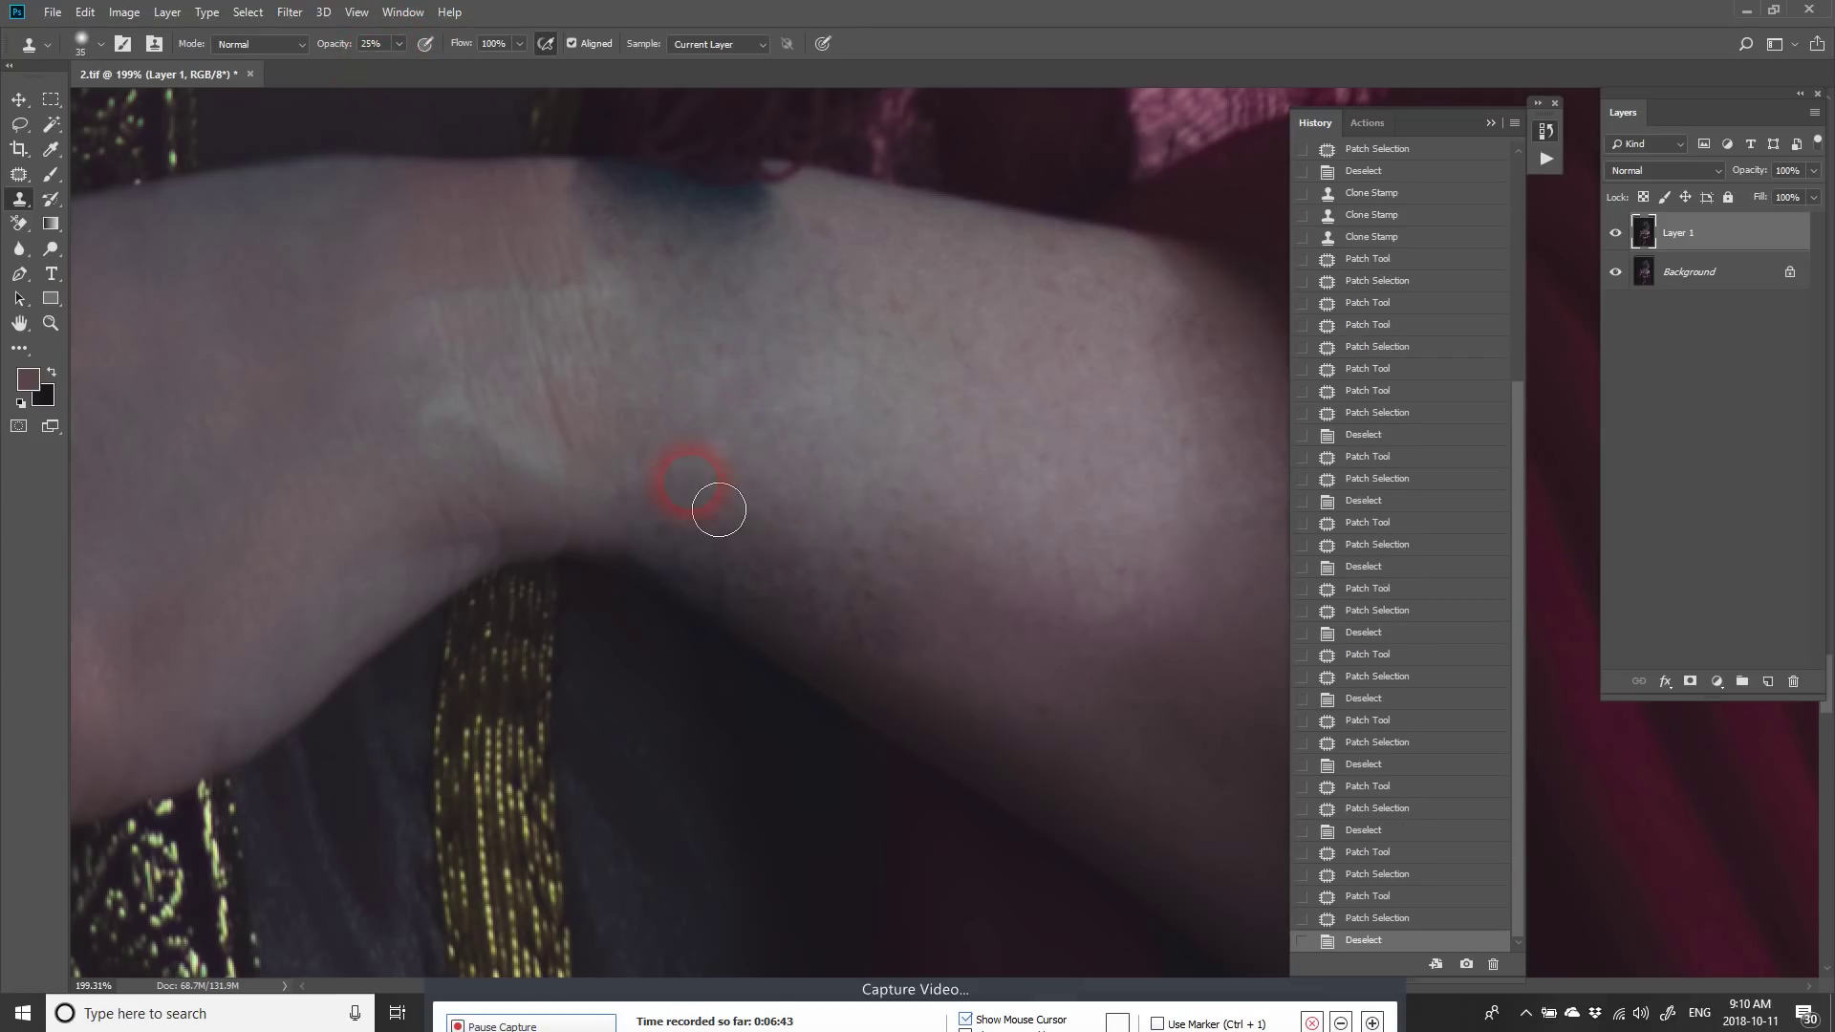
{"action": "mouse_move", "coordinate": [693, 493]}
{"action": "left_mouse_down"}
{"action": "mouse_move", "coordinate": [890, 571]}
{"action": "mouse_move", "coordinate": [695, 538]}
{"action": "mouse_move", "coordinate": [771, 580]}
{"action": "mouse_move", "coordinate": [718, 578]}
{"action": "mouse_move", "coordinate": [889, 653]}
{"action": "mouse_move", "coordinate": [890, 594]}
{"action": "mouse_move", "coordinate": [869, 603]}
{"action": "mouse_move", "coordinate": [920, 549]}
{"action": "mouse_move", "coordinate": [936, 617]}
{"action": "mouse_move", "coordinate": [872, 631]}
{"action": "mouse_move", "coordinate": [690, 519]}
{"action": "mouse_move", "coordinate": [800, 585]}
{"action": "left_mouse_up"}
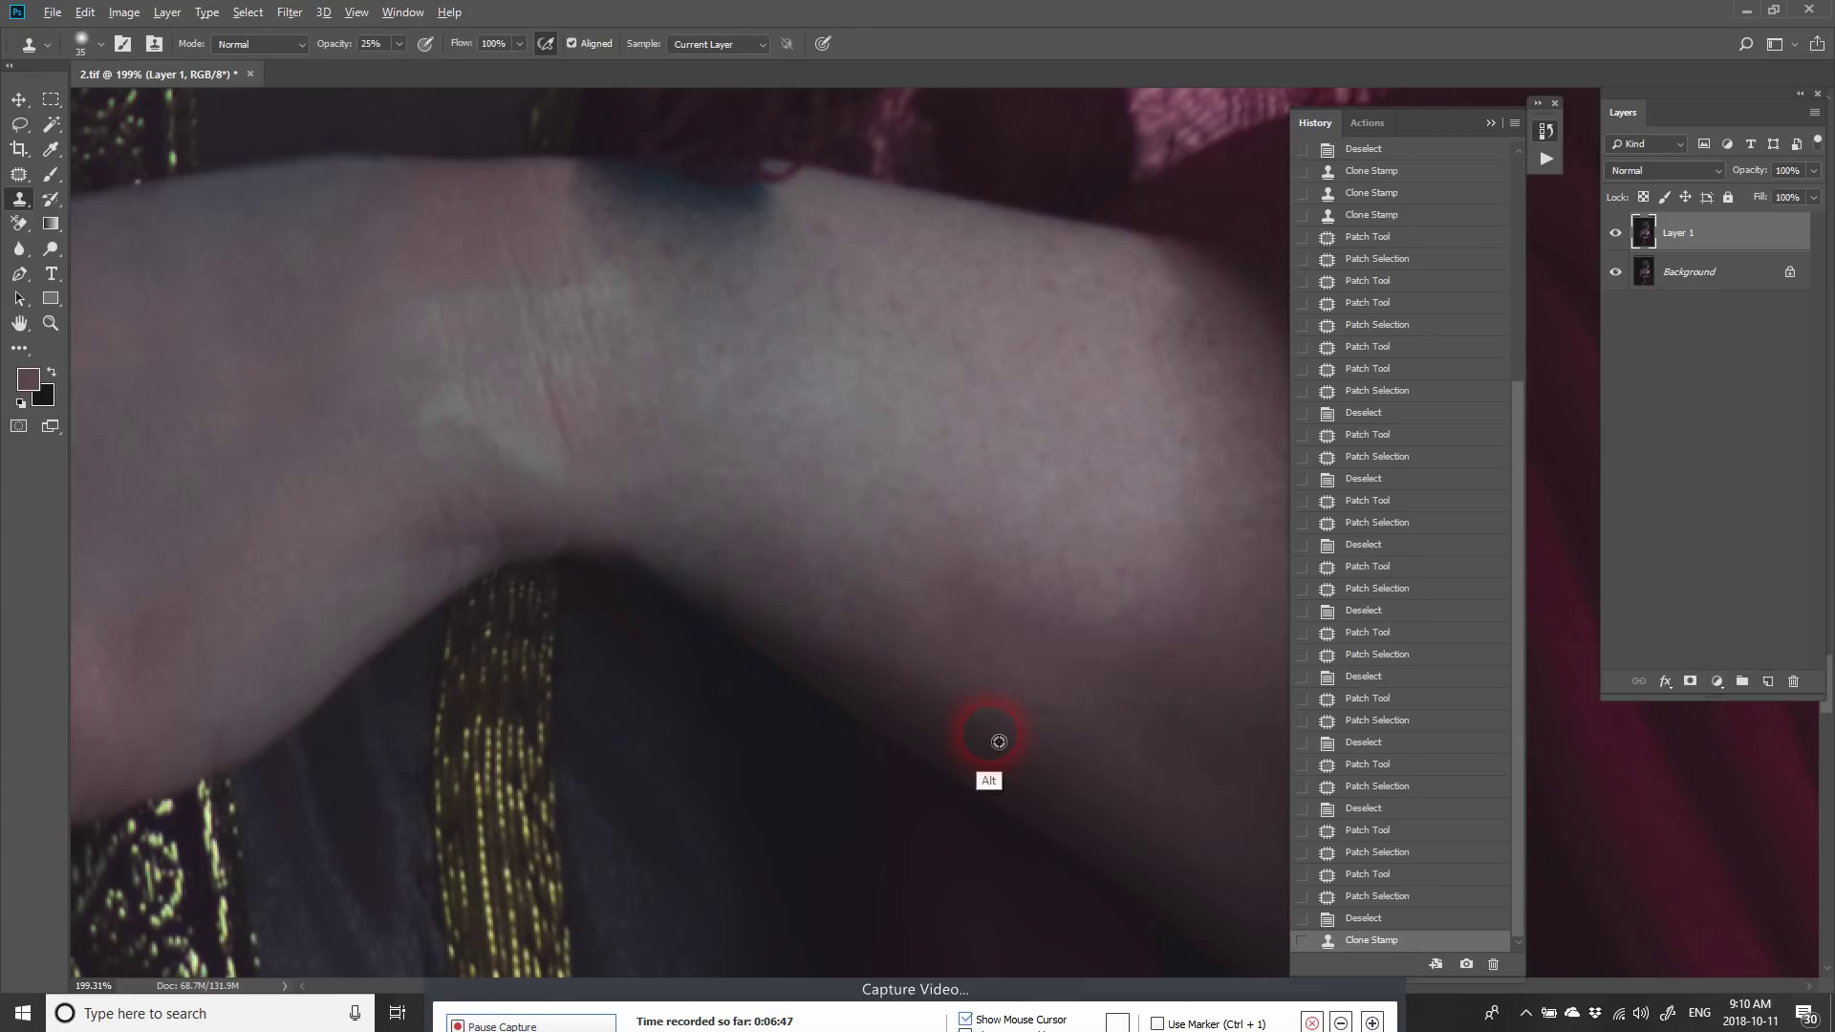
{"action": "left_click", "coordinate": [995, 742], "text": "alt"}
{"action": "mouse_move", "coordinate": [683, 566]}
{"action": "left_mouse_down"}
{"action": "mouse_move", "coordinate": [848, 667]}
{"action": "mouse_move", "coordinate": [808, 621]}
{"action": "mouse_move", "coordinate": [726, 592]}
{"action": "mouse_move", "coordinate": [962, 693]}
{"action": "left_mouse_up"}
Step: Reduce the brush size to 10 and clone forearm skin over the ink residue at the wrist's upper edge
{"action": "mouse_move", "coordinate": [758, 352]}
{"action": "left_mouse_down"}
{"action": "mouse_move", "coordinate": [795, 532]}
{"action": "mouse_move", "coordinate": [814, 543]}
{"action": "left_mouse_up"}
{"action": "left_click", "coordinate": [932, 459], "text": "alt"}
{"action": "key", "text": "bracketleft"}
{"action": "key", "text": "bracketleft"}
{"action": "left_click_drag", "start_coordinate": [837, 401], "coordinate": [854, 455]}
{"action": "key", "text": "bracketleft"}
{"action": "key", "text": "bracketleft"}
{"action": "key", "text": "bracketleft"}
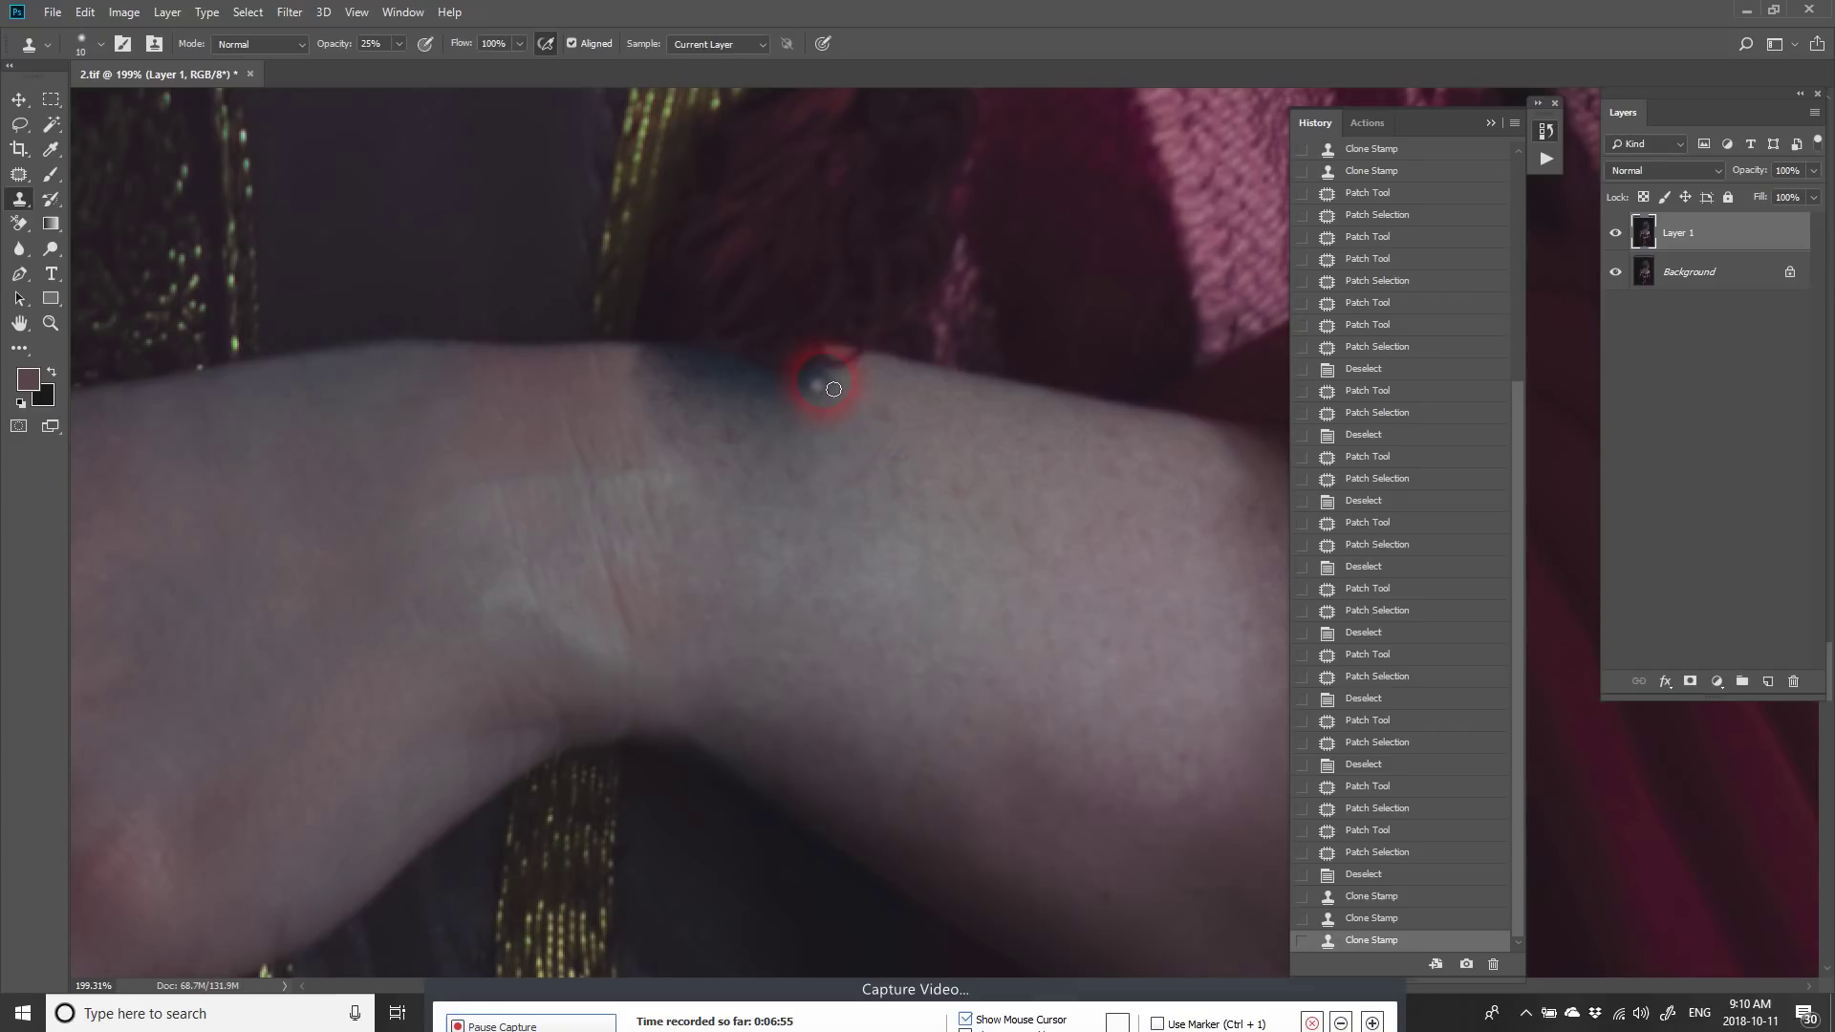
{"action": "mouse_move", "coordinate": [790, 394]}
{"action": "left_mouse_down"}
{"action": "mouse_move", "coordinate": [809, 376]}
{"action": "mouse_move", "coordinate": [788, 443]}
{"action": "left_mouse_up"}
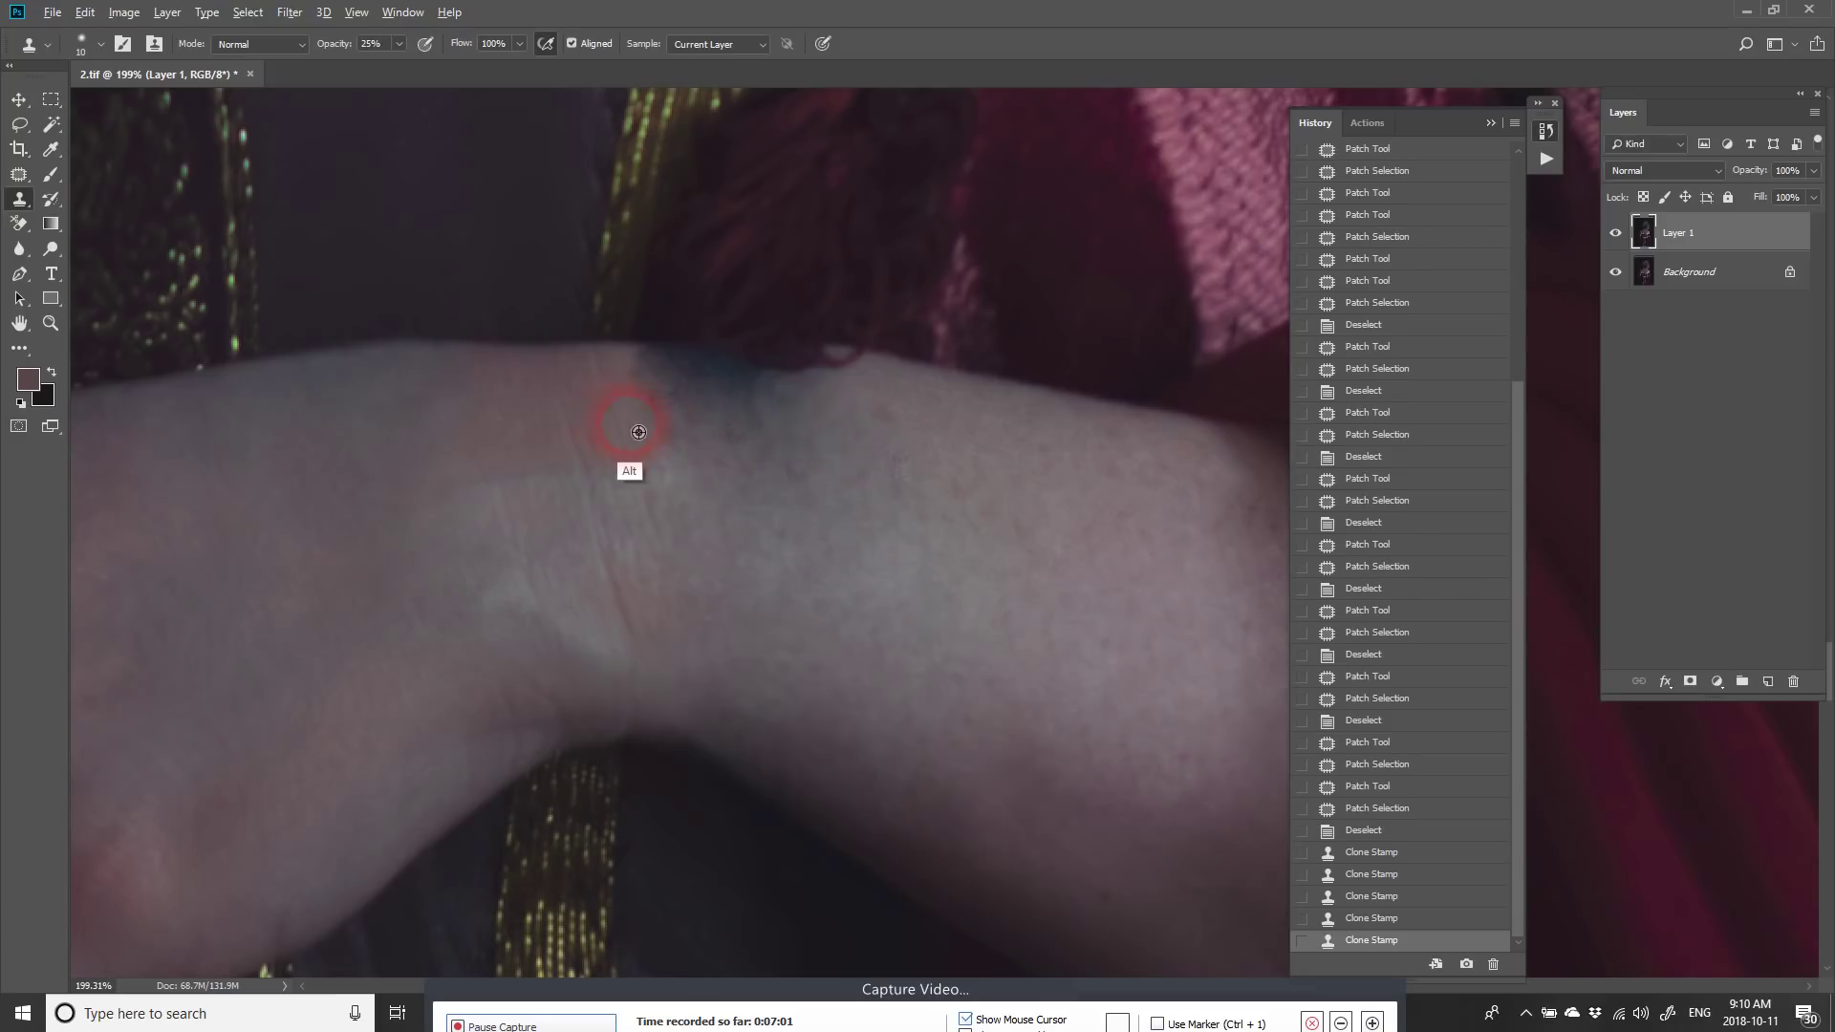
Step: Build up resampled skin over the remaining blue ink beside the wrist creases with repeated Clone Stamp strokes
{"action": "left_click", "coordinate": [763, 524], "text": "alt"}
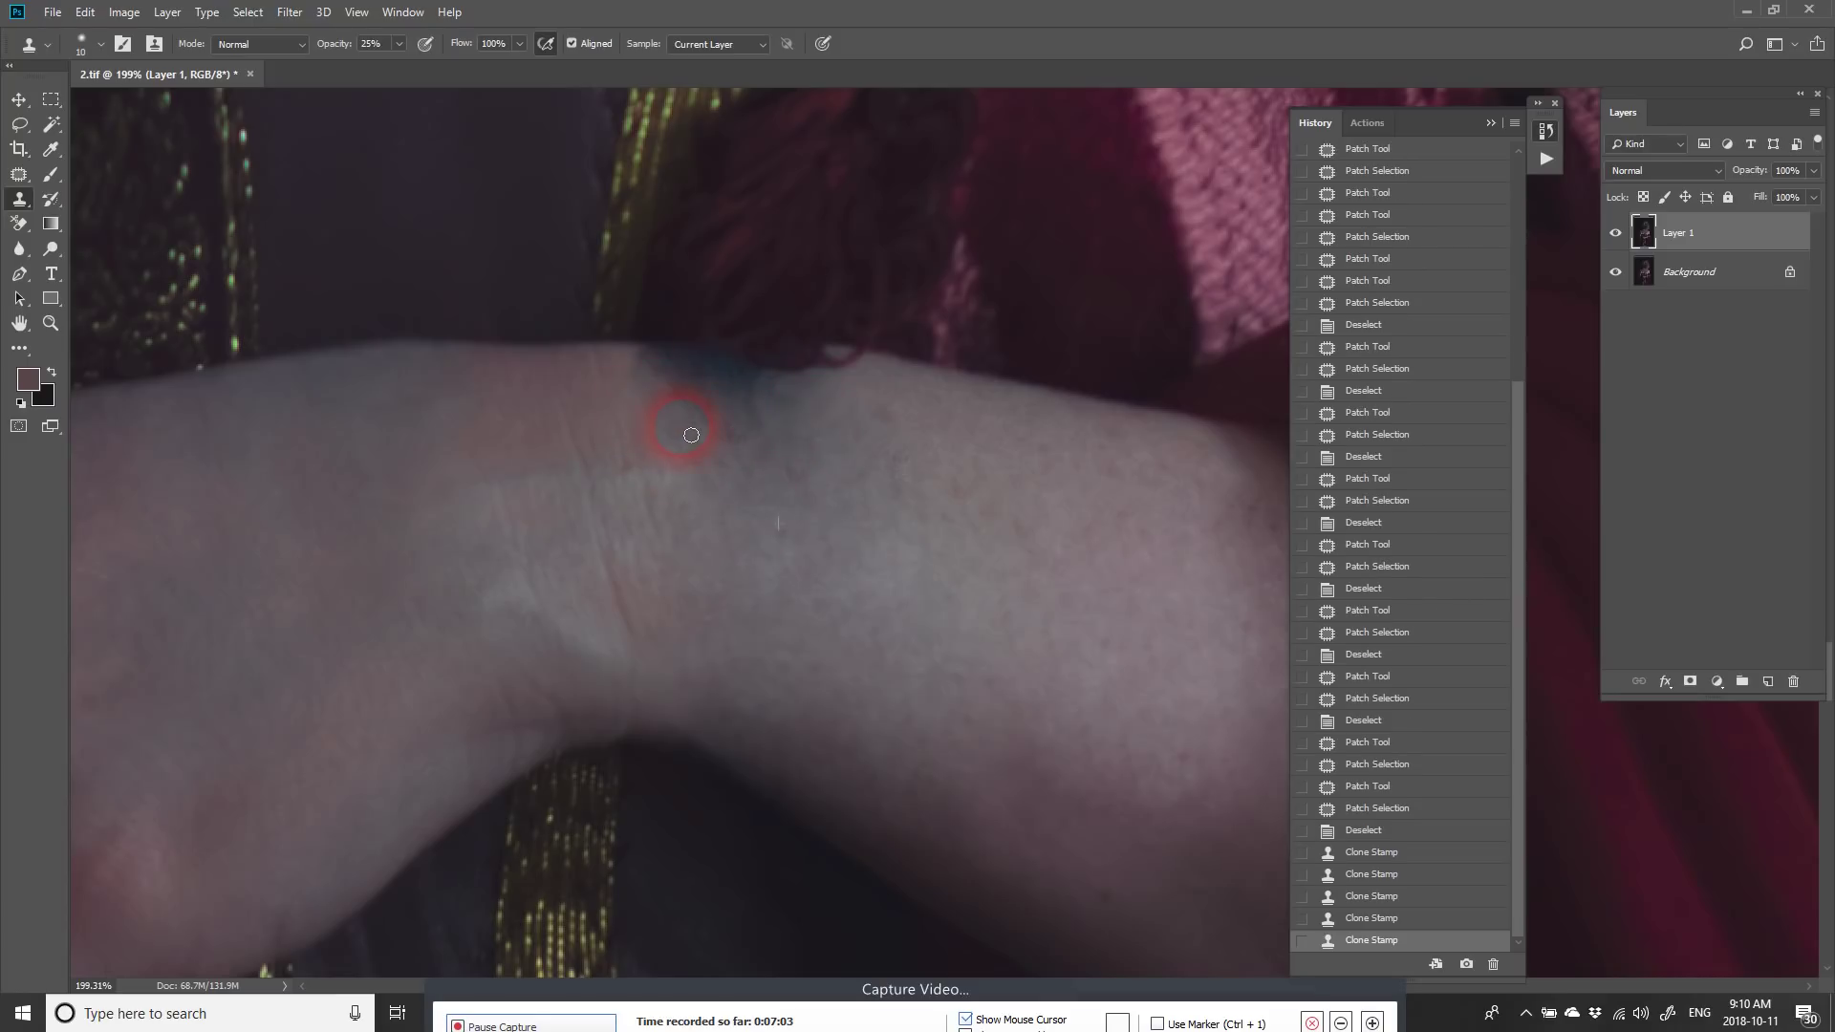
{"action": "mouse_move", "coordinate": [748, 413]}
{"action": "left_mouse_down"}
{"action": "mouse_move", "coordinate": [648, 371]}
{"action": "mouse_move", "coordinate": [691, 374]}
{"action": "mouse_move", "coordinate": [686, 359]}
{"action": "mouse_move", "coordinate": [791, 386]}
{"action": "mouse_move", "coordinate": [718, 394]}
{"action": "left_mouse_up"}
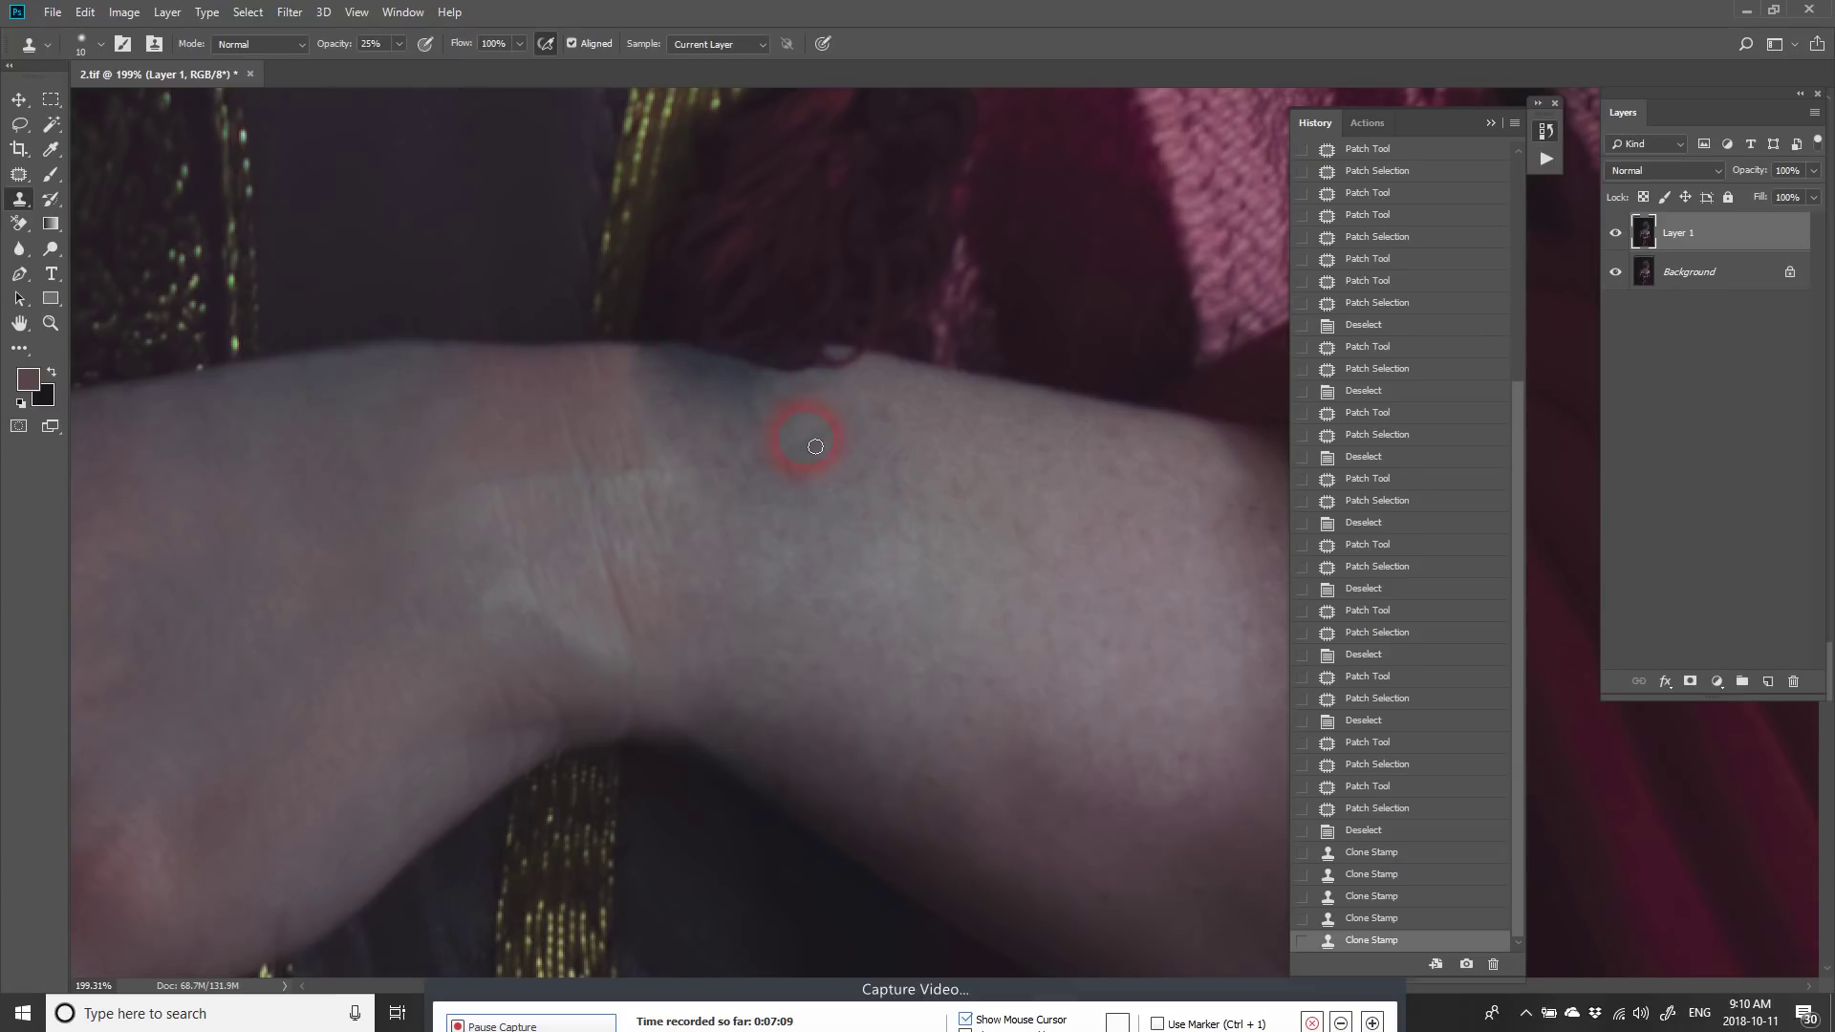
{"action": "left_click_drag", "start_coordinate": [815, 446], "coordinate": [824, 454]}
{"action": "left_click", "coordinate": [869, 485], "text": "alt"}
{"action": "mouse_move", "coordinate": [675, 376]}
{"action": "left_mouse_down"}
{"action": "mouse_move", "coordinate": [747, 389]}
{"action": "mouse_move", "coordinate": [698, 385]}
{"action": "mouse_move", "coordinate": [703, 424]}
{"action": "mouse_move", "coordinate": [729, 437]}
{"action": "mouse_move", "coordinate": [707, 446]}
{"action": "mouse_move", "coordinate": [679, 436]}
{"action": "mouse_move", "coordinate": [682, 394]}
{"action": "mouse_move", "coordinate": [664, 387]}
{"action": "mouse_move", "coordinate": [693, 381]}
{"action": "mouse_move", "coordinate": [672, 389]}
{"action": "mouse_move", "coordinate": [723, 435]}
{"action": "mouse_move", "coordinate": [722, 482]}
{"action": "mouse_move", "coordinate": [763, 464]}
{"action": "left_mouse_up"}
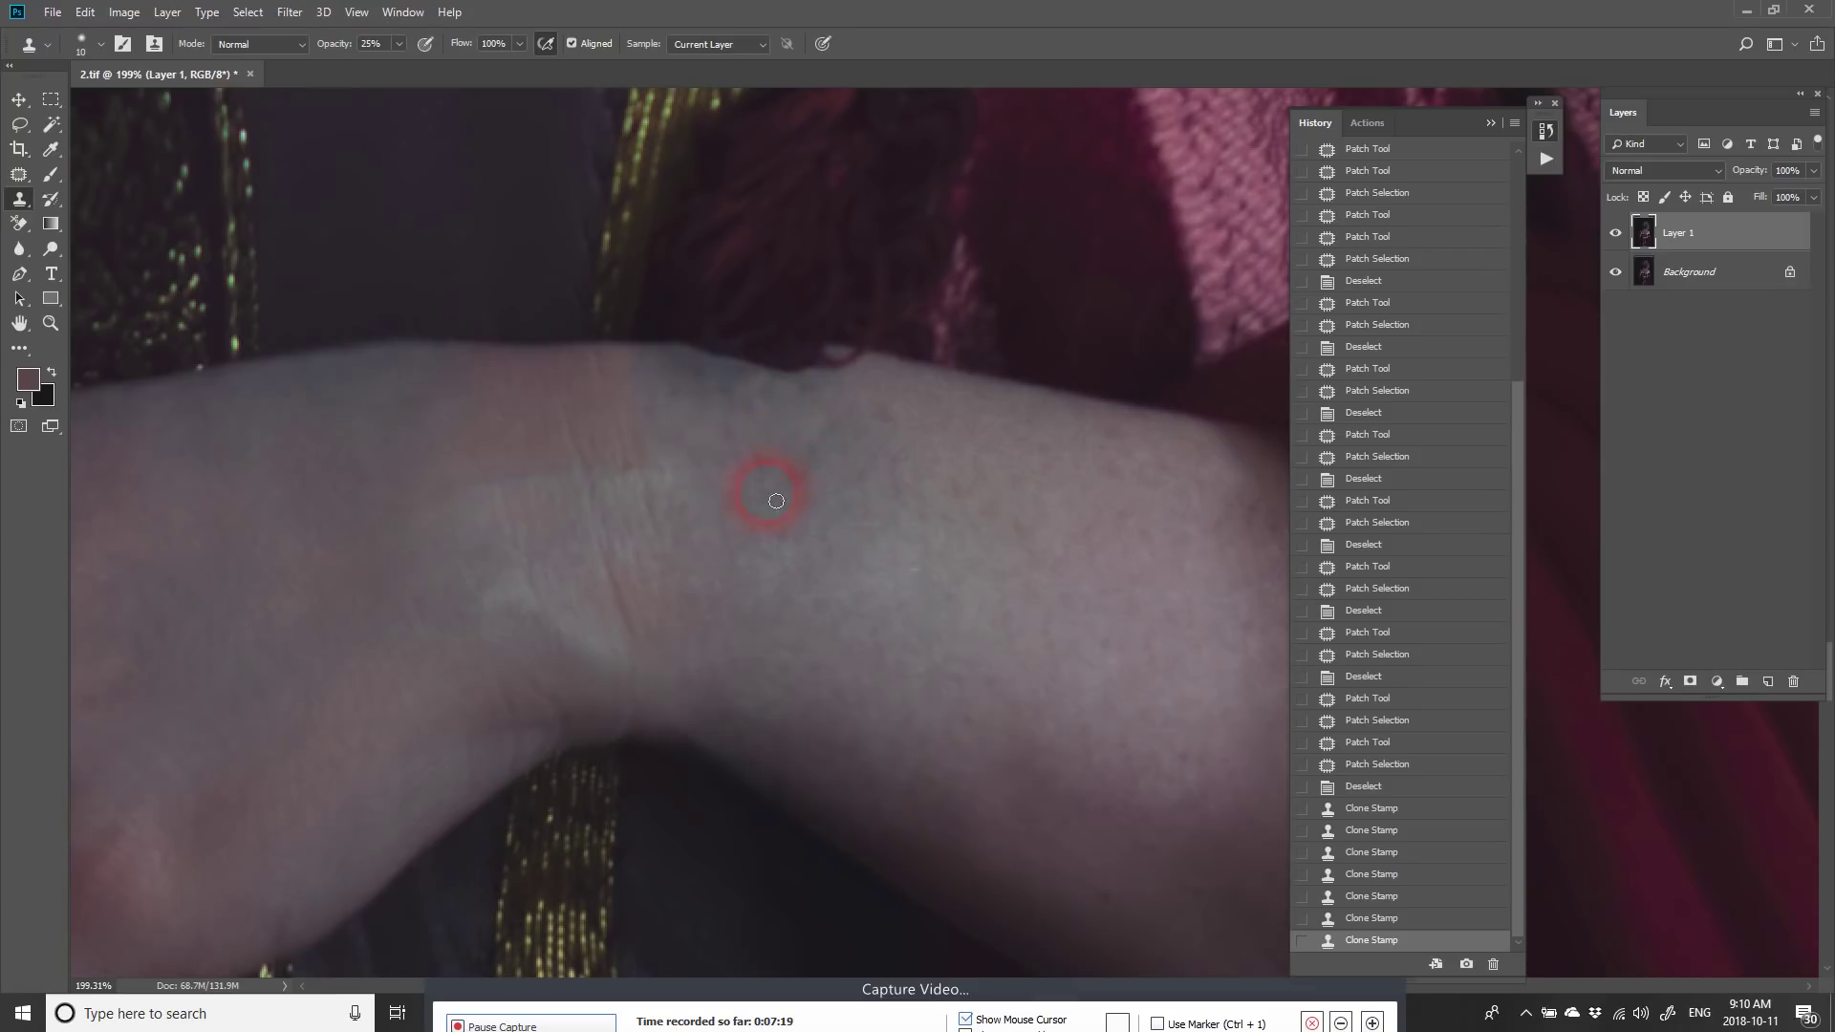
{"action": "mouse_move", "coordinate": [776, 501]}
{"action": "left_mouse_down"}
{"action": "mouse_move", "coordinate": [766, 463]}
{"action": "mouse_move", "coordinate": [766, 491]}
{"action": "left_mouse_up"}
Step: Patch the last bluish strip along the wrist's upper edge with clean skin from below it
{"action": "key", "text": "j"}
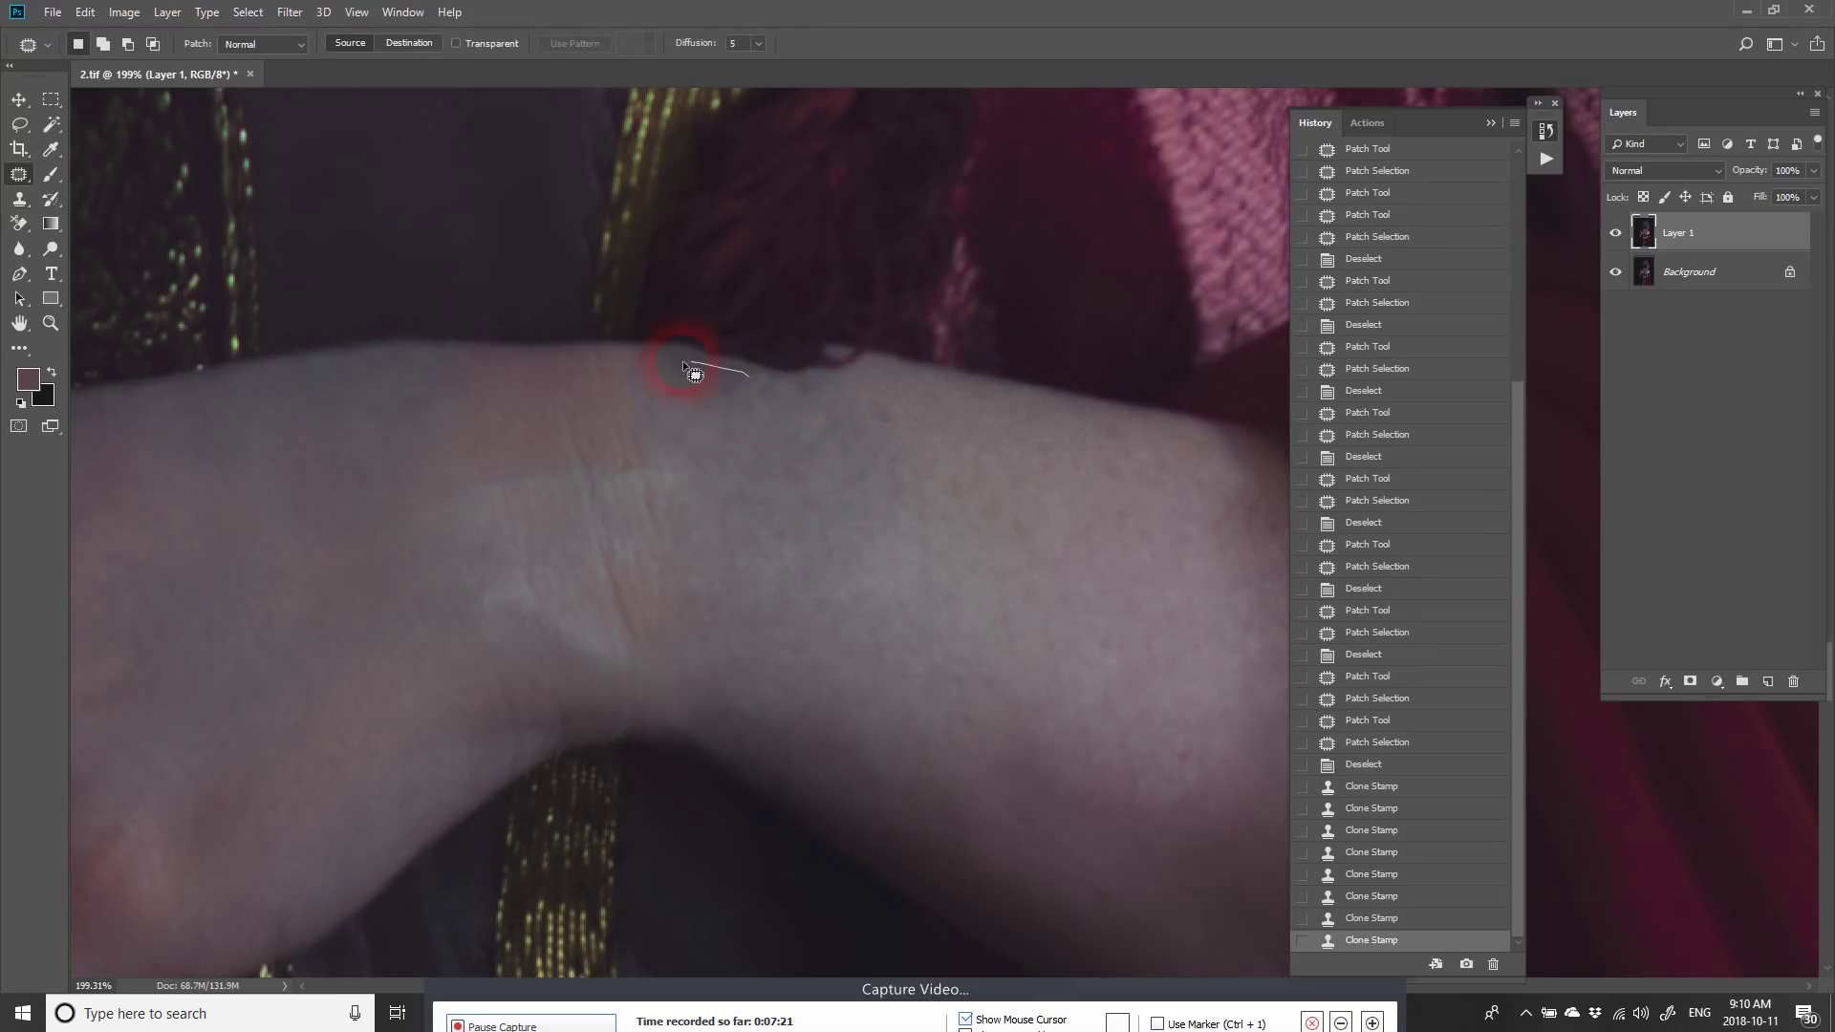
{"action": "left_click_drag", "start_coordinate": [780, 382], "coordinate": [751, 375]}
{"action": "mouse_move", "coordinate": [795, 440]}
{"action": "left_mouse_down"}
{"action": "mouse_move", "coordinate": [968, 548]}
{"action": "mouse_move", "coordinate": [738, 497]}
{"action": "mouse_move", "coordinate": [856, 592]}
{"action": "mouse_move", "coordinate": [818, 451]}
{"action": "left_mouse_up"}
{"action": "key", "text": "ctrl+d"}
{"action": "left_click_drag", "start_coordinate": [813, 516], "coordinate": [882, 543]}
{"action": "key", "text": "z"}
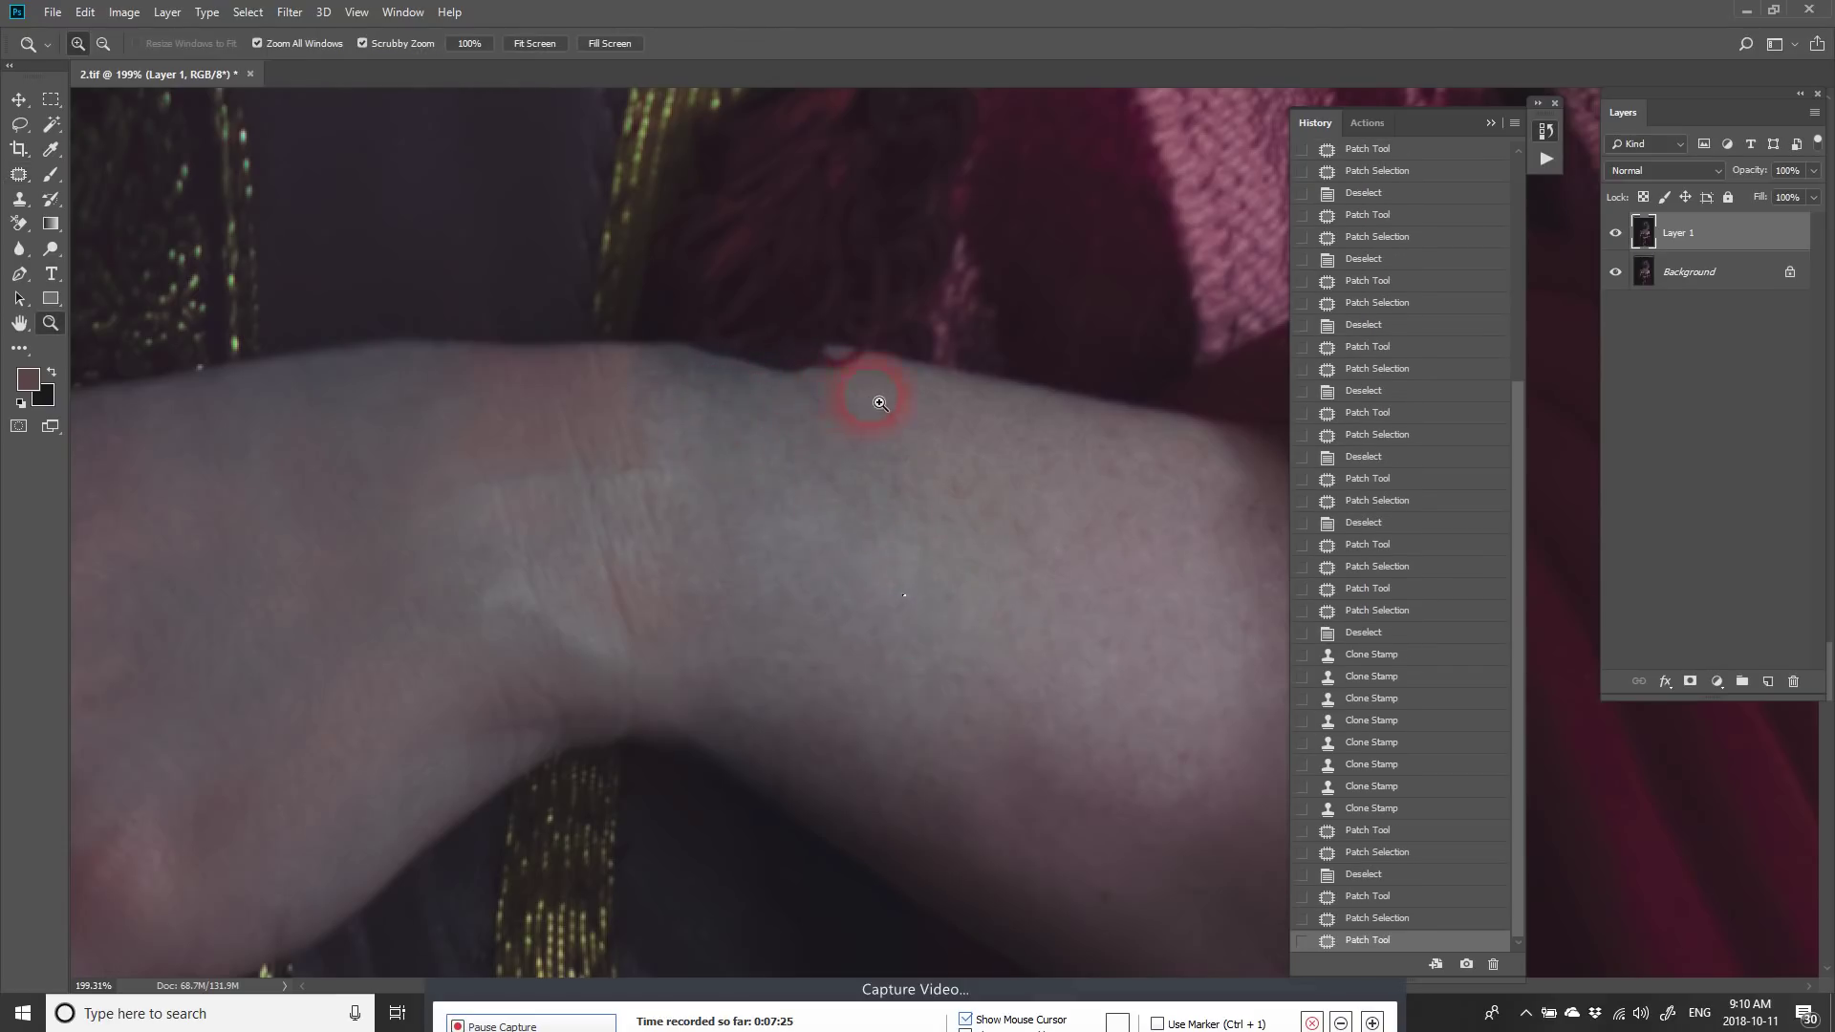
{"action": "left_click_drag", "start_coordinate": [873, 393], "coordinate": [744, 499]}
{"action": "key", "text": "ctrl+d"}
{"action": "left_click_drag", "start_coordinate": [842, 409], "coordinate": [888, 595]}
{"action": "left_click_drag", "start_coordinate": [873, 473], "coordinate": [828, 563]}
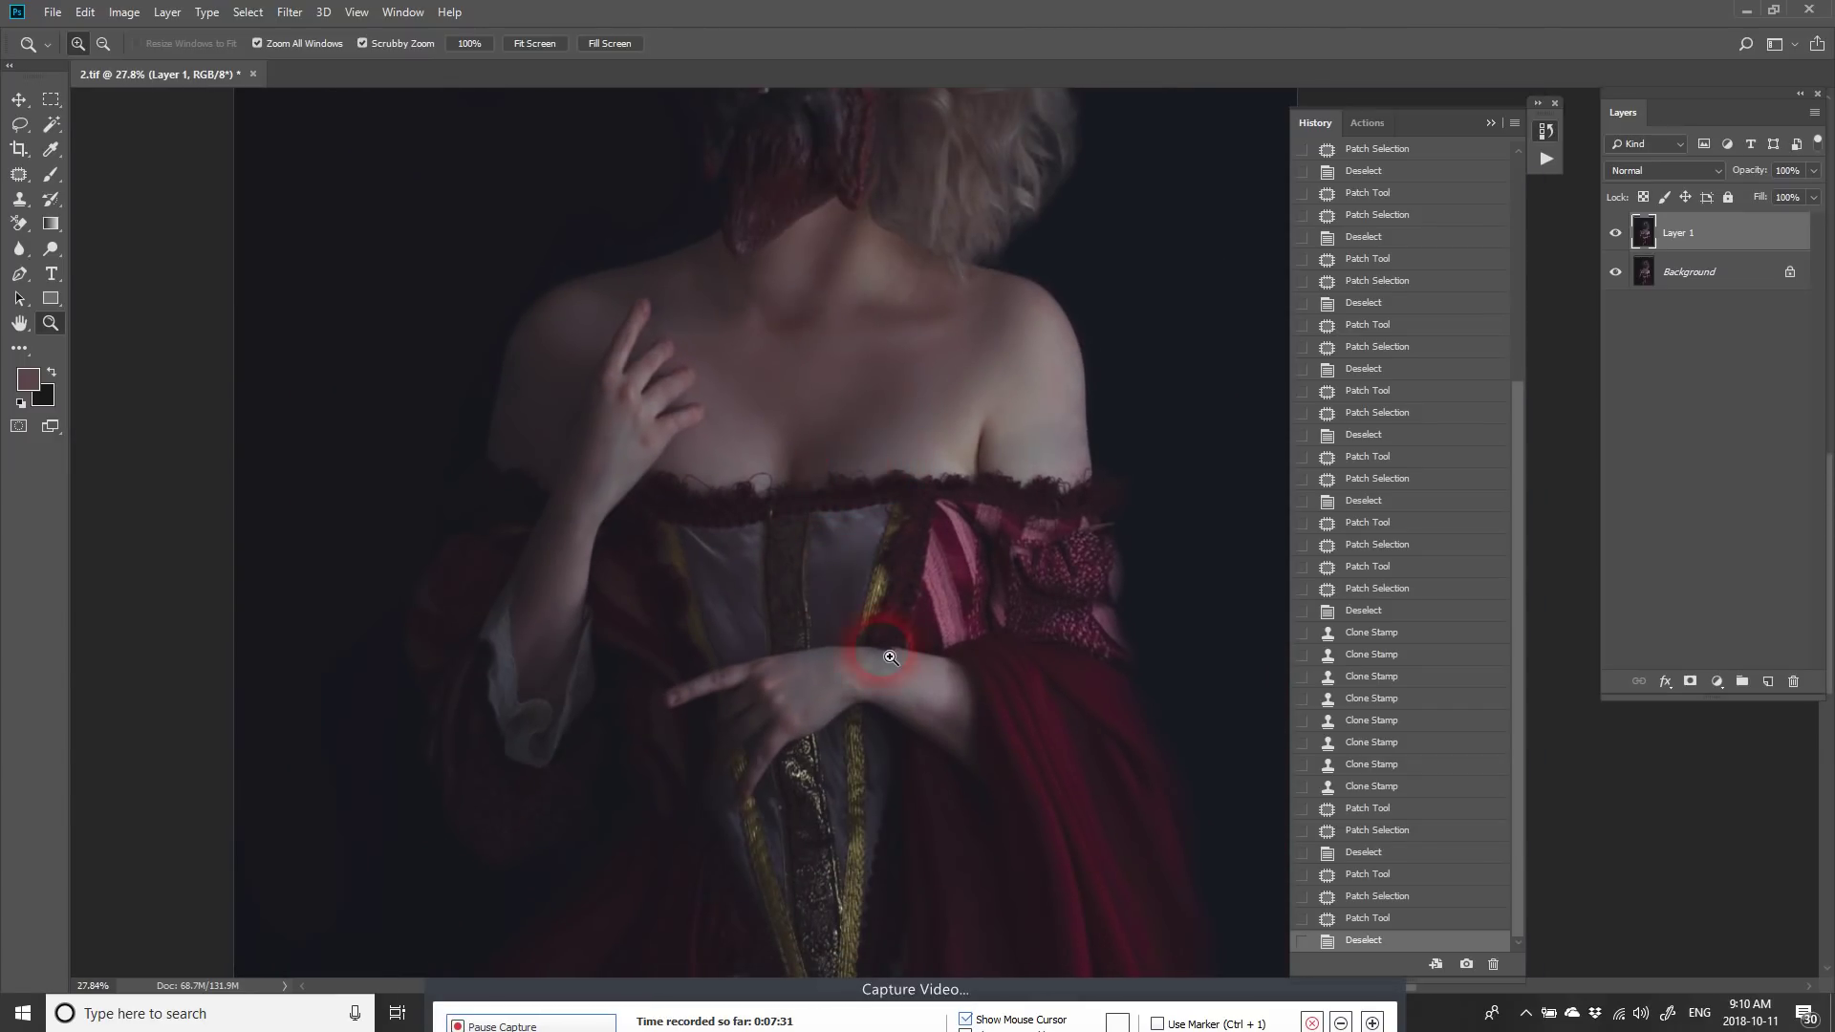
{"action": "scroll", "coordinate": [813, 478], "scroll_direction": "up", "scroll_amount": 1}
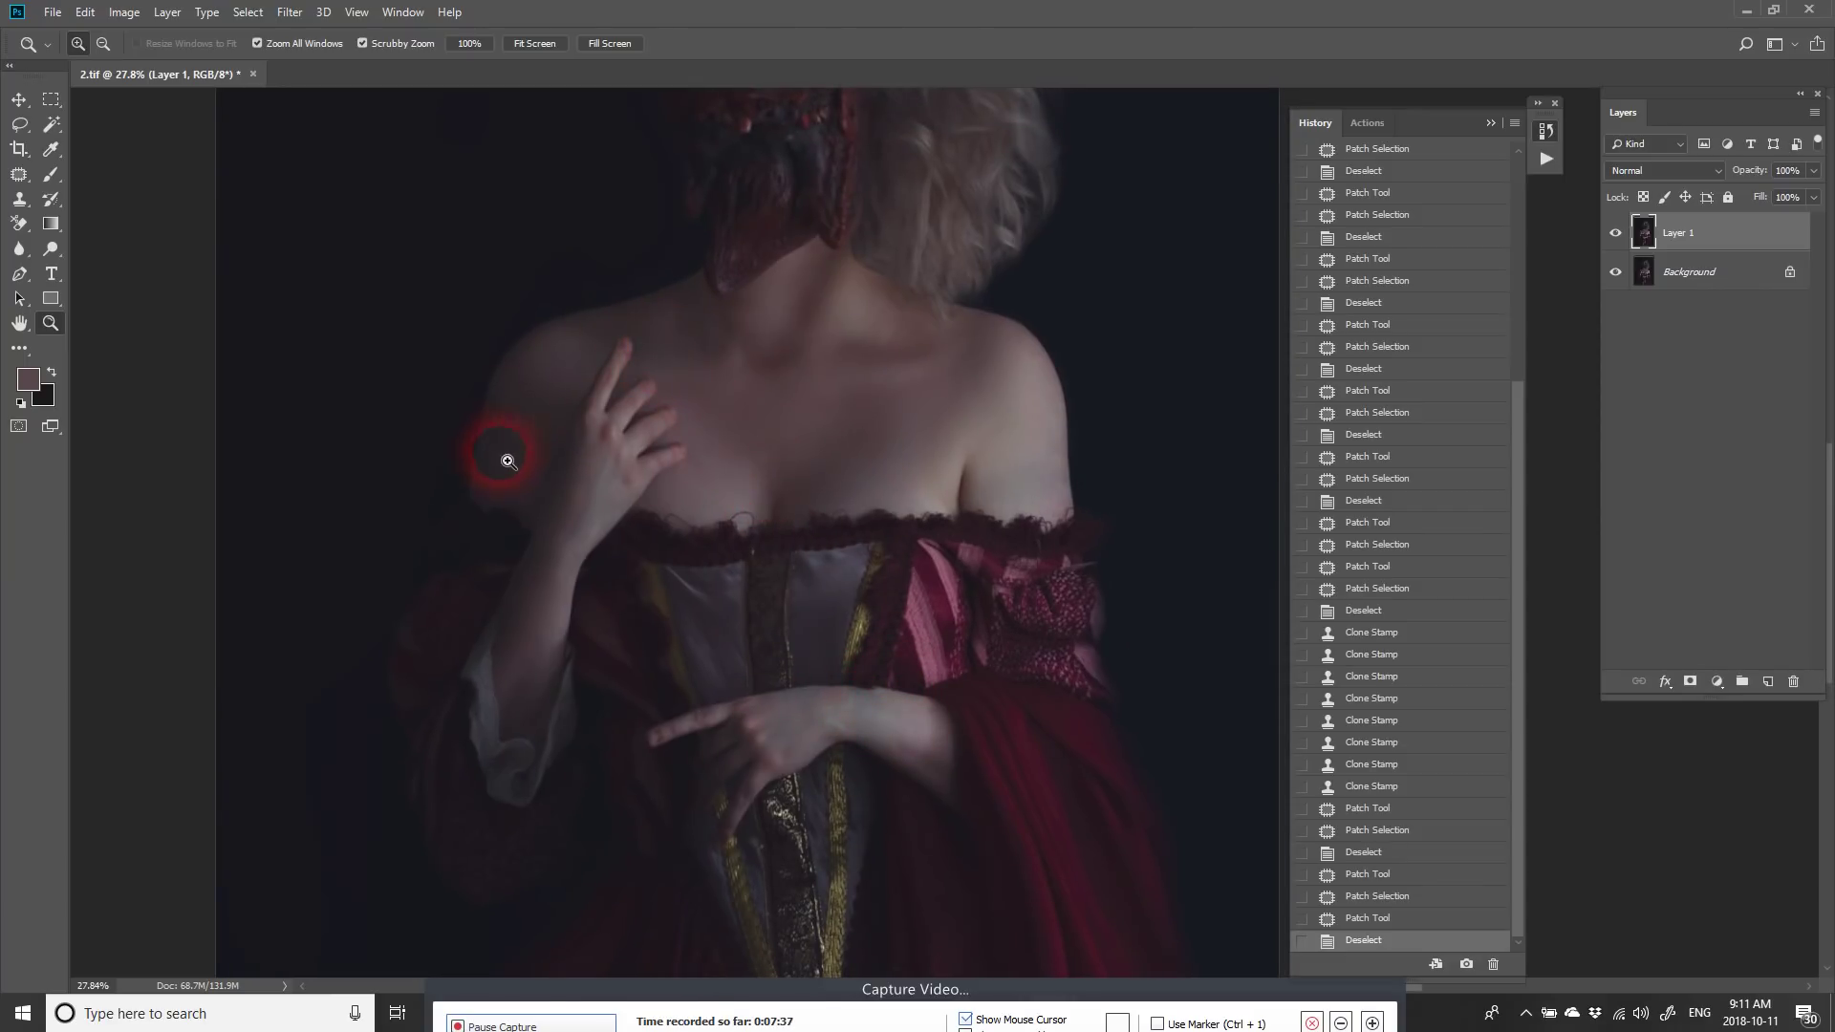
{"action": "scroll", "coordinate": [573, 440], "scroll_direction": "up", "scroll_amount": 2}
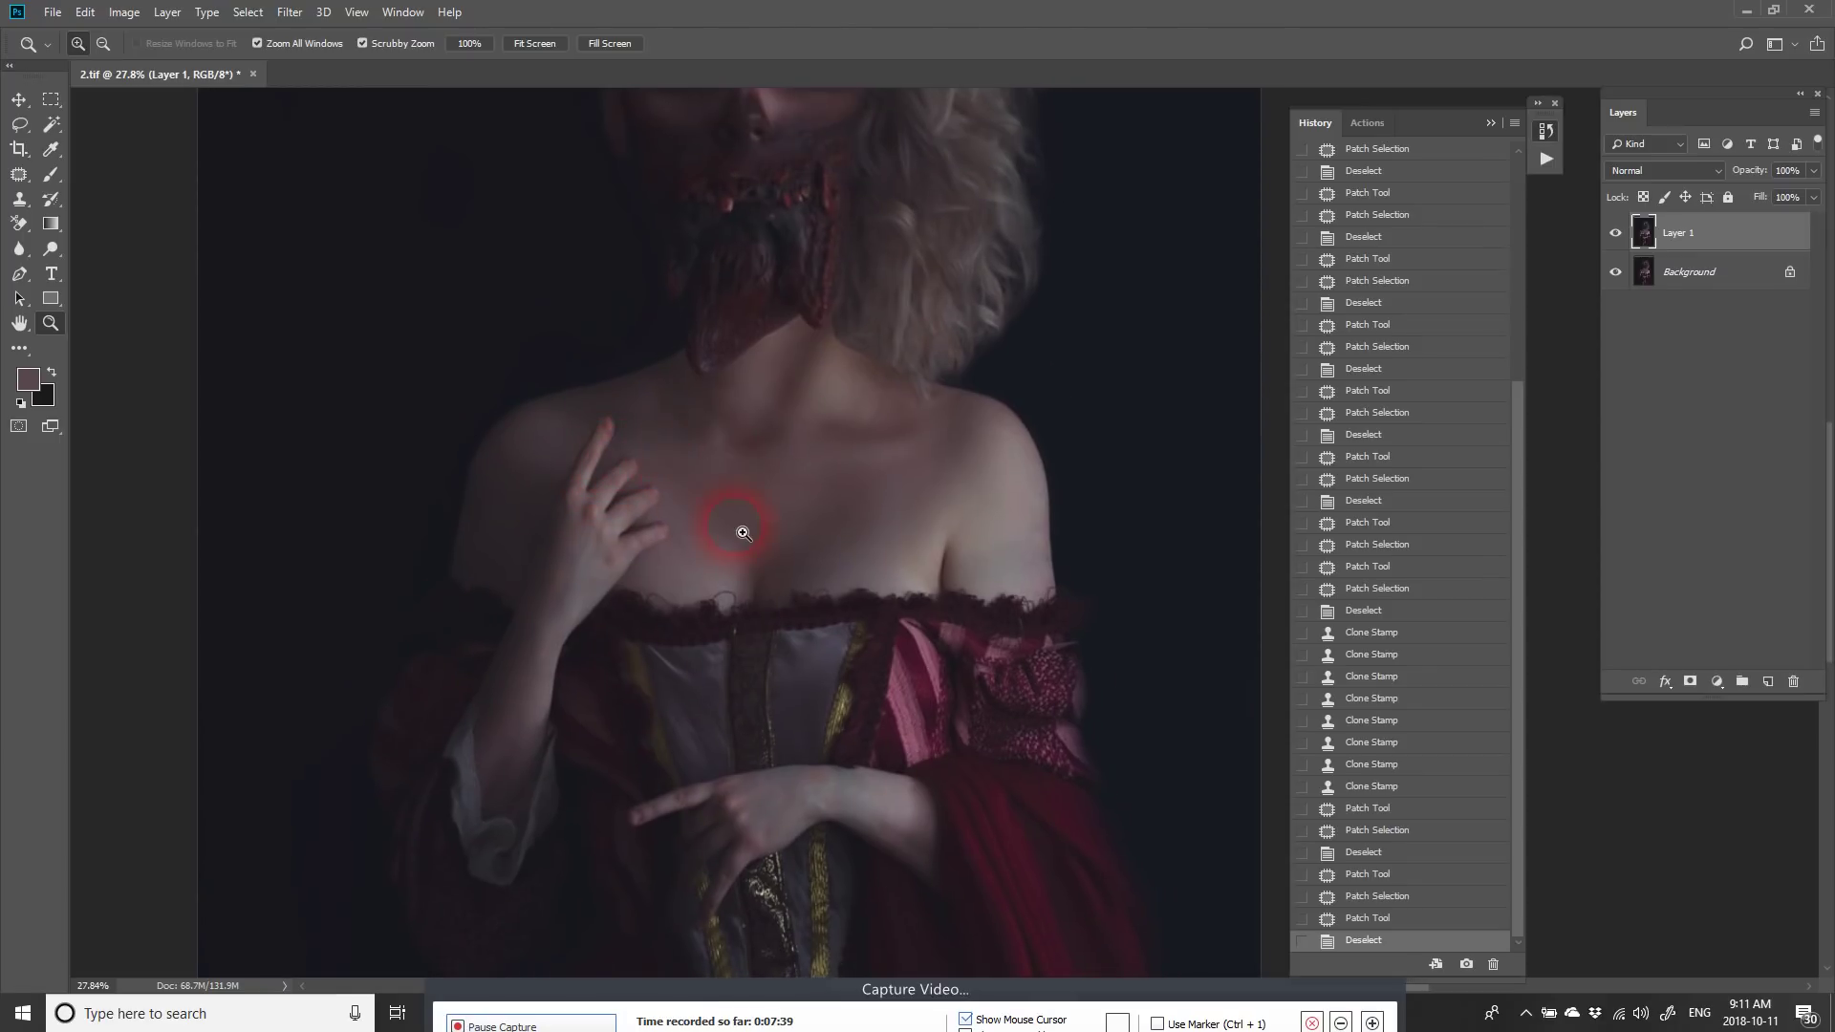
Step: Compare the retouched portrait with the original by hiding Layer 1 and showing it again
{"action": "left_click", "coordinate": [1616, 234]}
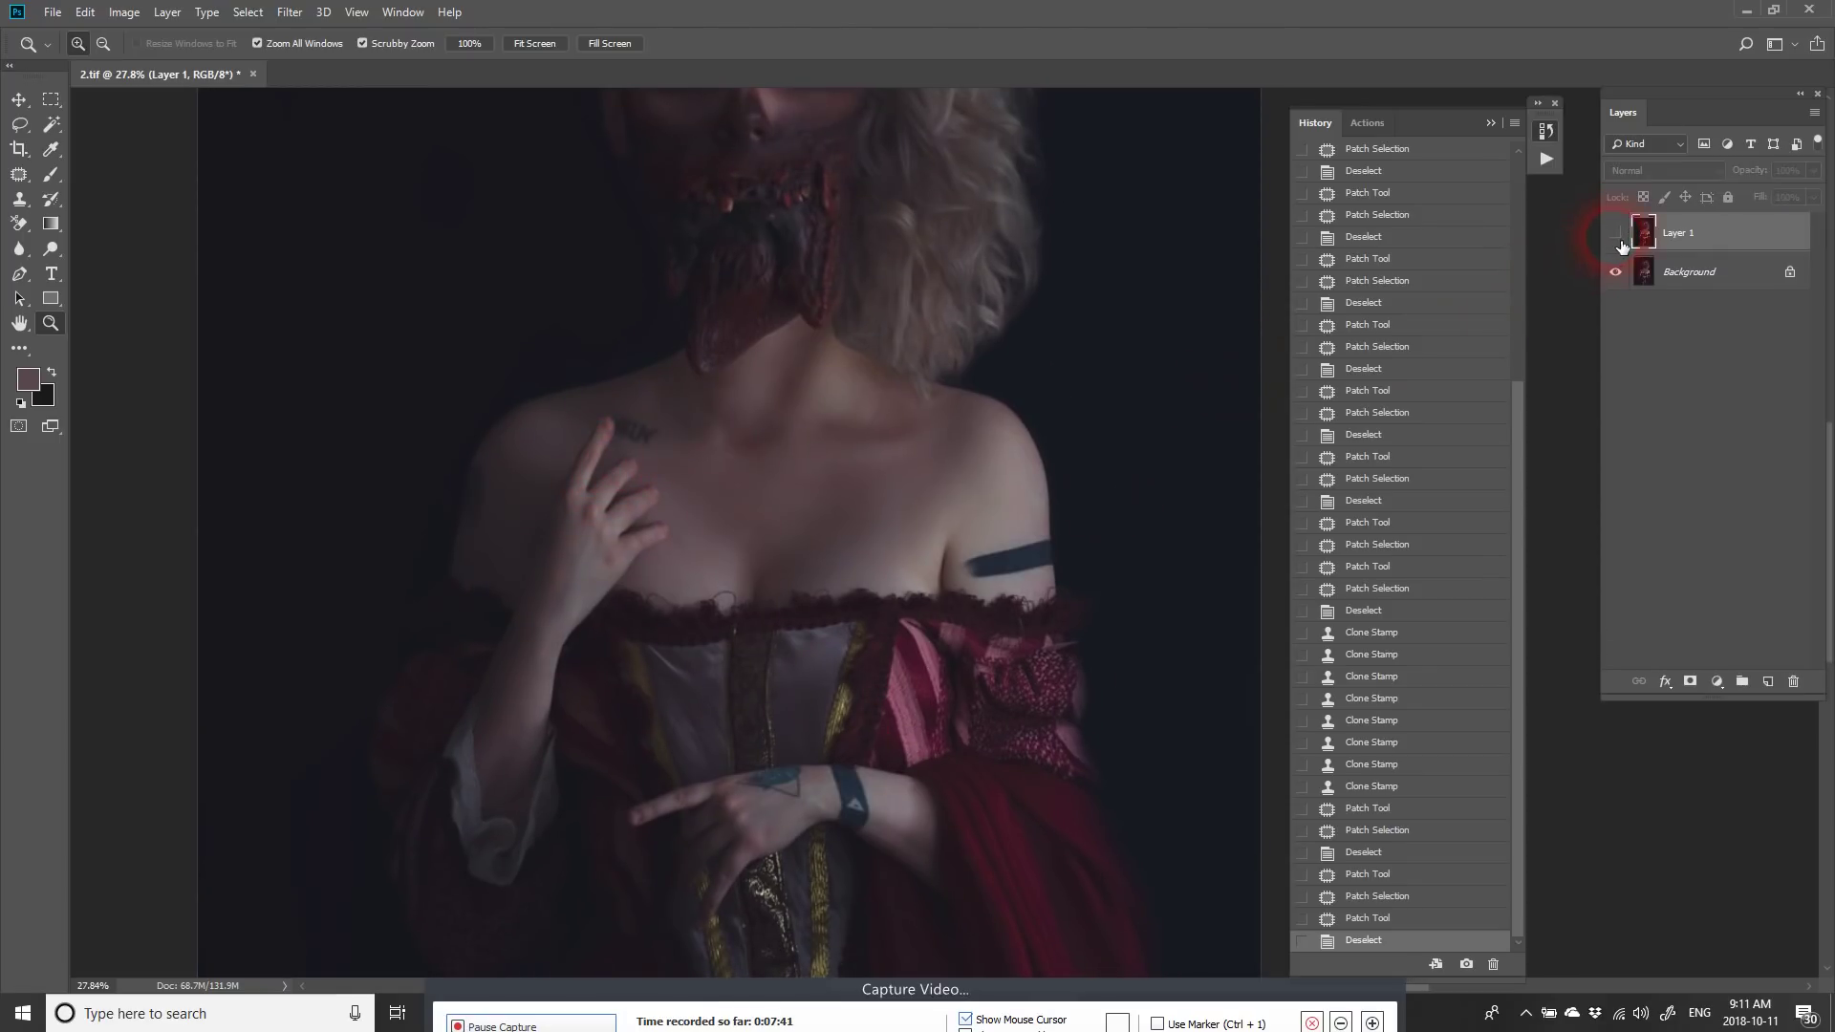
{"action": "left_click", "coordinate": [1617, 235]}
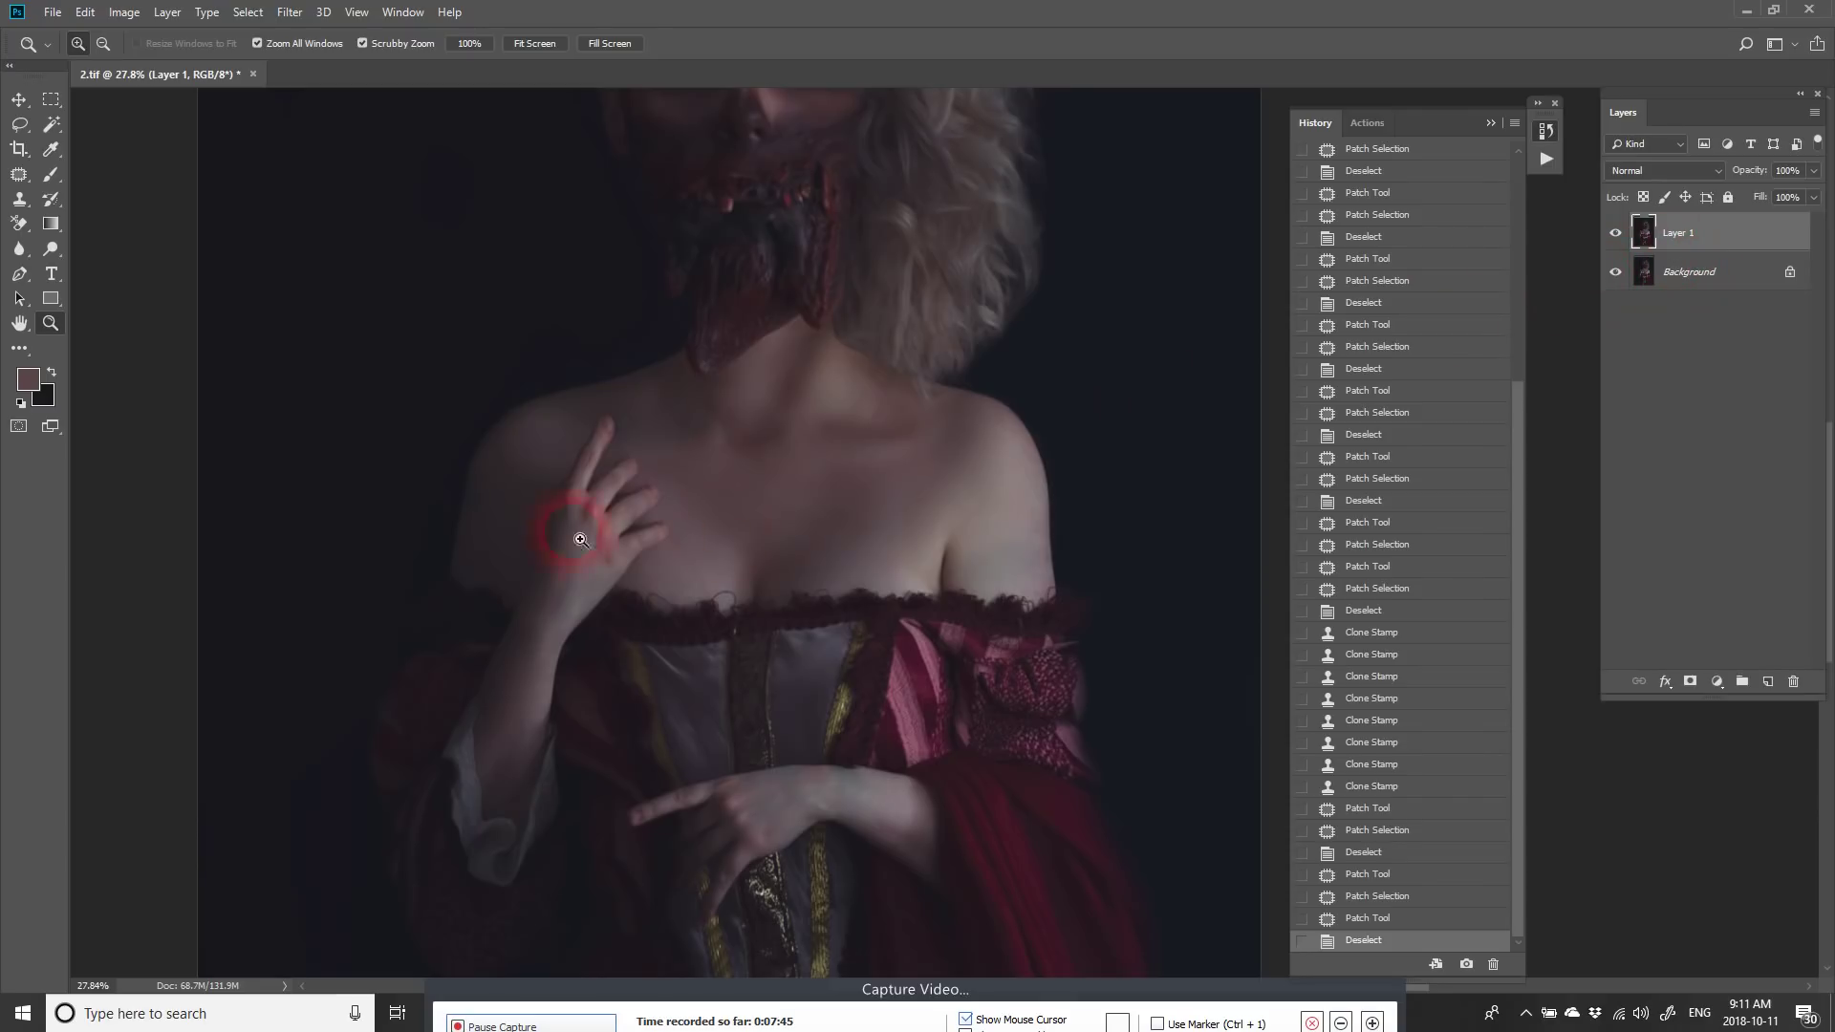
{"action": "left_click_drag", "start_coordinate": [694, 461], "coordinate": [675, 497]}
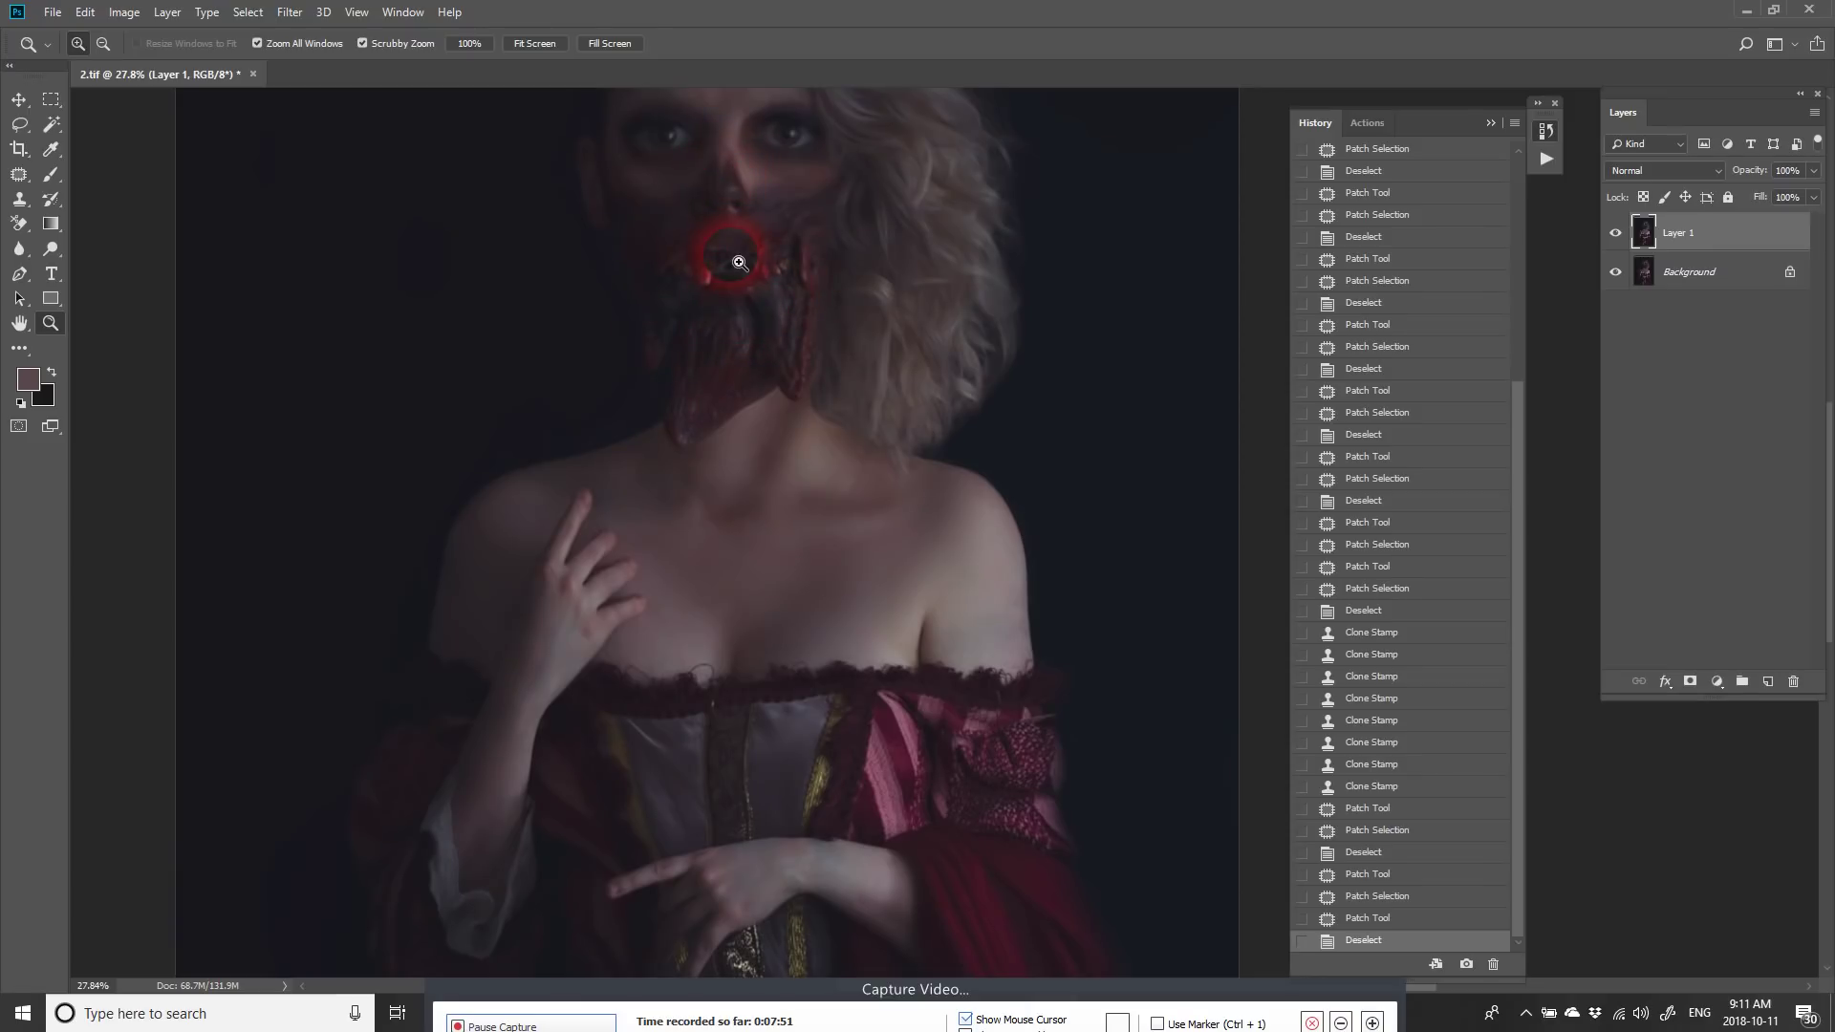
Step: Merge Layer 1 with the Background layer and duplicate the merged image twice
{"action": "left_click", "coordinate": [1704, 277], "text": "shift"}
{"action": "key", "text": "ctrl+e"}
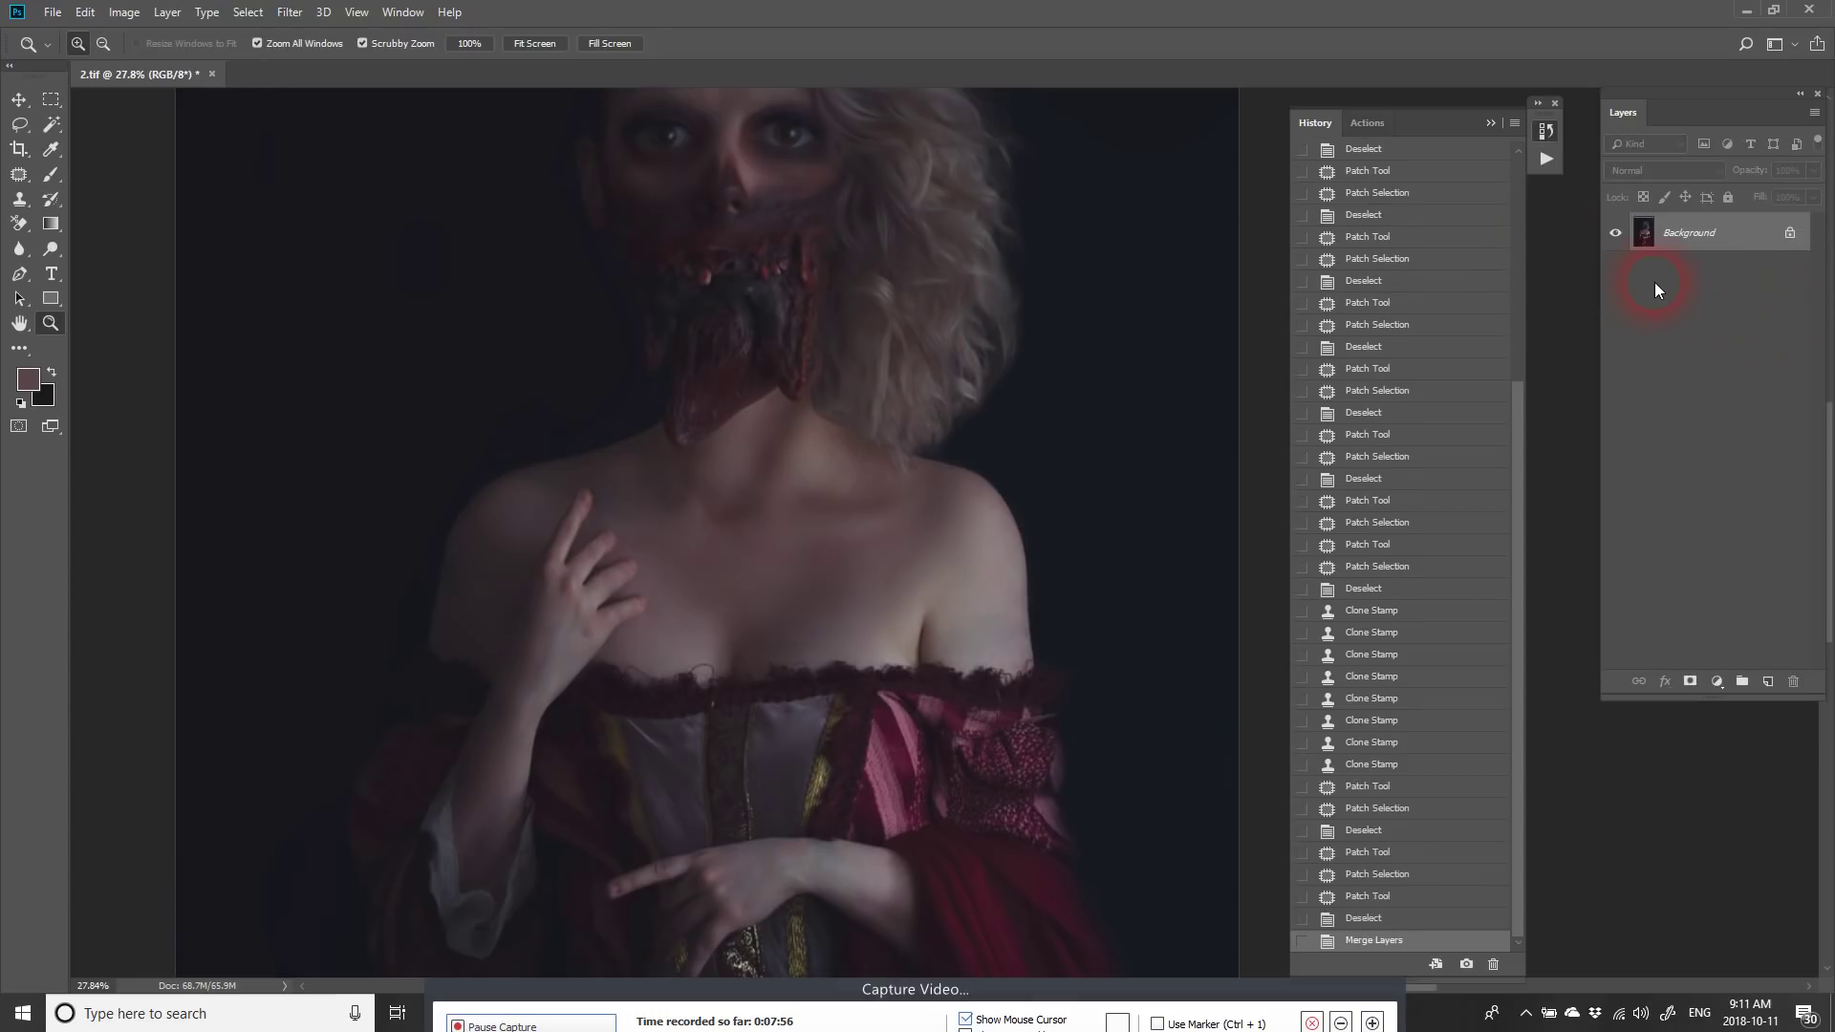
{"action": "key", "text": "ctrl+j"}
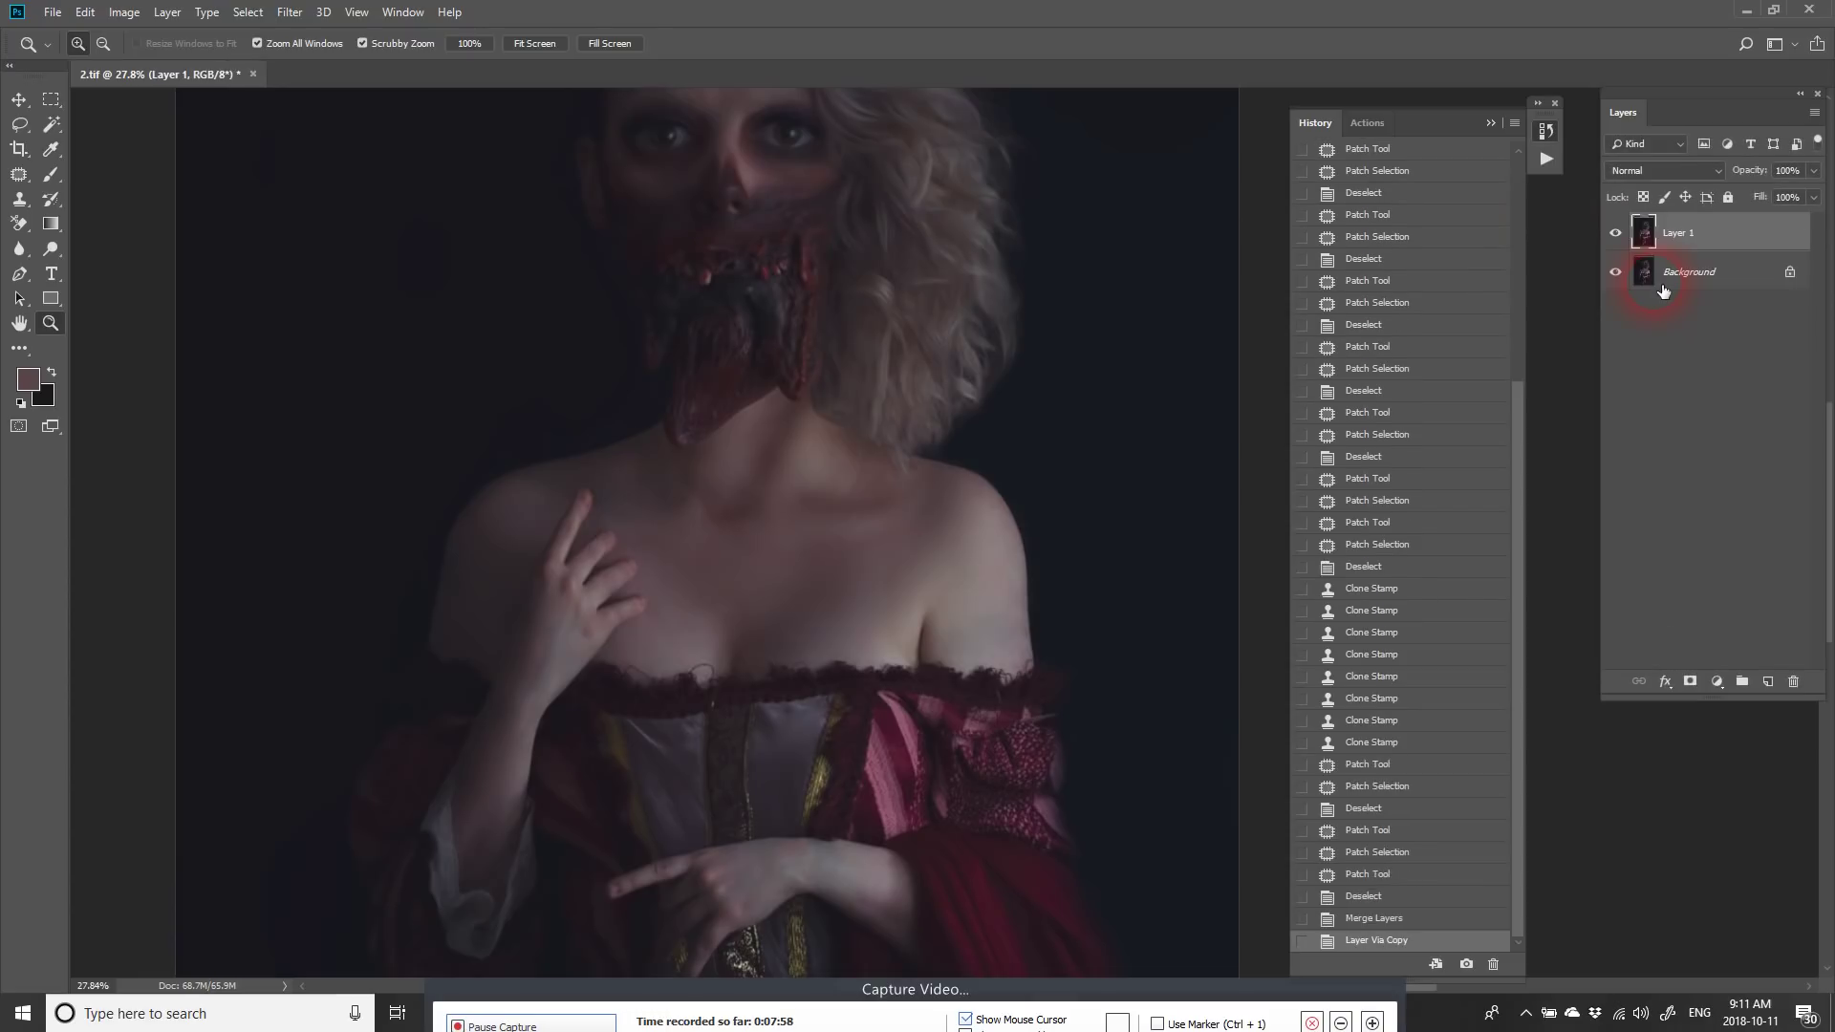
{"action": "key", "text": "ctrl+j"}
Step: Rename the lower duplicate layer blur and the upper duplicate layer Texture
{"action": "double_click", "coordinate": [1686, 275]}
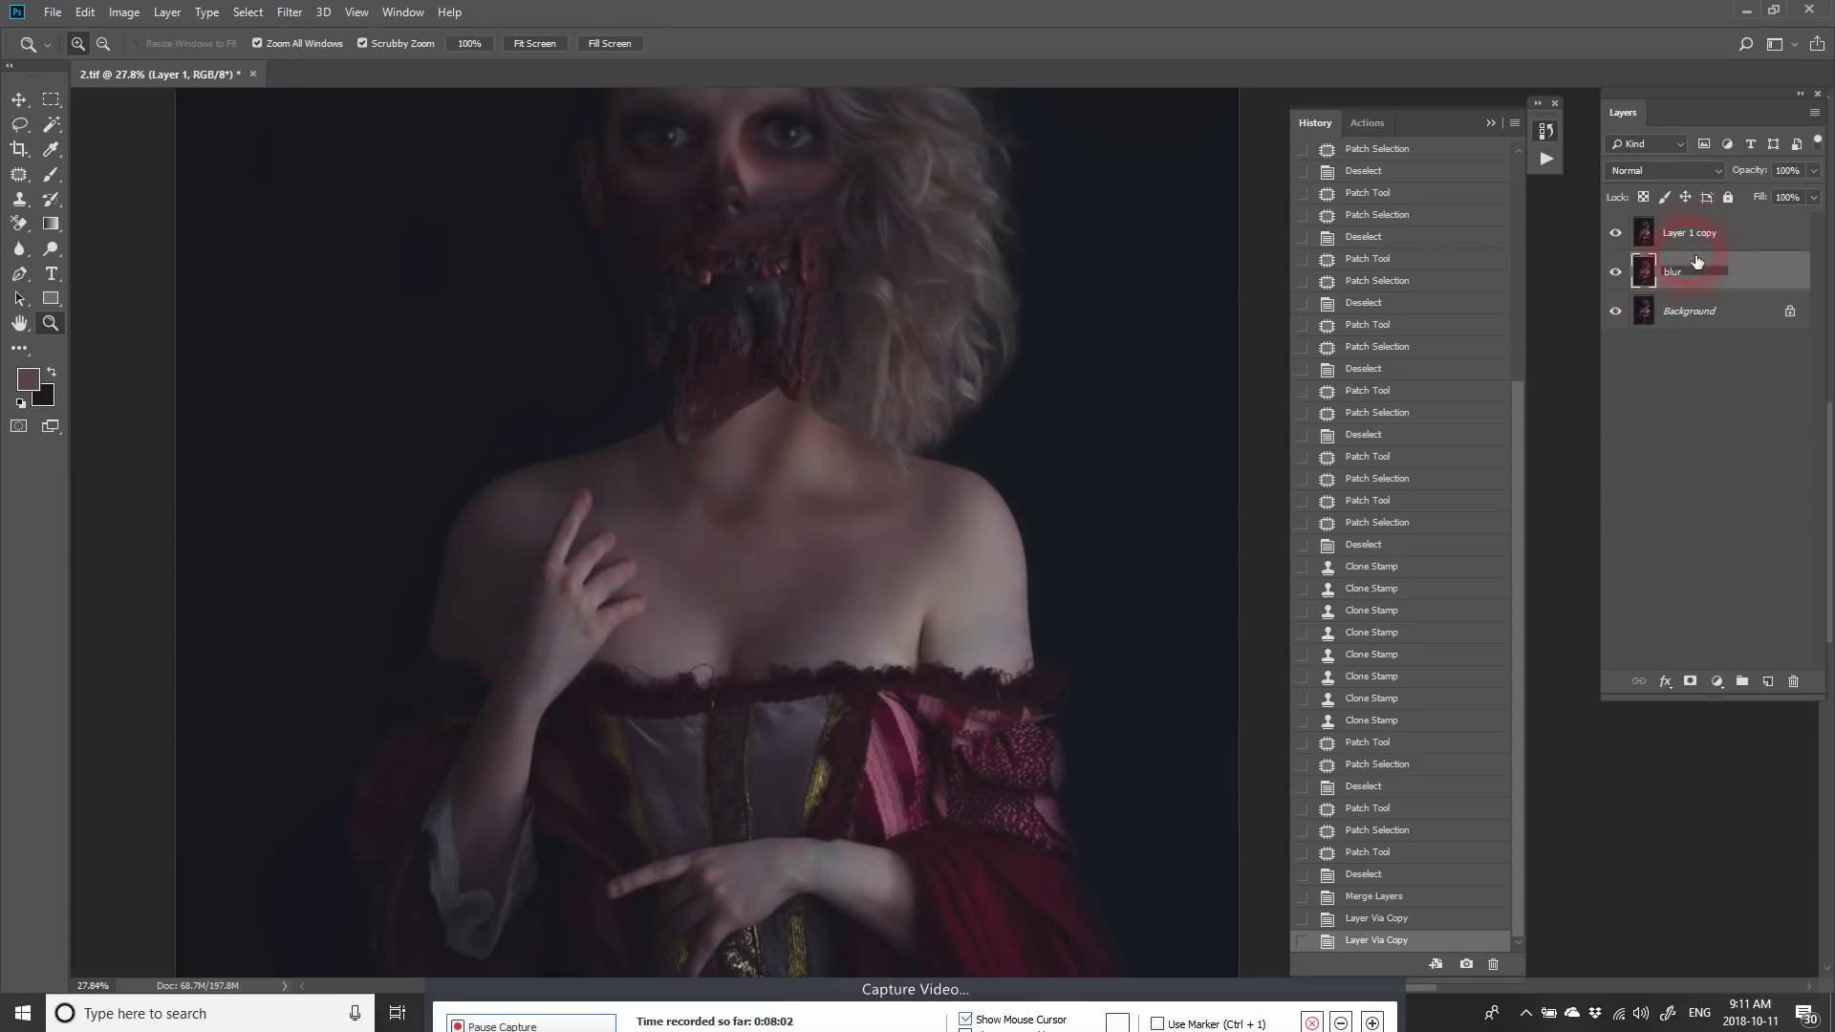
{"action": "type", "text": "blur"}
{"action": "key", "text": "Return"}
{"action": "double_click", "coordinate": [1708, 235]}
{"action": "type", "text": "Texture"}
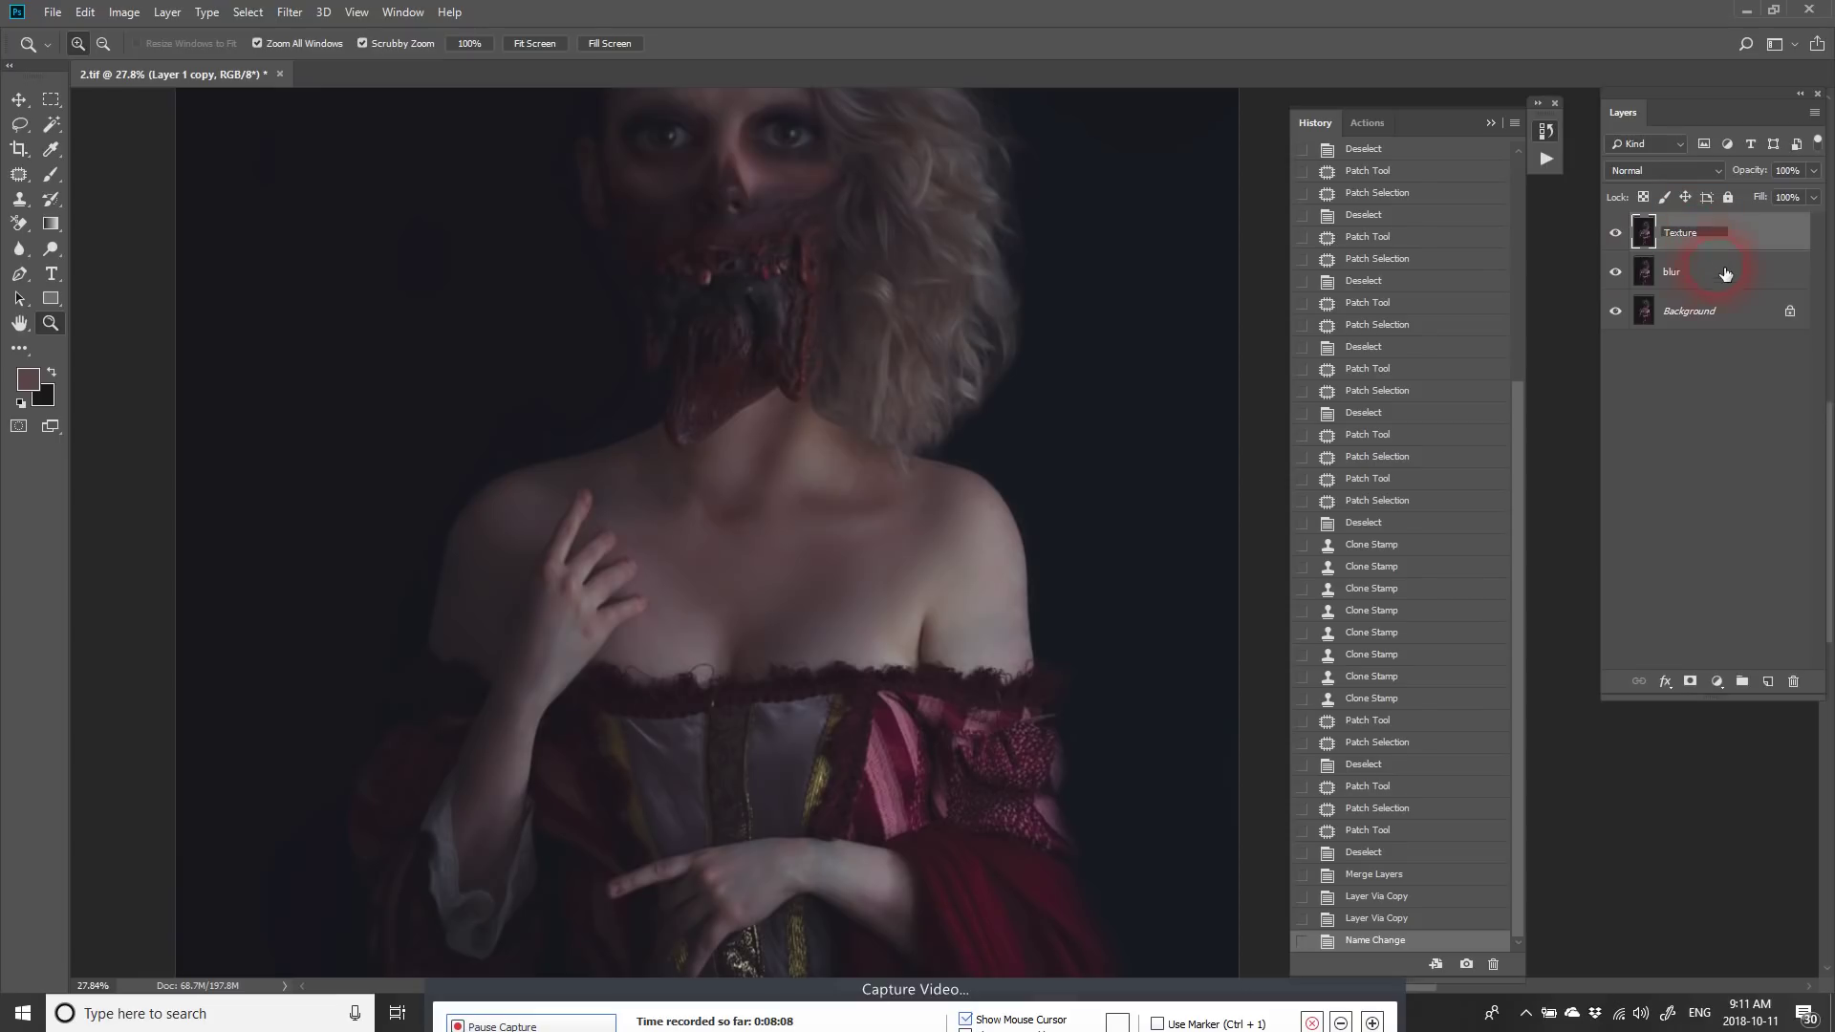
Step: Apply a Gaussian Blur with a radius of about 6.2 pixels to the blur layer
{"action": "left_click", "coordinate": [1725, 275]}
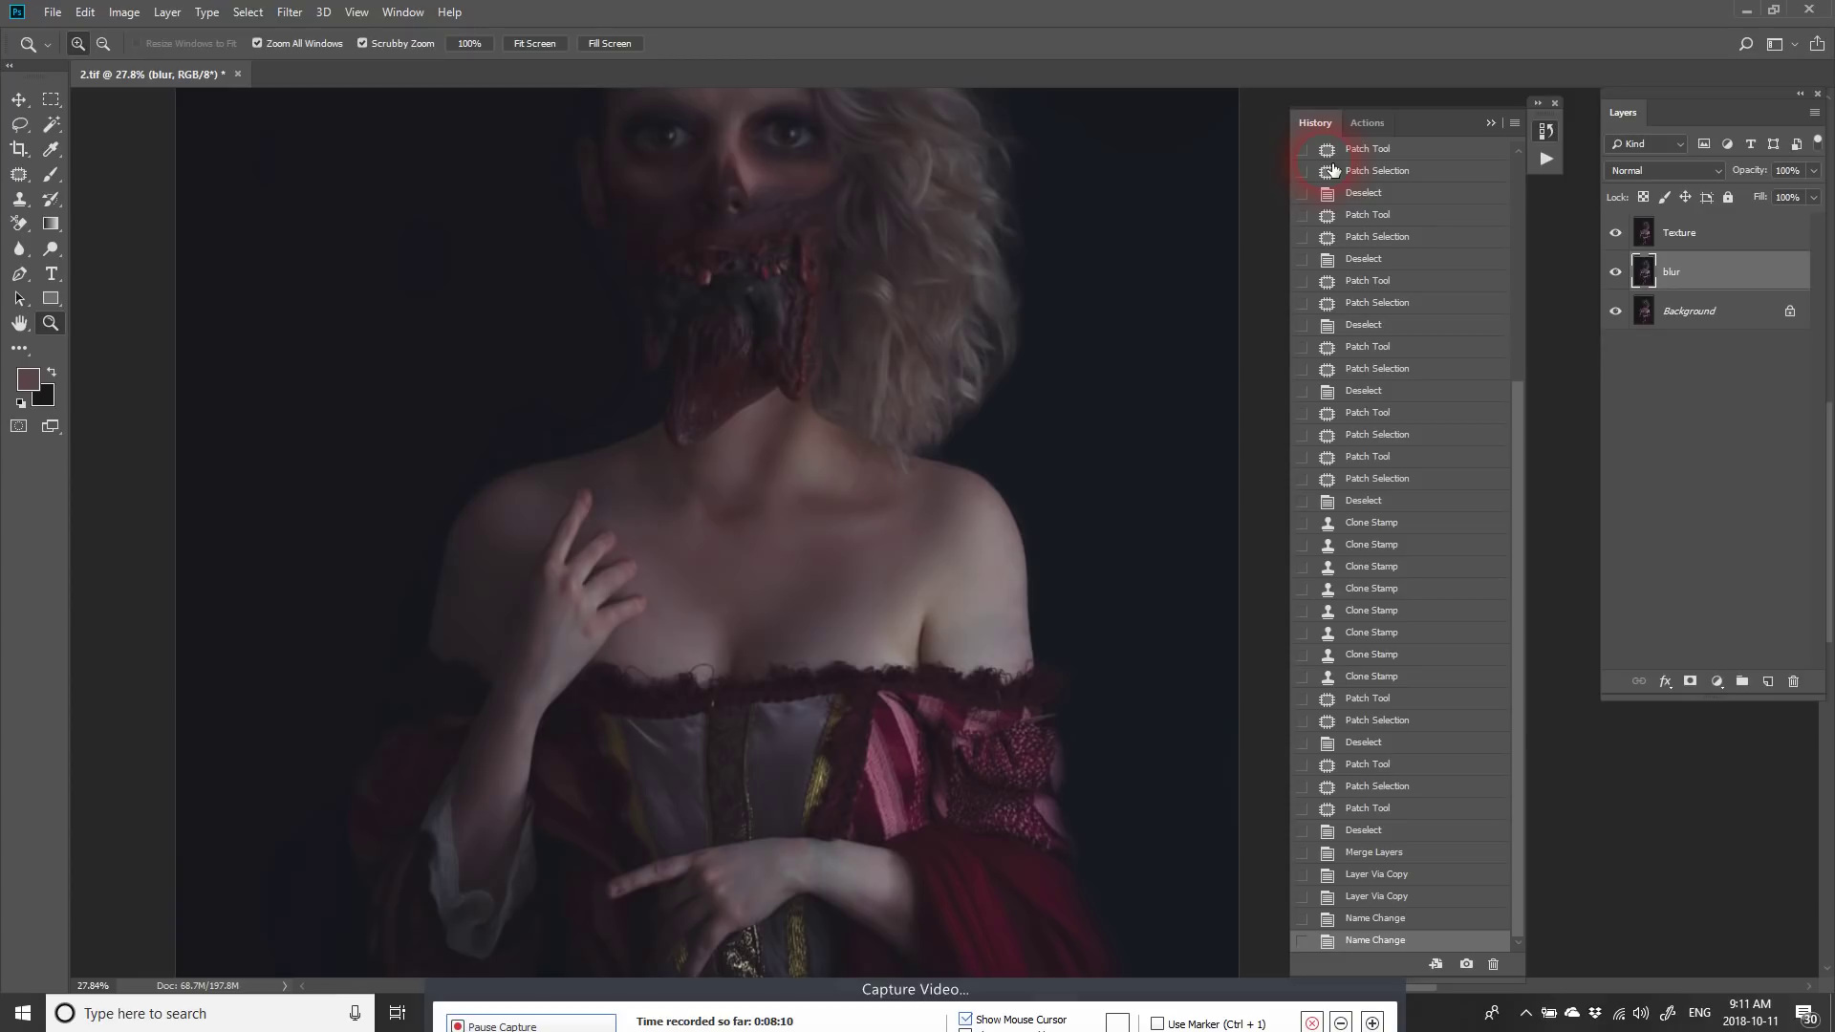
{"action": "left_click", "coordinate": [289, 12]}
{"action": "mouse_move", "coordinate": [356, 233]}
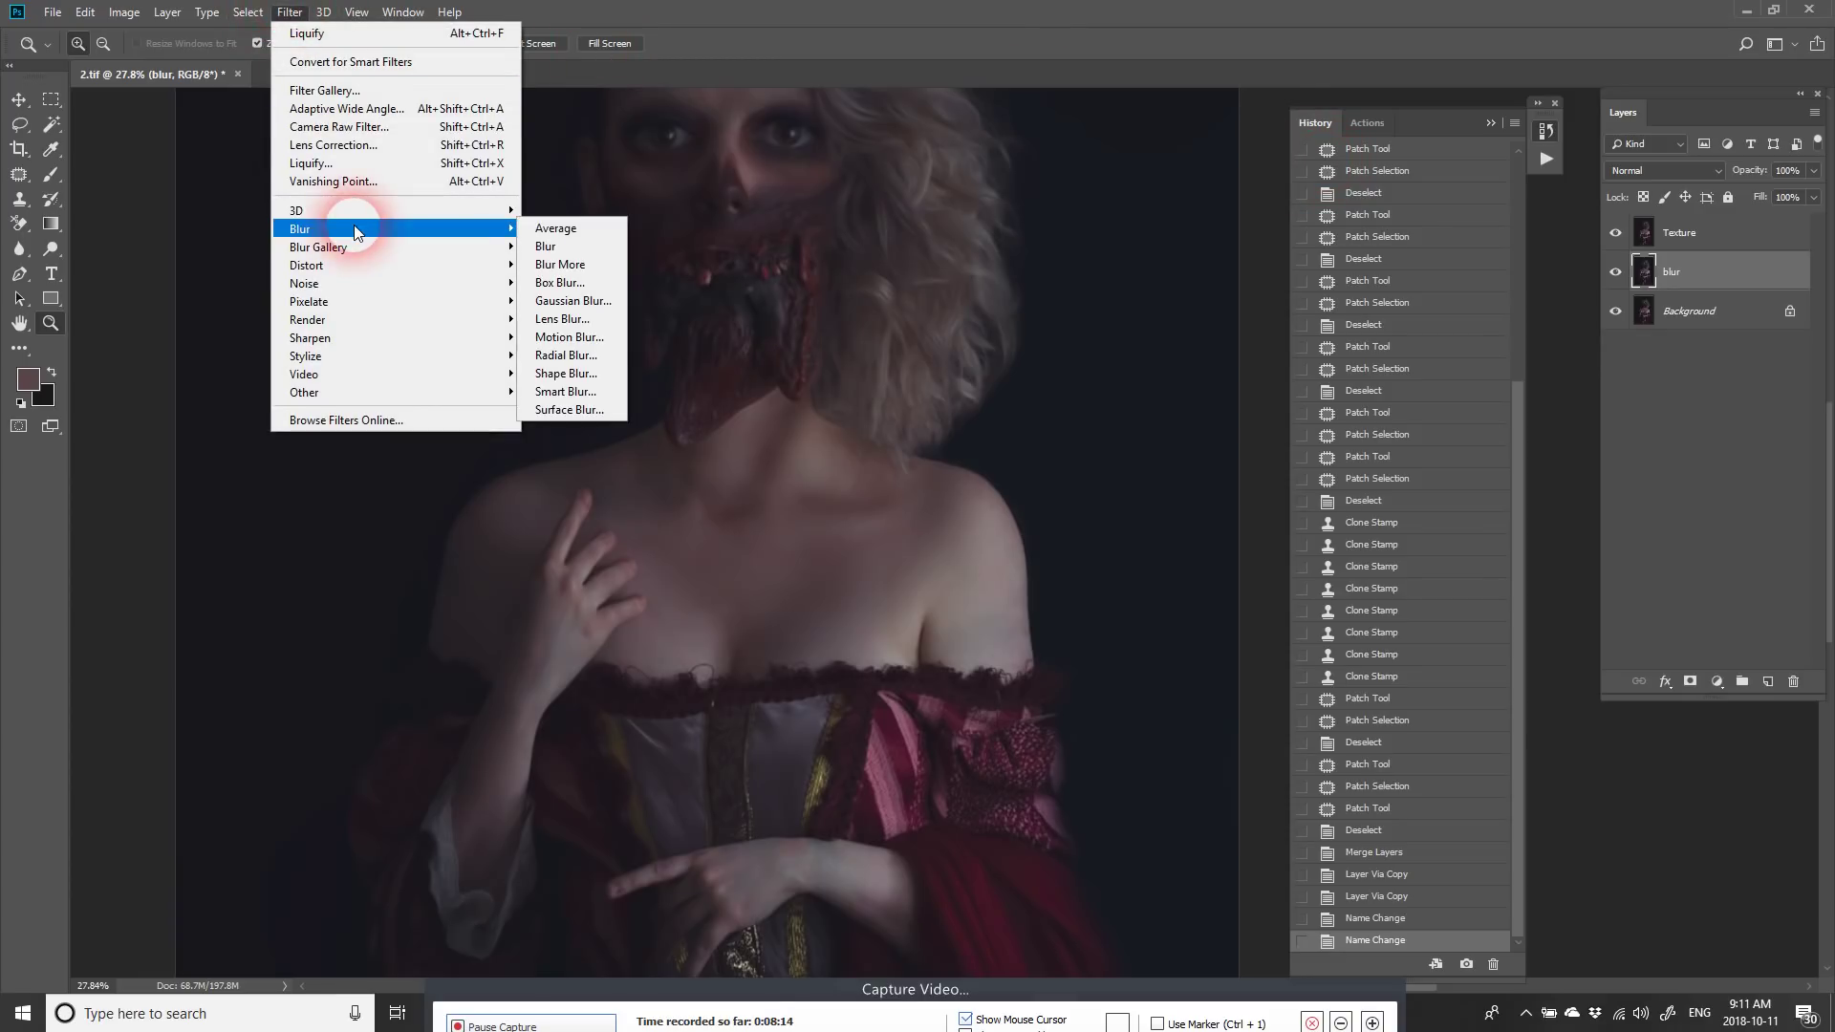
{"action": "left_click", "coordinate": [571, 304]}
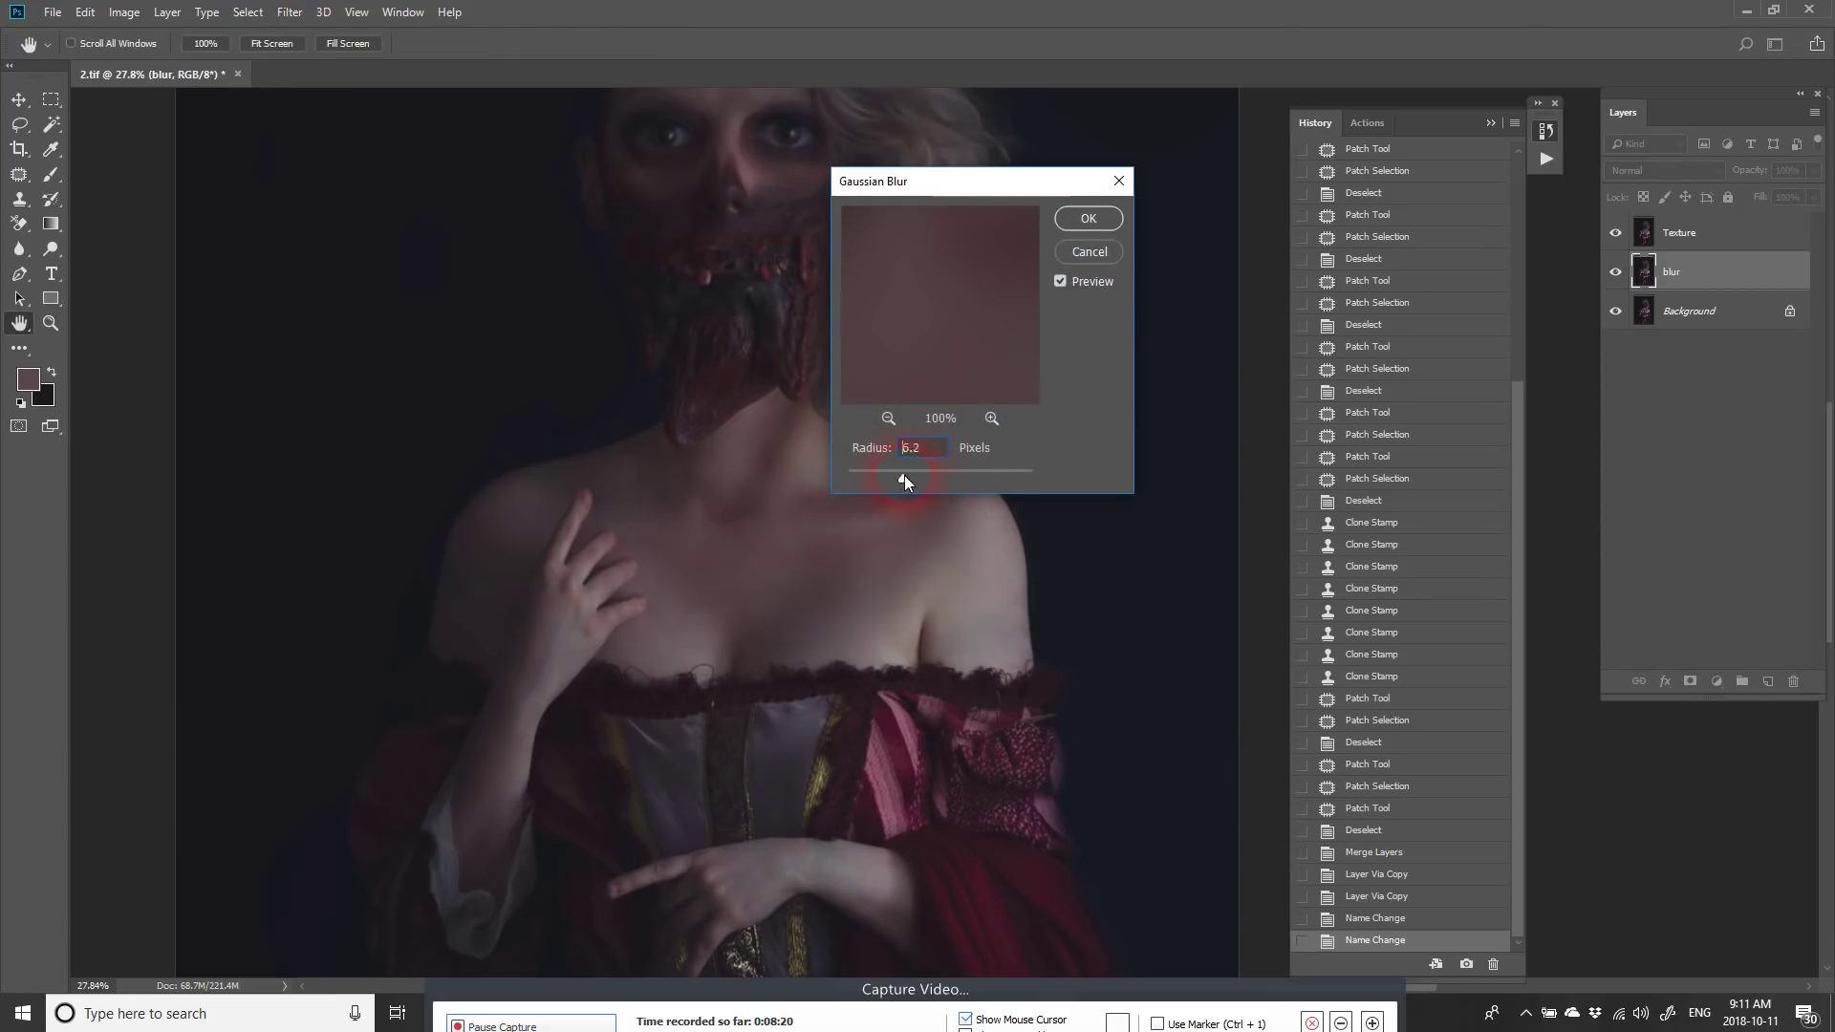
{"action": "left_click_drag", "start_coordinate": [889, 473], "coordinate": [901, 473]}
{"action": "left_click", "coordinate": [1087, 222]}
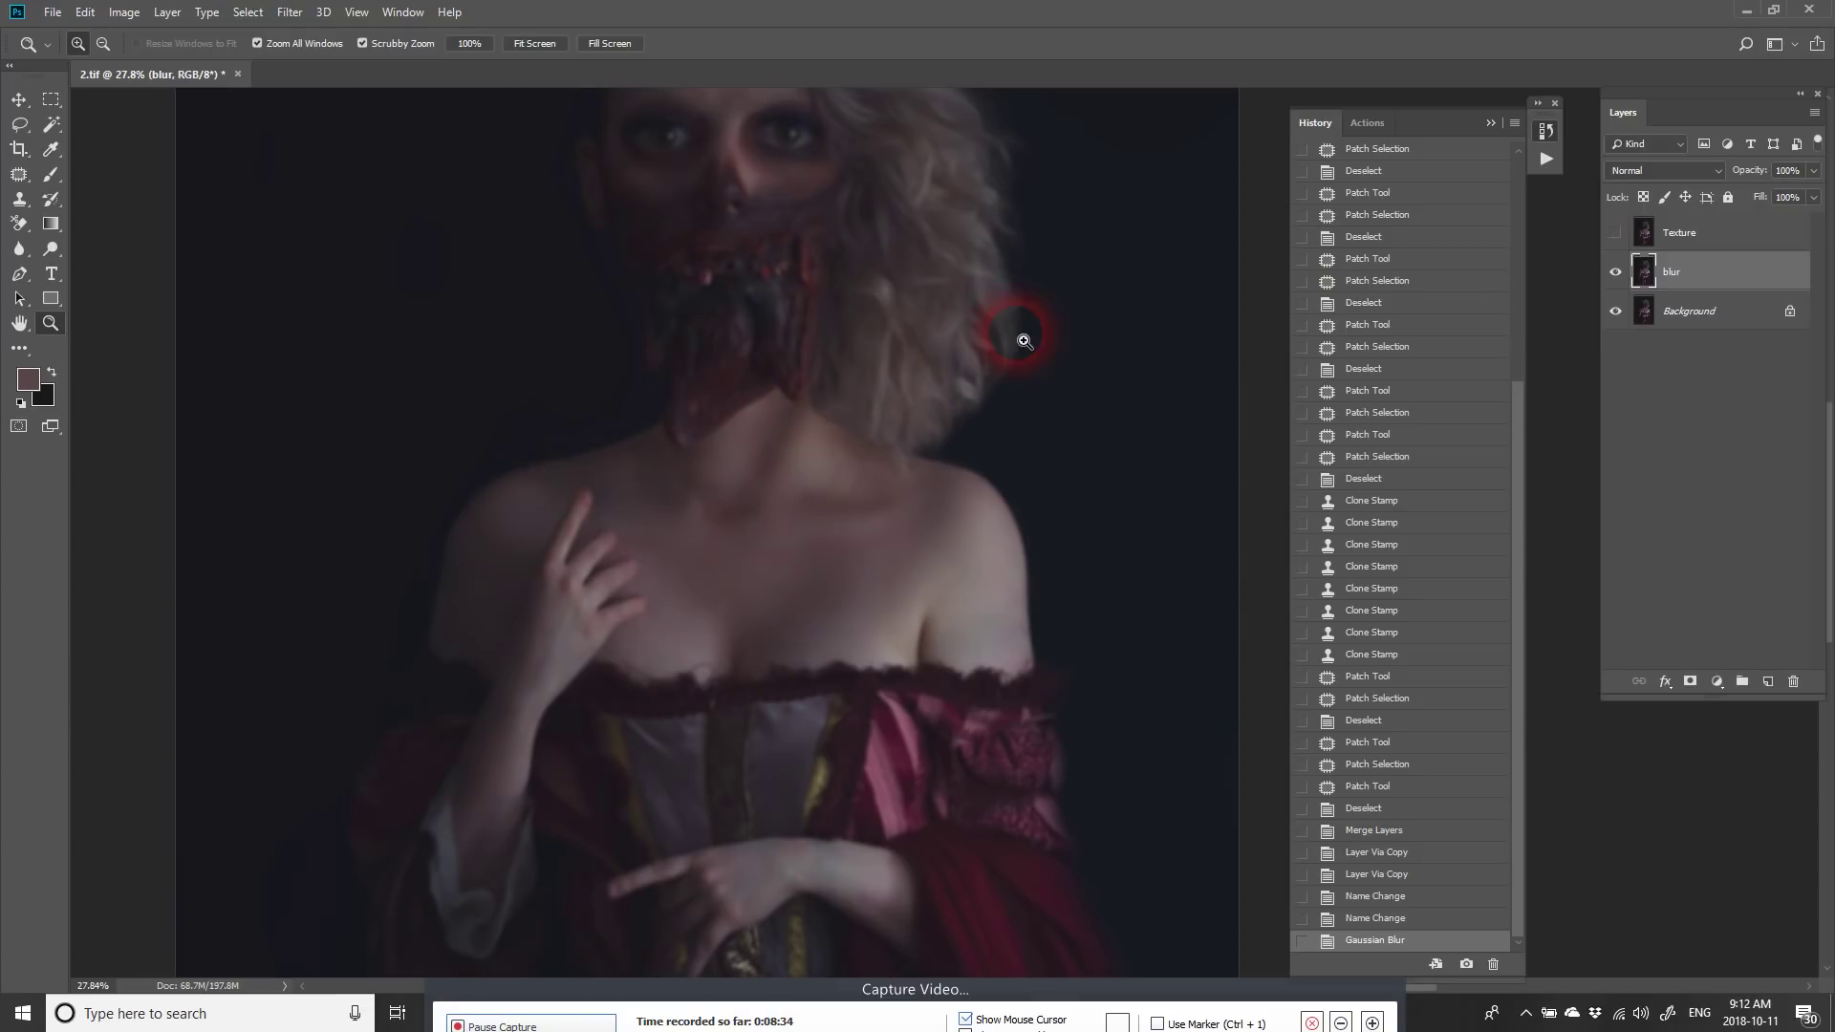
Step: Show the Texture layer and use Apply Image on it with source layer blur, Subtract blending, scale 2 and offset 128
{"action": "left_click", "coordinate": [1616, 233]}
{"action": "left_click", "coordinate": [1698, 244]}
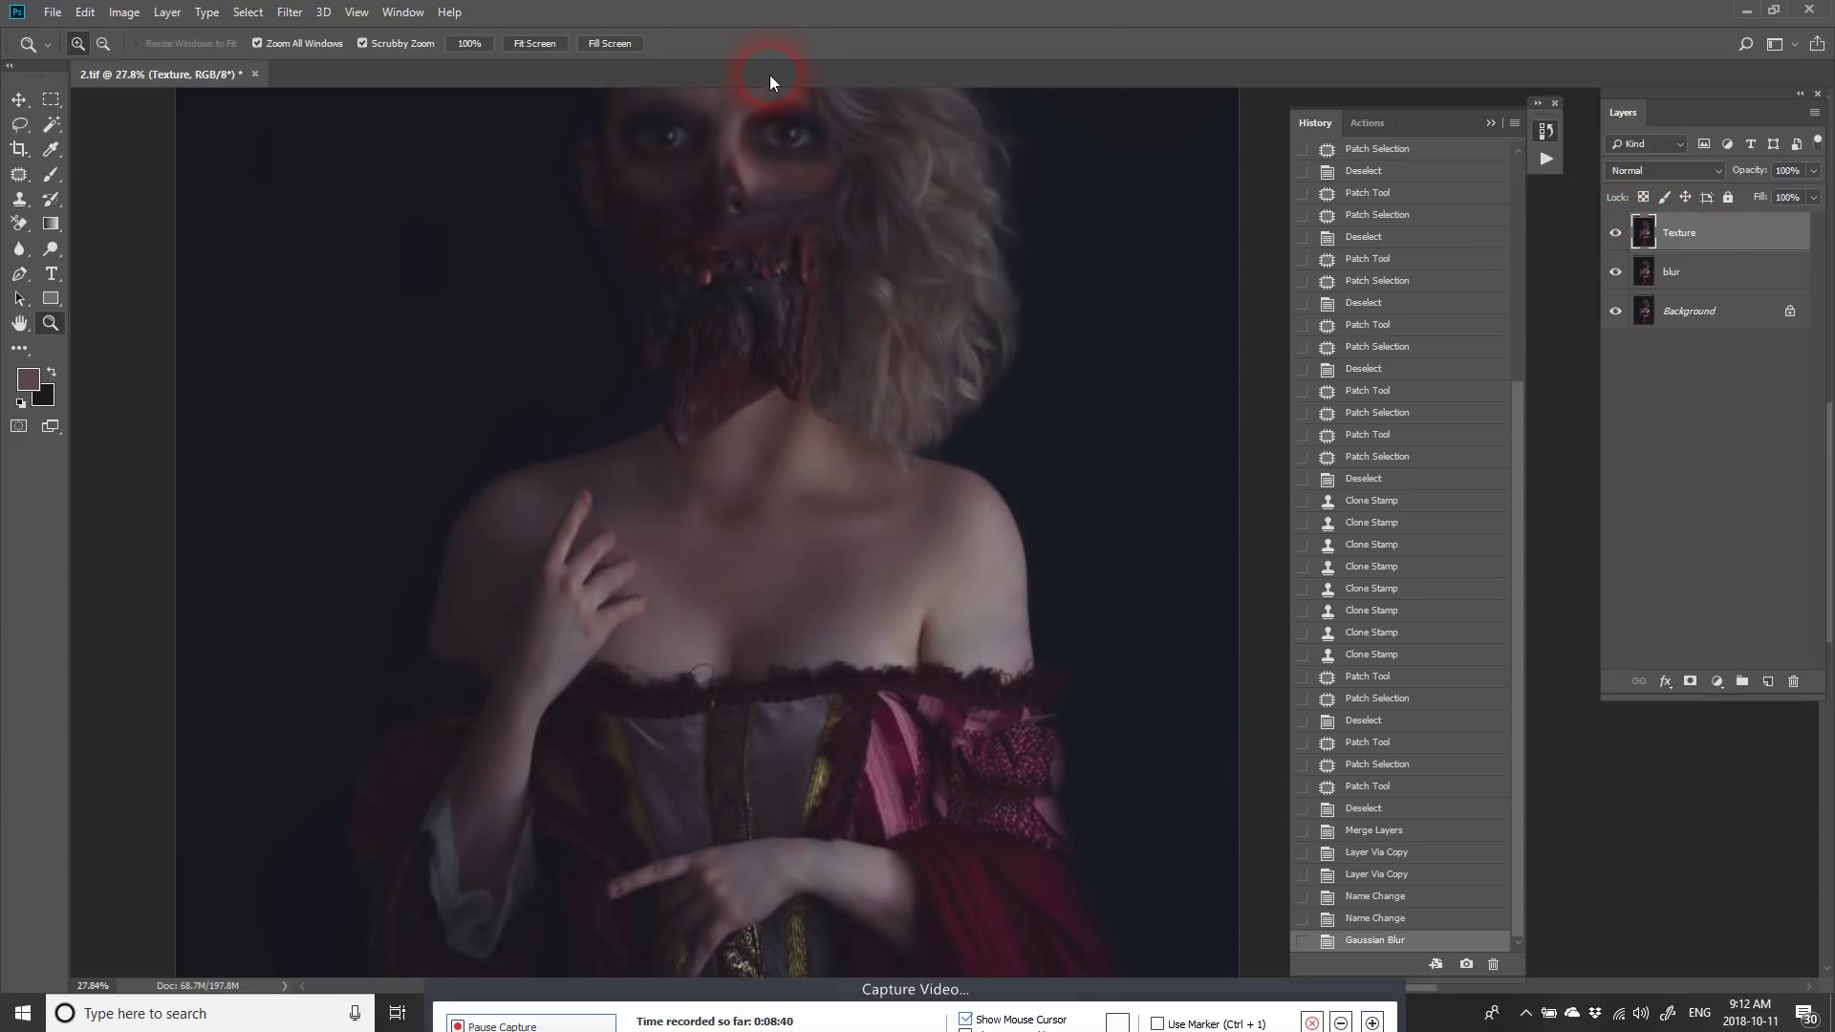
{"action": "left_click", "coordinate": [124, 12]}
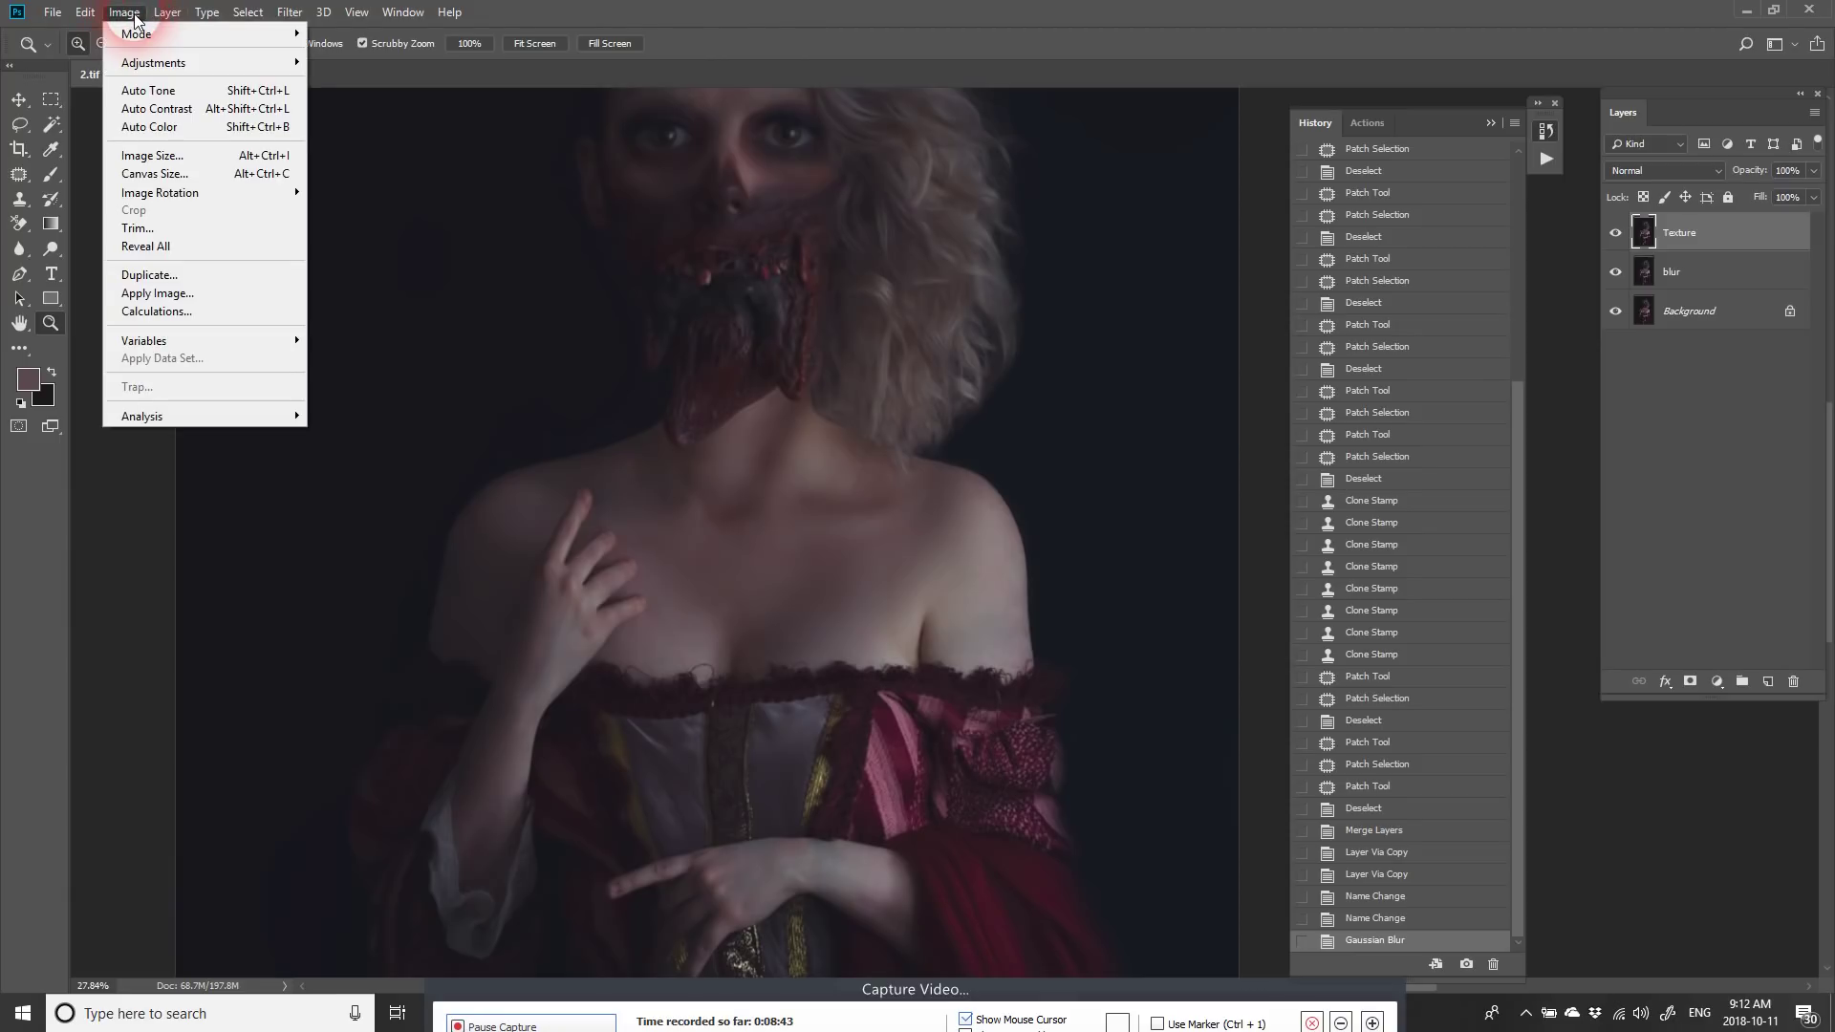
{"action": "left_click", "coordinate": [181, 293]}
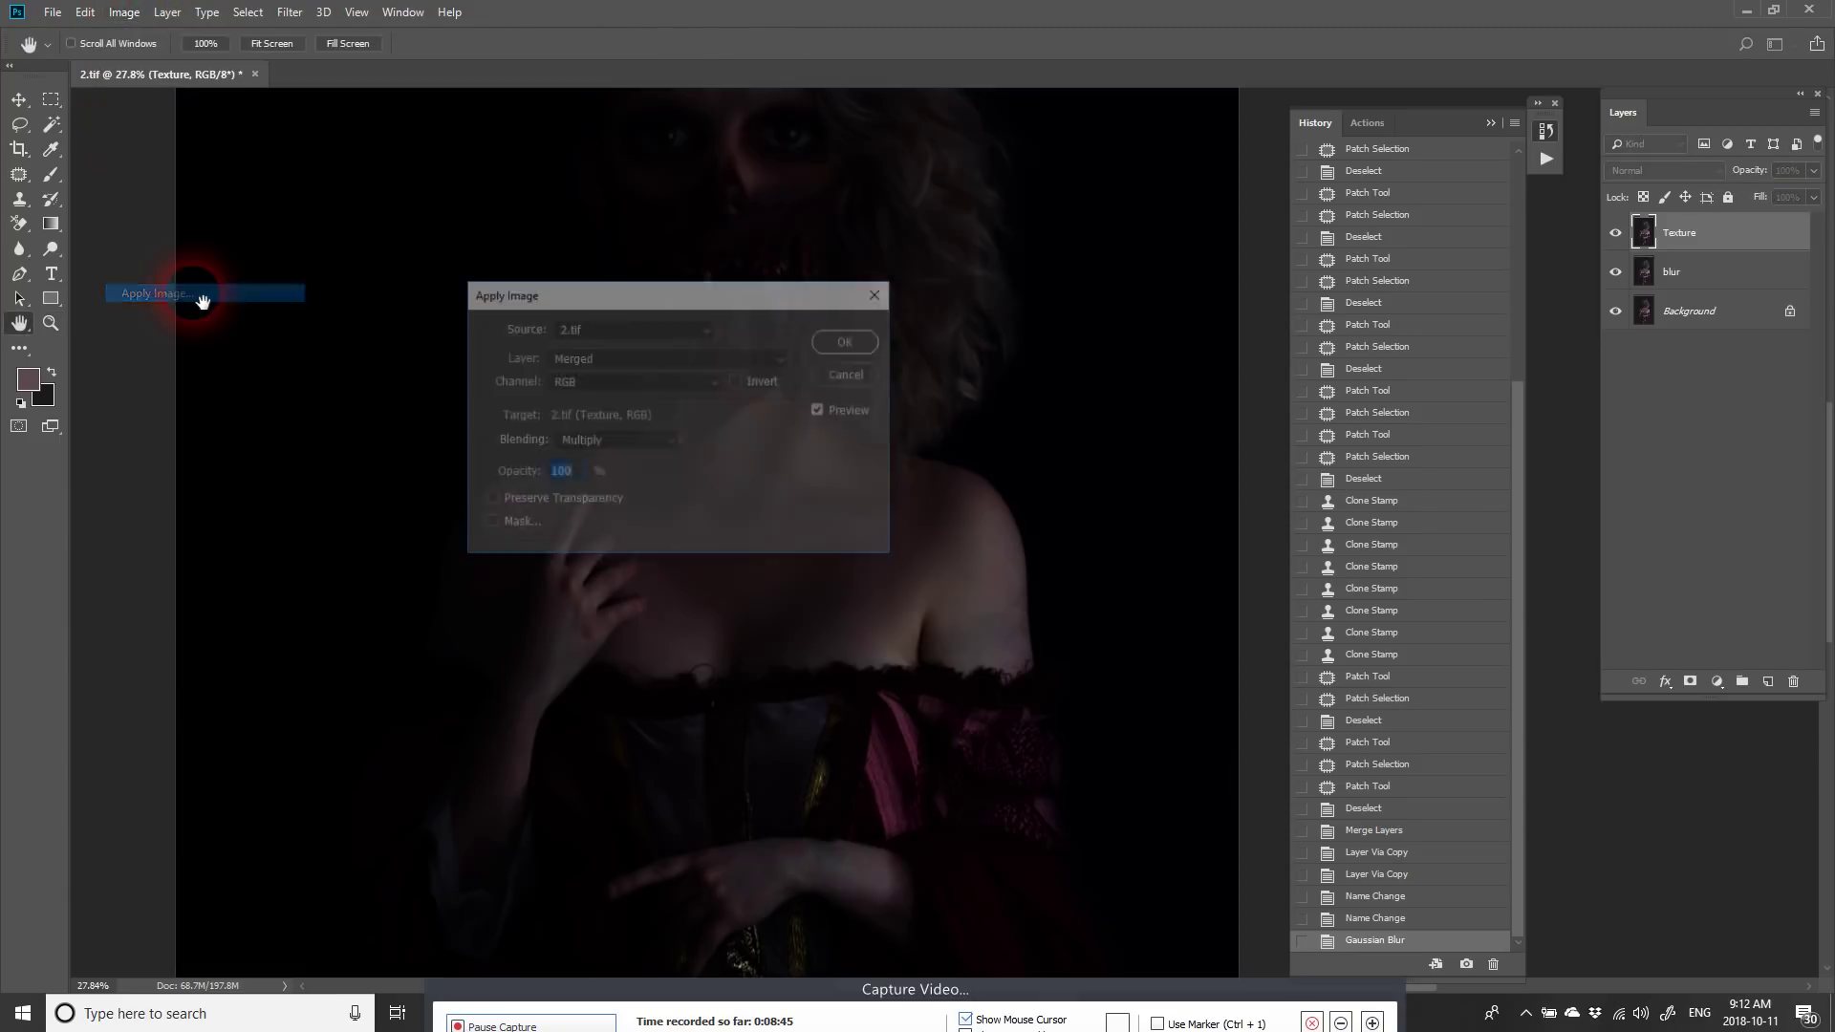
{"action": "left_click", "coordinate": [595, 359]}
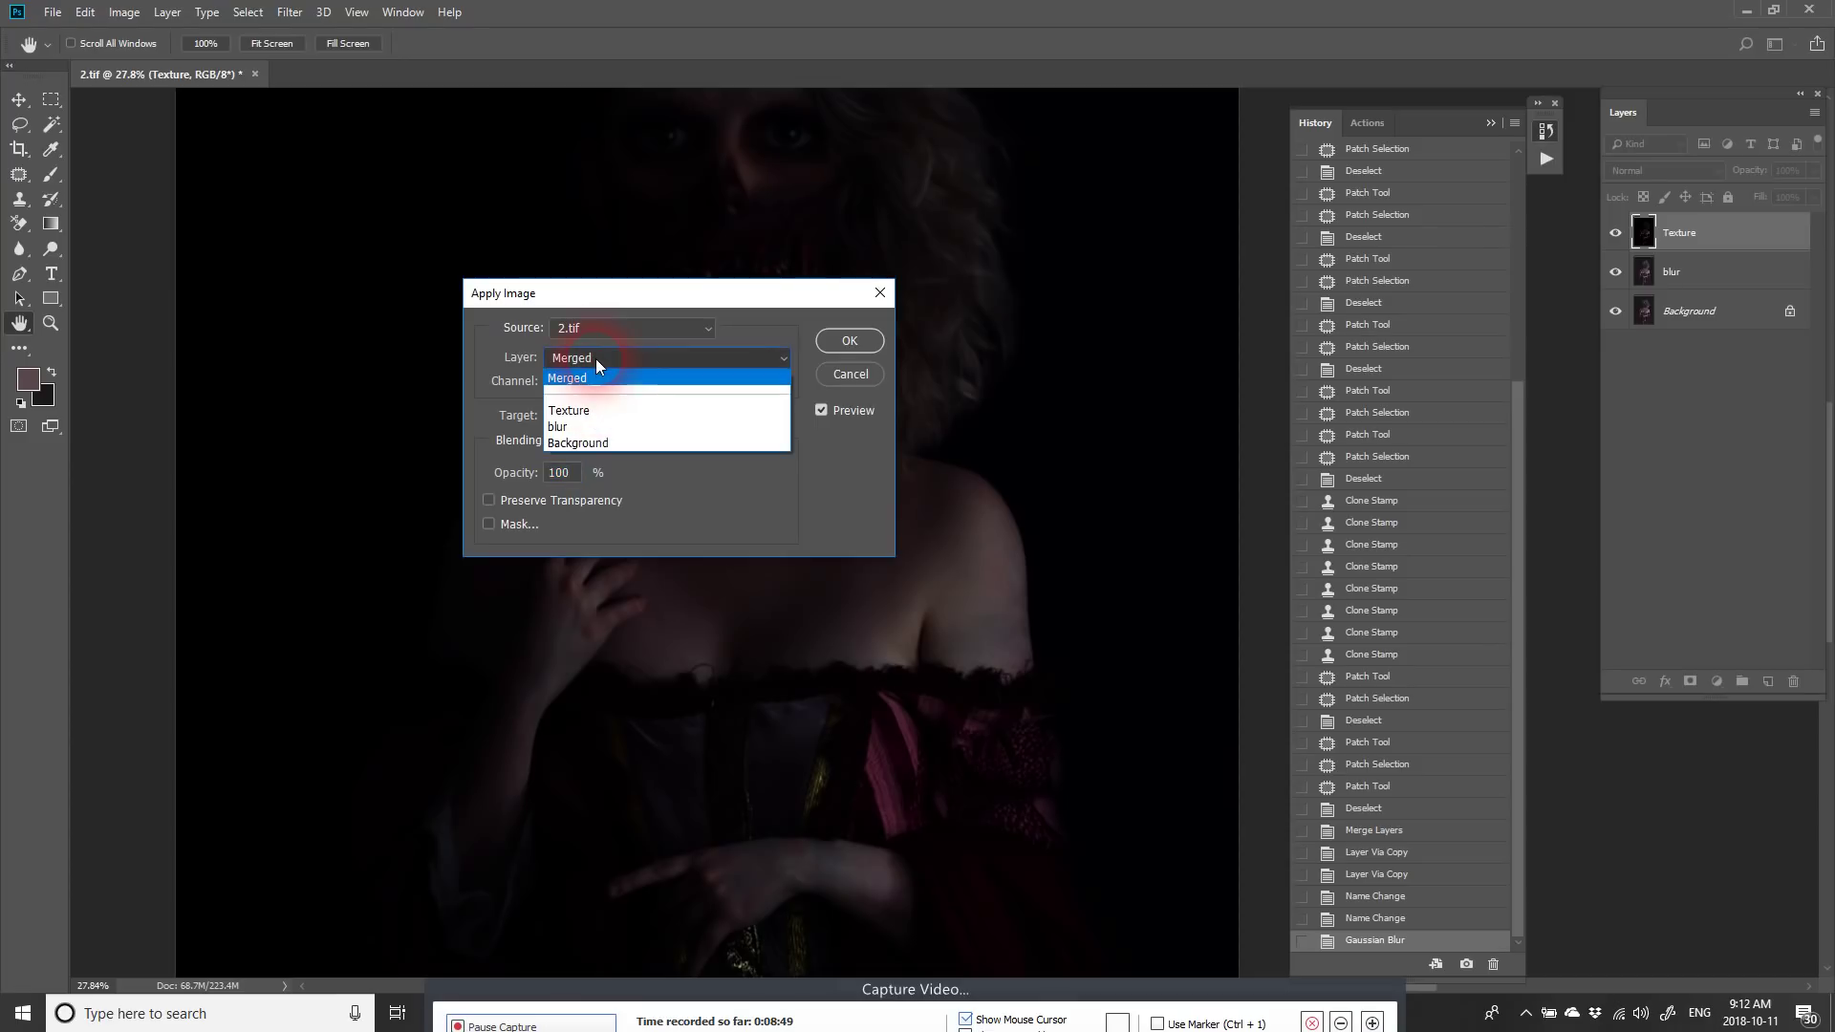
{"action": "left_click", "coordinate": [598, 426]}
{"action": "left_click", "coordinate": [608, 441]}
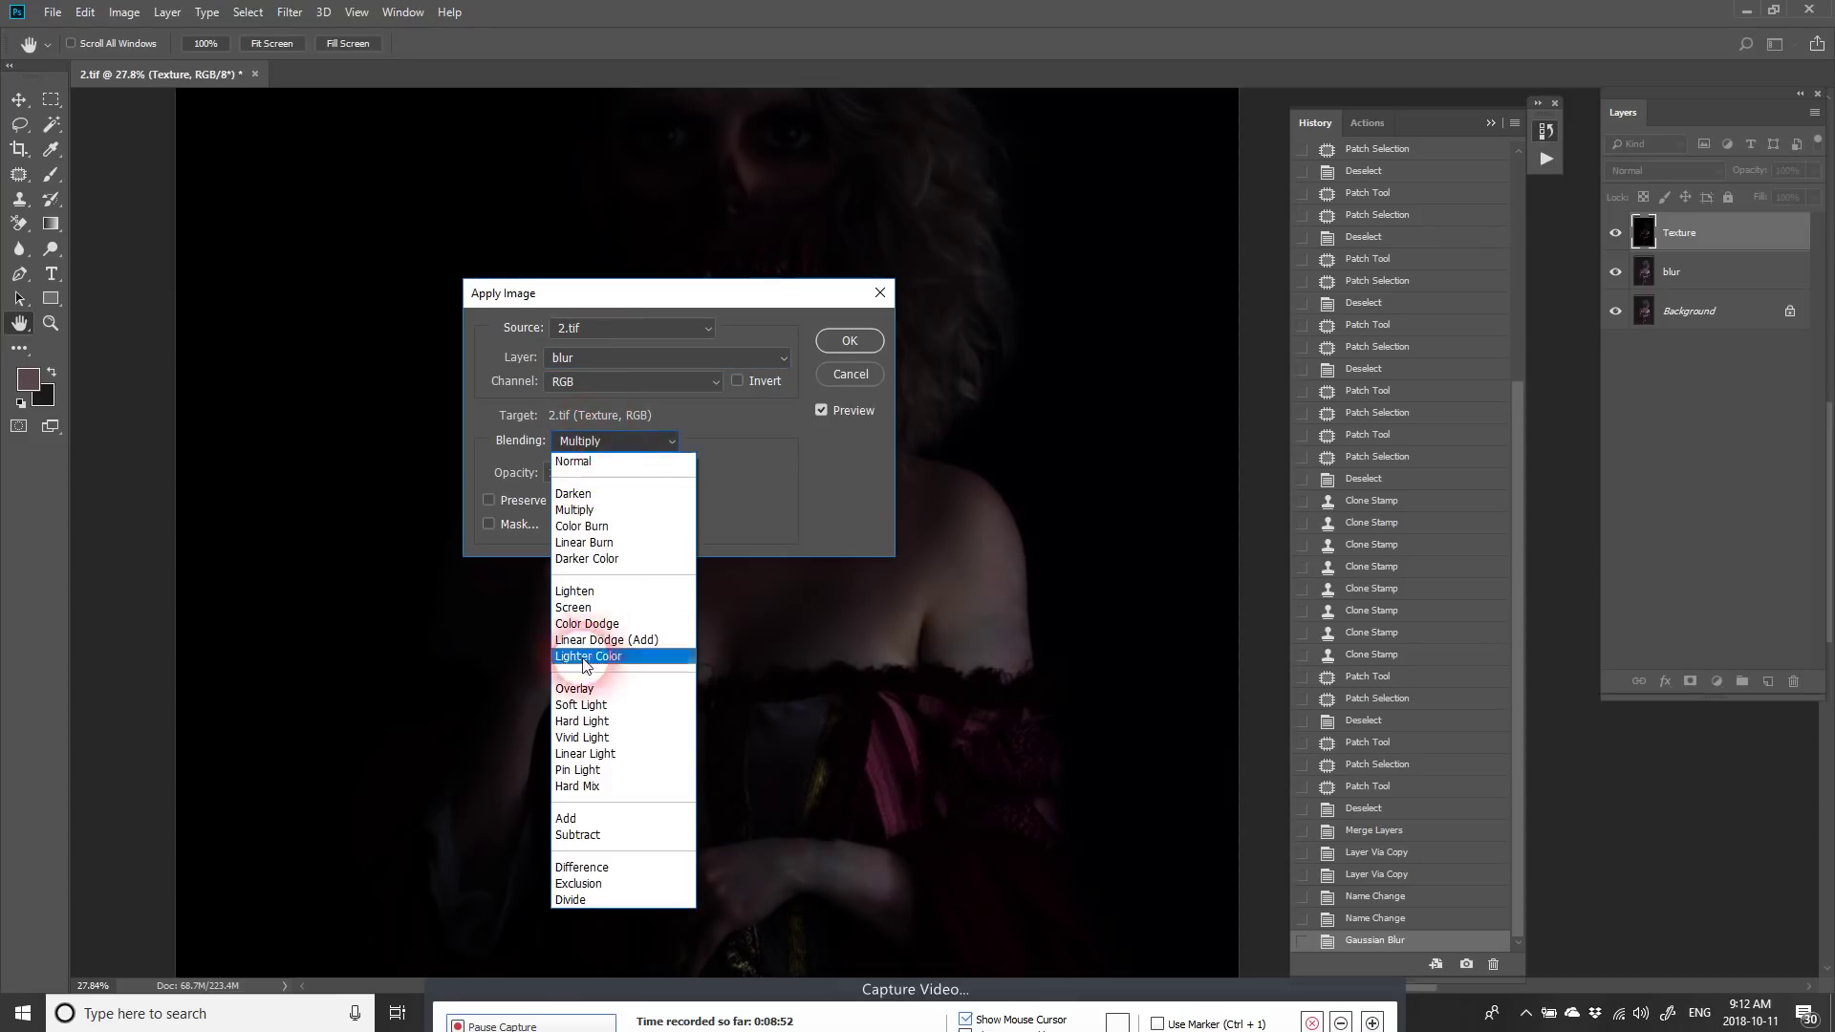
{"action": "left_click", "coordinate": [584, 835]}
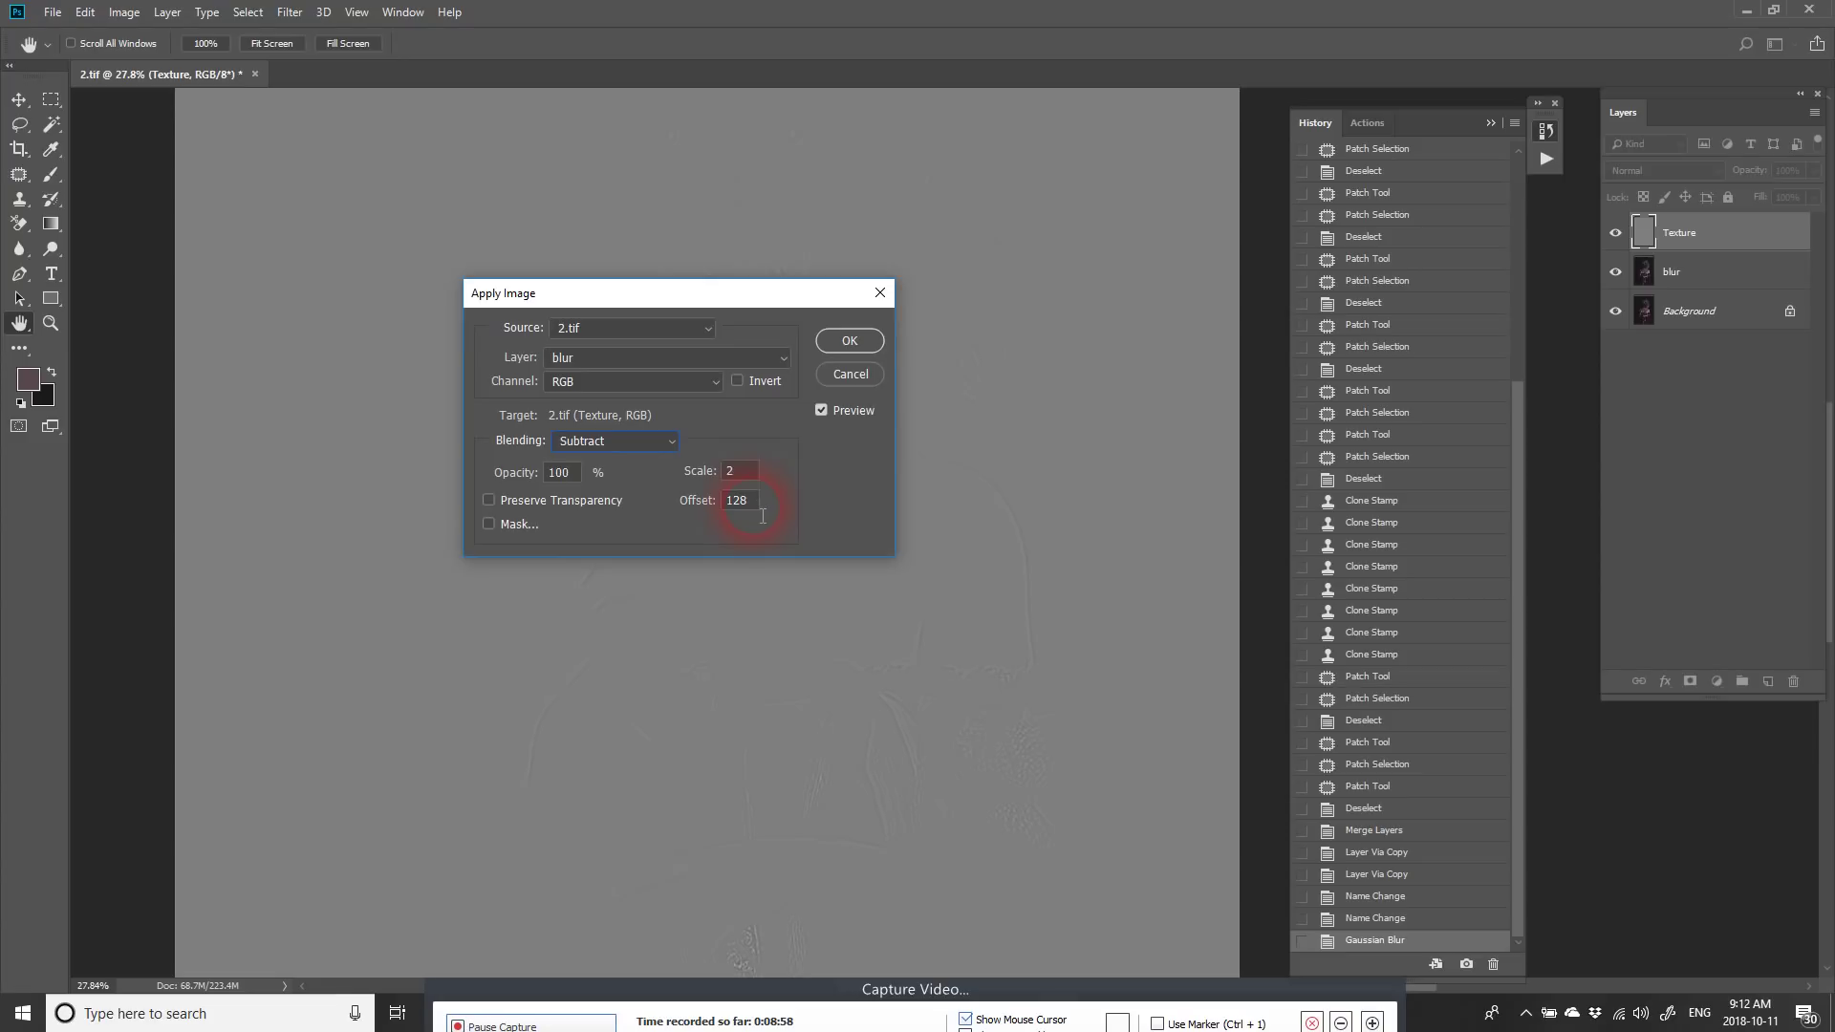
{"action": "left_click", "coordinate": [845, 343]}
Step: Try the Soft Light, Screen, Overlay and Pin Light blending modes on the Texture layer
{"action": "left_click", "coordinate": [1631, 170]}
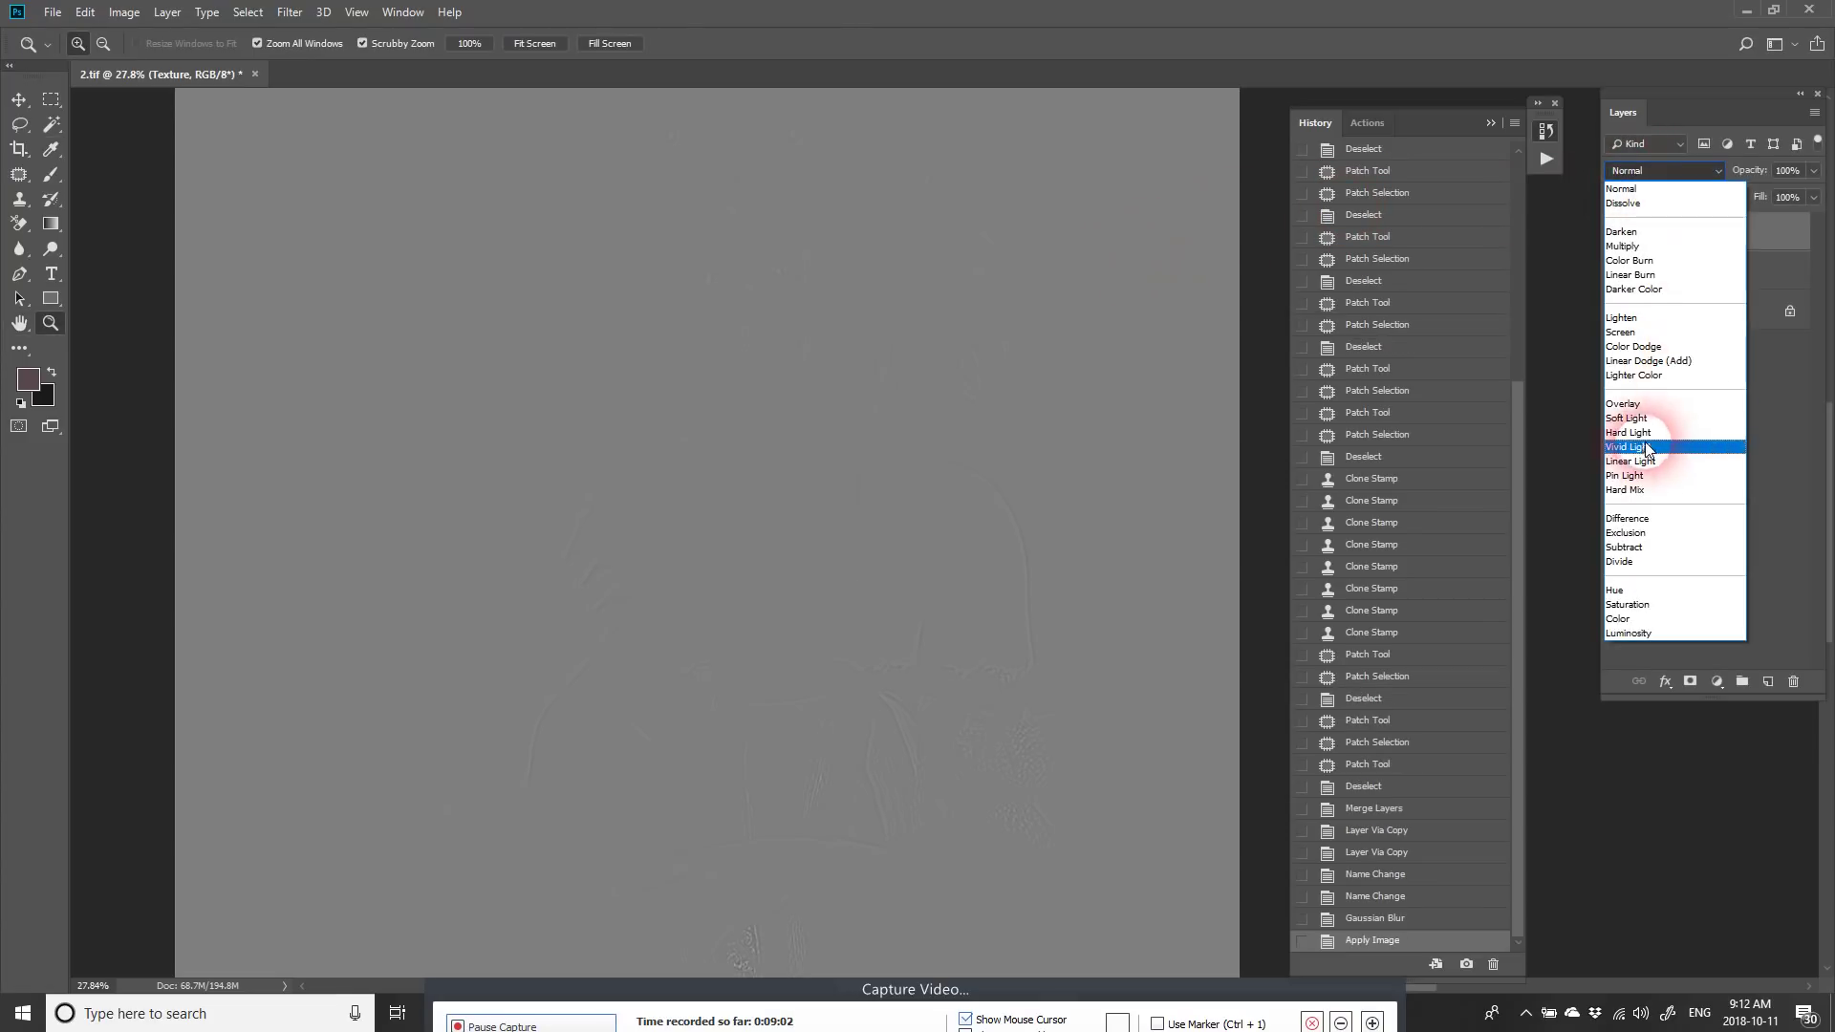
{"action": "left_click", "coordinate": [1646, 411]}
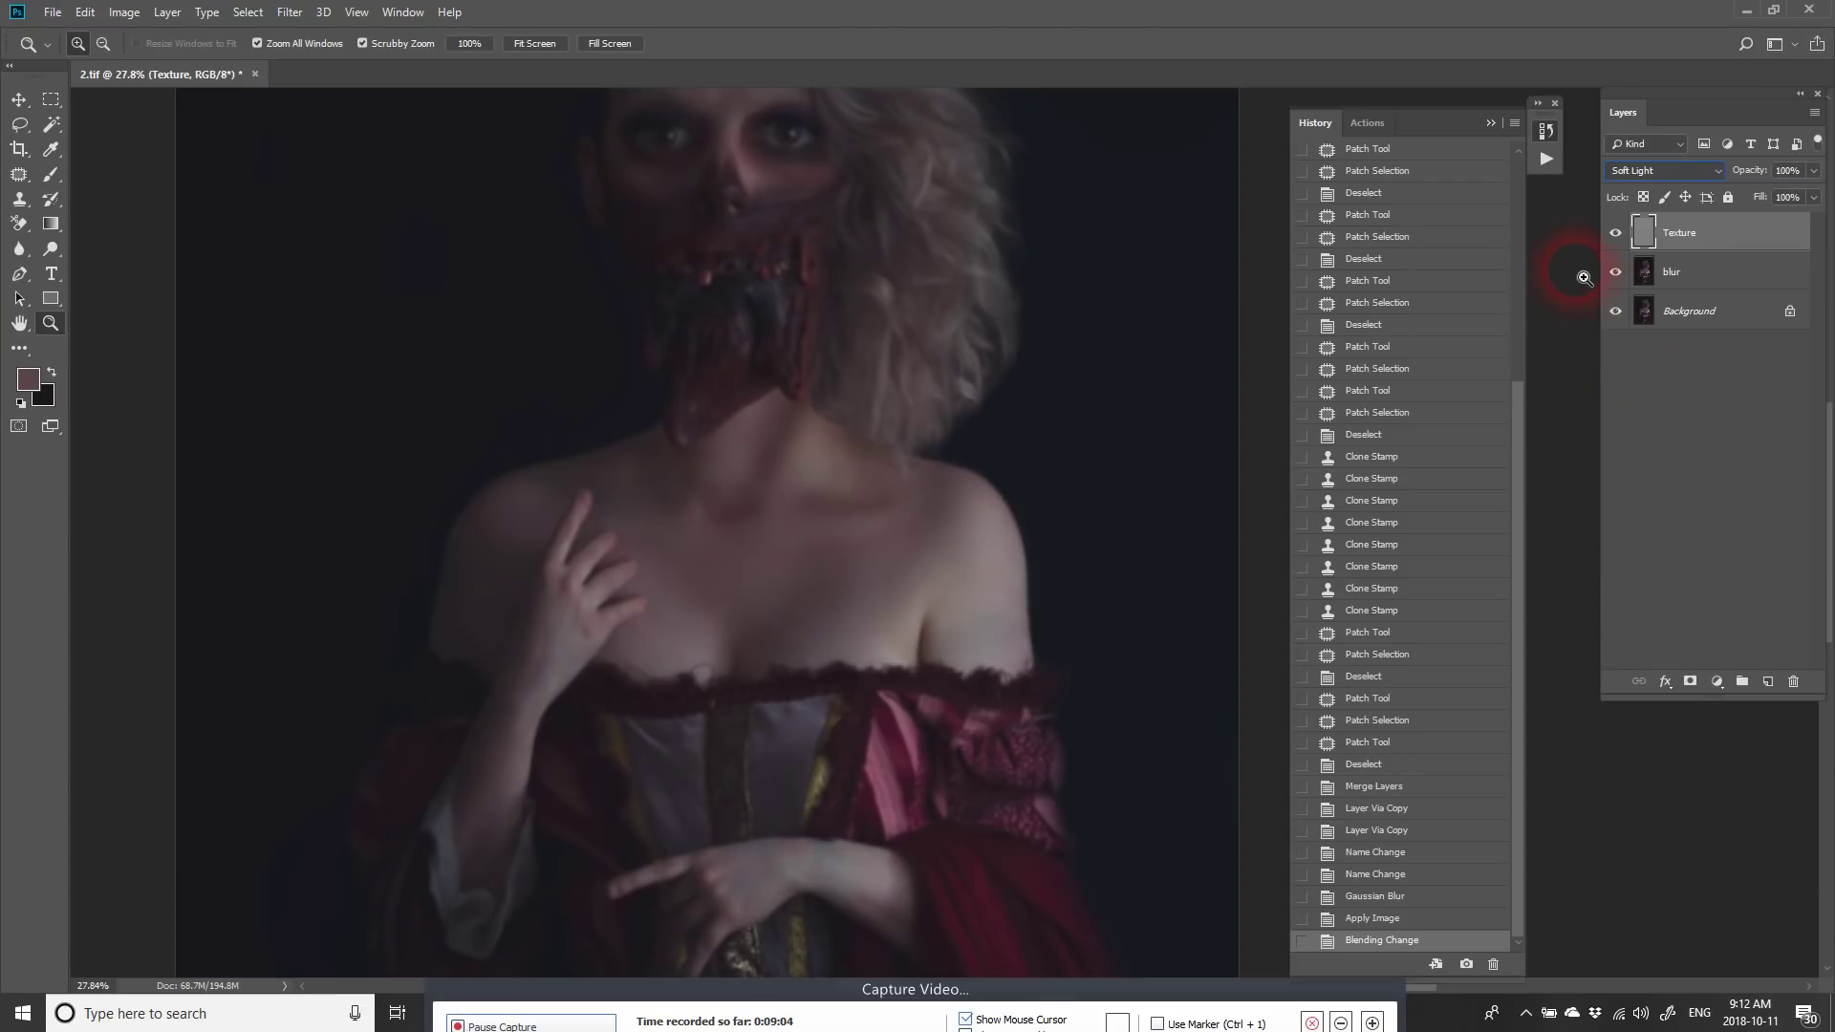
{"action": "left_click", "coordinate": [1654, 172]}
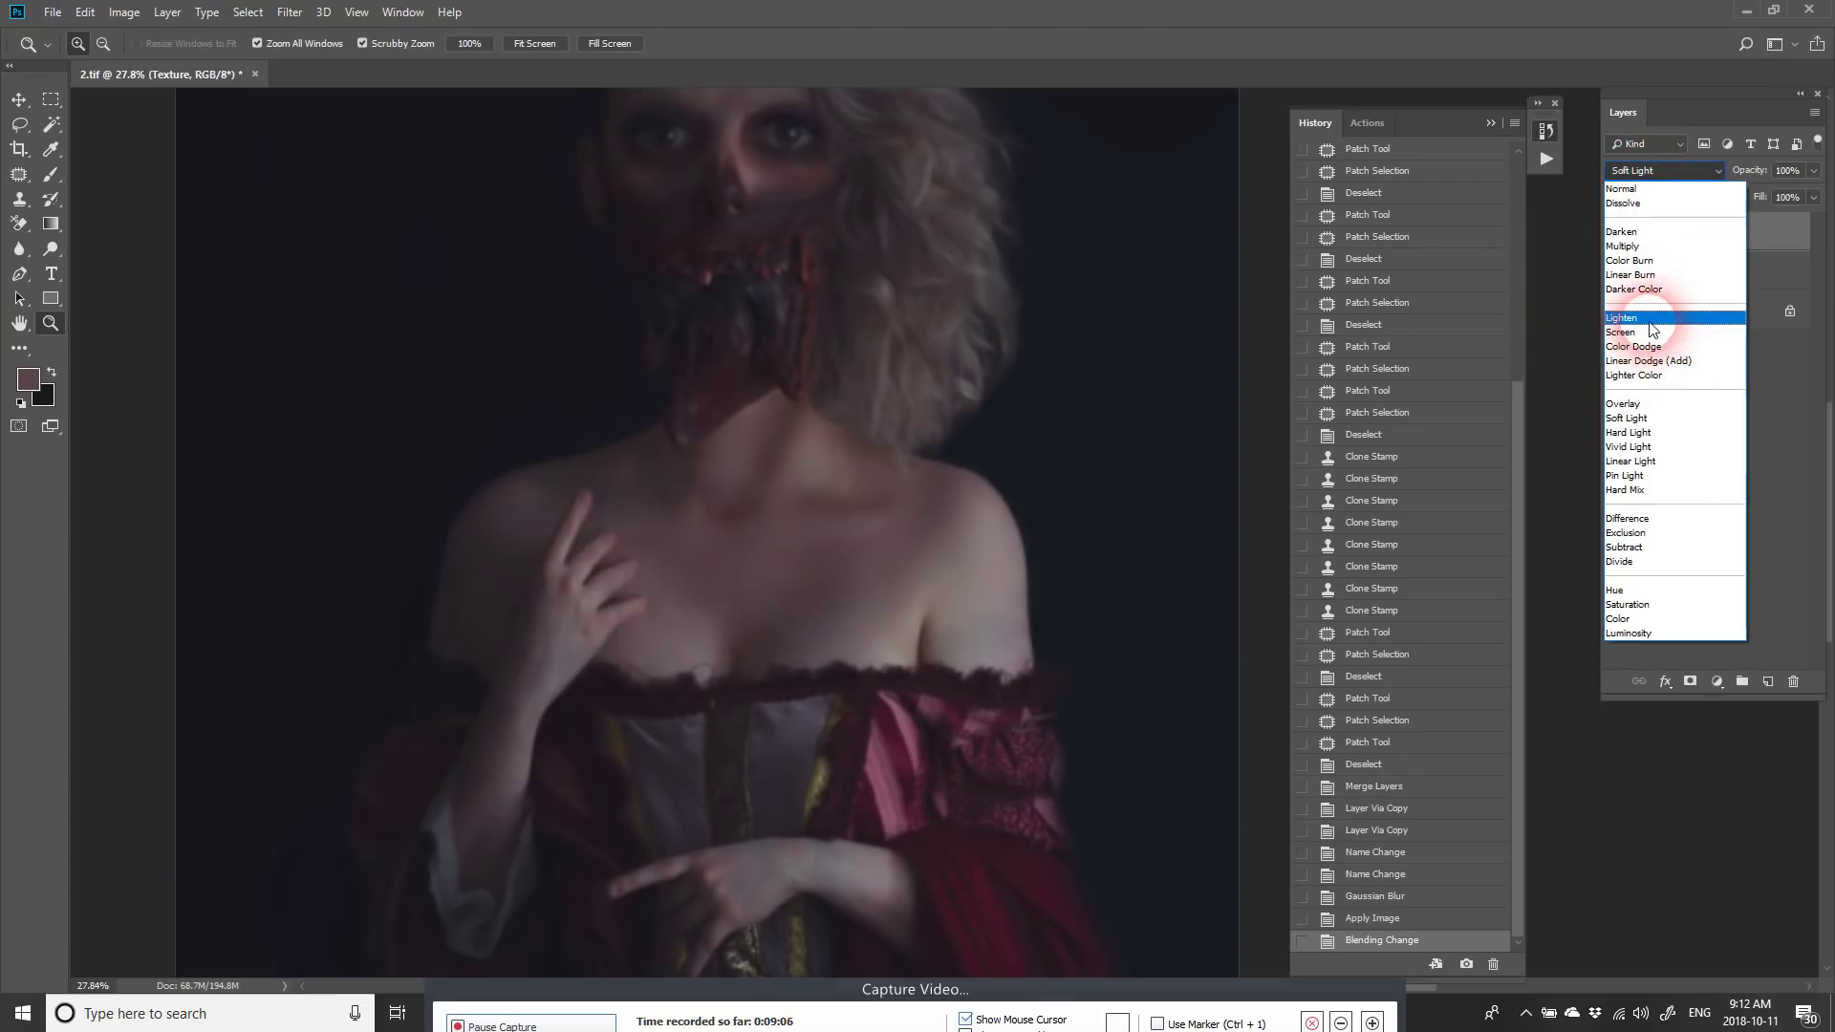
{"action": "left_click", "coordinate": [1622, 332]}
{"action": "left_click", "coordinate": [1630, 170]}
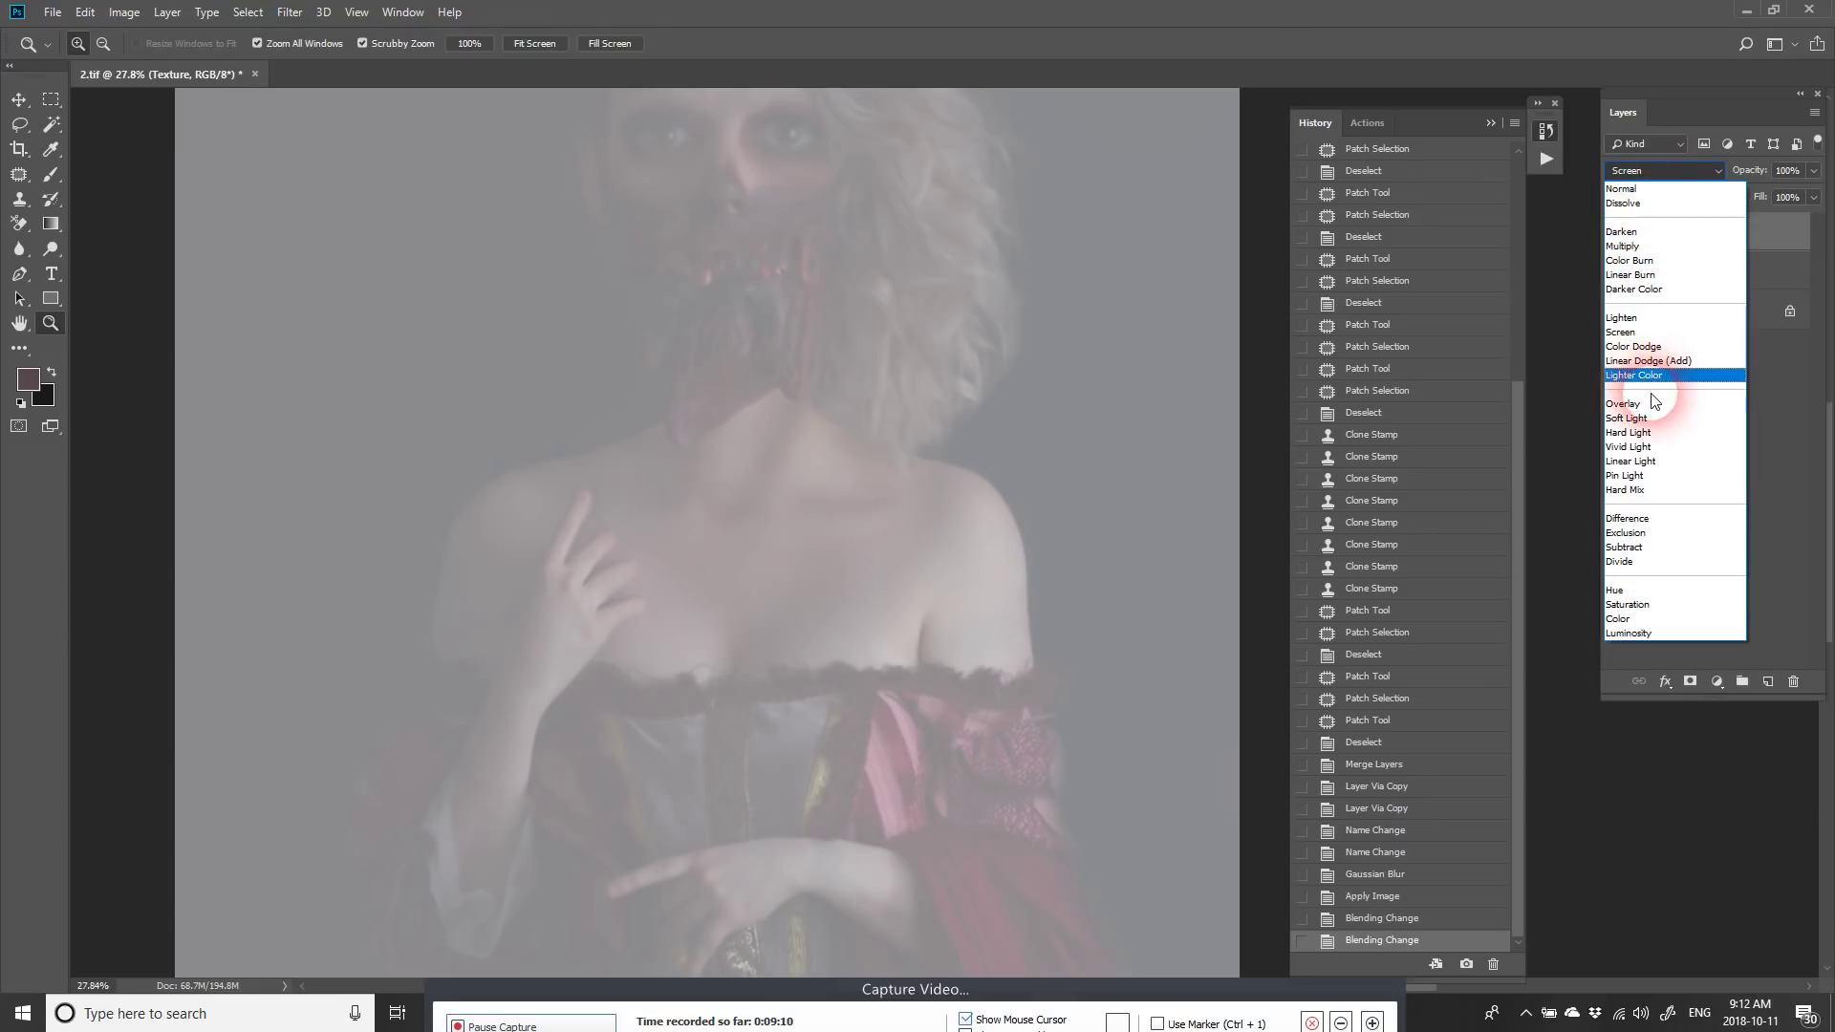
{"action": "left_click", "coordinate": [1648, 404]}
{"action": "left_click", "coordinate": [1661, 174]}
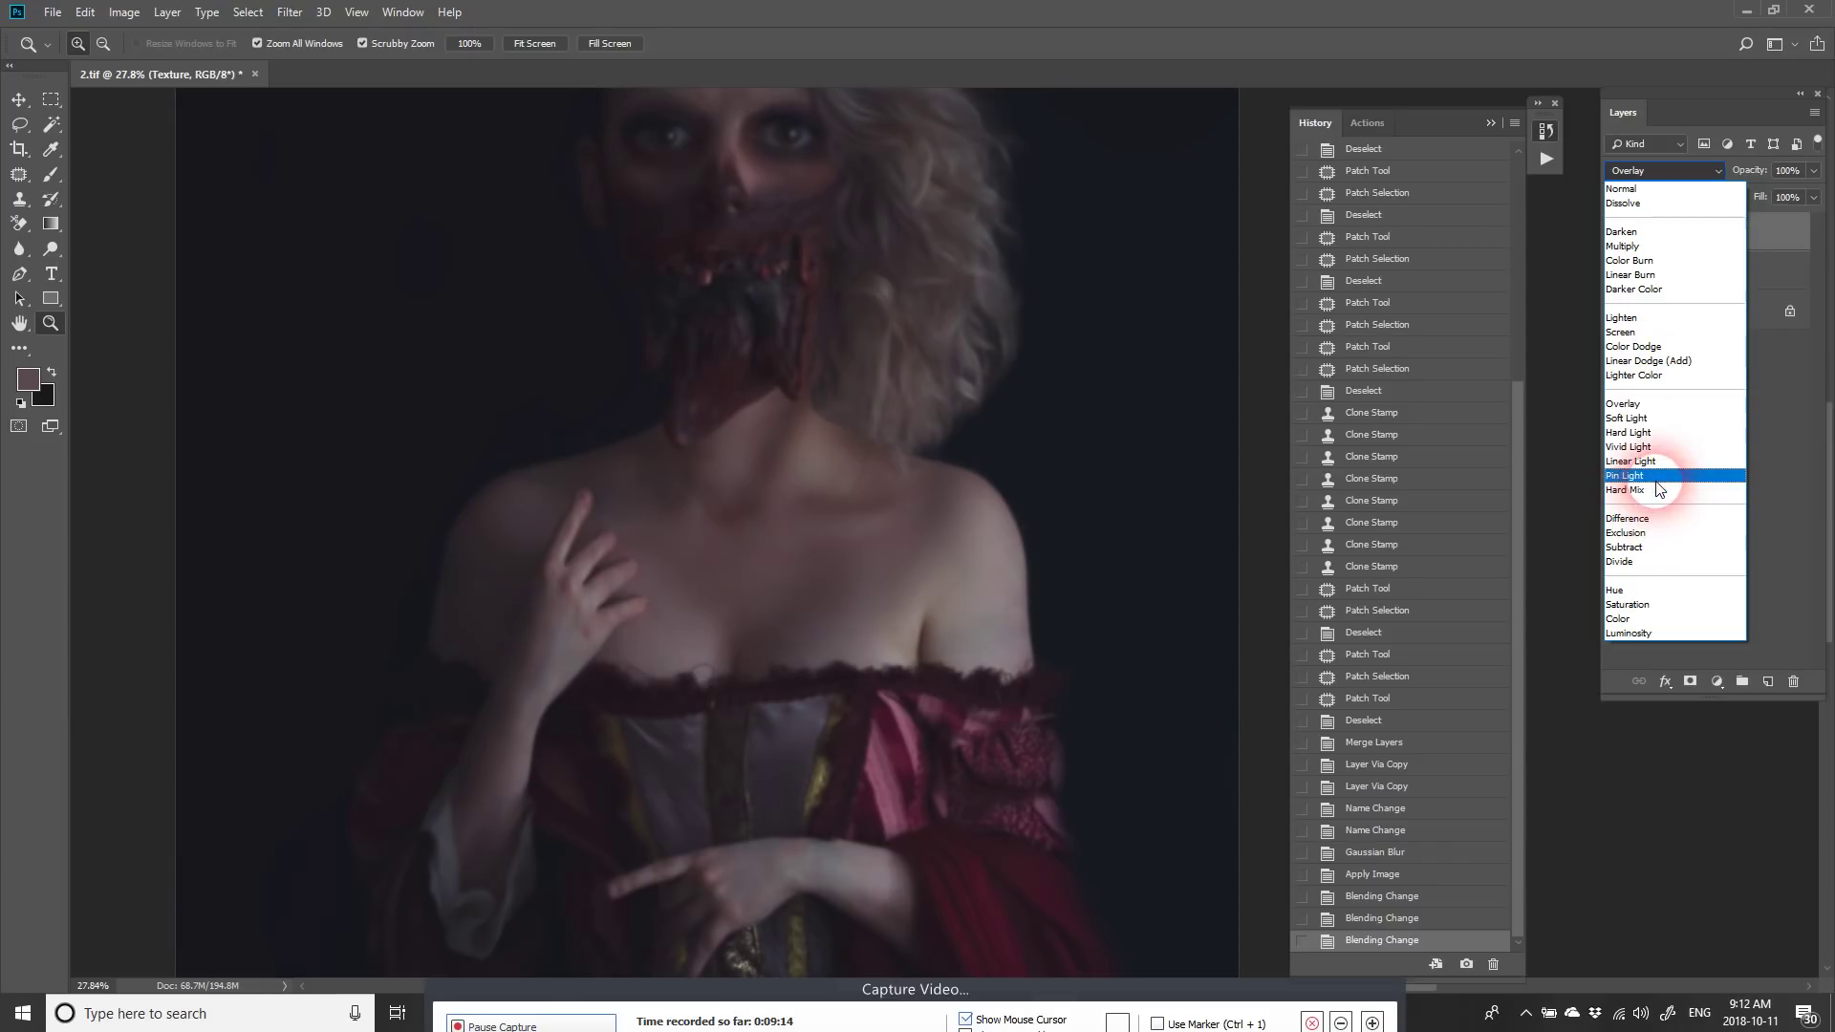
{"action": "left_click", "coordinate": [1655, 474]}
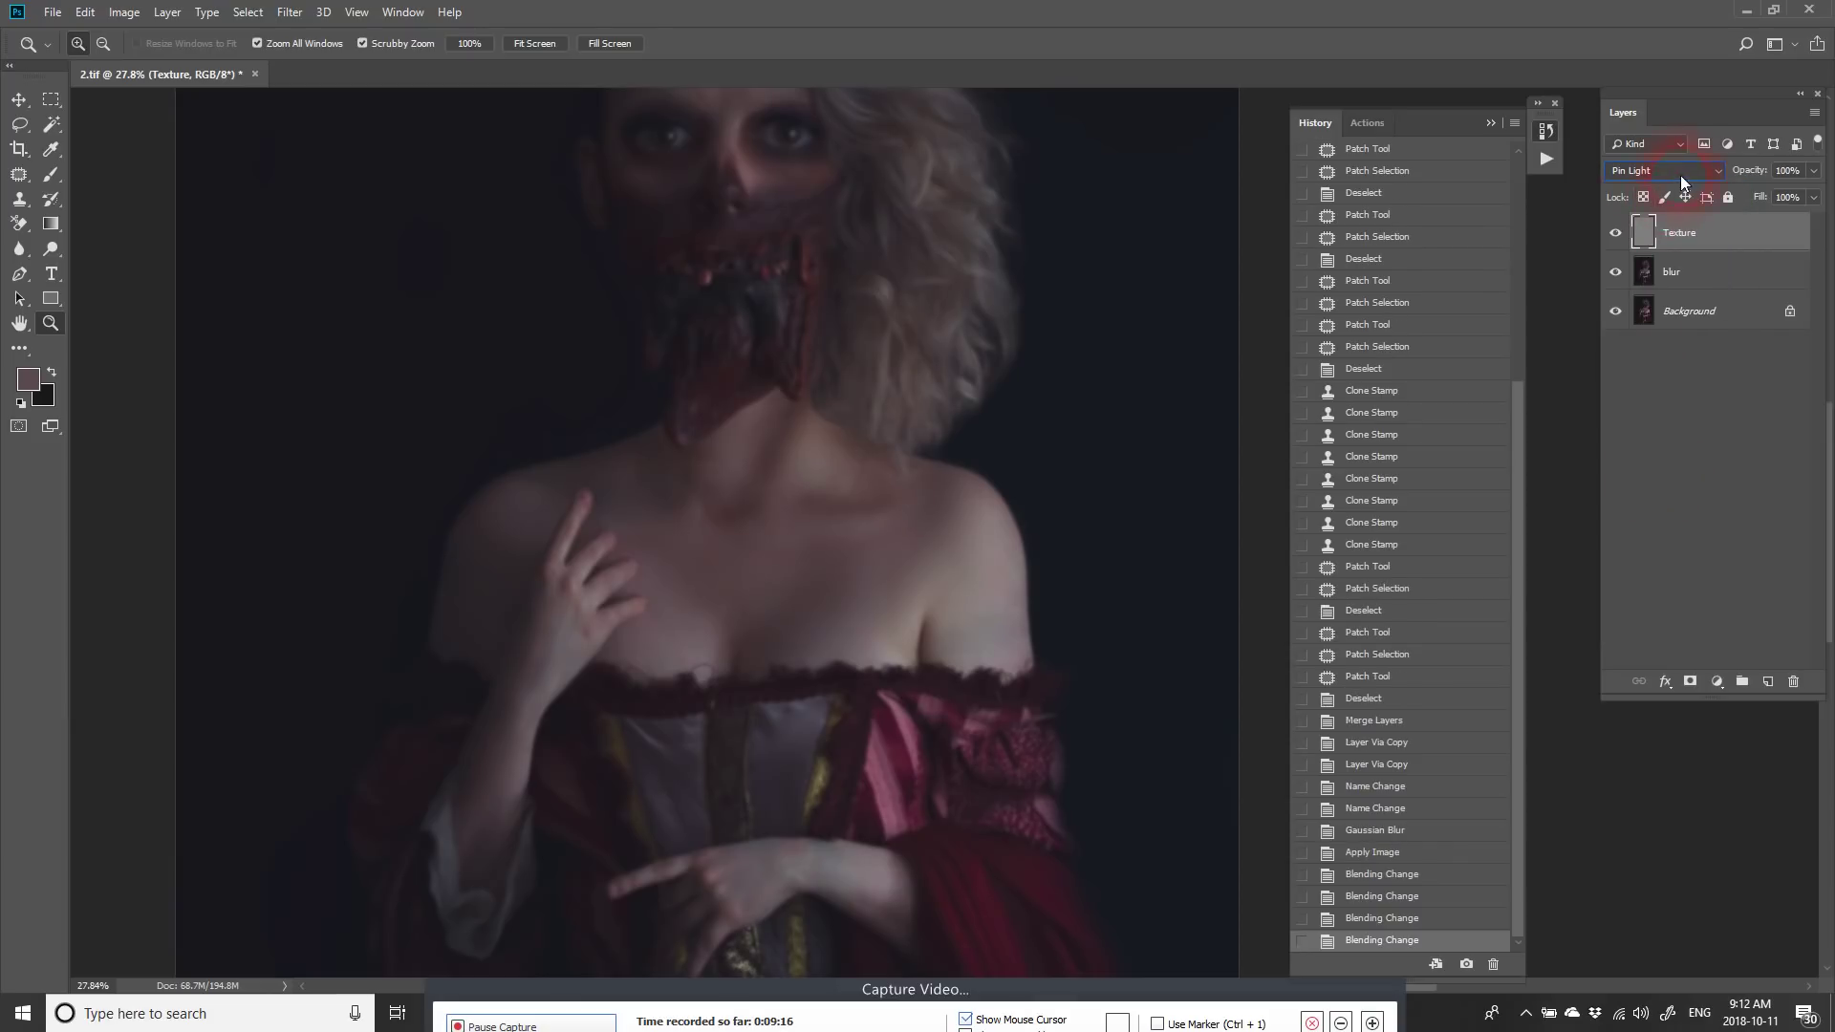
Step: Set the Texture layer's blending mode to Linear Light and add a new layer directly above the blur layer
{"action": "left_click", "coordinate": [1665, 172]}
{"action": "left_click", "coordinate": [1629, 459]}
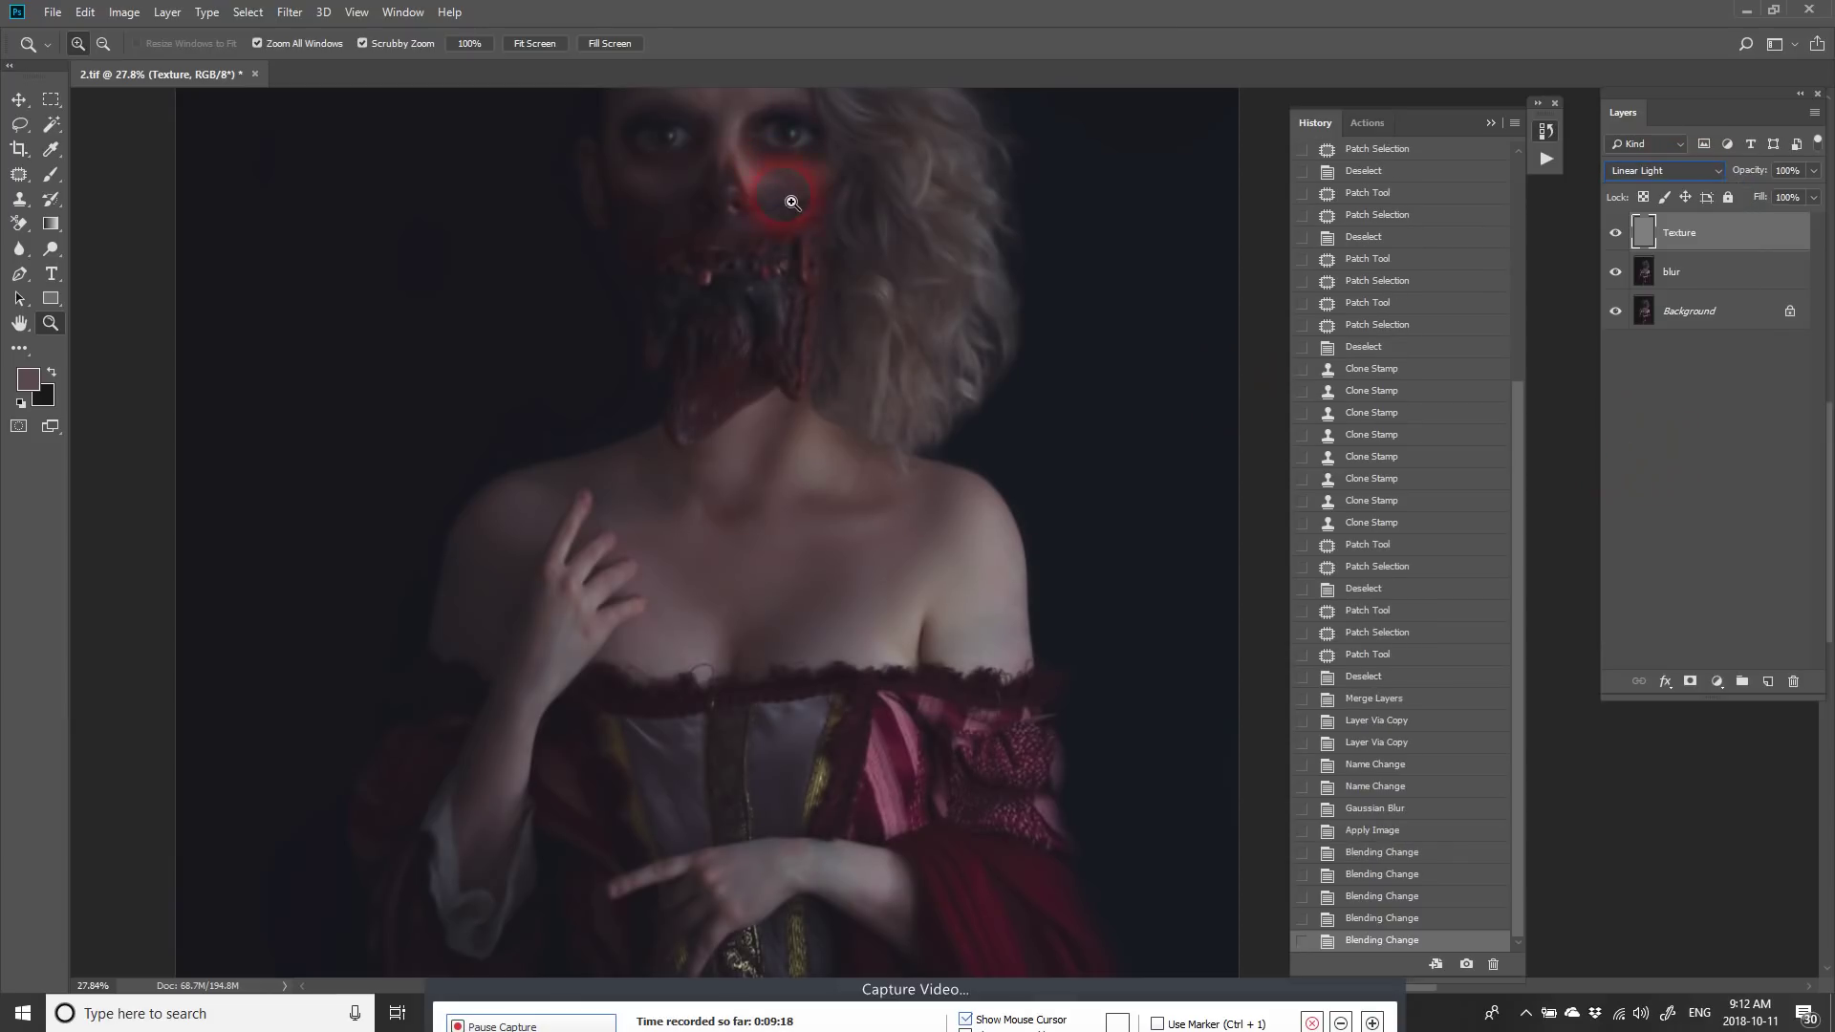
{"action": "left_click_drag", "start_coordinate": [792, 202], "coordinate": [918, 215]}
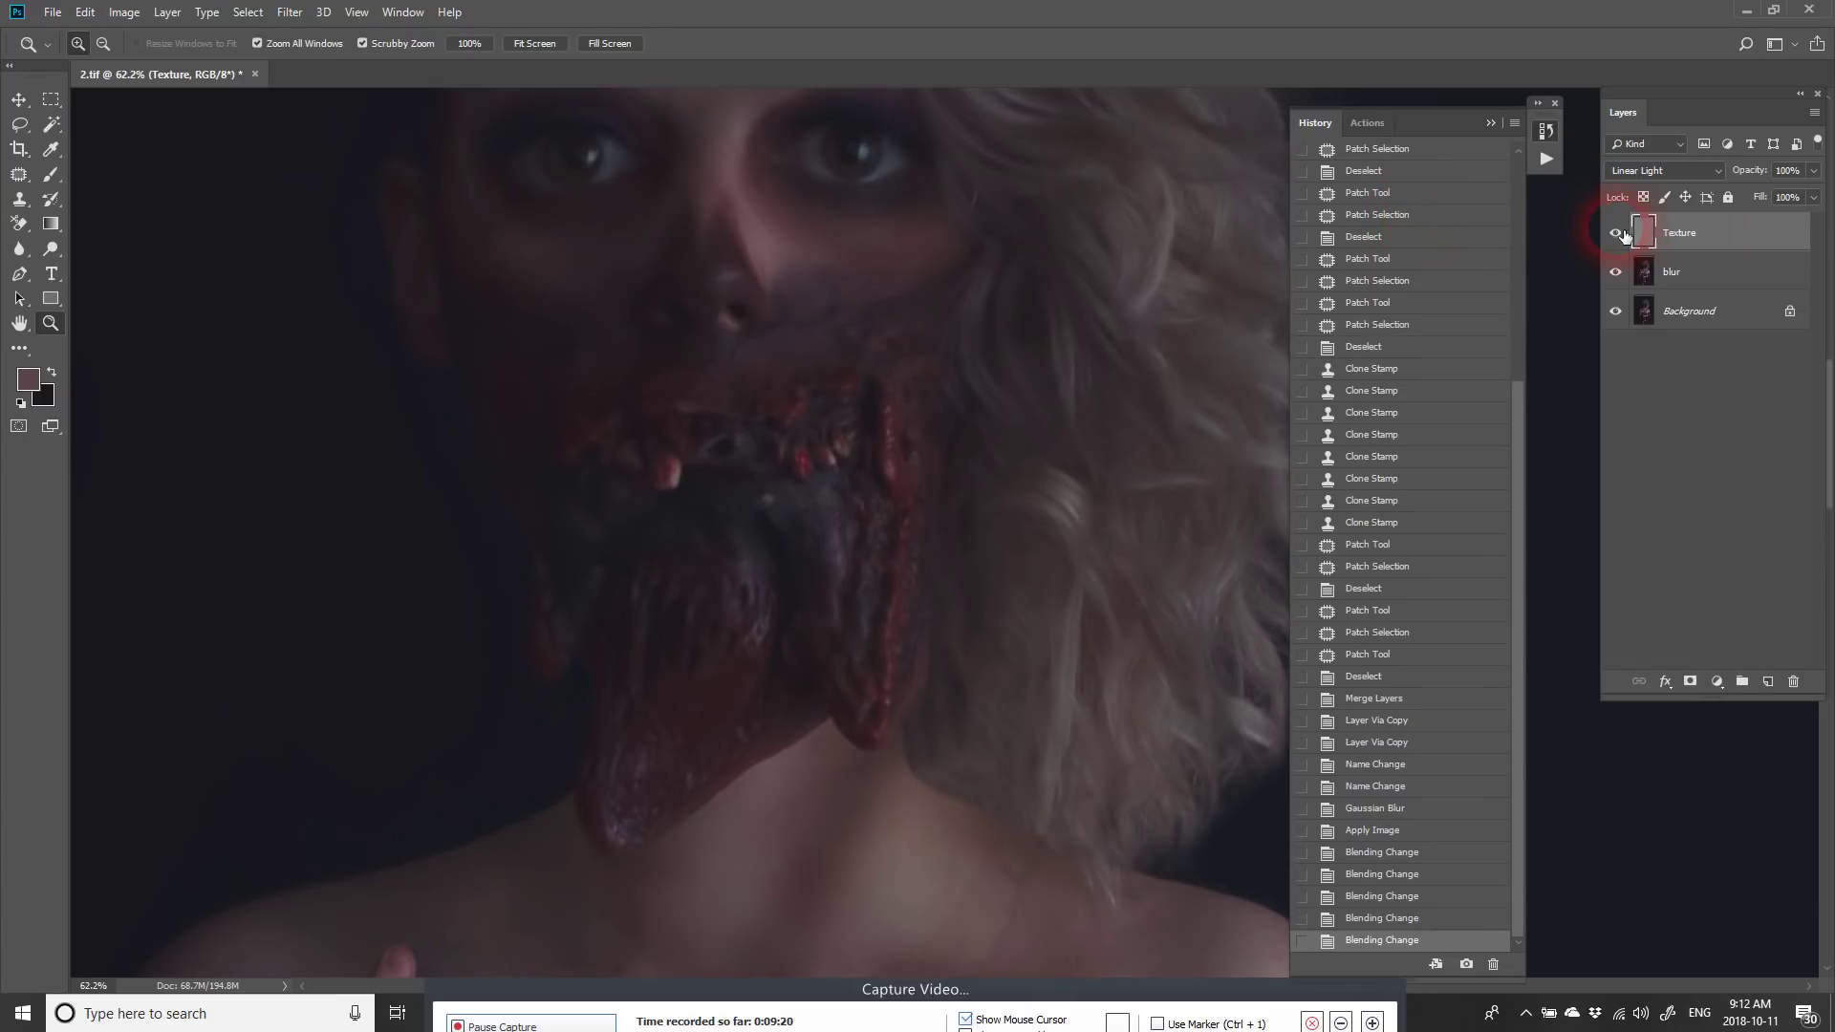
{"action": "left_click_drag", "start_coordinate": [944, 238], "coordinate": [904, 268]}
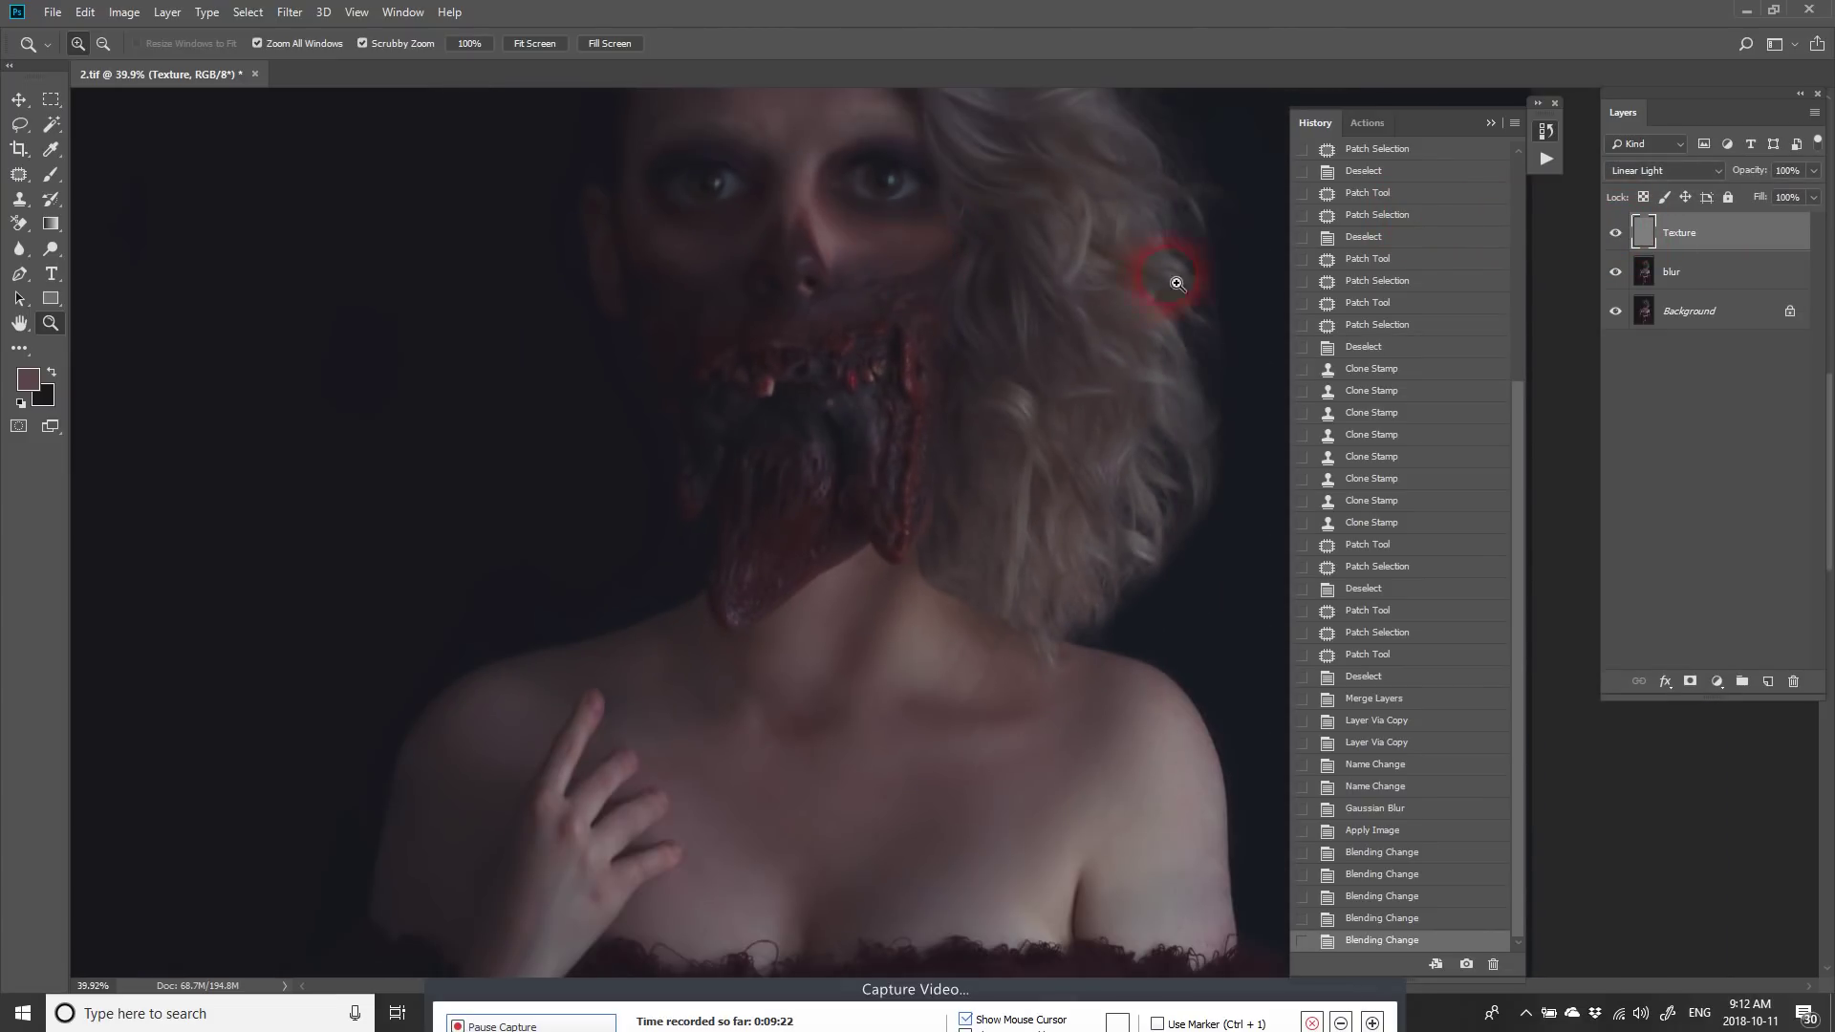
{"action": "left_click", "coordinate": [1695, 279]}
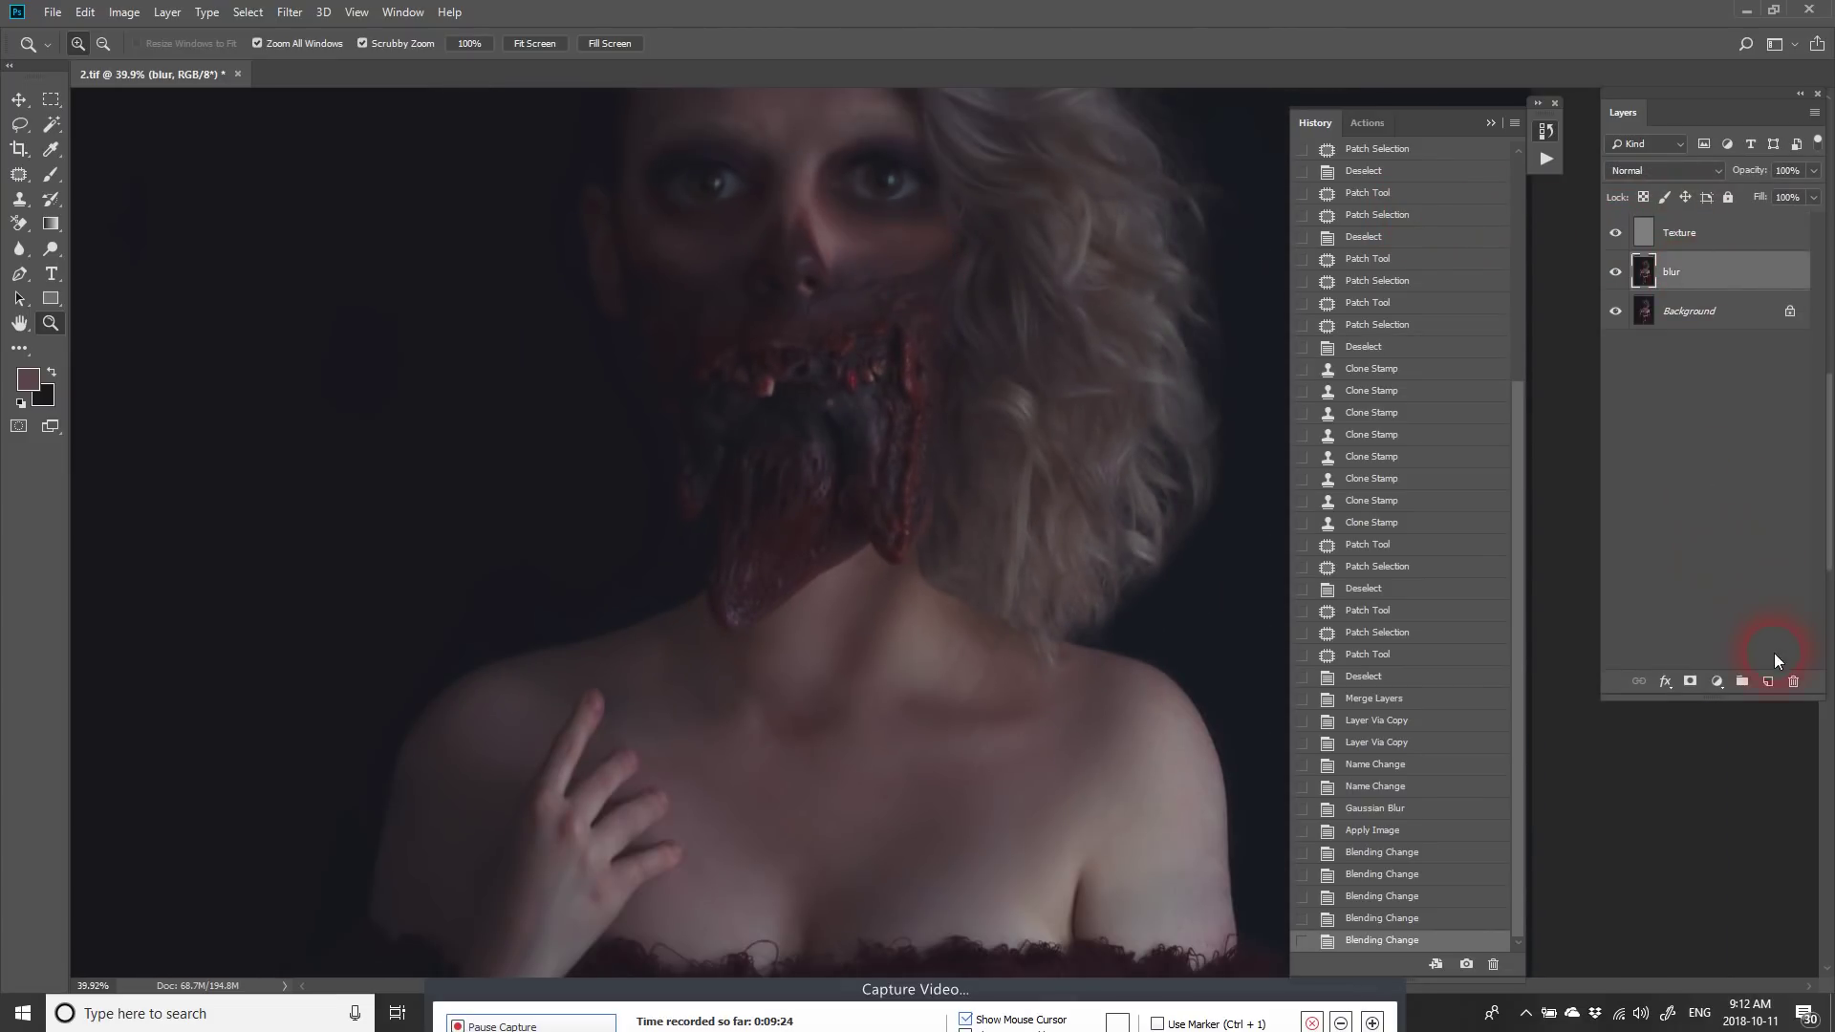
{"action": "left_click", "coordinate": [1768, 682]}
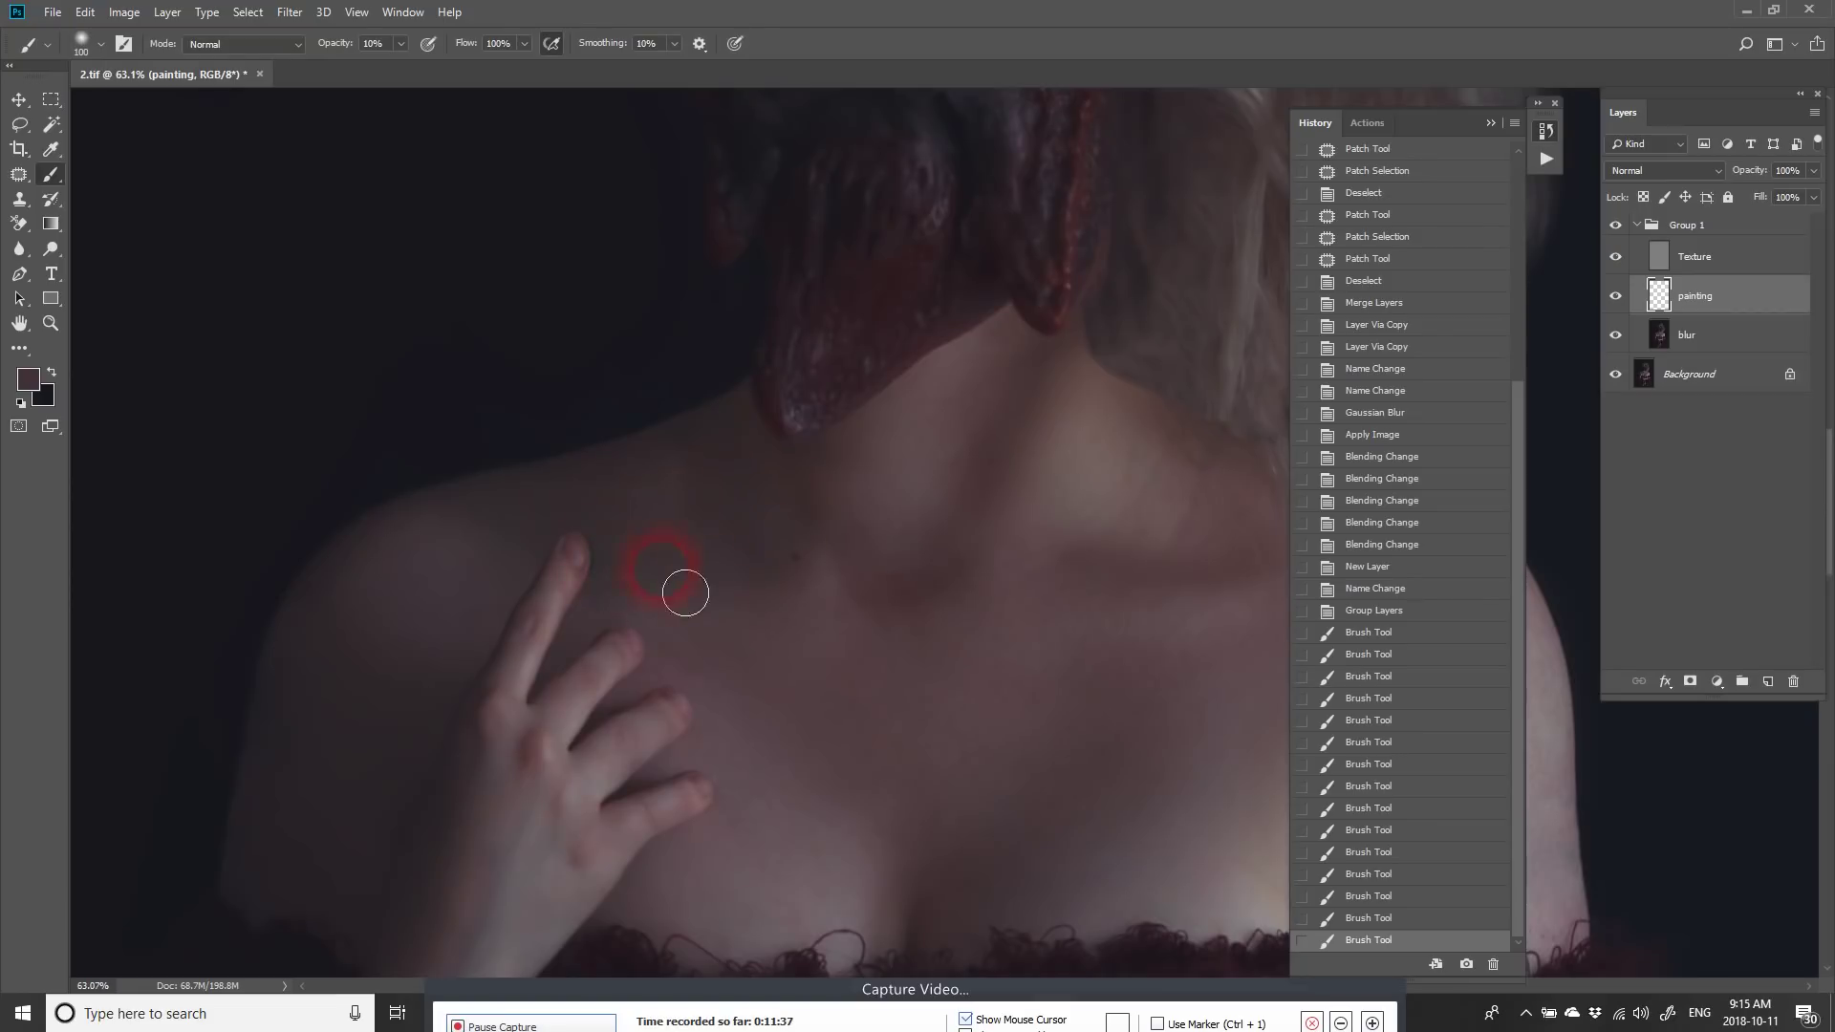
Step: Brush soft skin tone on the painting layer over the collarbone and the base of the neck
{"action": "left_click_drag", "start_coordinate": [648, 566], "coordinate": [715, 592]}
{"action": "left_click_drag", "start_coordinate": [723, 496], "coordinate": [829, 600]}
{"action": "left_click_drag", "start_coordinate": [795, 469], "coordinate": [830, 624]}
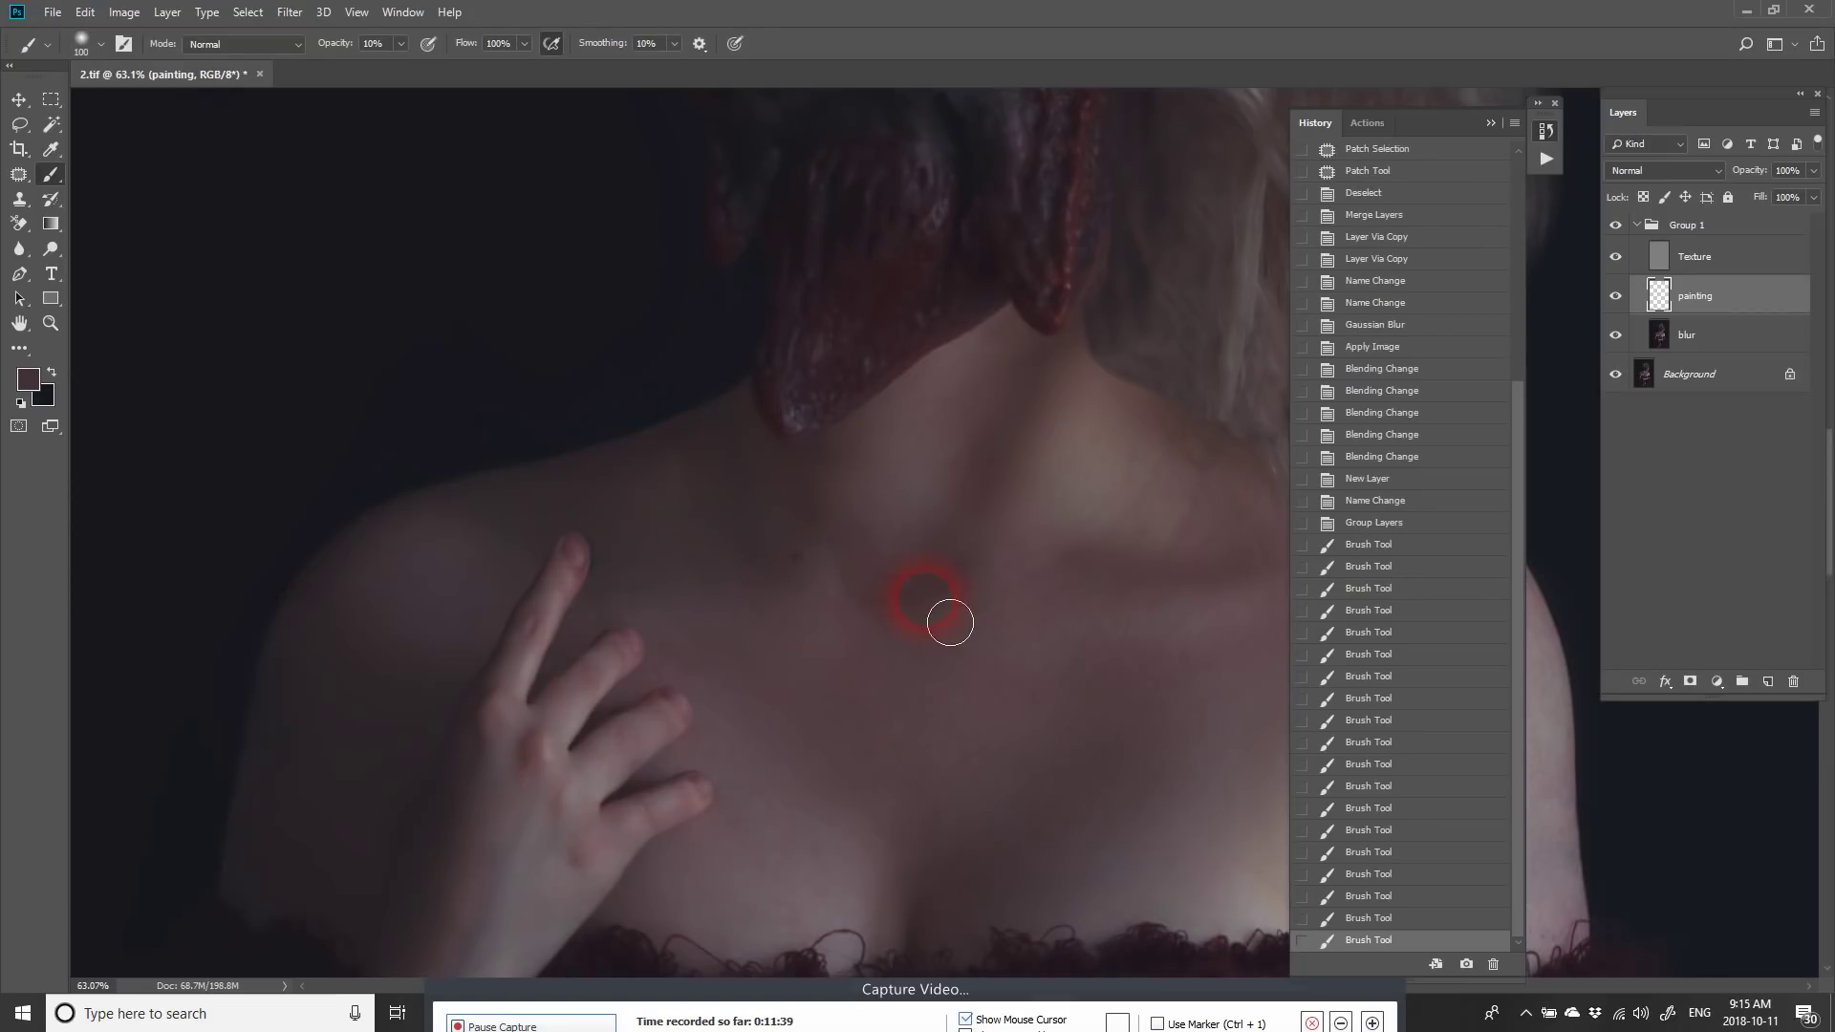
{"action": "left_click_drag", "start_coordinate": [946, 622], "coordinate": [985, 585]}
Step: Sample skin colour from the lower hand and brush it over the back of the hand and toward the wrist
{"action": "left_click_drag", "start_coordinate": [837, 726], "coordinate": [792, 450]}
{"action": "left_click_drag", "start_coordinate": [795, 685], "coordinate": [805, 519]}
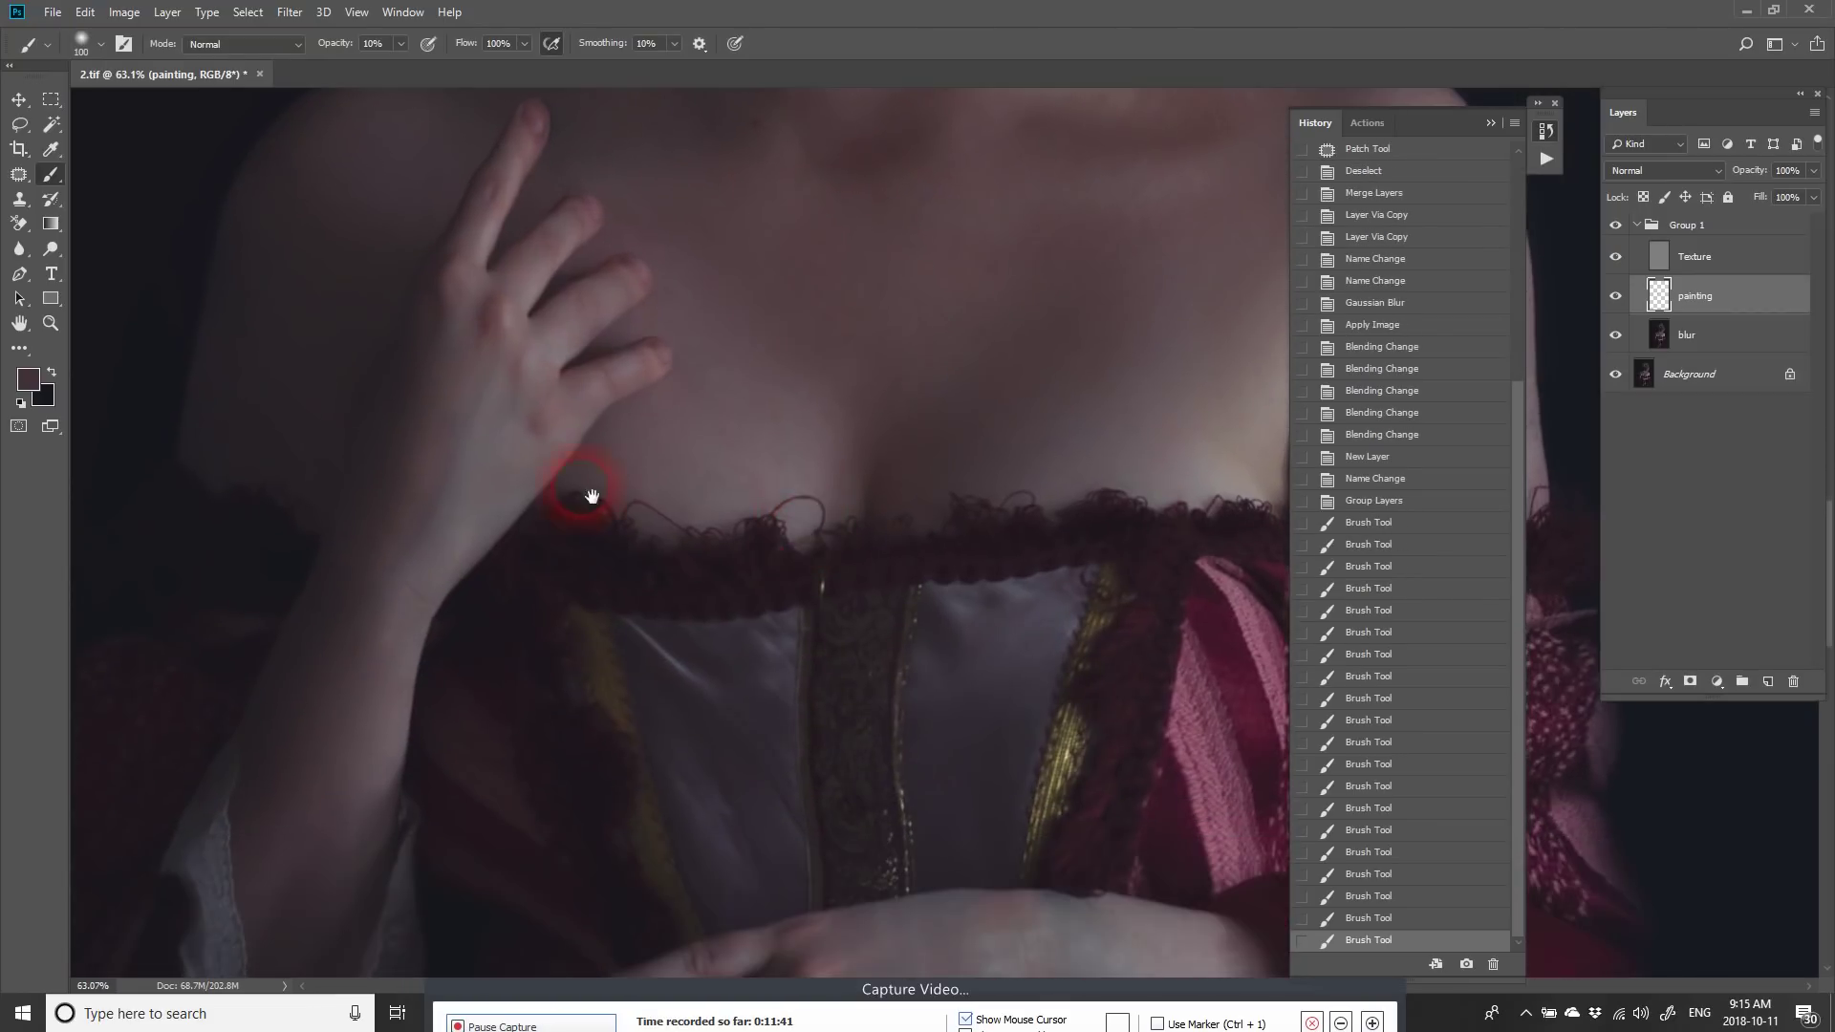
{"action": "mouse_move", "coordinate": [401, 403]}
{"action": "left_mouse_down"}
{"action": "mouse_move", "coordinate": [602, 536]}
{"action": "mouse_move", "coordinate": [580, 498]}
{"action": "left_mouse_up"}
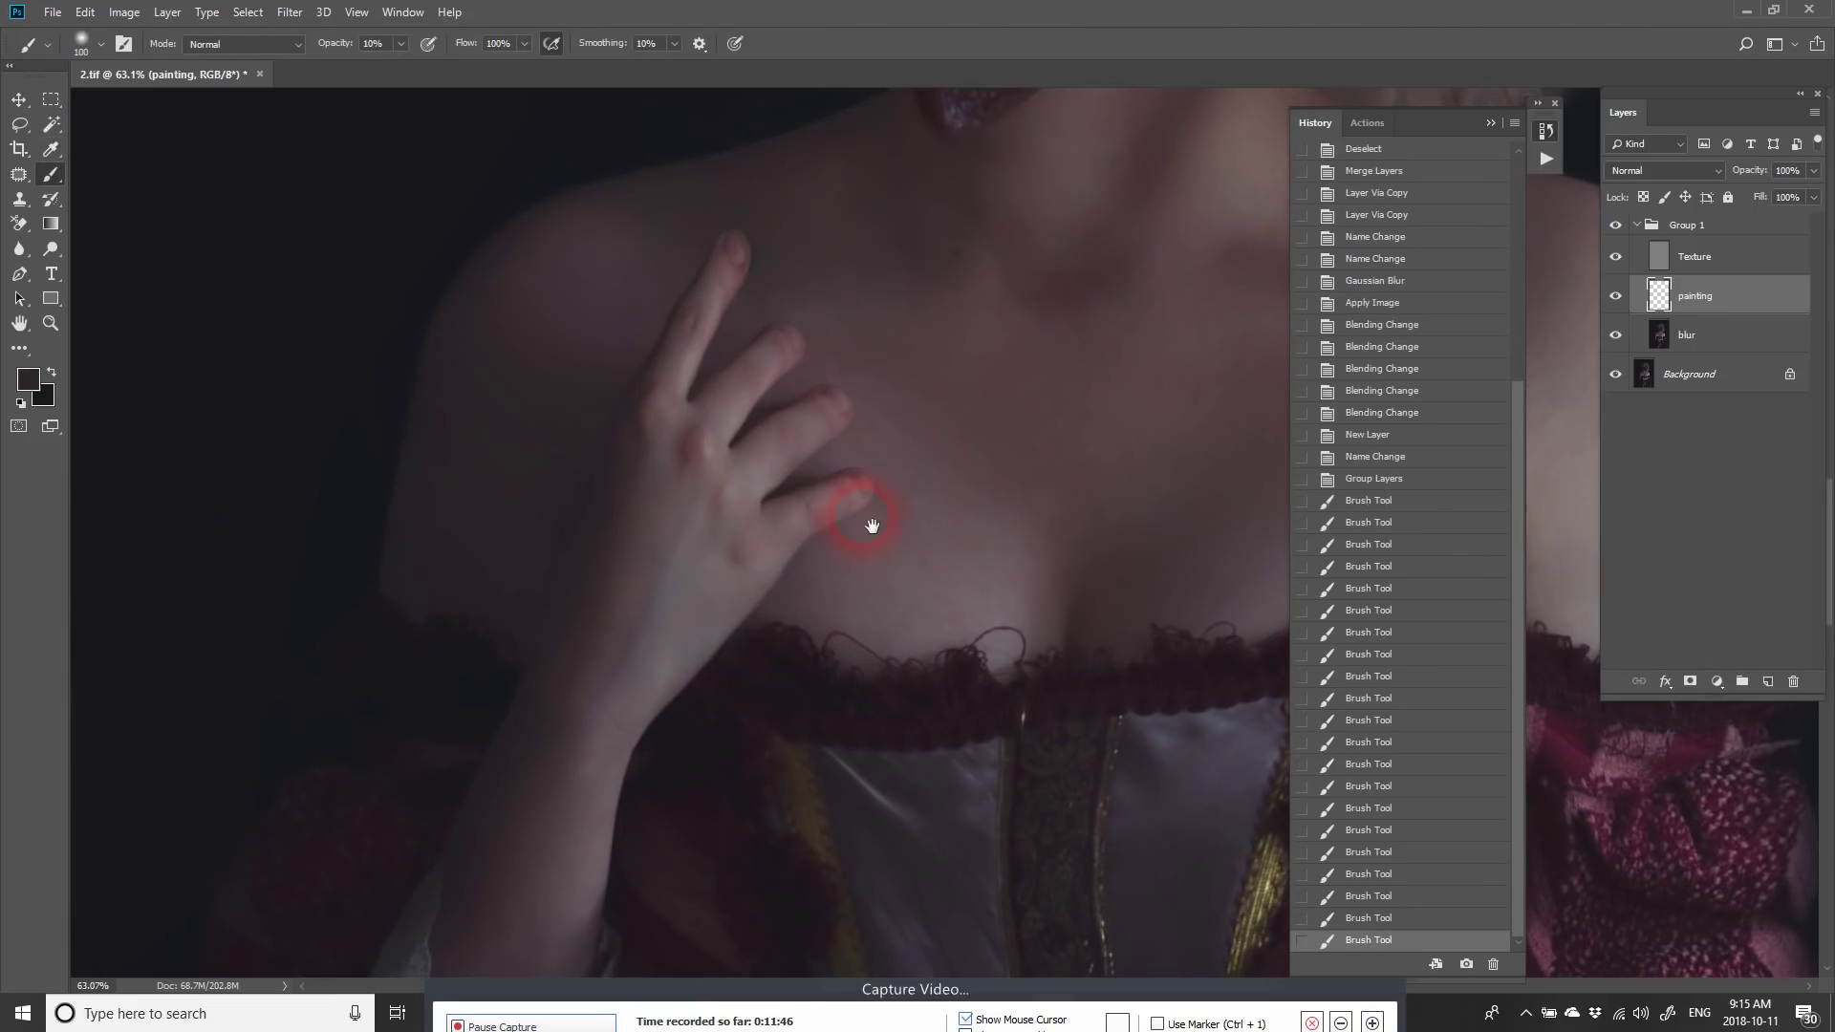
{"action": "left_click_drag", "start_coordinate": [946, 573], "coordinate": [785, 479]}
{"action": "left_click_drag", "start_coordinate": [819, 599], "coordinate": [606, 238]}
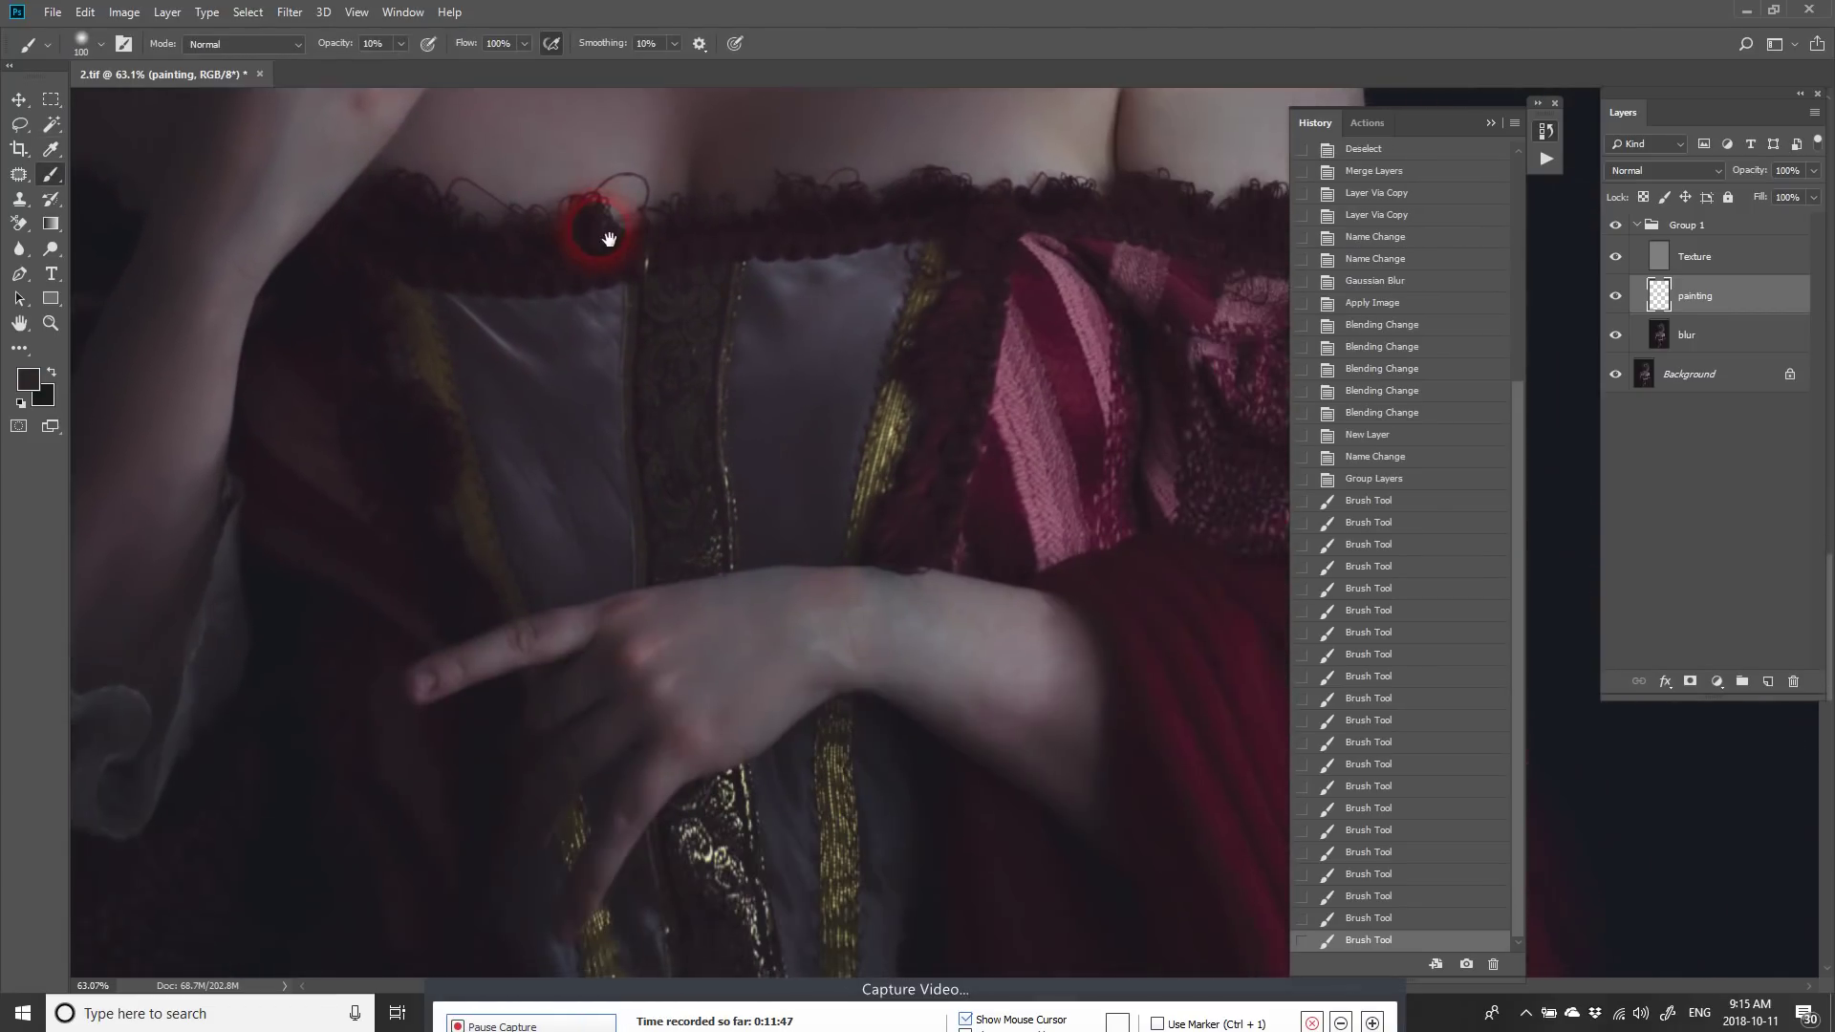
{"action": "left_click", "coordinate": [759, 650], "text": "alt"}
{"action": "left_click_drag", "start_coordinate": [851, 612], "coordinate": [792, 617]}
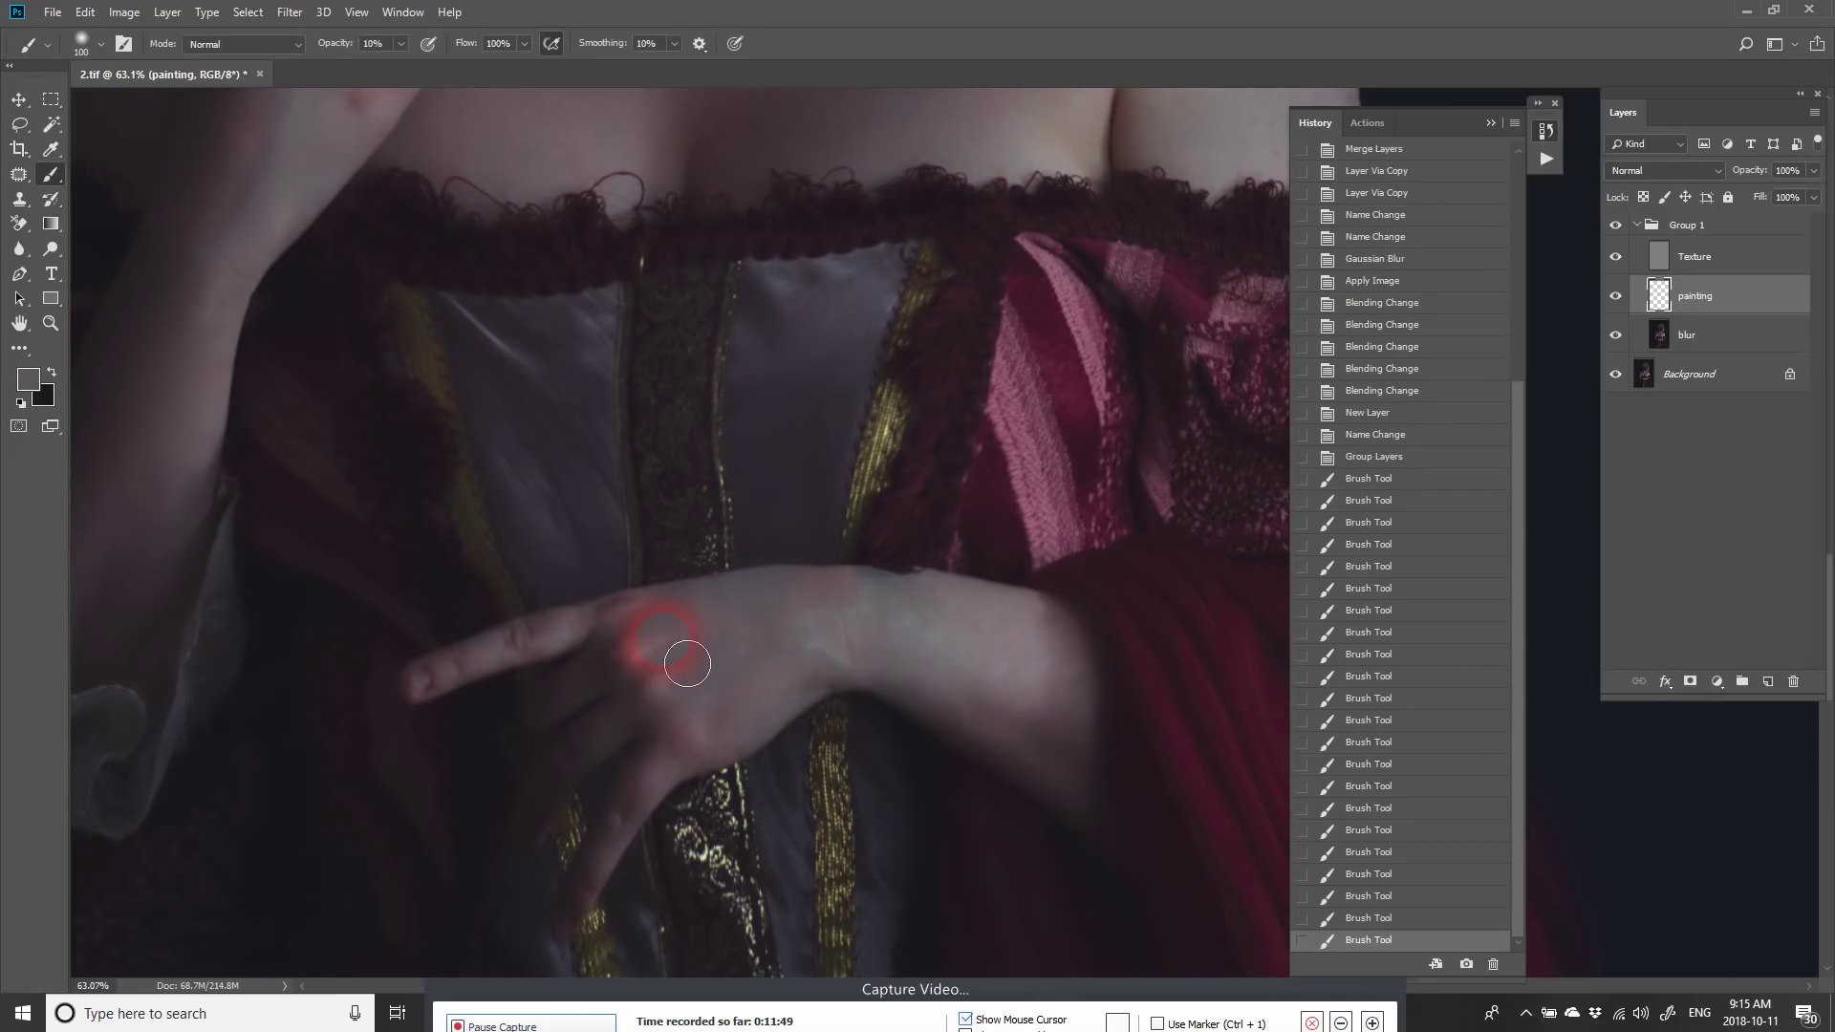
{"action": "mouse_move", "coordinate": [689, 663]}
{"action": "left_mouse_down"}
{"action": "mouse_move", "coordinate": [737, 688]}
{"action": "mouse_move", "coordinate": [889, 689]}
{"action": "left_mouse_up"}
Step: Sample the forearm's skin tone and paint it over the discoloured skin of the lower wrist
{"action": "left_click", "coordinate": [972, 625], "text": "alt"}
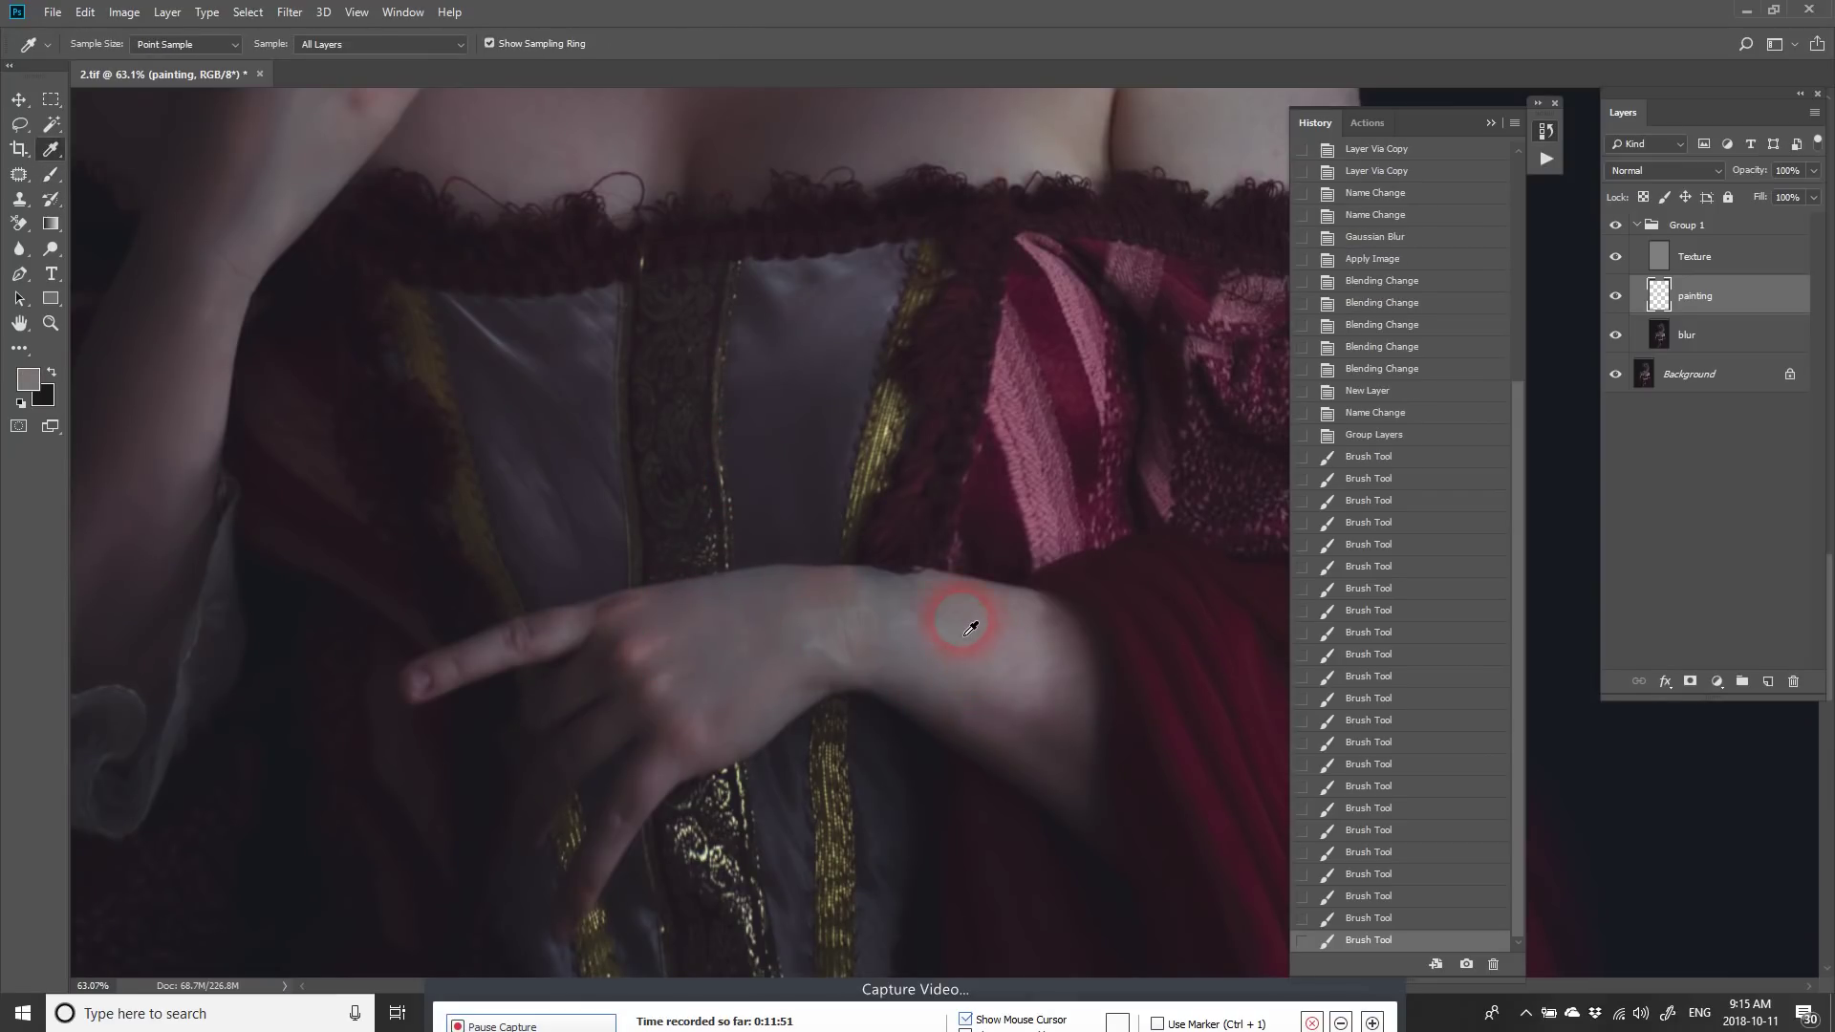
{"action": "left_click_drag", "start_coordinate": [940, 613], "coordinate": [916, 619]}
{"action": "left_click_drag", "start_coordinate": [903, 606], "coordinate": [929, 622]}
{"action": "mouse_move", "coordinate": [954, 602]}
{"action": "left_mouse_down"}
{"action": "mouse_move", "coordinate": [925, 632]}
{"action": "mouse_move", "coordinate": [923, 659]}
{"action": "mouse_move", "coordinate": [972, 703]}
{"action": "left_mouse_up"}
{"action": "mouse_move", "coordinate": [967, 697]}
{"action": "left_mouse_down"}
{"action": "mouse_move", "coordinate": [902, 624]}
{"action": "mouse_move", "coordinate": [900, 639]}
{"action": "mouse_move", "coordinate": [905, 606]}
{"action": "mouse_move", "coordinate": [902, 626]}
{"action": "mouse_move", "coordinate": [872, 586]}
{"action": "left_mouse_up"}
Step: Reduce the brush size to 25 for finer painting around the wrist
{"action": "key", "text": "bracketleft"}
{"action": "key", "text": "bracketleft"}
{"action": "key", "text": "bracketleft"}
{"action": "key", "text": "bracketleft"}
{"action": "key", "text": "bracketleft"}
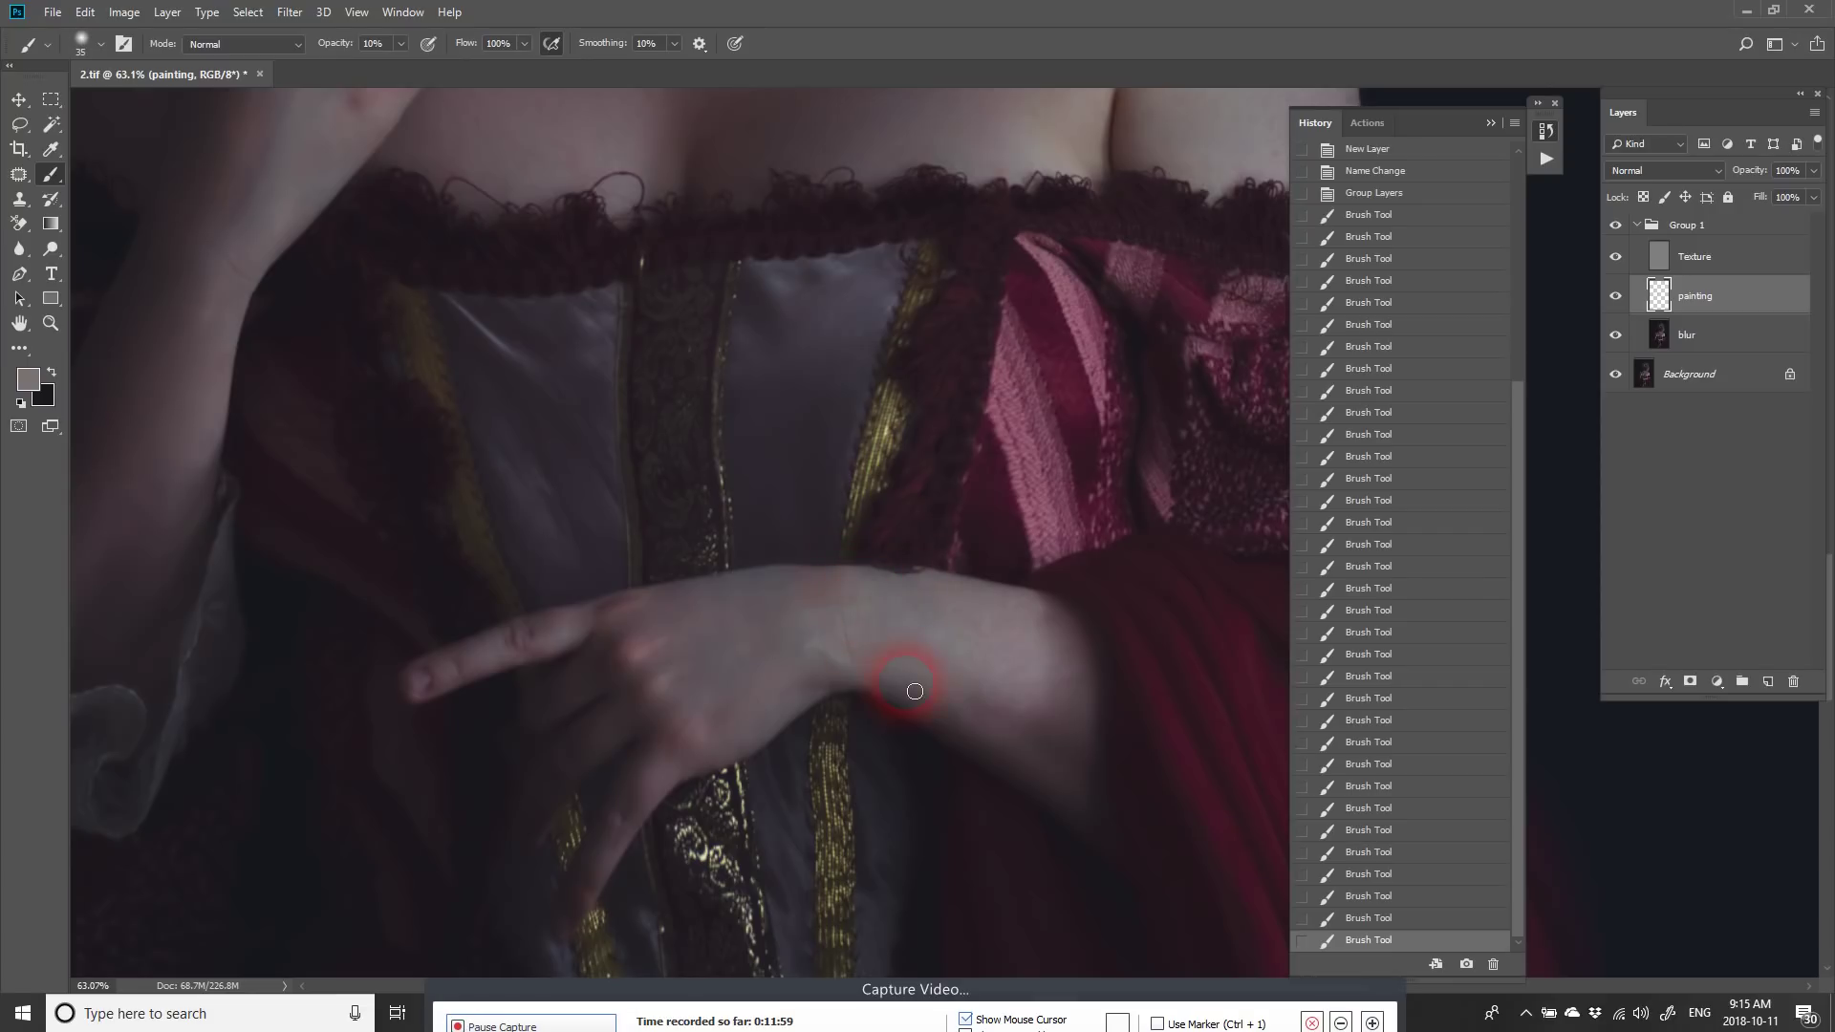
Step: Brush a soft stroke of the sampled skin tone along the underside of the lower wrist on the painting layer
{"action": "left_click_drag", "start_coordinate": [915, 691], "coordinate": [949, 703]}
{"action": "left_click_drag", "start_coordinate": [870, 453], "coordinate": [877, 779]}
{"action": "left_click_drag", "start_coordinate": [859, 468], "coordinate": [895, 738]}
{"action": "left_click_drag", "start_coordinate": [867, 482], "coordinate": [889, 575]}
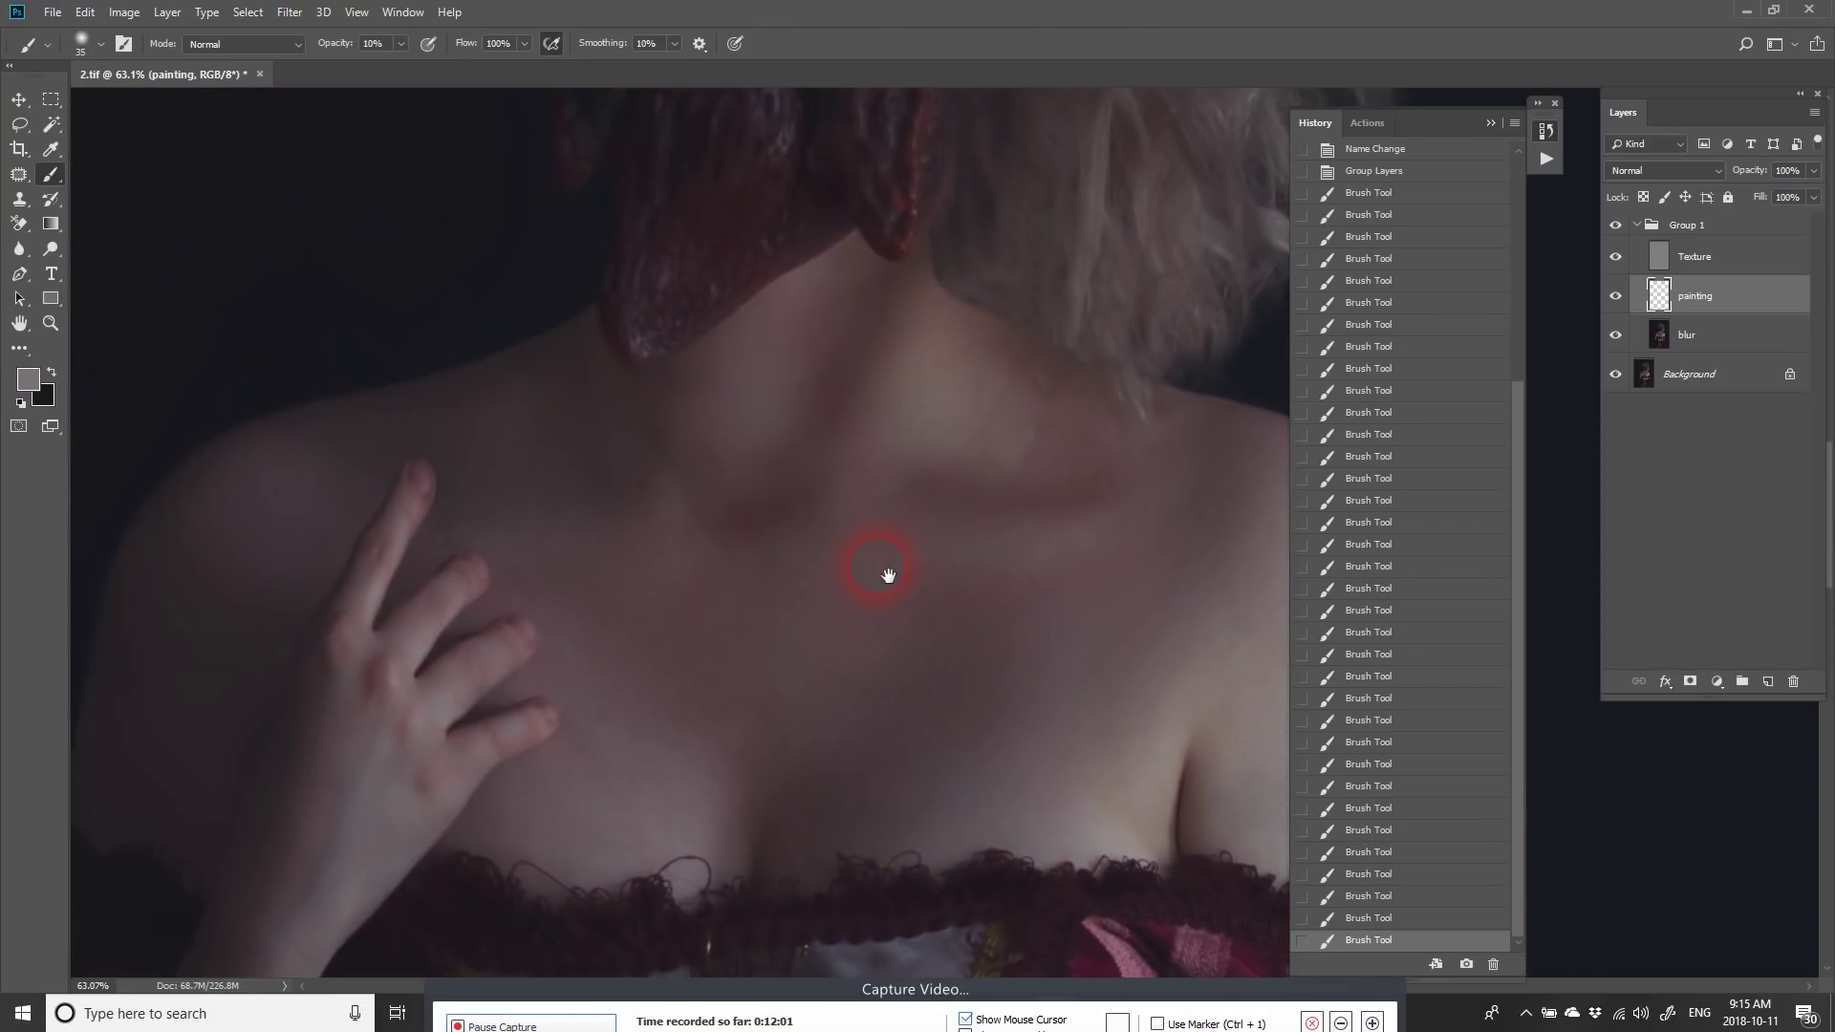
Step: Collapse Group 1 and merge it with the Background layer
{"action": "left_click", "coordinate": [1679, 283]}
{"action": "left_click", "coordinate": [1643, 228]}
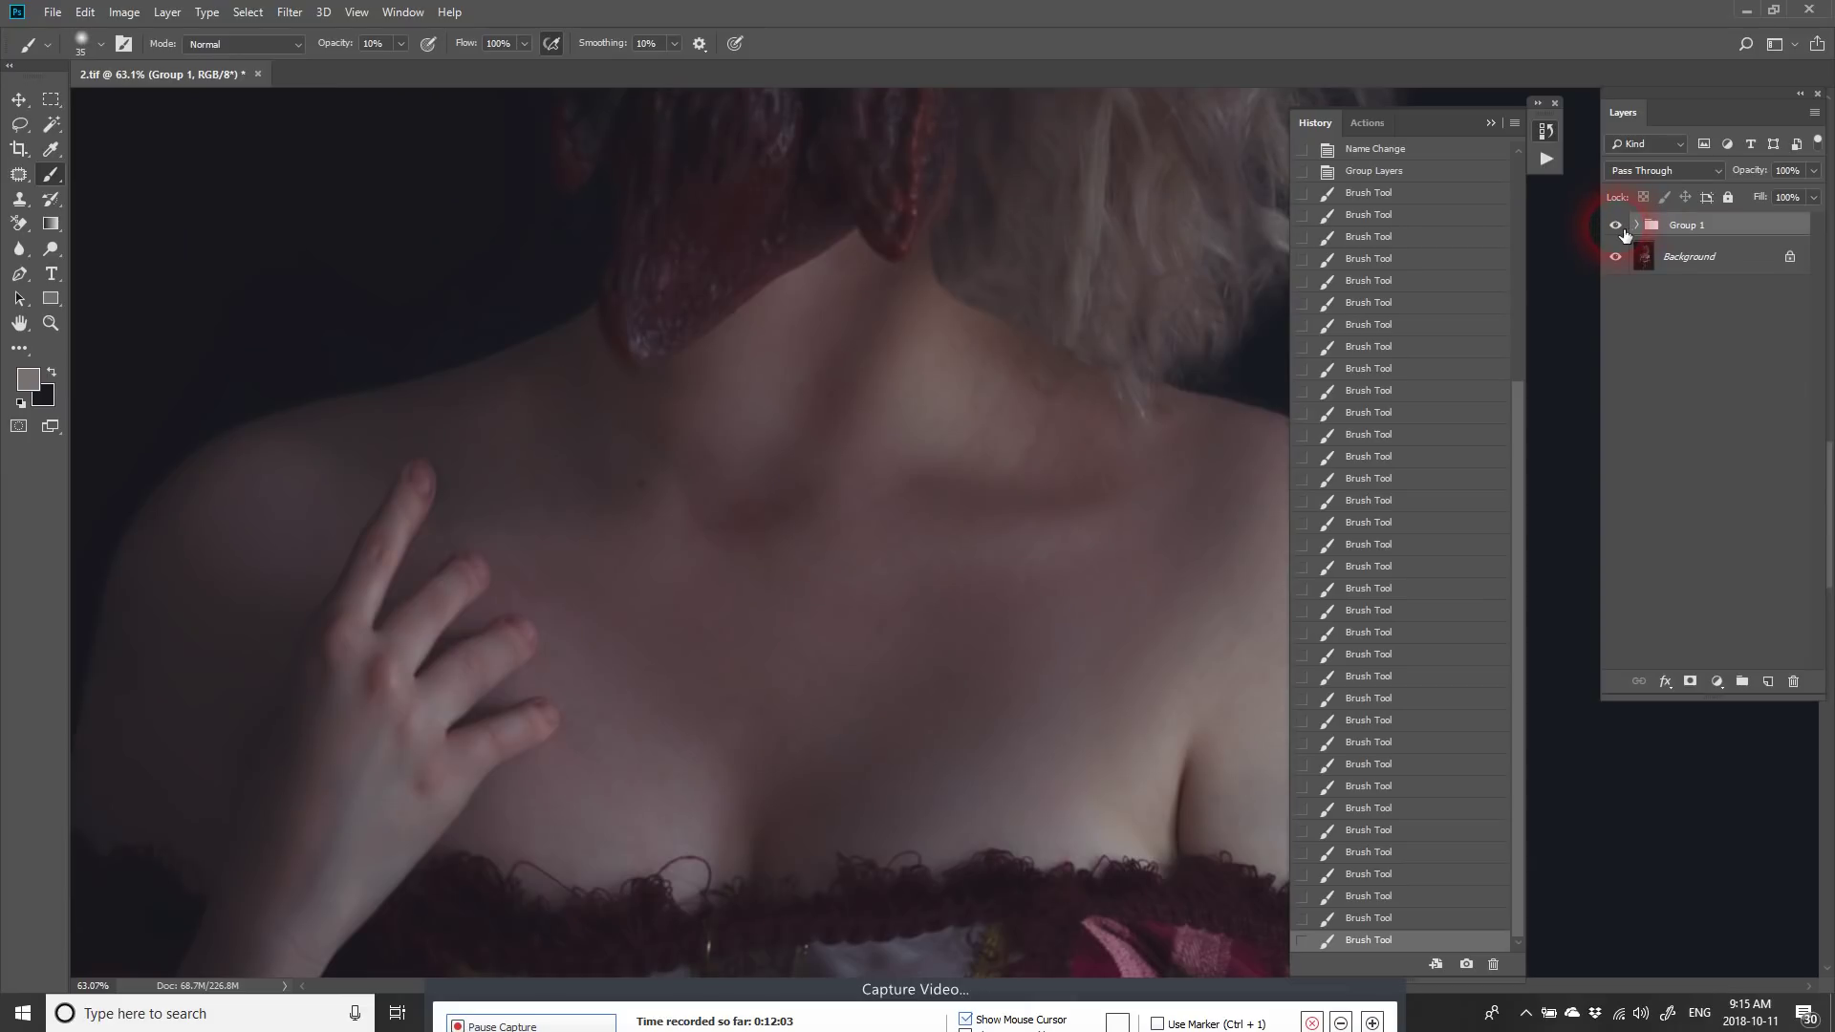
{"action": "left_click", "coordinate": [1689, 253], "text": "shift"}
{"action": "key", "text": "ctrl+e"}
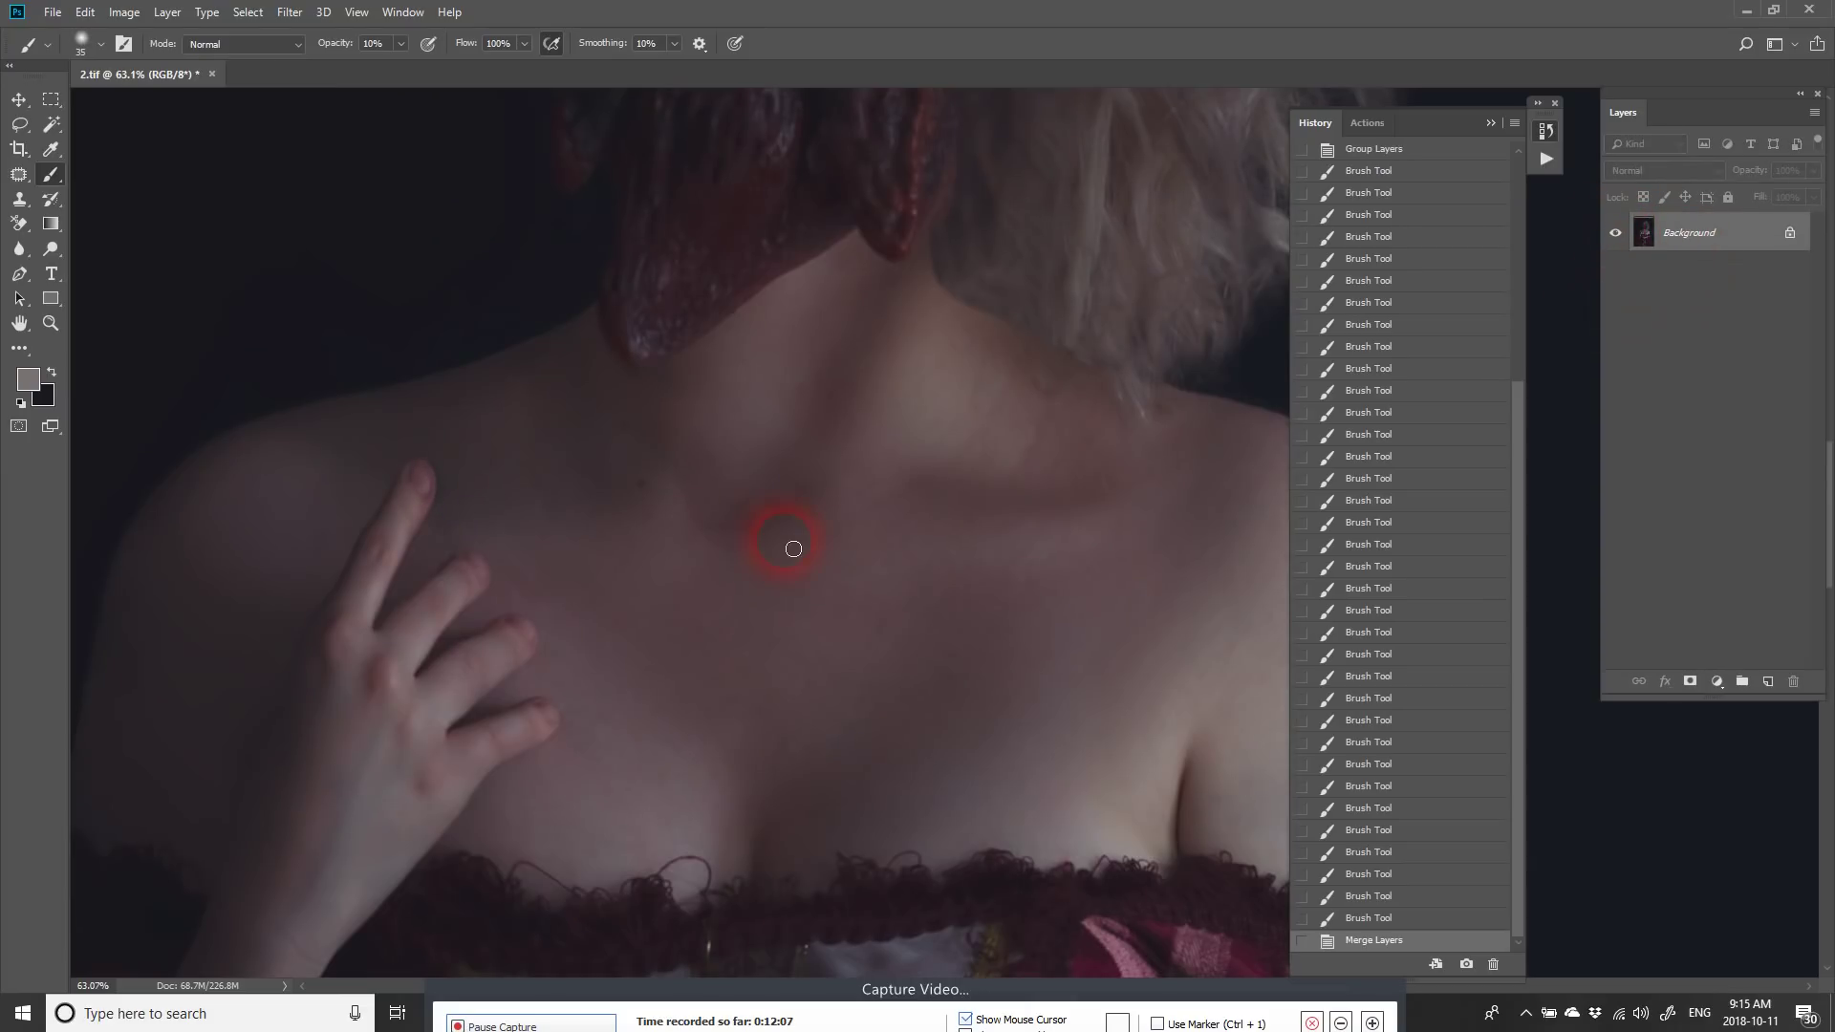
Step: Clone nearby chest skin along the edge of the raised index fingertip with the Clone Stamp at 25% opacity
{"action": "key", "text": "s"}
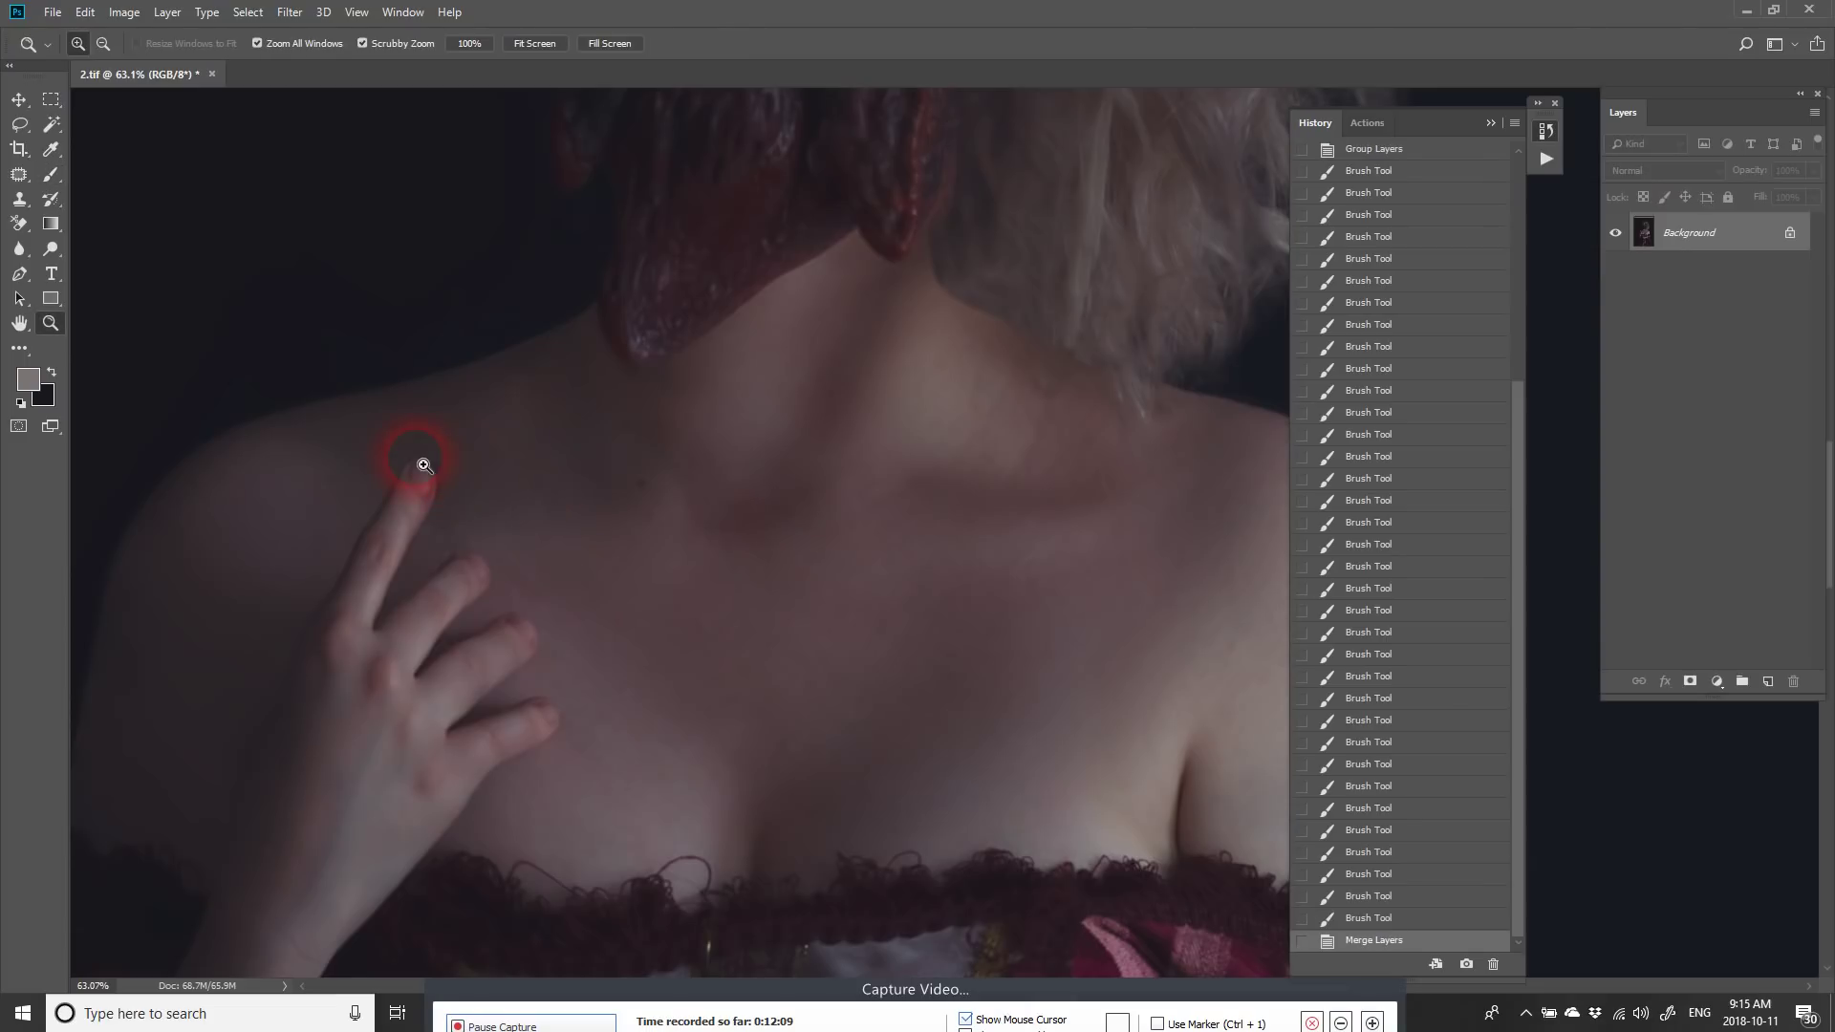
{"action": "scroll", "coordinate": [426, 466], "scroll_direction": "up", "scroll_amount": 3}
{"action": "left_click", "coordinate": [495, 452], "text": "alt"}
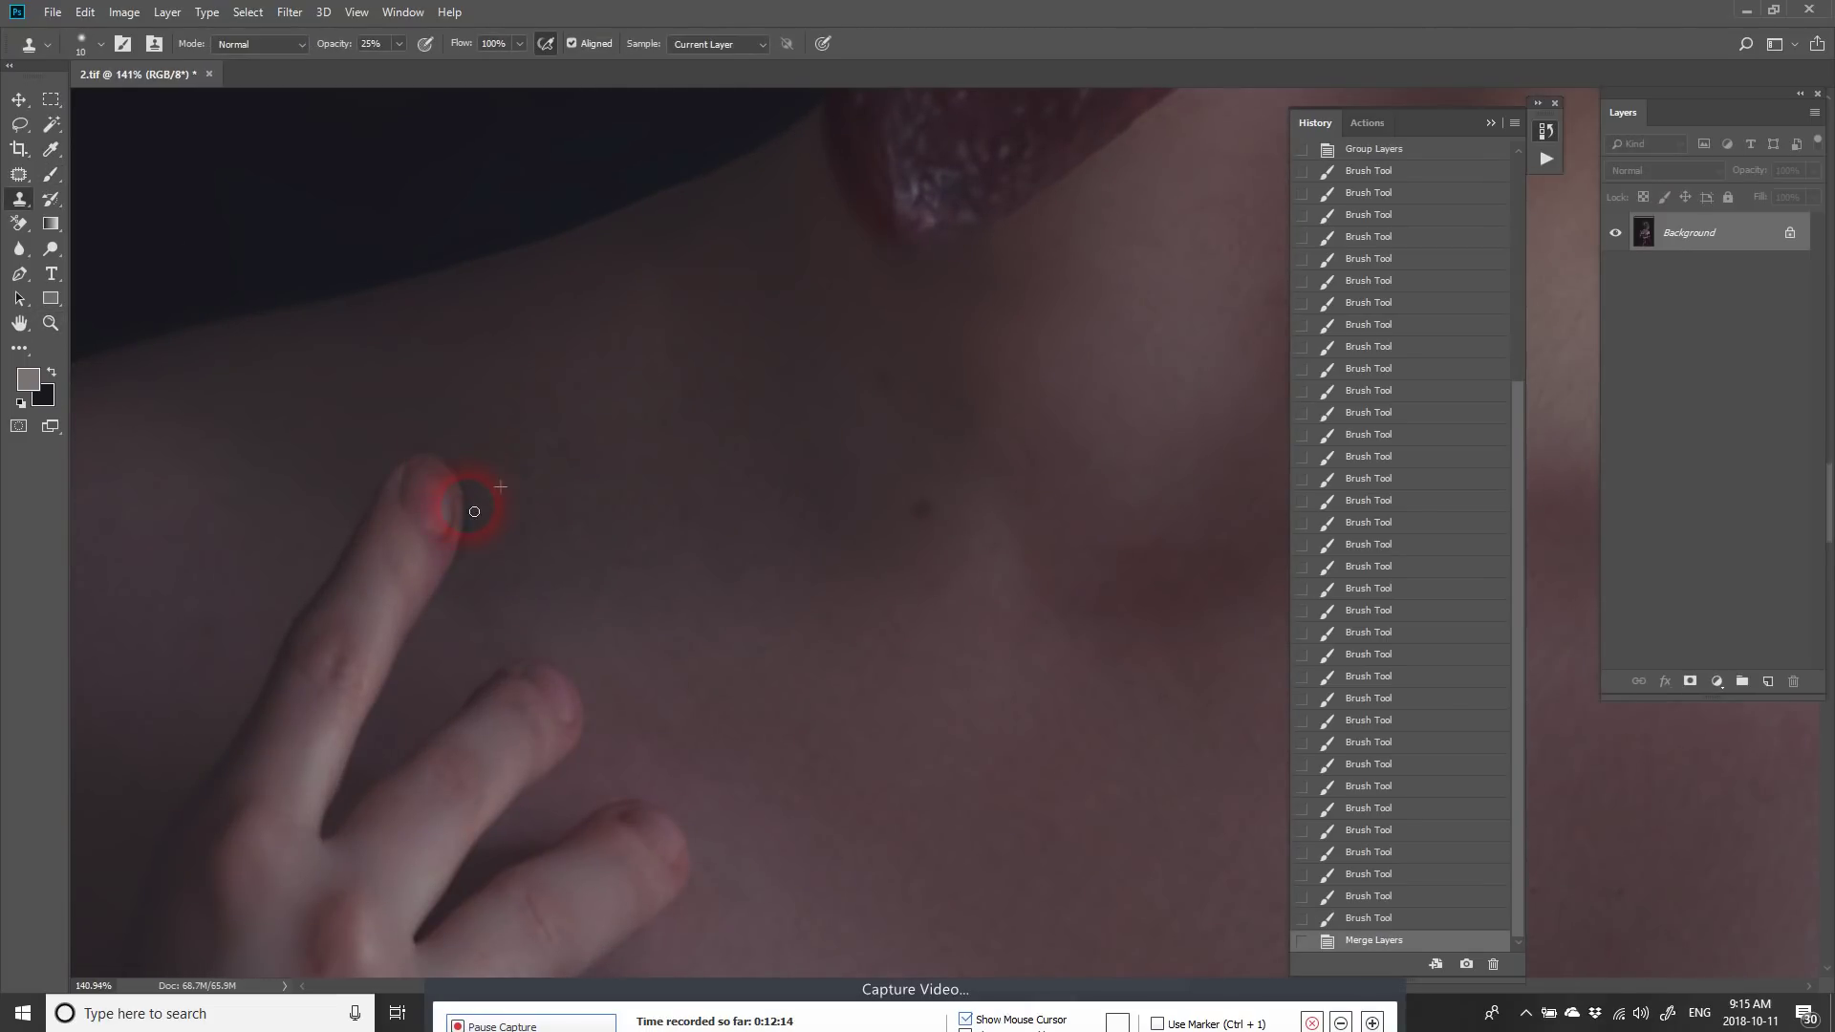
{"action": "left_click", "coordinate": [470, 507]}
{"action": "left_click", "coordinate": [461, 481]}
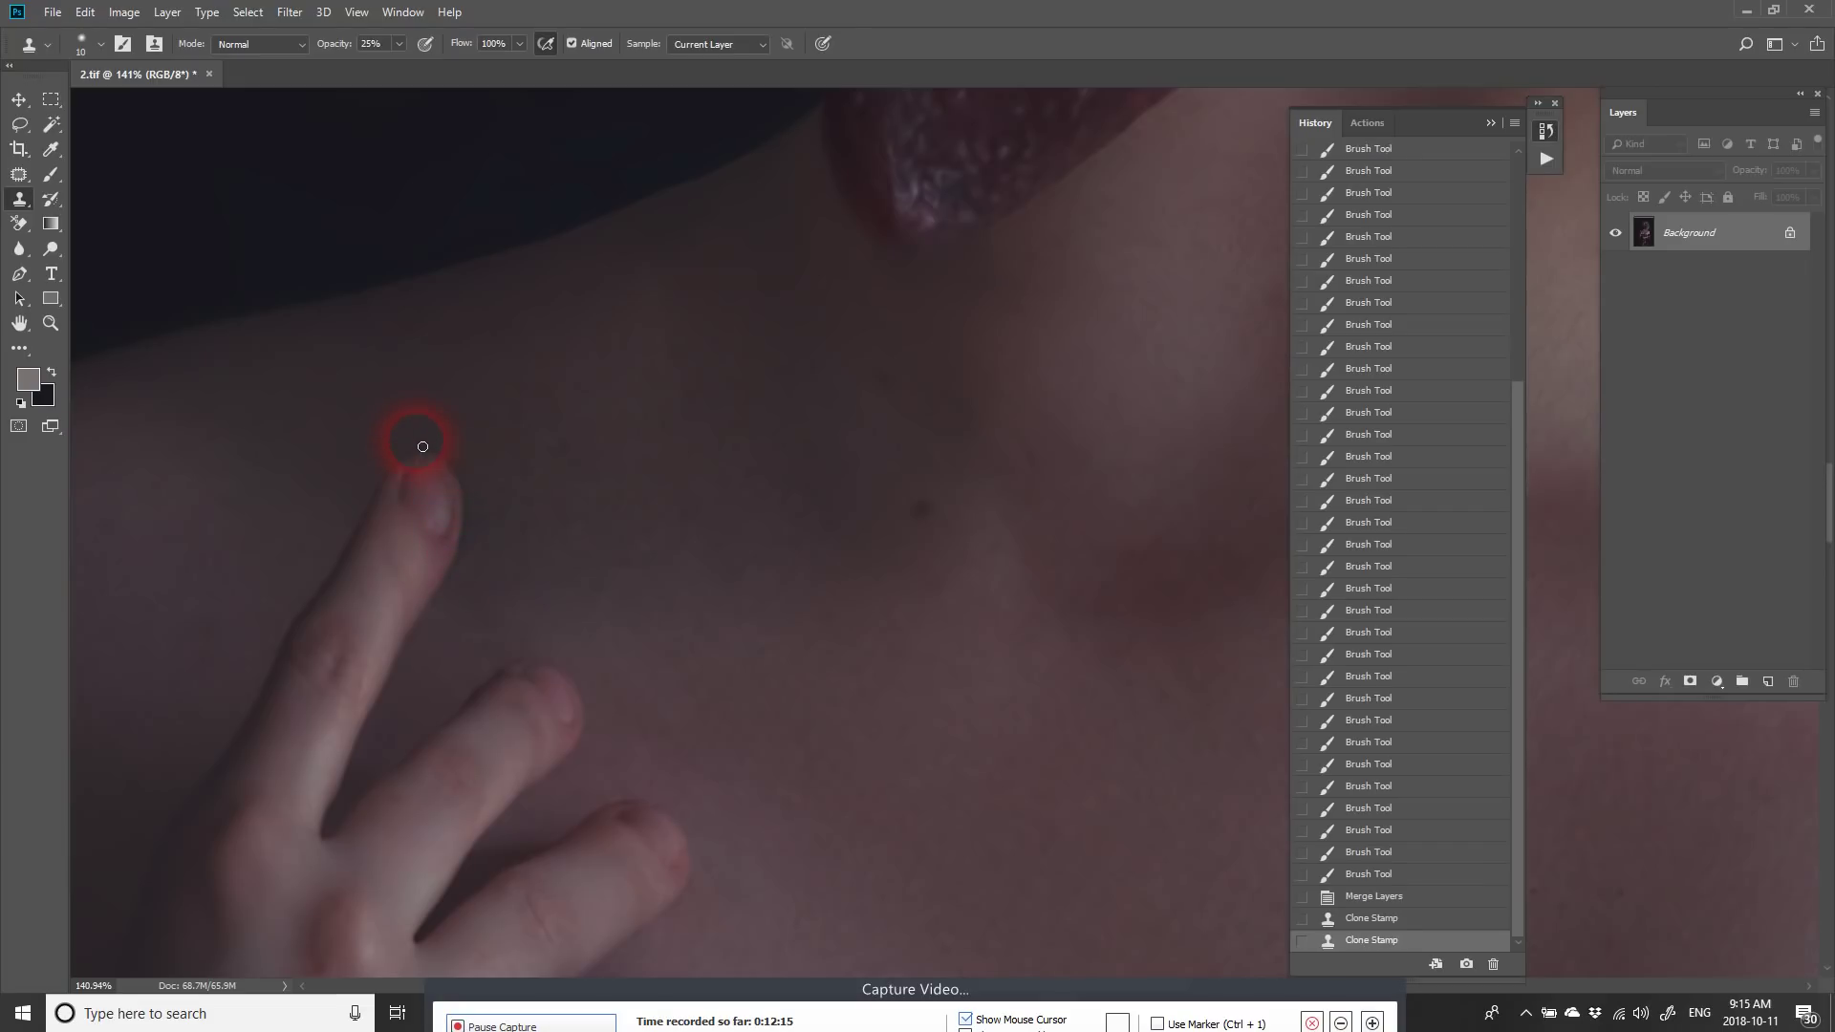
{"action": "left_click", "coordinate": [459, 463]}
{"action": "left_click", "coordinate": [470, 505]}
{"action": "left_click", "coordinate": [467, 514]}
{"action": "left_click", "coordinate": [476, 542]}
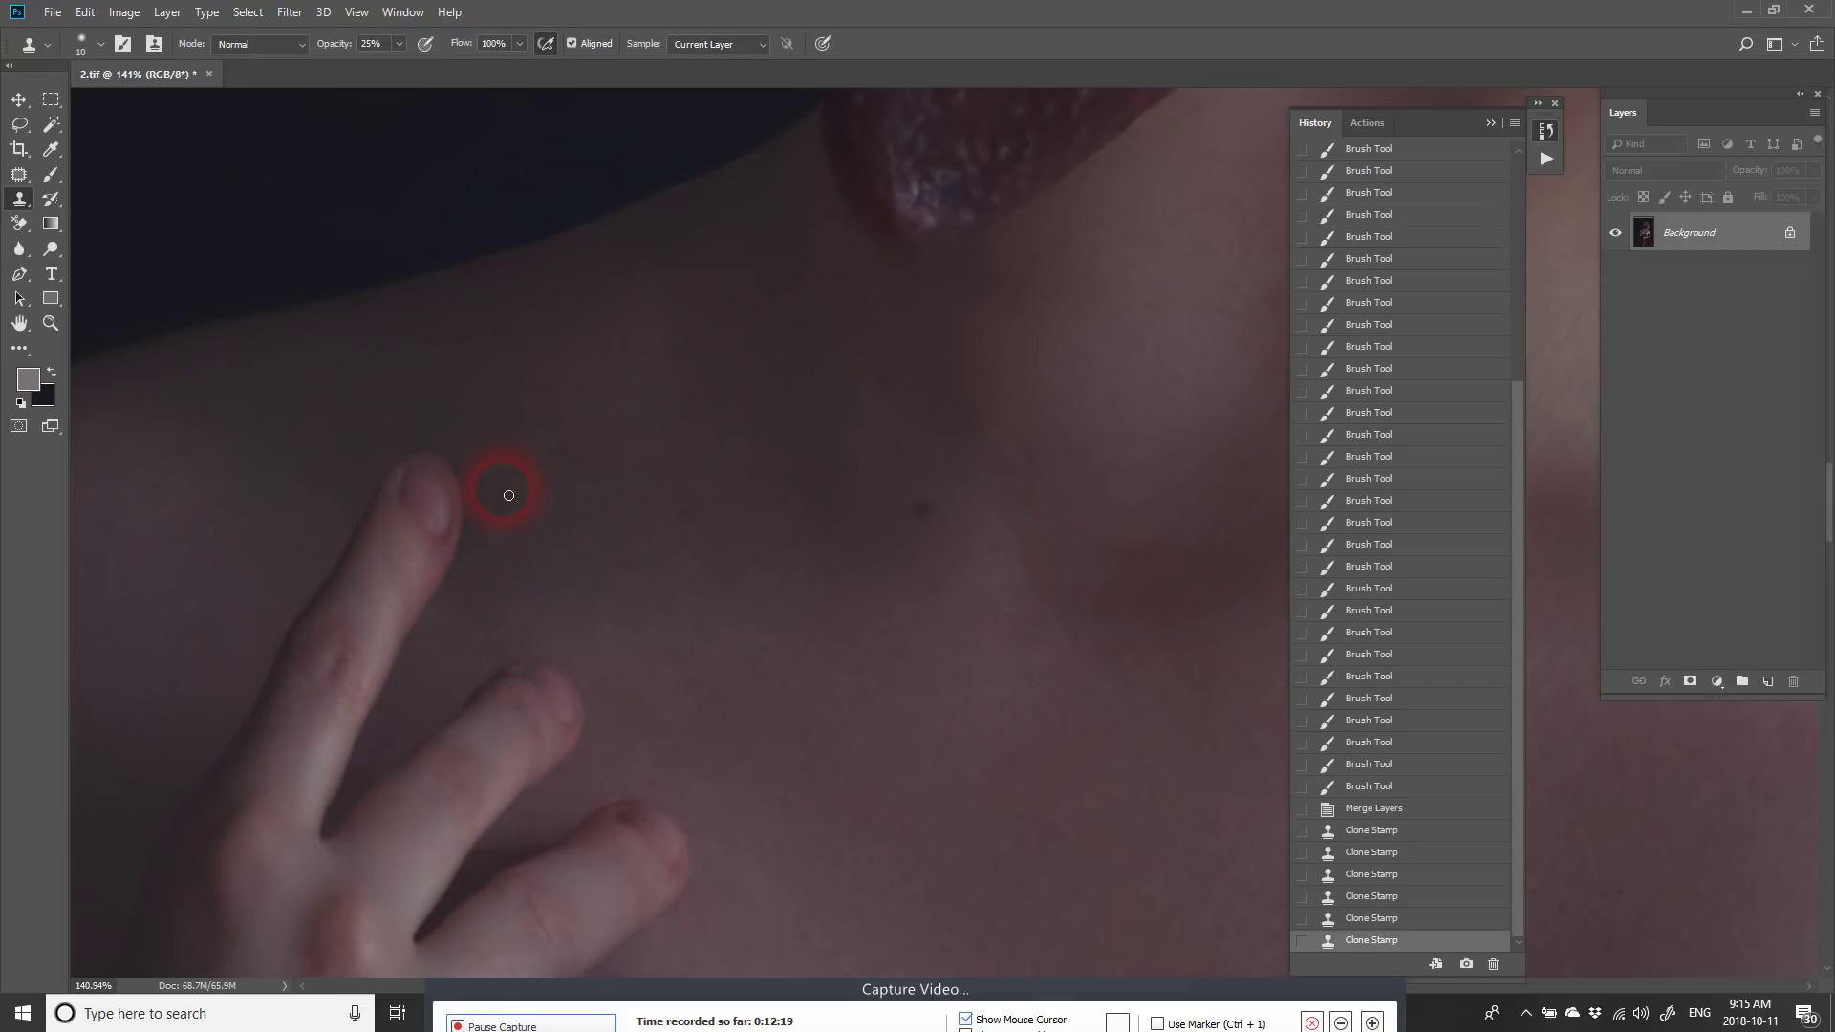
Step: Duplicate the merged background layer and raise the Clone Stamp opacity to 100% for work on the chest above the trim
{"action": "mouse_move", "coordinate": [643, 668]}
{"action": "left_mouse_down"}
{"action": "mouse_move", "coordinate": [552, 441]}
{"action": "mouse_move", "coordinate": [639, 481]}
{"action": "left_mouse_up"}
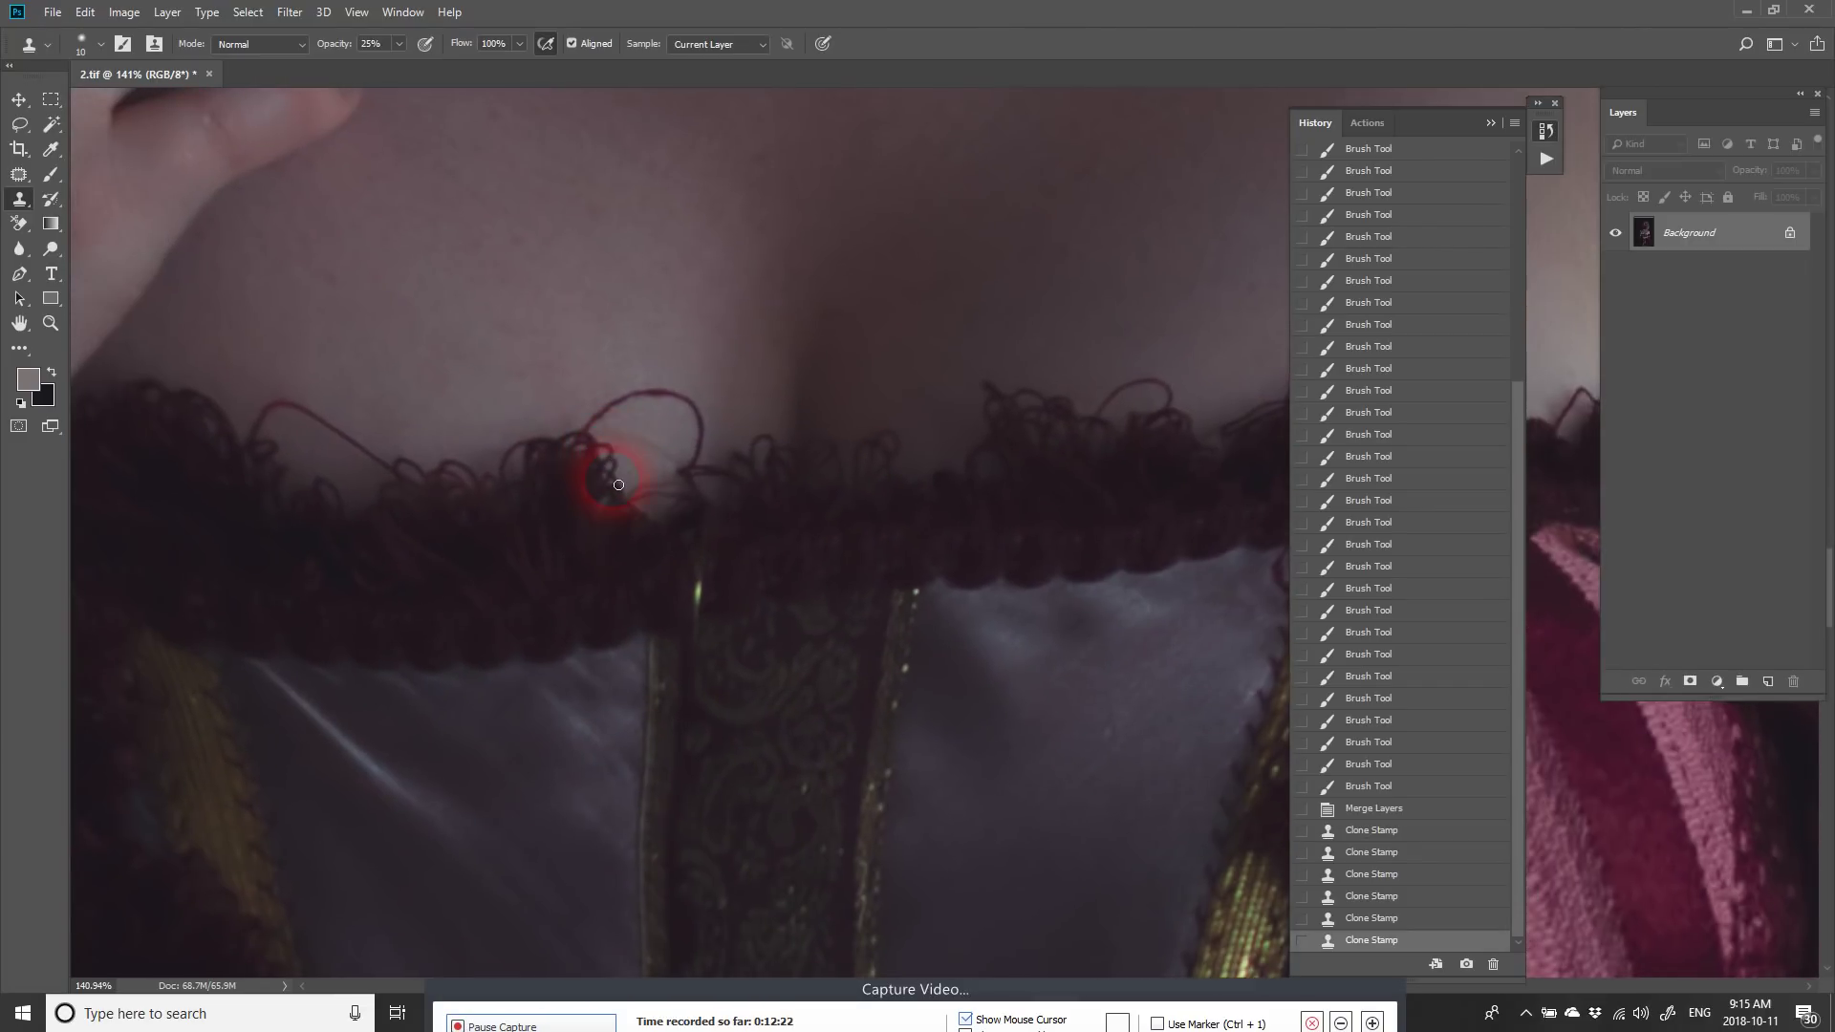
{"action": "key", "text": "ctrl+j"}
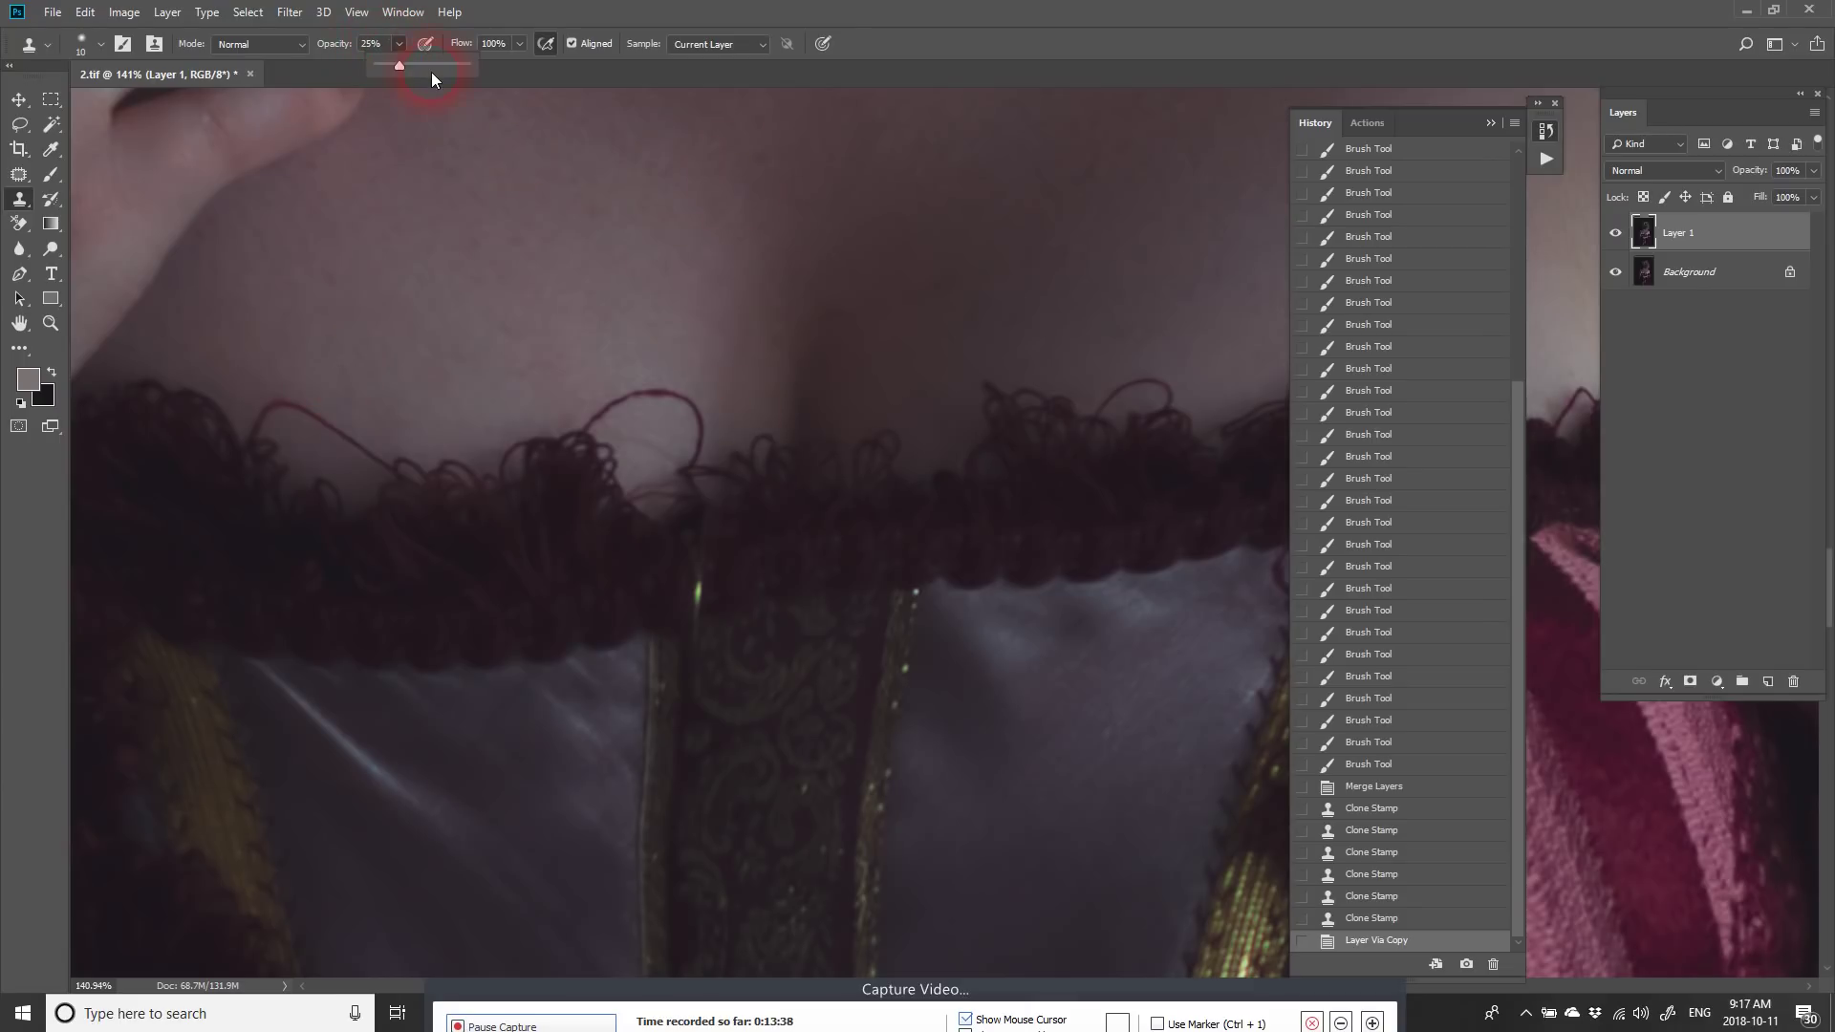
{"action": "left_click_drag", "start_coordinate": [442, 65], "coordinate": [737, 183]}
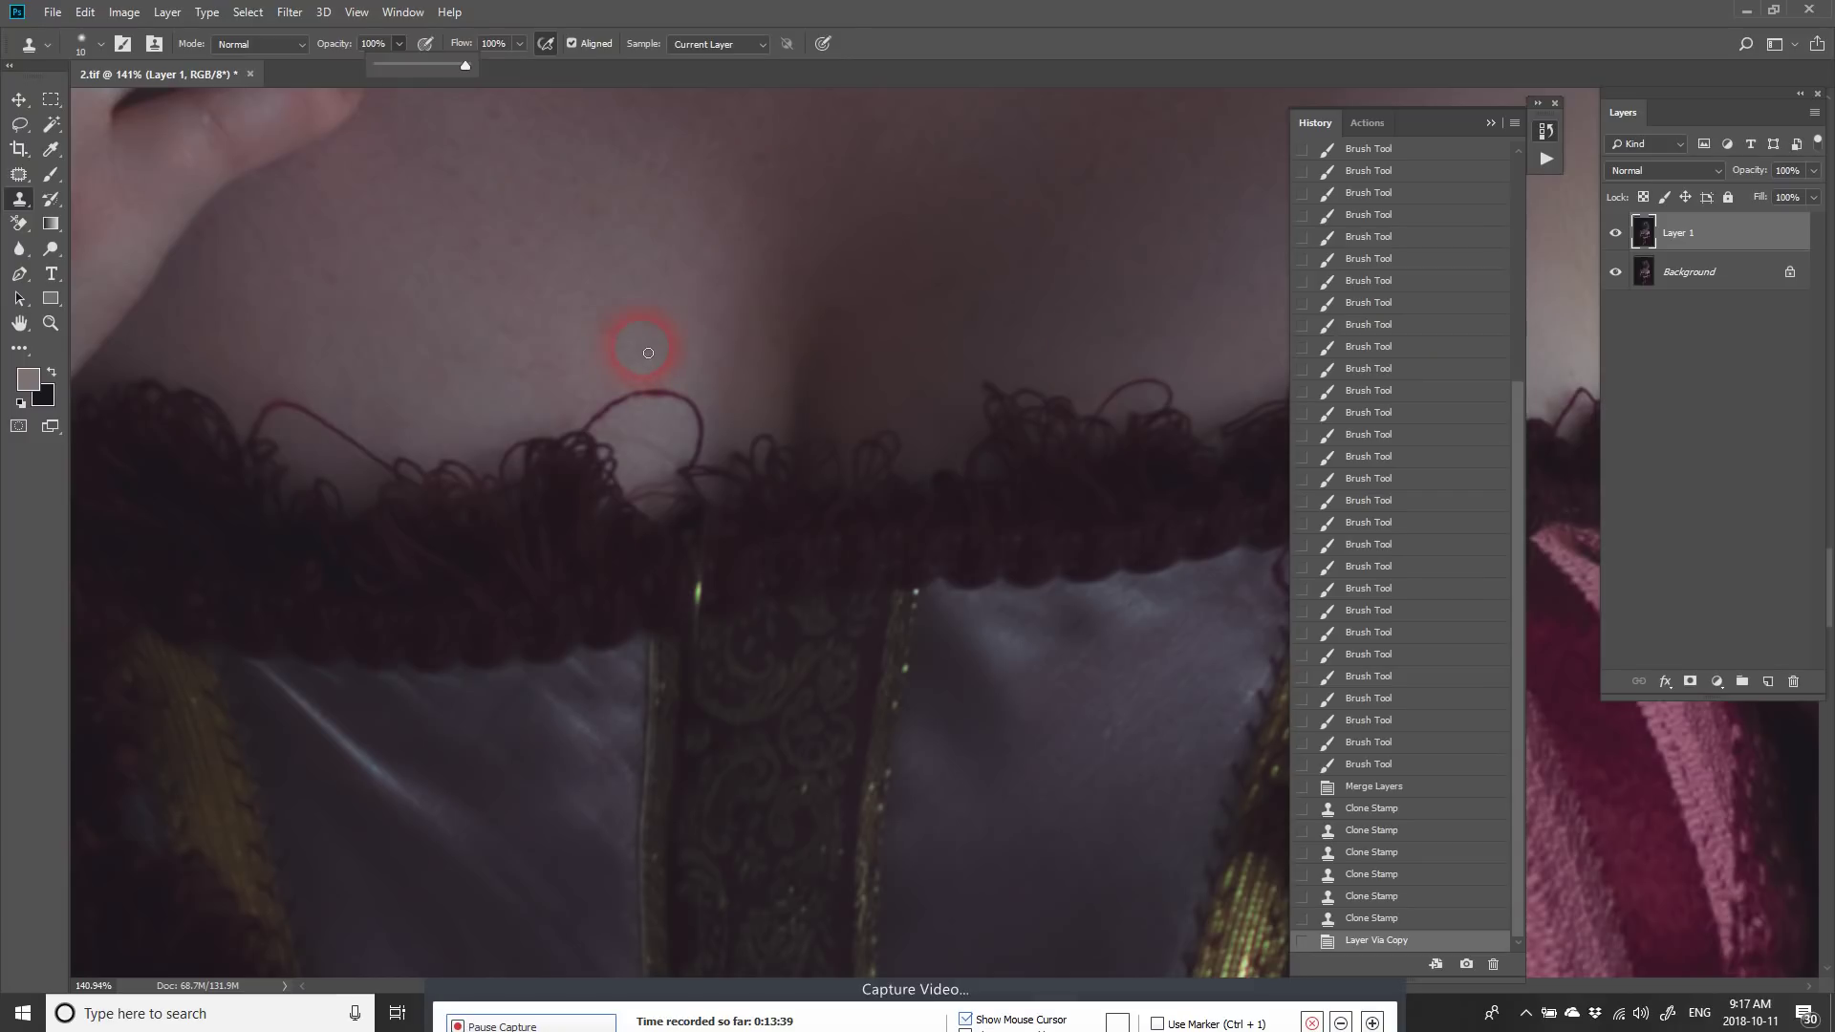
{"action": "left_click", "coordinate": [576, 262]}
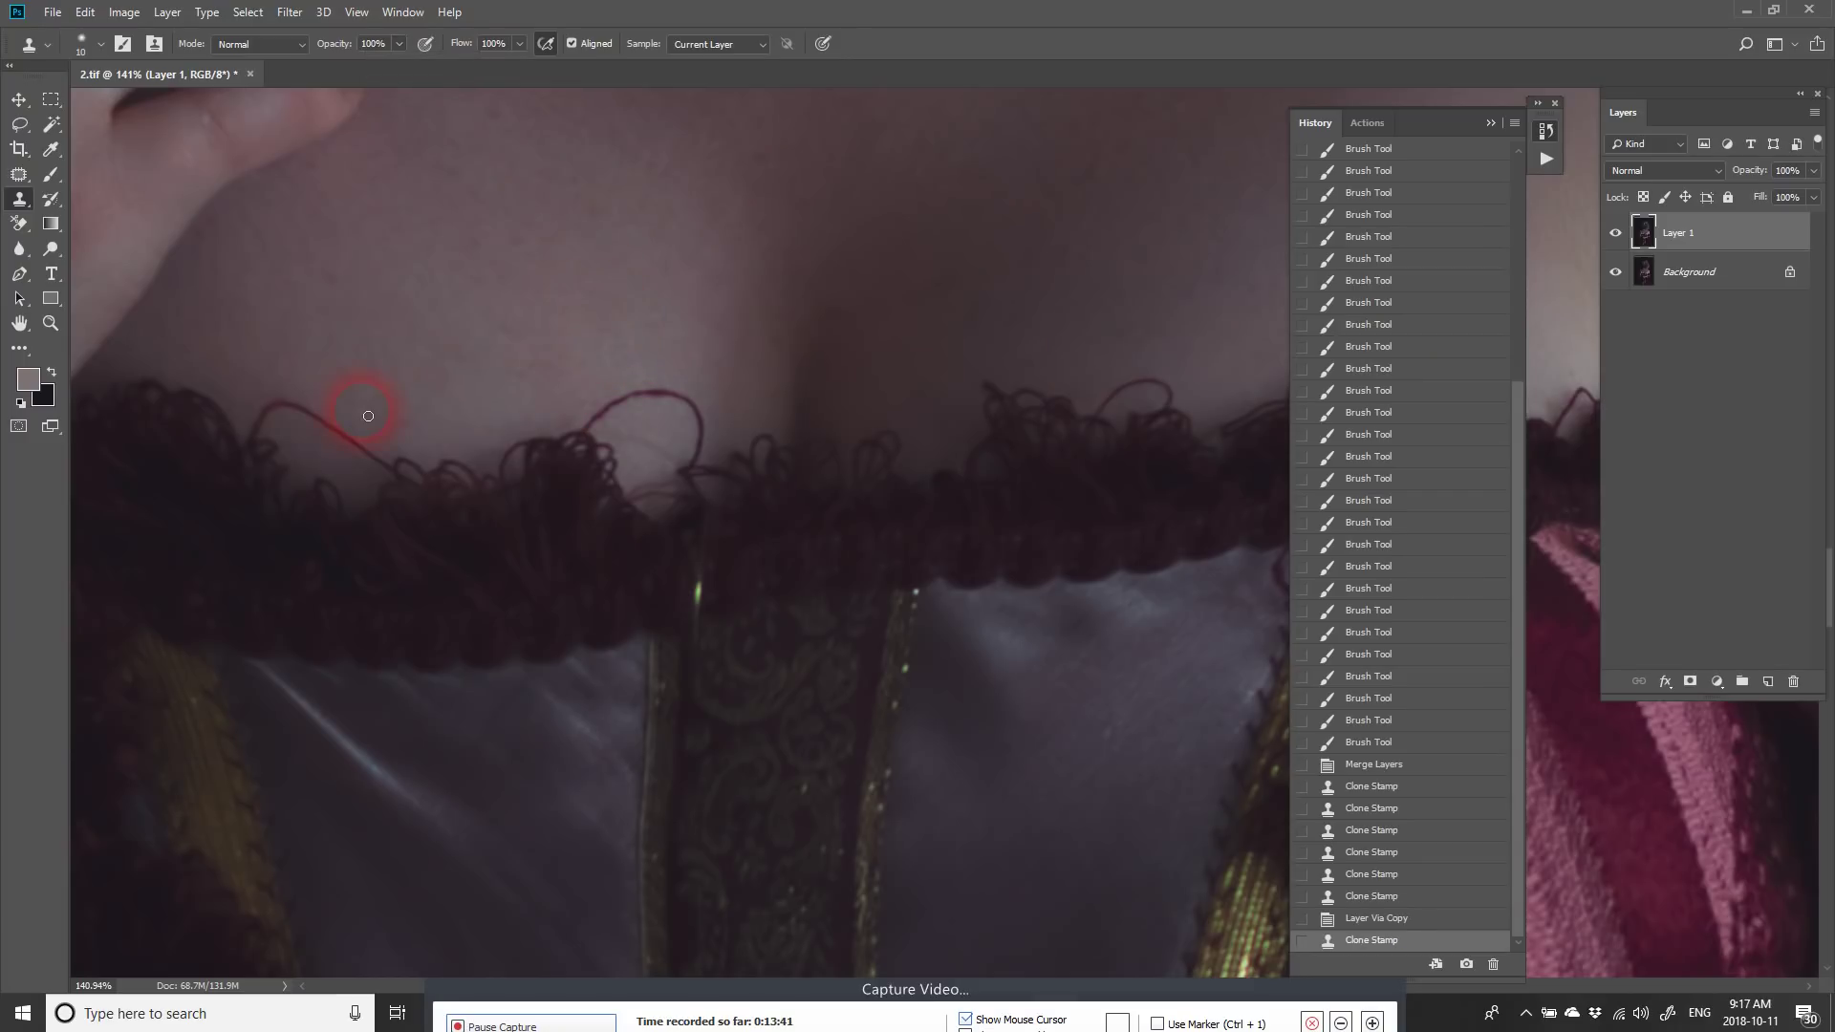
Step: Remove the long loose thread above the dress trim below the raised hand with the Spot Healing Brush
{"action": "right_click", "coordinate": [23, 181]}
{"action": "left_click", "coordinate": [77, 178]}
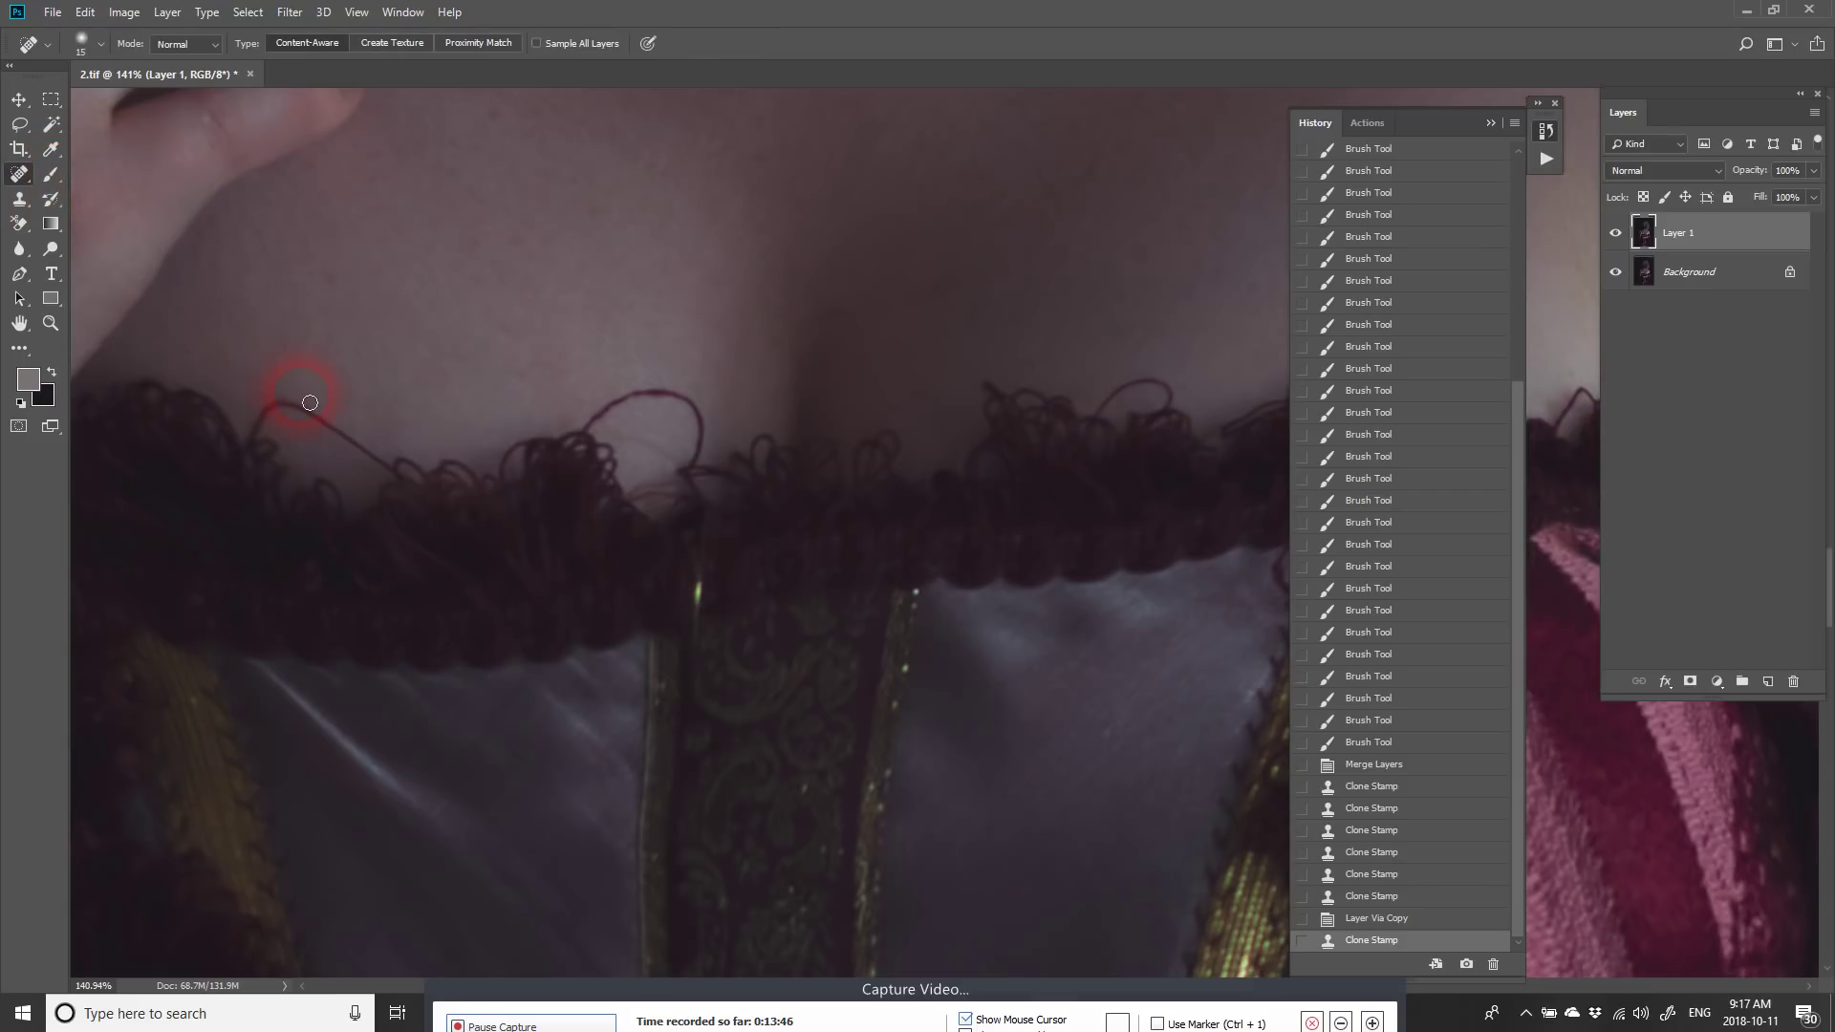
{"action": "mouse_move", "coordinate": [258, 413]}
{"action": "left_mouse_down"}
{"action": "mouse_move", "coordinate": [261, 430]}
{"action": "mouse_move", "coordinate": [292, 408]}
{"action": "left_mouse_up"}
{"action": "mouse_move", "coordinate": [262, 409]}
{"action": "left_mouse_down"}
{"action": "mouse_move", "coordinate": [382, 464]}
{"action": "mouse_move", "coordinate": [357, 436]}
{"action": "mouse_move", "coordinate": [396, 485]}
{"action": "left_mouse_up"}
{"action": "left_click", "coordinate": [403, 486]}
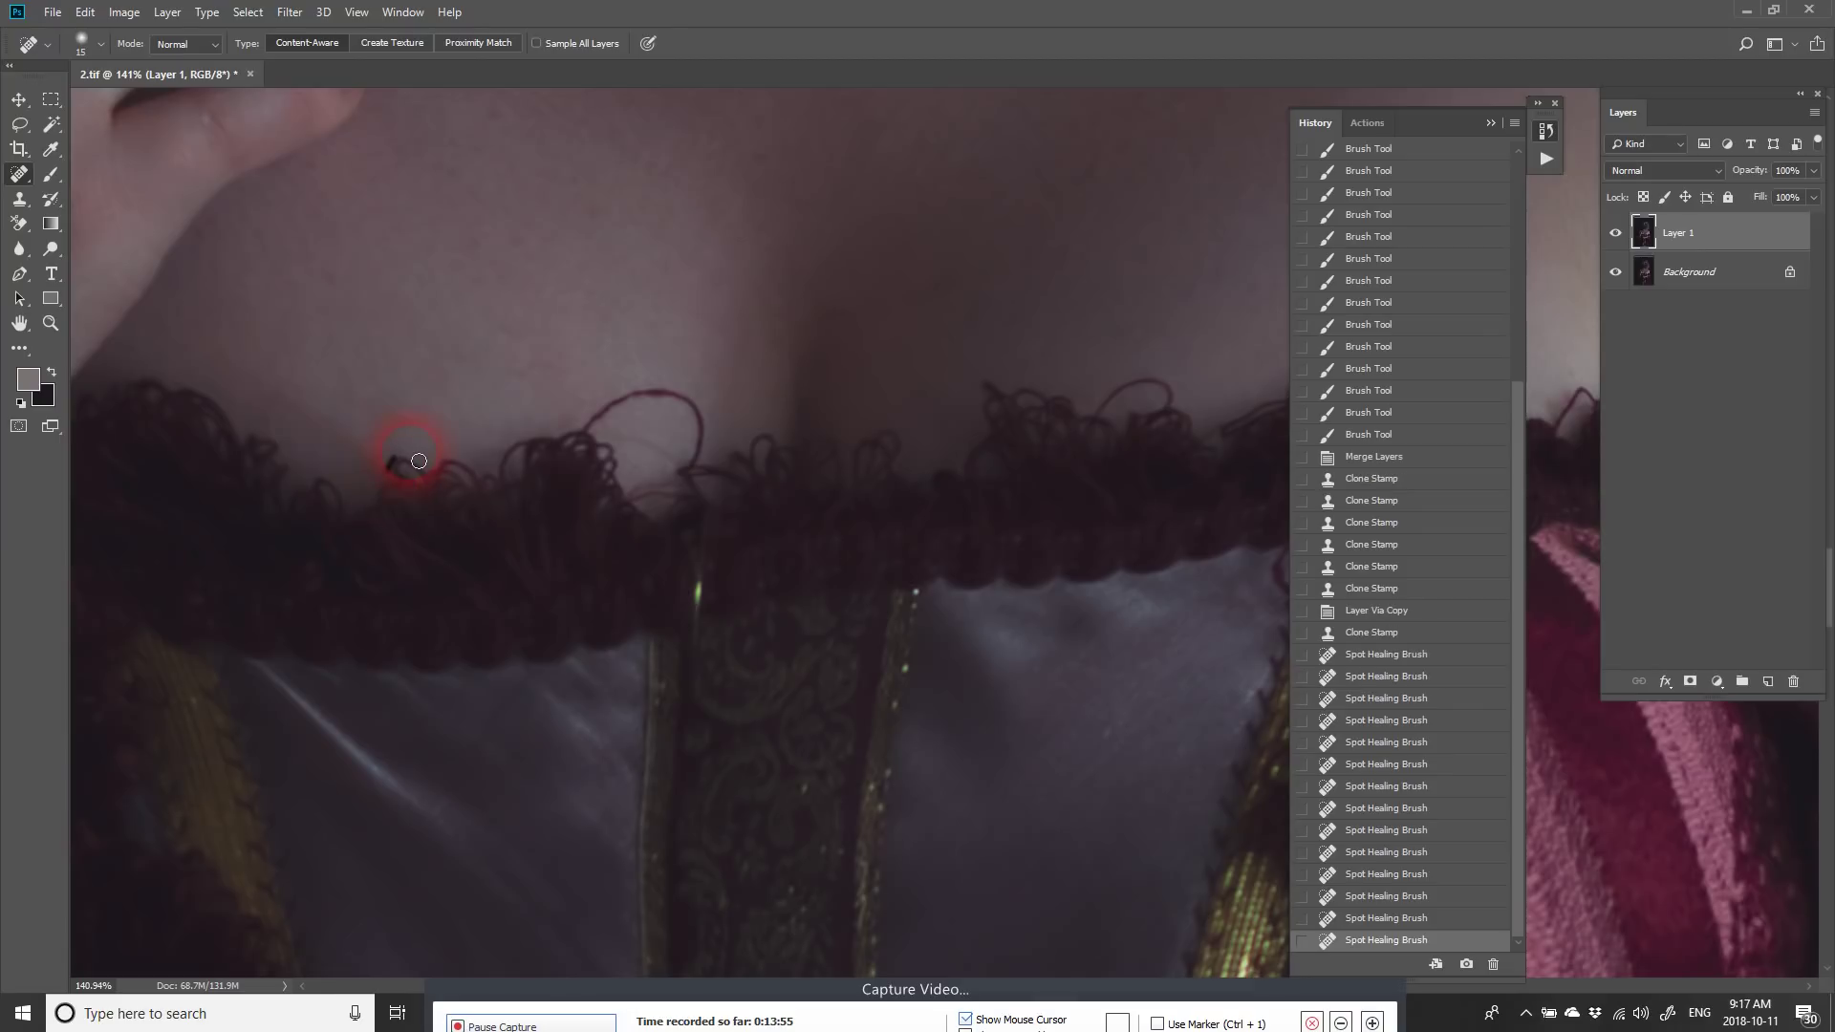
Step: Heal away the large looping thread sticking up from the trim near the middle of the neckline
{"action": "mouse_move", "coordinate": [590, 435]}
{"action": "left_mouse_down"}
{"action": "mouse_move", "coordinate": [630, 412]}
{"action": "mouse_move", "coordinate": [601, 405]}
{"action": "mouse_move", "coordinate": [701, 419]}
{"action": "mouse_move", "coordinate": [672, 399]}
{"action": "mouse_move", "coordinate": [706, 464]}
{"action": "mouse_move", "coordinate": [712, 428]}
{"action": "mouse_move", "coordinate": [680, 398]}
{"action": "mouse_move", "coordinate": [605, 421]}
{"action": "mouse_move", "coordinate": [703, 460]}
{"action": "mouse_move", "coordinate": [683, 398]}
{"action": "left_mouse_up"}
{"action": "left_click", "coordinate": [609, 428]}
{"action": "left_click", "coordinate": [634, 449]}
{"action": "left_click", "coordinate": [662, 451]}
{"action": "left_click", "coordinate": [698, 453]}
{"action": "left_click", "coordinate": [702, 463]}
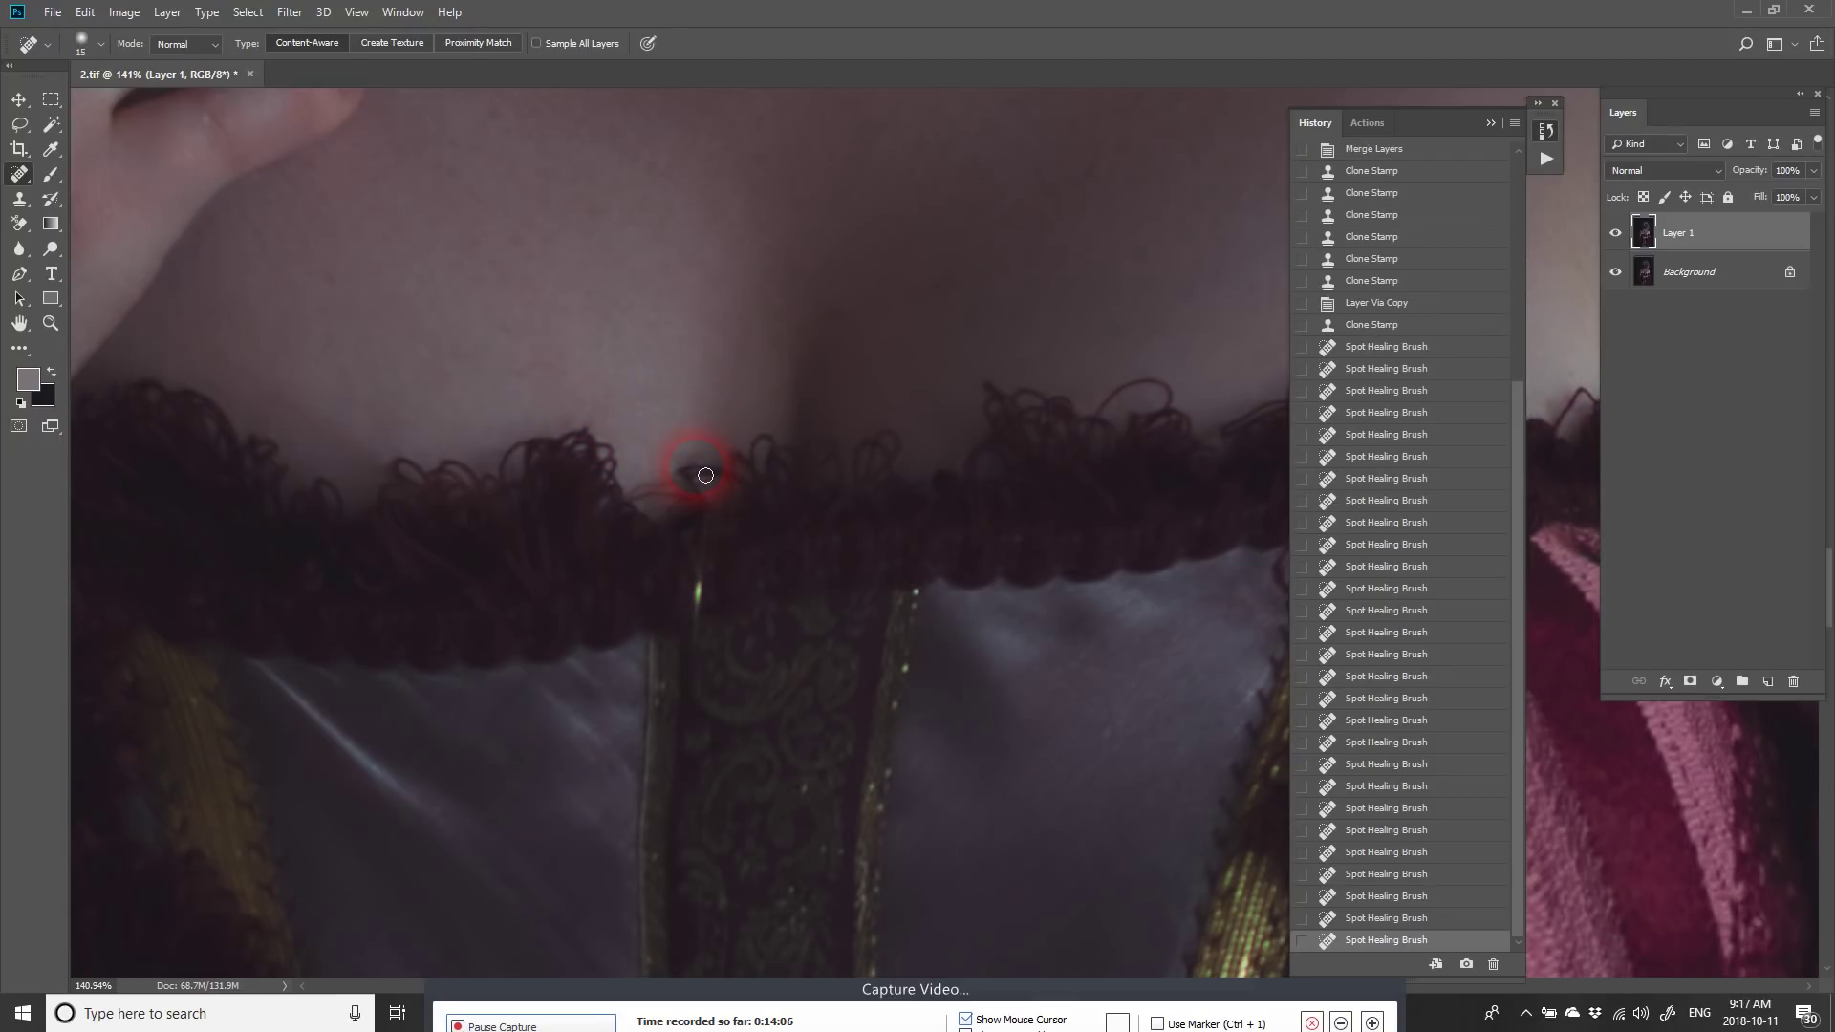
Step: Spot-heal the stray fibres on the skin where the trim meets the striped pink fabric
{"action": "left_click_drag", "start_coordinate": [491, 484], "coordinate": [271, 410]}
{"action": "left_click_drag", "start_coordinate": [749, 340], "coordinate": [465, 440]}
{"action": "left_click", "coordinate": [762, 434]}
{"action": "mouse_move", "coordinate": [750, 417]}
{"action": "left_mouse_down"}
{"action": "mouse_move", "coordinate": [737, 456]}
{"action": "mouse_move", "coordinate": [767, 468]}
{"action": "mouse_move", "coordinate": [738, 430]}
{"action": "left_mouse_up"}
{"action": "left_click", "coordinate": [729, 444]}
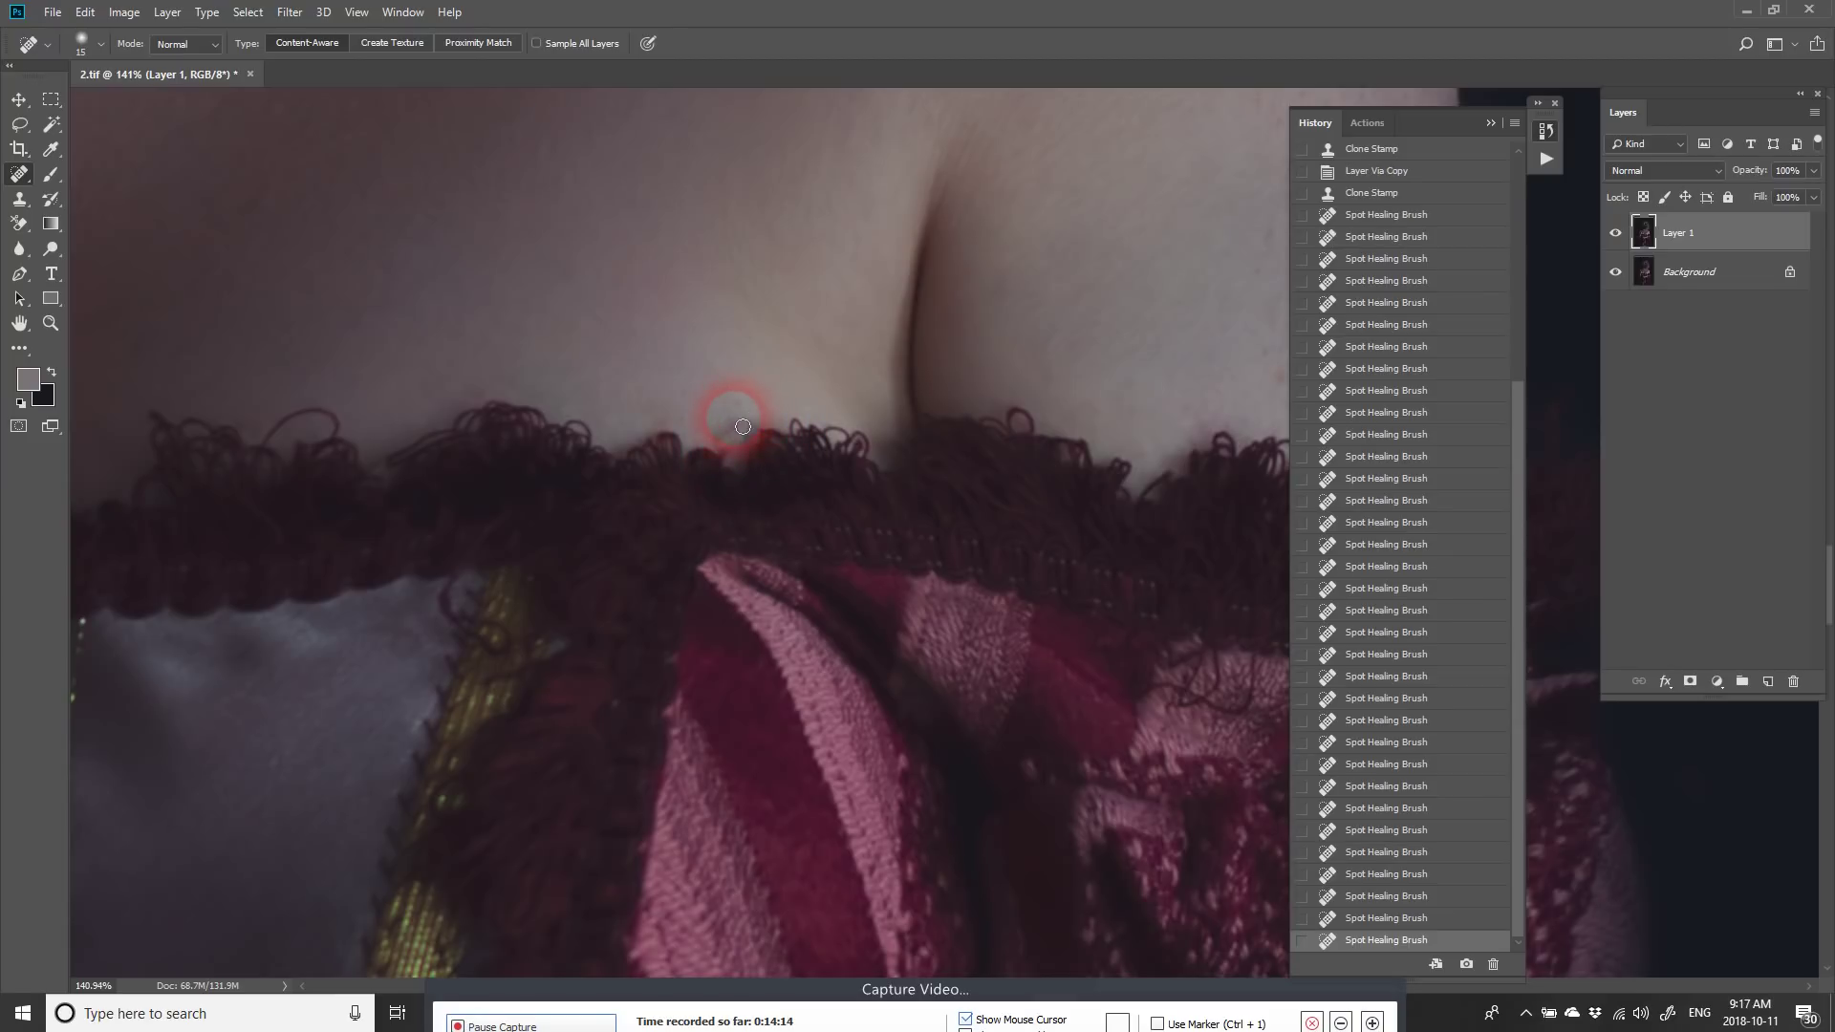
Step: Patch the leftover healing marks on the skin above the trim by the striped fabric with clean nearby skin
{"action": "right_click", "coordinate": [18, 174]}
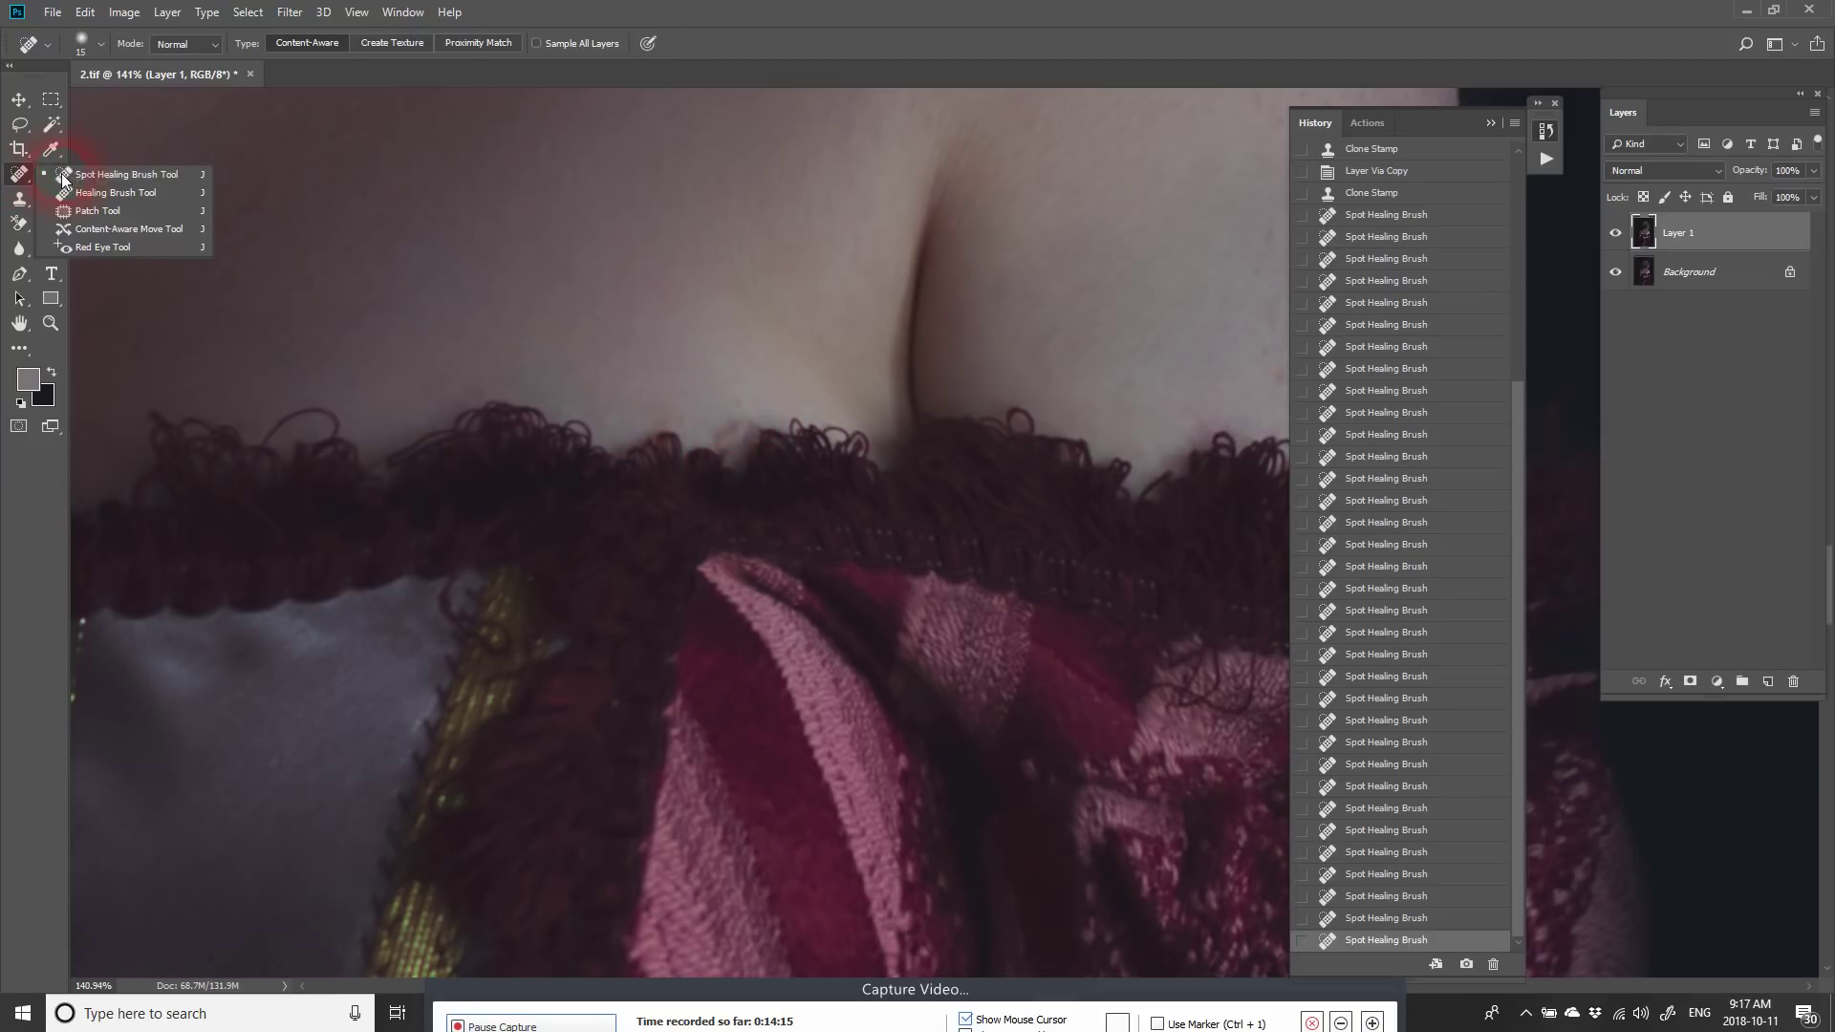
{"action": "left_click", "coordinate": [98, 211]}
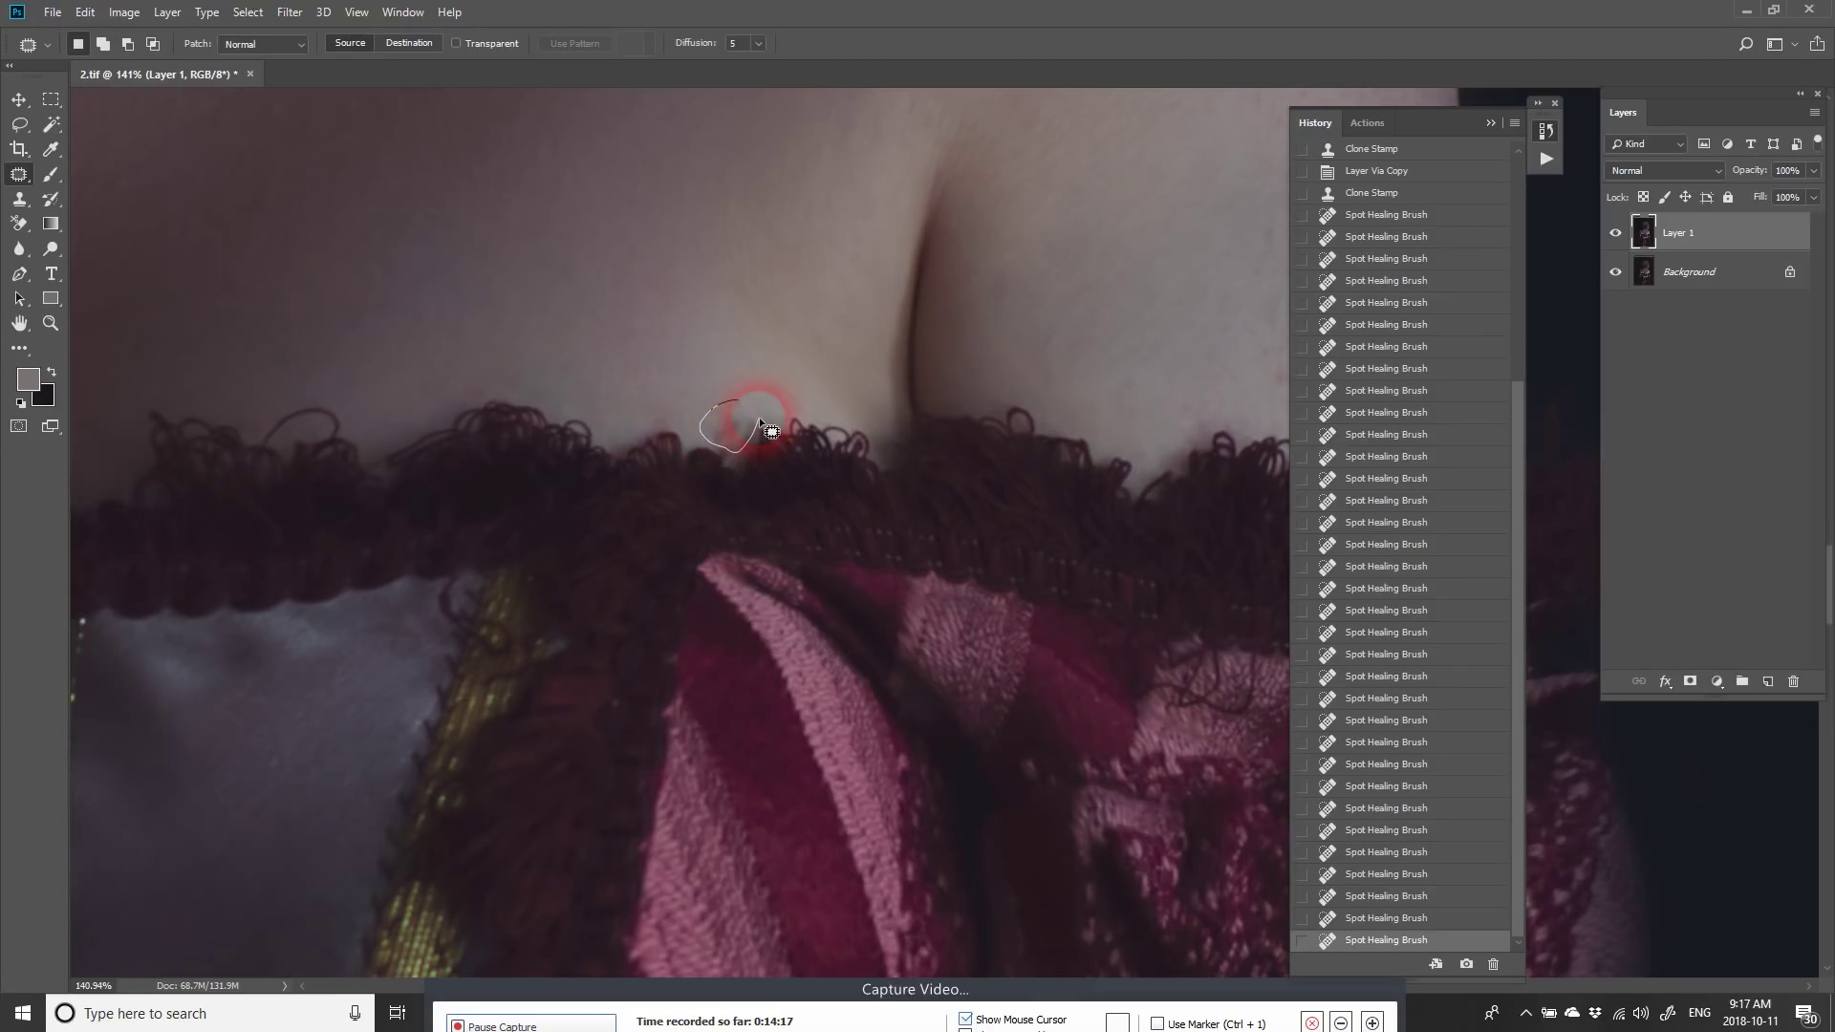
{"action": "left_click_drag", "start_coordinate": [759, 417], "coordinate": [739, 401]}
{"action": "mouse_move", "coordinate": [738, 420]}
{"action": "left_mouse_down"}
{"action": "mouse_move", "coordinate": [713, 383]}
{"action": "mouse_move", "coordinate": [675, 399]}
{"action": "left_mouse_up"}
{"action": "left_click_drag", "start_coordinate": [650, 415], "coordinate": [619, 365]}
{"action": "left_click", "coordinate": [674, 359]}
{"action": "left_click", "coordinate": [675, 343]}
{"action": "left_click", "coordinate": [866, 387]}
Step: Patch the small blemish on the chest just above the centre of the neckline and deselect it
{"action": "left_click_drag", "start_coordinate": [292, 413], "coordinate": [631, 424]}
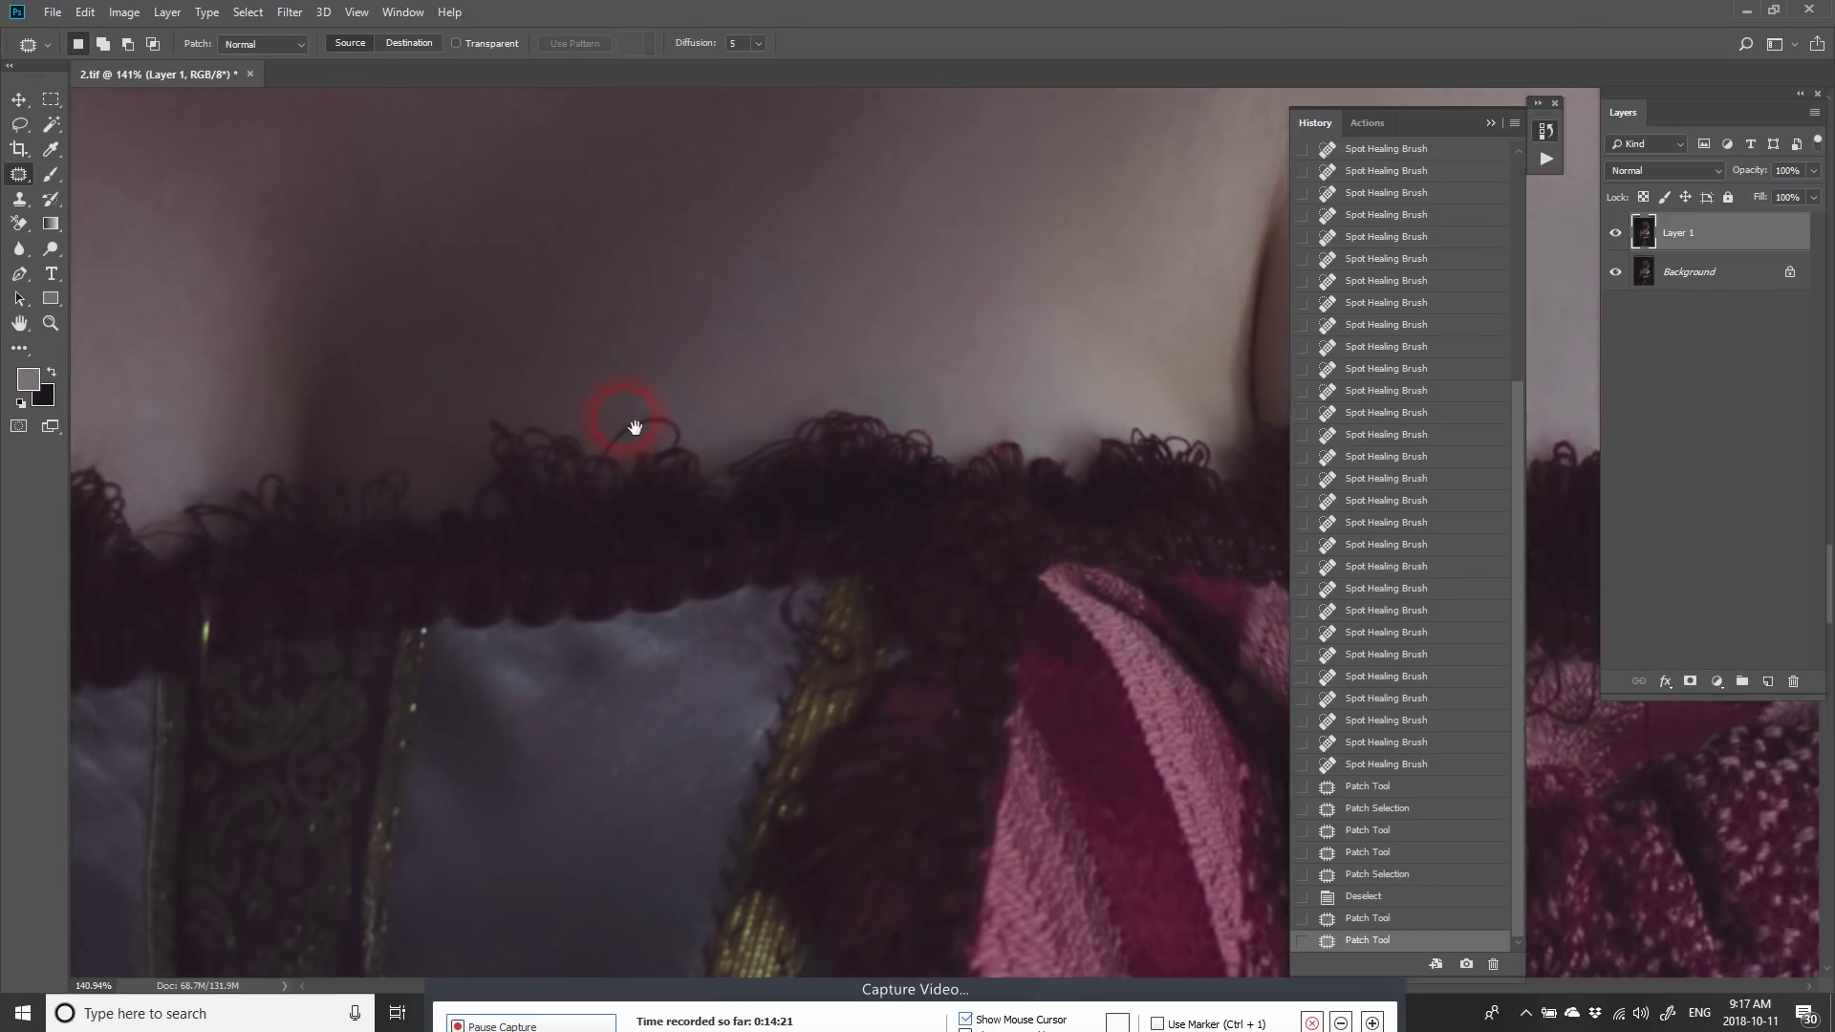
{"action": "left_click_drag", "start_coordinate": [475, 435], "coordinate": [785, 442]}
{"action": "left_click_drag", "start_coordinate": [691, 359], "coordinate": [666, 341]}
{"action": "left_click_drag", "start_coordinate": [674, 365], "coordinate": [726, 400]}
{"action": "left_click", "coordinate": [728, 402]}
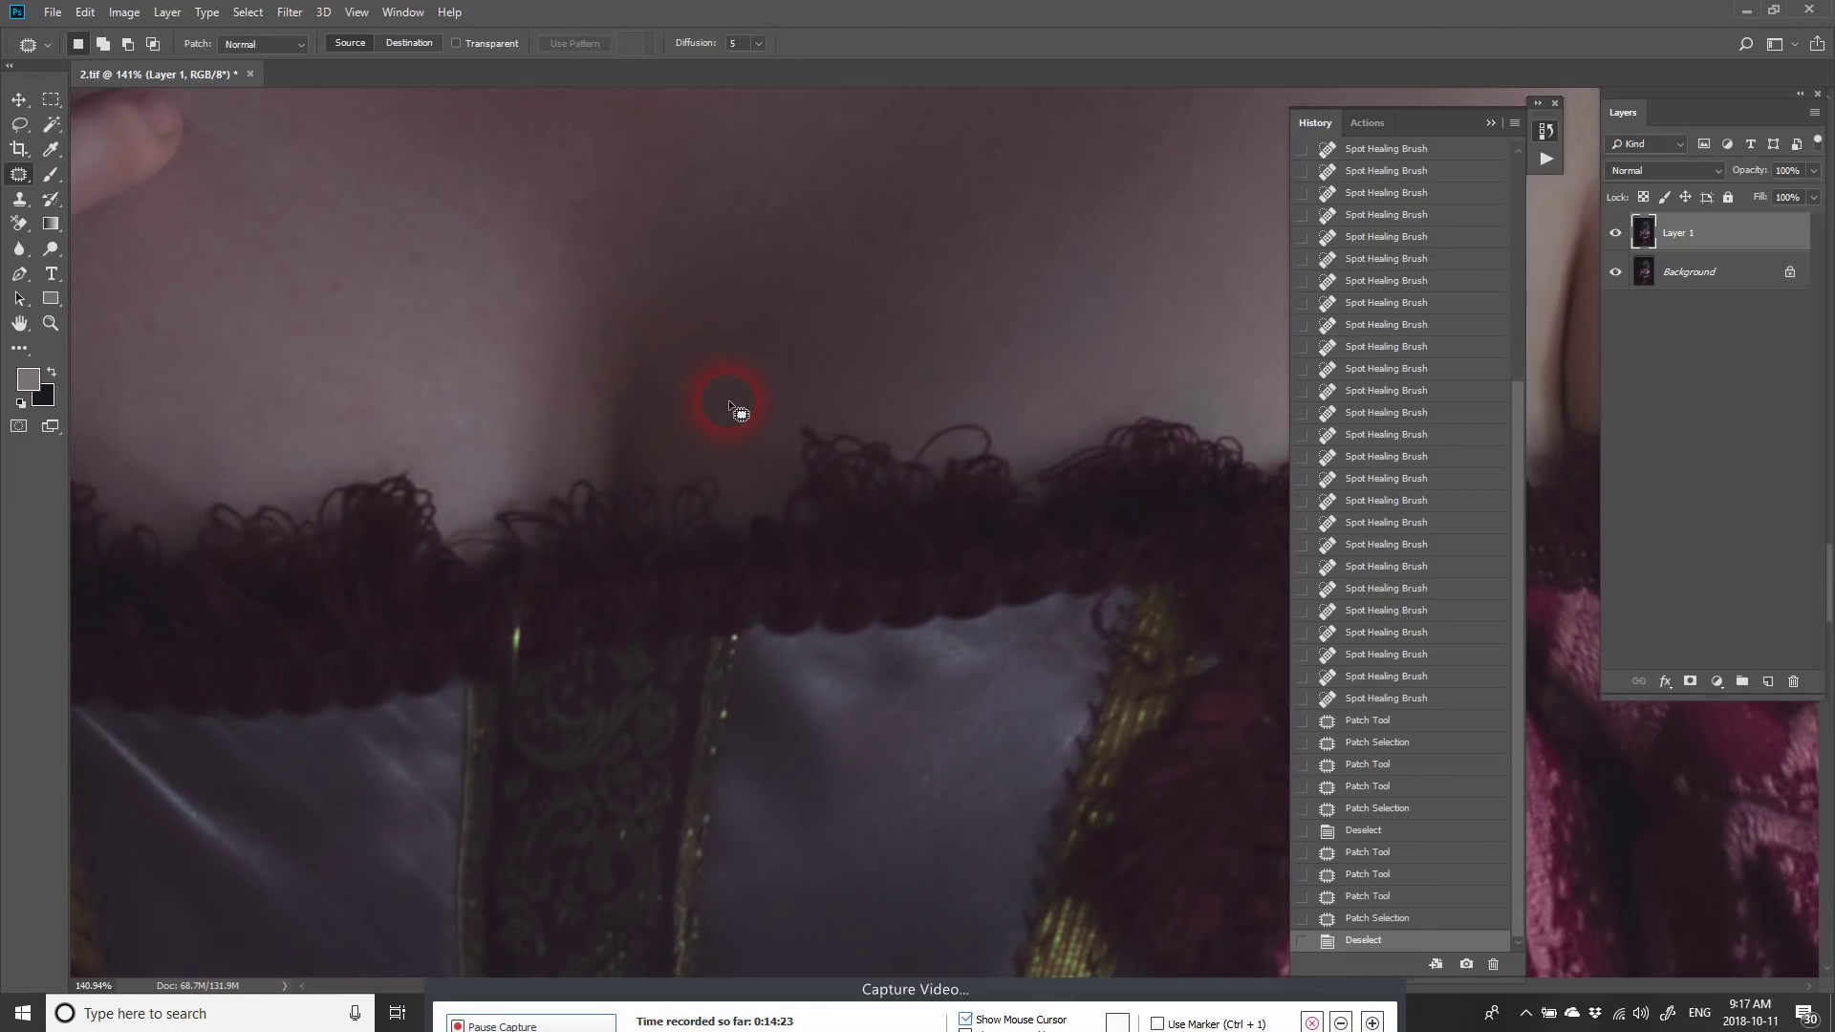
Step: Patch the remaining thread in the gap of the trim beside the cleavage with clean chest skin
{"action": "left_click_drag", "start_coordinate": [508, 392], "coordinate": [748, 485]}
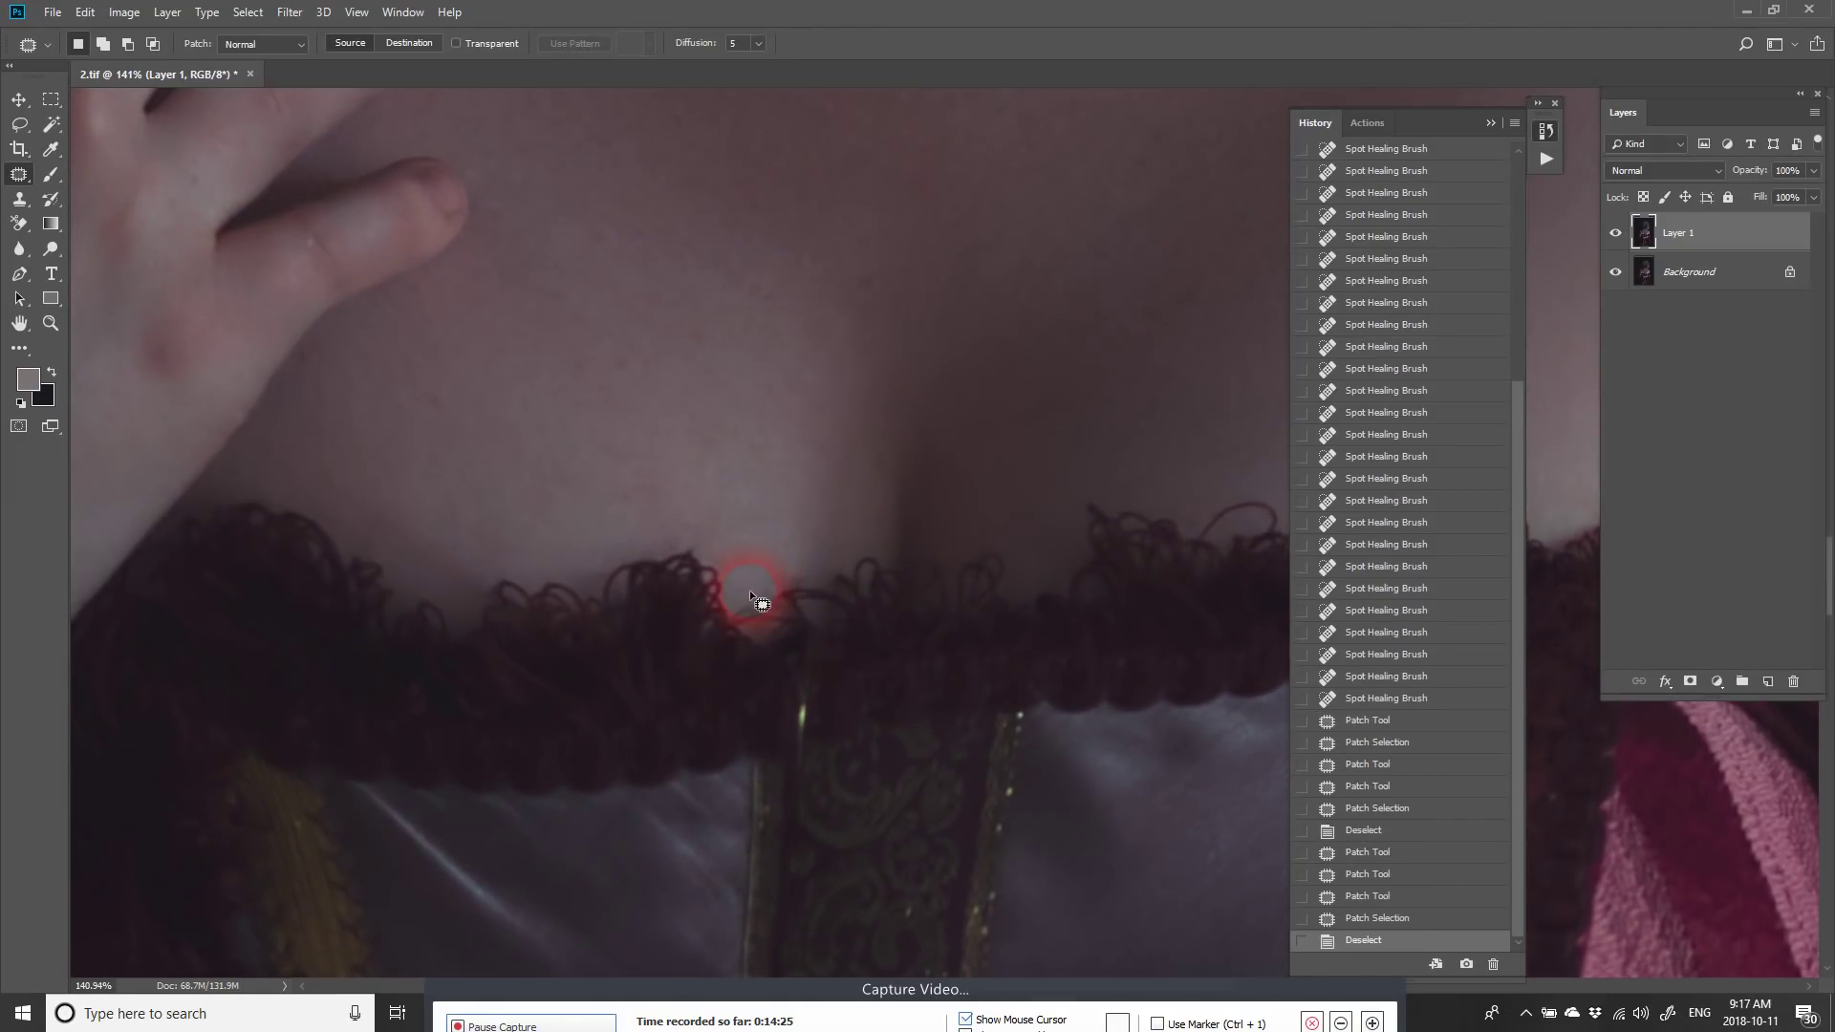
{"action": "mouse_move", "coordinate": [782, 618]}
{"action": "left_mouse_down"}
{"action": "mouse_move", "coordinate": [771, 606]}
{"action": "mouse_move", "coordinate": [801, 570]}
{"action": "mouse_move", "coordinate": [779, 512]}
{"action": "mouse_move", "coordinate": [736, 502]}
{"action": "left_mouse_up"}
{"action": "left_click_drag", "start_coordinate": [729, 500], "coordinate": [706, 497]}
Step: Patch the uneven skin on the lower cheek between the mouth wound and the hair using smoother cheek skin
{"action": "left_click_drag", "start_coordinate": [547, 348], "coordinate": [516, 581]}
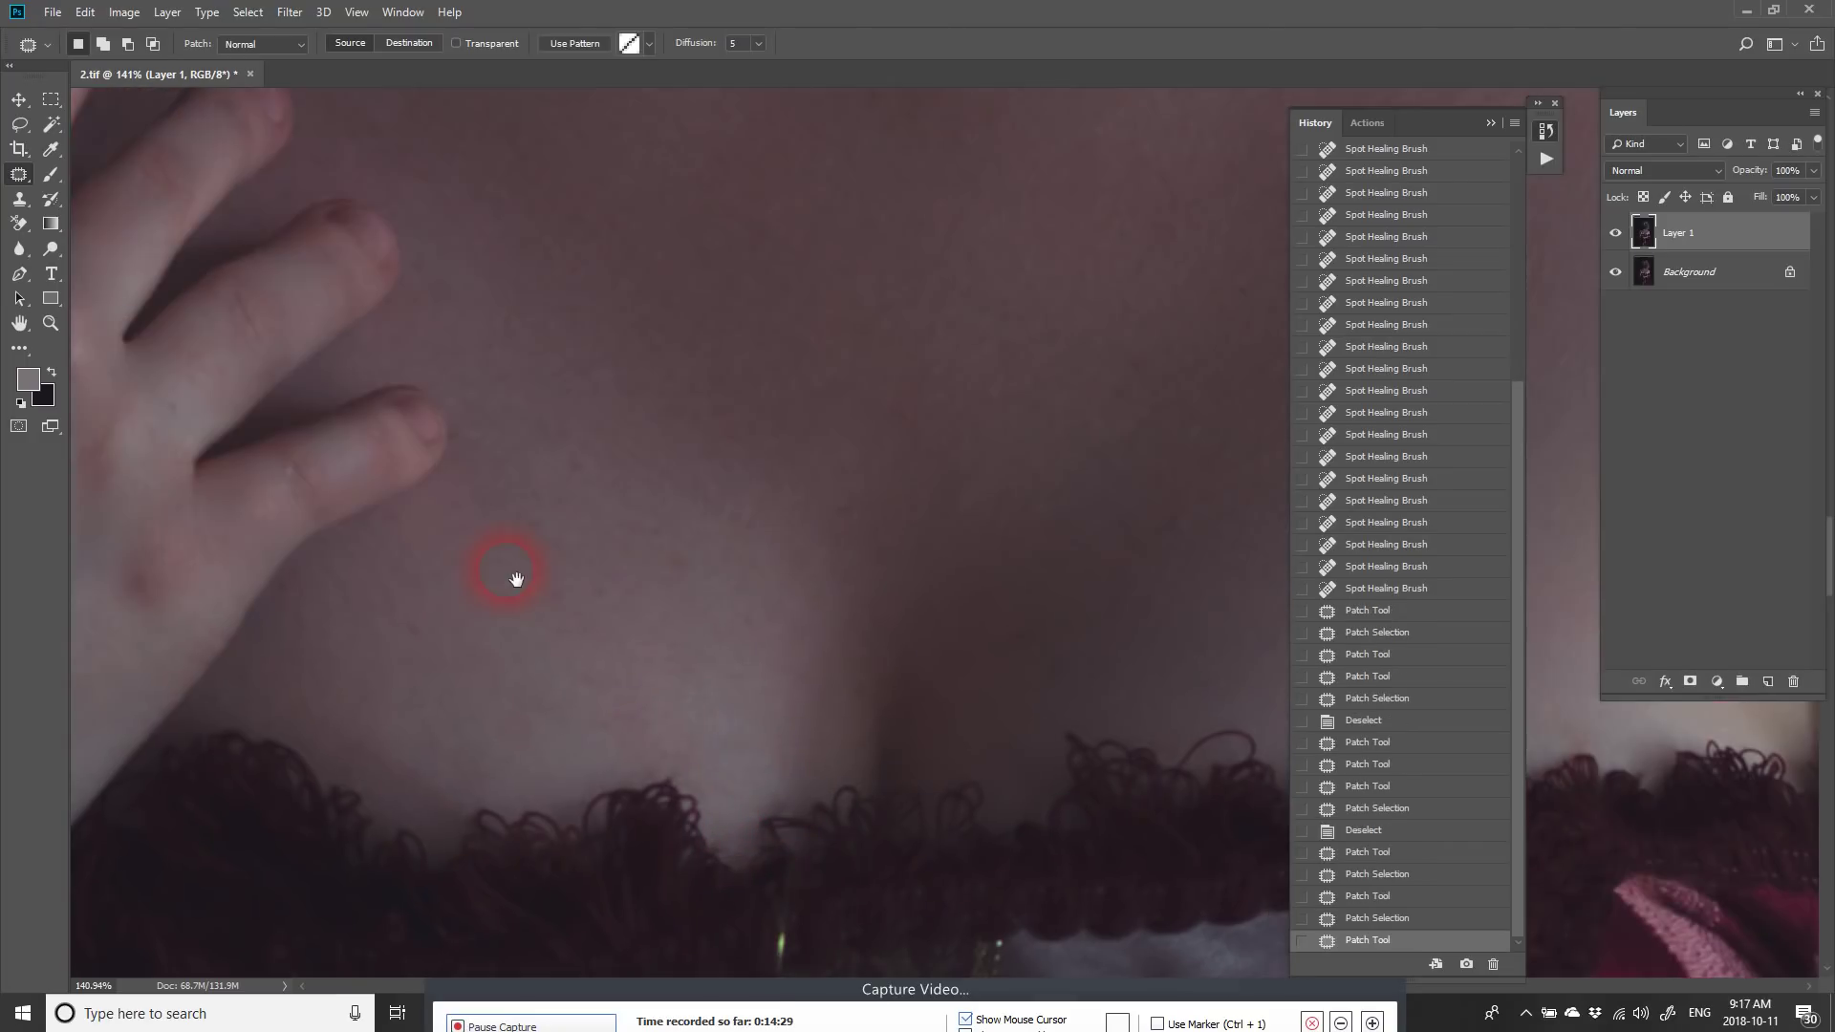
{"action": "left_click_drag", "start_coordinate": [506, 407], "coordinate": [528, 580]}
{"action": "key", "text": "z"}
{"action": "left_click_drag", "start_coordinate": [597, 402], "coordinate": [463, 468]}
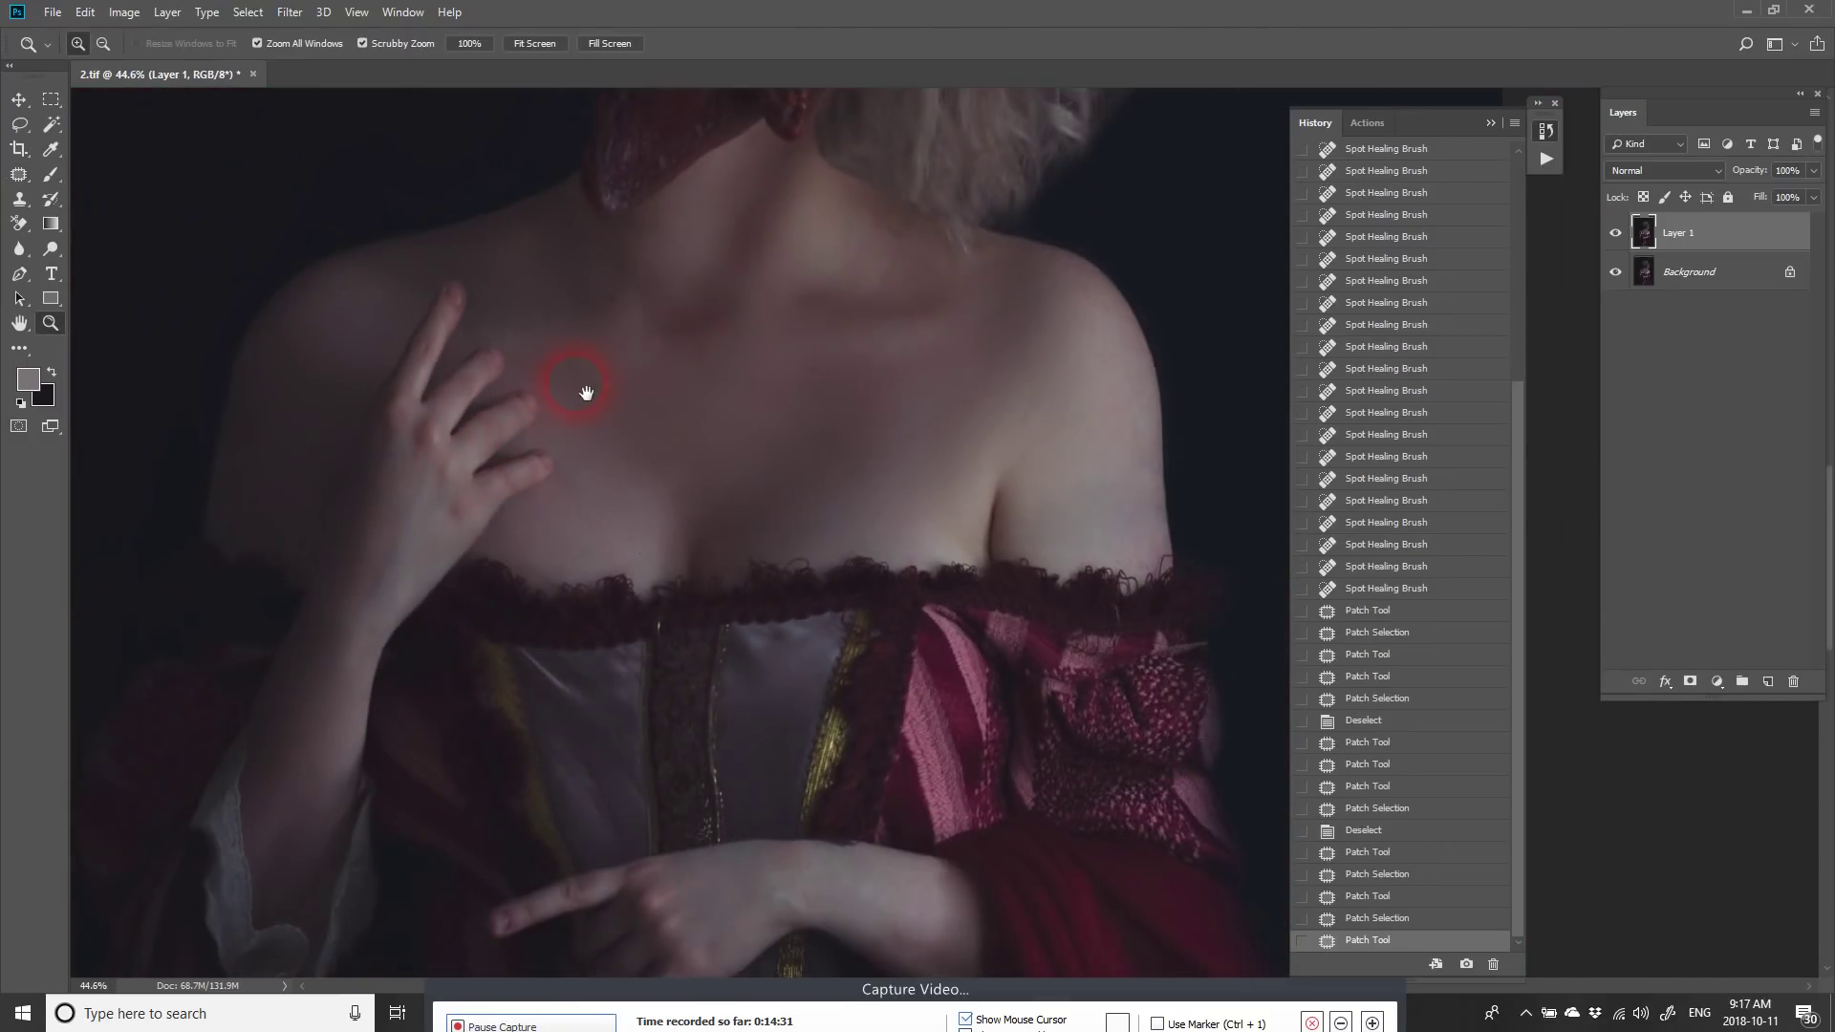
{"action": "left_click_drag", "start_coordinate": [848, 529], "coordinate": [737, 525]}
{"action": "left_click_drag", "start_coordinate": [650, 287], "coordinate": [692, 545]}
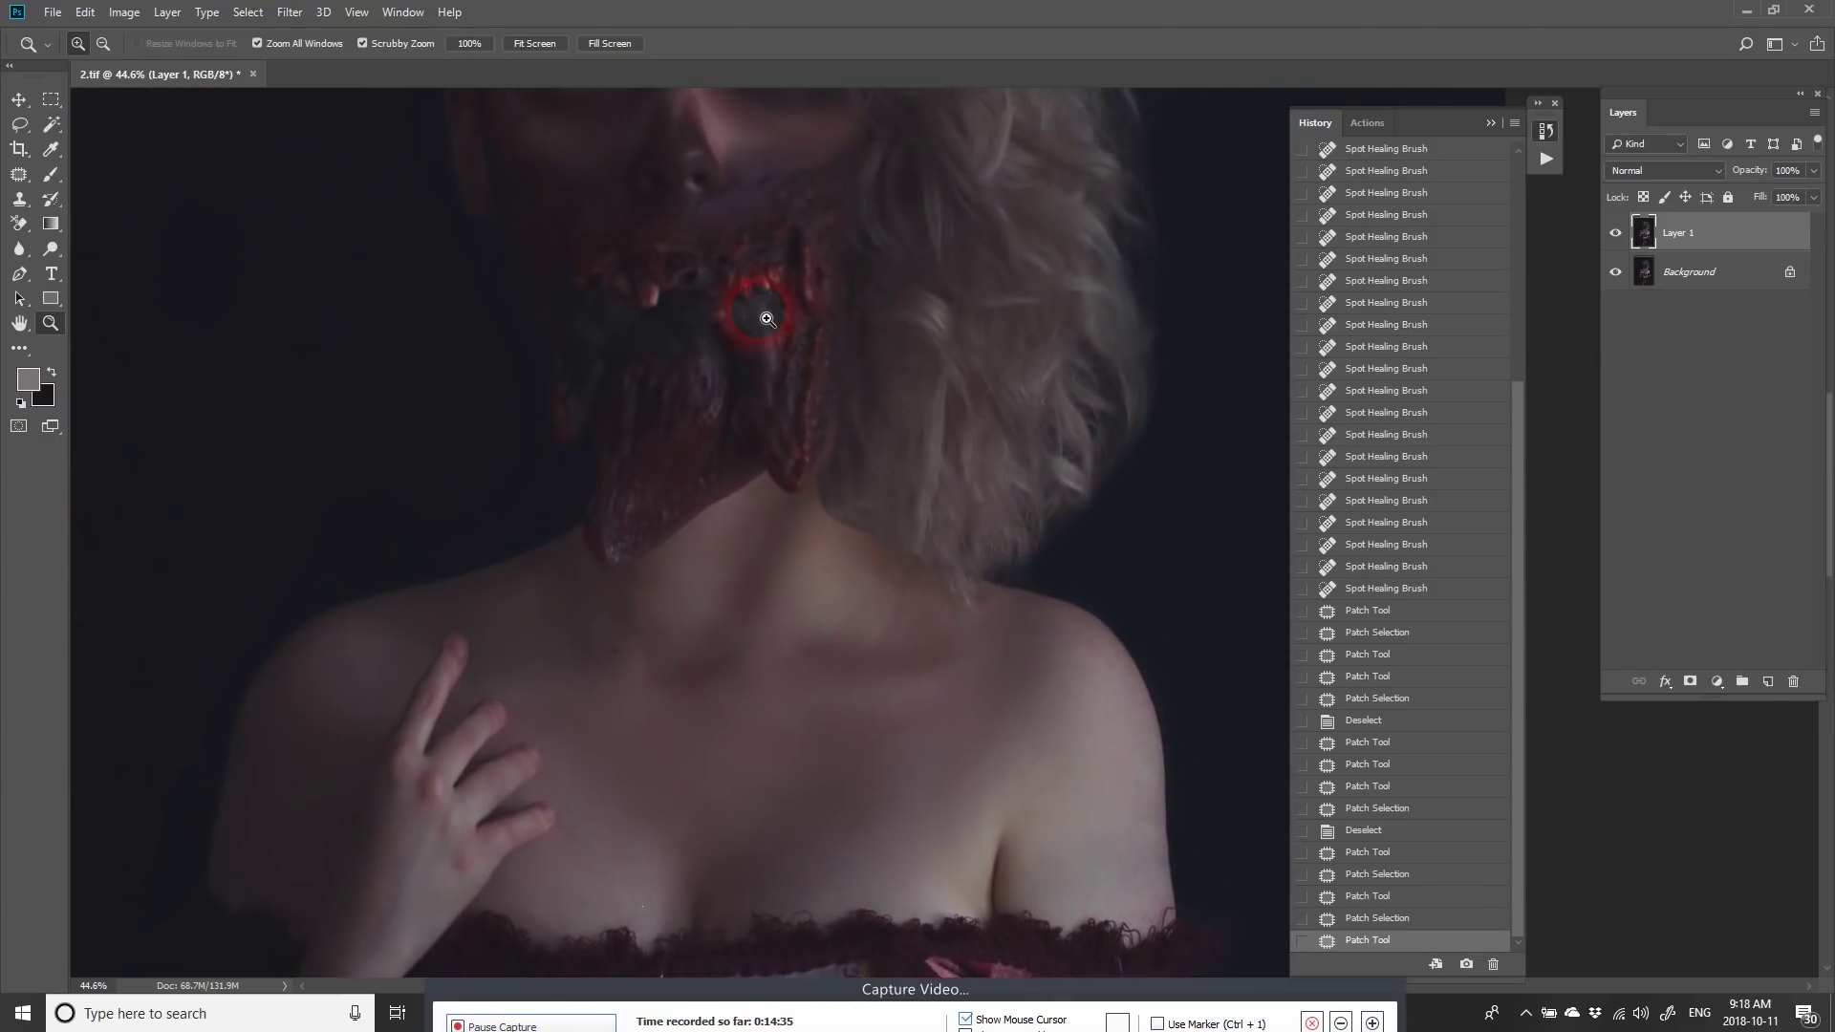
{"action": "left_click_drag", "start_coordinate": [709, 214], "coordinate": [755, 369]}
{"action": "key", "text": "j"}
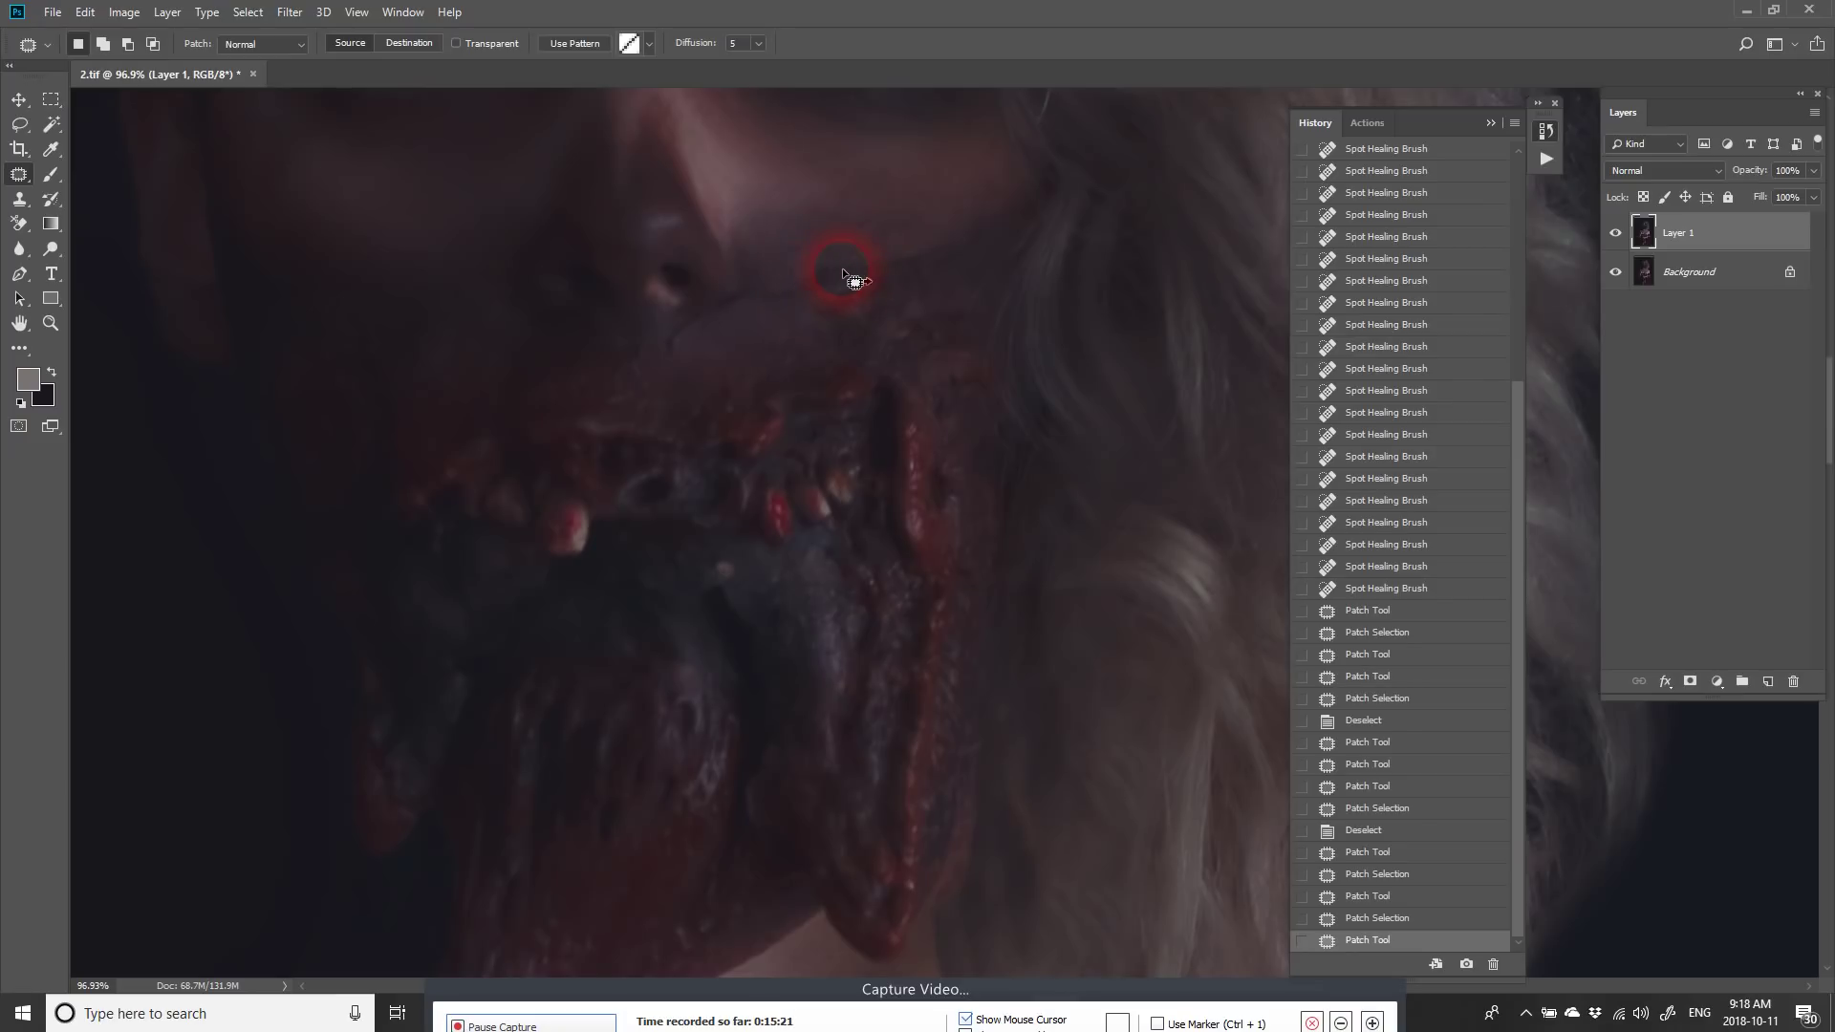
{"action": "left_click_drag", "start_coordinate": [824, 260], "coordinate": [931, 247]}
{"action": "left_click_drag", "start_coordinate": [908, 259], "coordinate": [985, 230]}
{"action": "left_click_drag", "start_coordinate": [967, 241], "coordinate": [908, 247]}
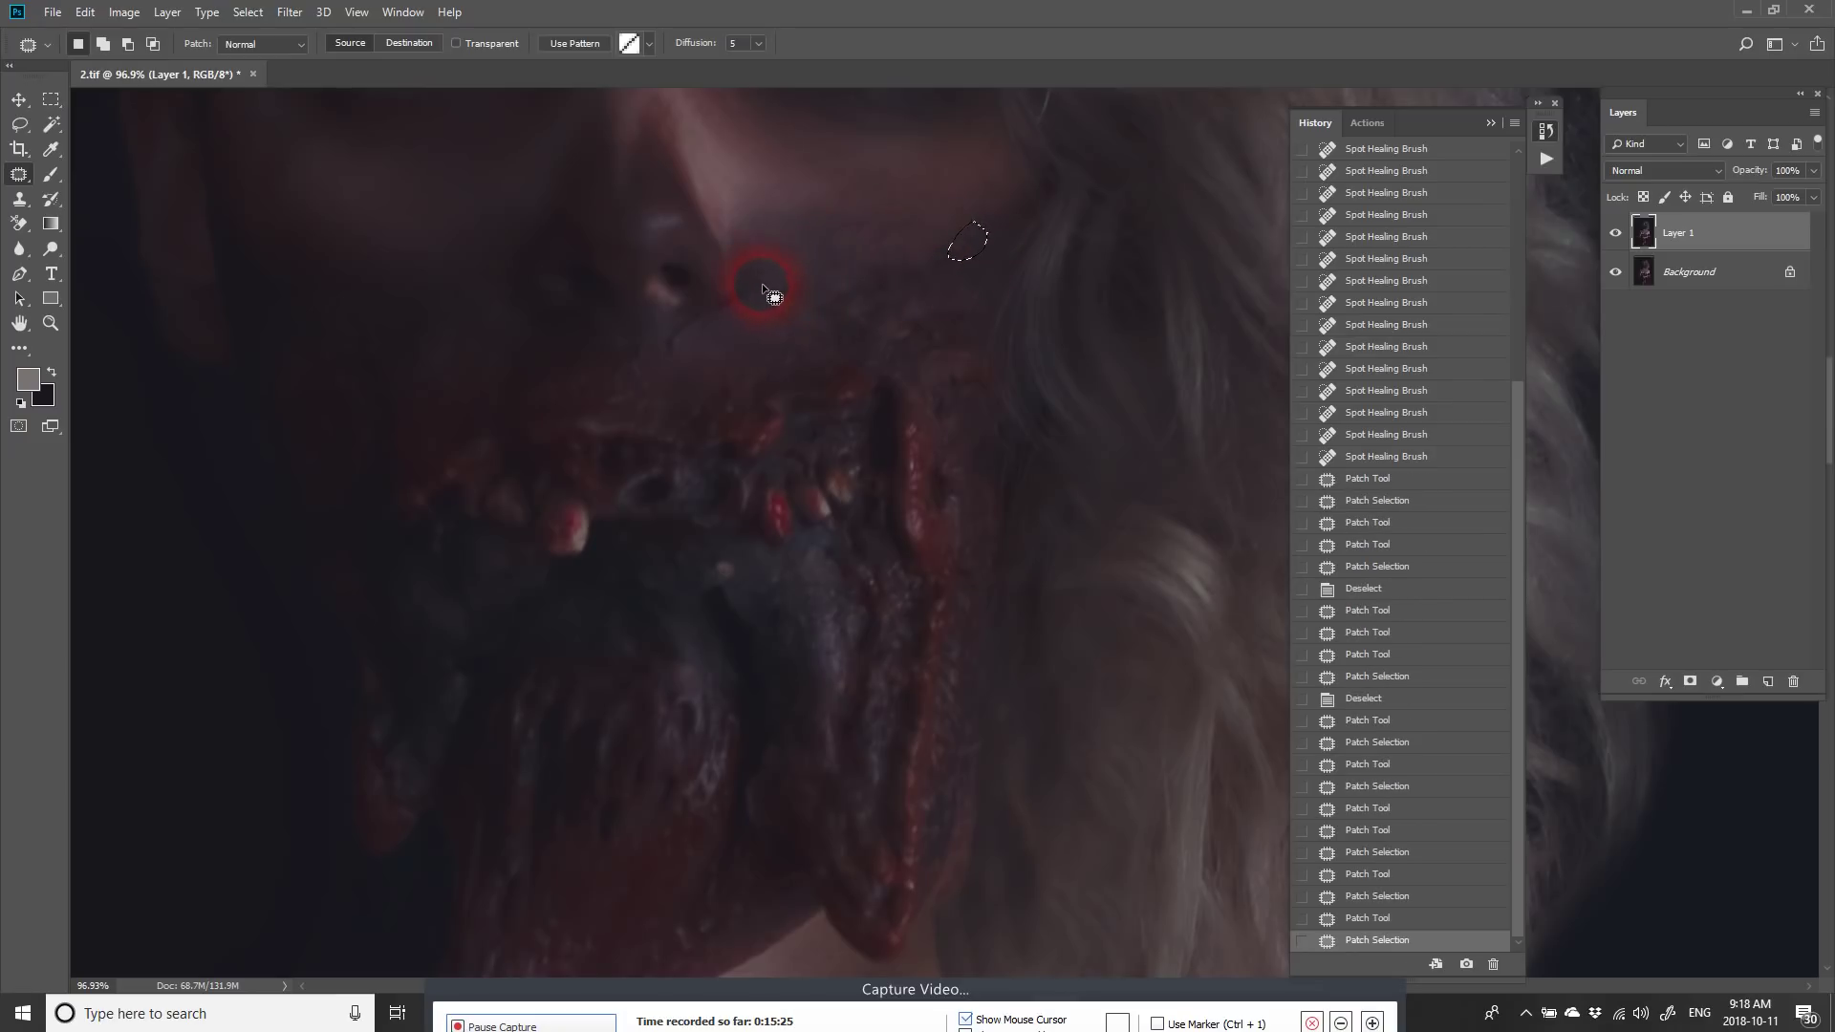
Step: Patch the creases beside the nostril on the hair-side cheek, deselecting after each correction
{"action": "mouse_move", "coordinate": [760, 330]}
{"action": "left_mouse_down"}
{"action": "mouse_move", "coordinate": [840, 275]}
{"action": "mouse_move", "coordinate": [752, 283]}
{"action": "left_mouse_up"}
{"action": "key", "text": "ctrl+d"}
{"action": "key", "text": "ctrl+d"}
{"action": "mouse_move", "coordinate": [749, 300]}
{"action": "left_mouse_down"}
{"action": "mouse_move", "coordinate": [757, 327]}
{"action": "mouse_move", "coordinate": [794, 285]}
{"action": "mouse_move", "coordinate": [780, 326]}
{"action": "left_mouse_up"}
{"action": "mouse_move", "coordinate": [765, 273]}
{"action": "left_mouse_down"}
{"action": "mouse_move", "coordinate": [784, 308]}
{"action": "mouse_move", "coordinate": [795, 284]}
{"action": "left_mouse_up"}
{"action": "left_click_drag", "start_coordinate": [774, 289], "coordinate": [761, 332]}
{"action": "key", "text": "ctrl+d"}
Step: Patch the marks running from the nostril across the upper lip below the nose
{"action": "mouse_move", "coordinate": [741, 292]}
{"action": "left_mouse_down"}
{"action": "mouse_move", "coordinate": [713, 308]}
{"action": "mouse_move", "coordinate": [742, 295]}
{"action": "left_mouse_up"}
{"action": "mouse_move", "coordinate": [743, 320]}
{"action": "left_mouse_down"}
{"action": "mouse_move", "coordinate": [776, 314]}
{"action": "mouse_move", "coordinate": [723, 333]}
{"action": "mouse_move", "coordinate": [754, 340]}
{"action": "mouse_move", "coordinate": [646, 350]}
{"action": "left_mouse_up"}
{"action": "key", "text": "ctrl+d"}
{"action": "key", "text": "ctrl+d"}
{"action": "left_click_drag", "start_coordinate": [646, 351], "coordinate": [602, 348]}
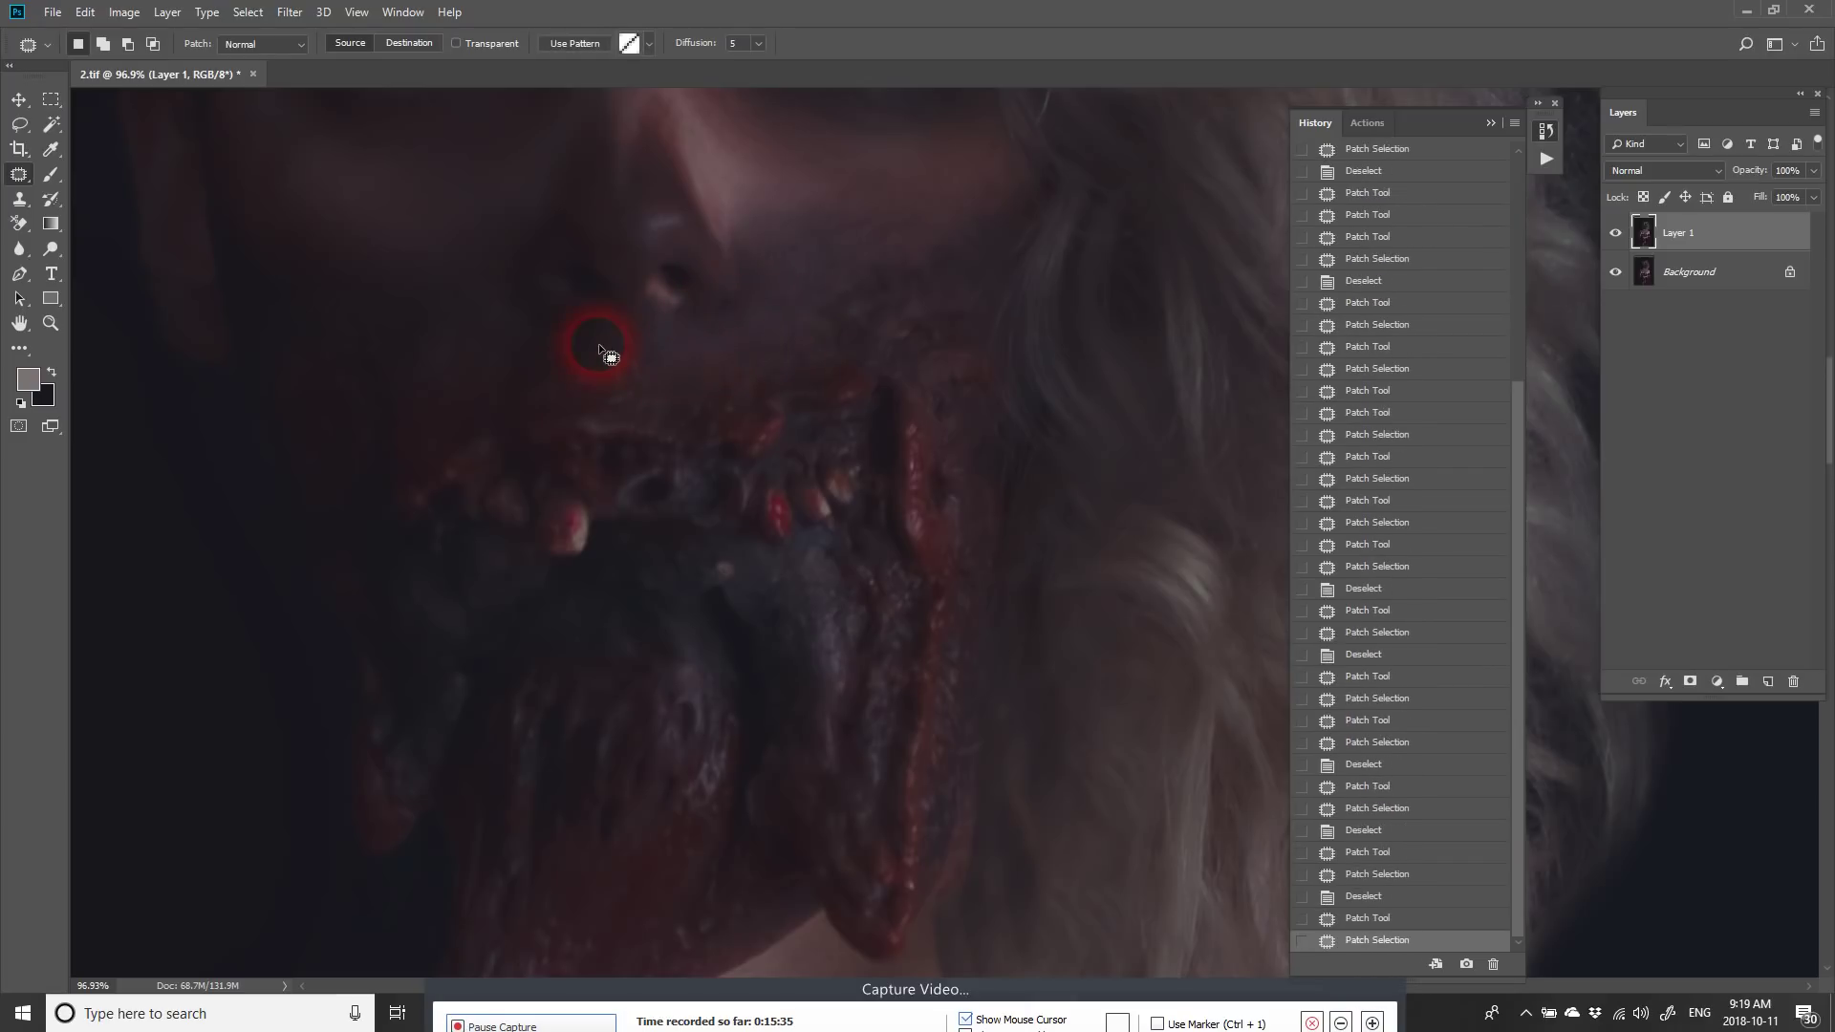
{"action": "key", "text": "ctrl+d"}
Step: Replace the remaining fold marks between the nostril and the wound with smoother skin from the cheek using the Patch tool
{"action": "mouse_move", "coordinate": [745, 284]}
{"action": "left_mouse_down"}
{"action": "mouse_move", "coordinate": [803, 301]}
{"action": "mouse_move", "coordinate": [786, 266]}
{"action": "left_mouse_up"}
{"action": "left_click_drag", "start_coordinate": [779, 286], "coordinate": [831, 272]}
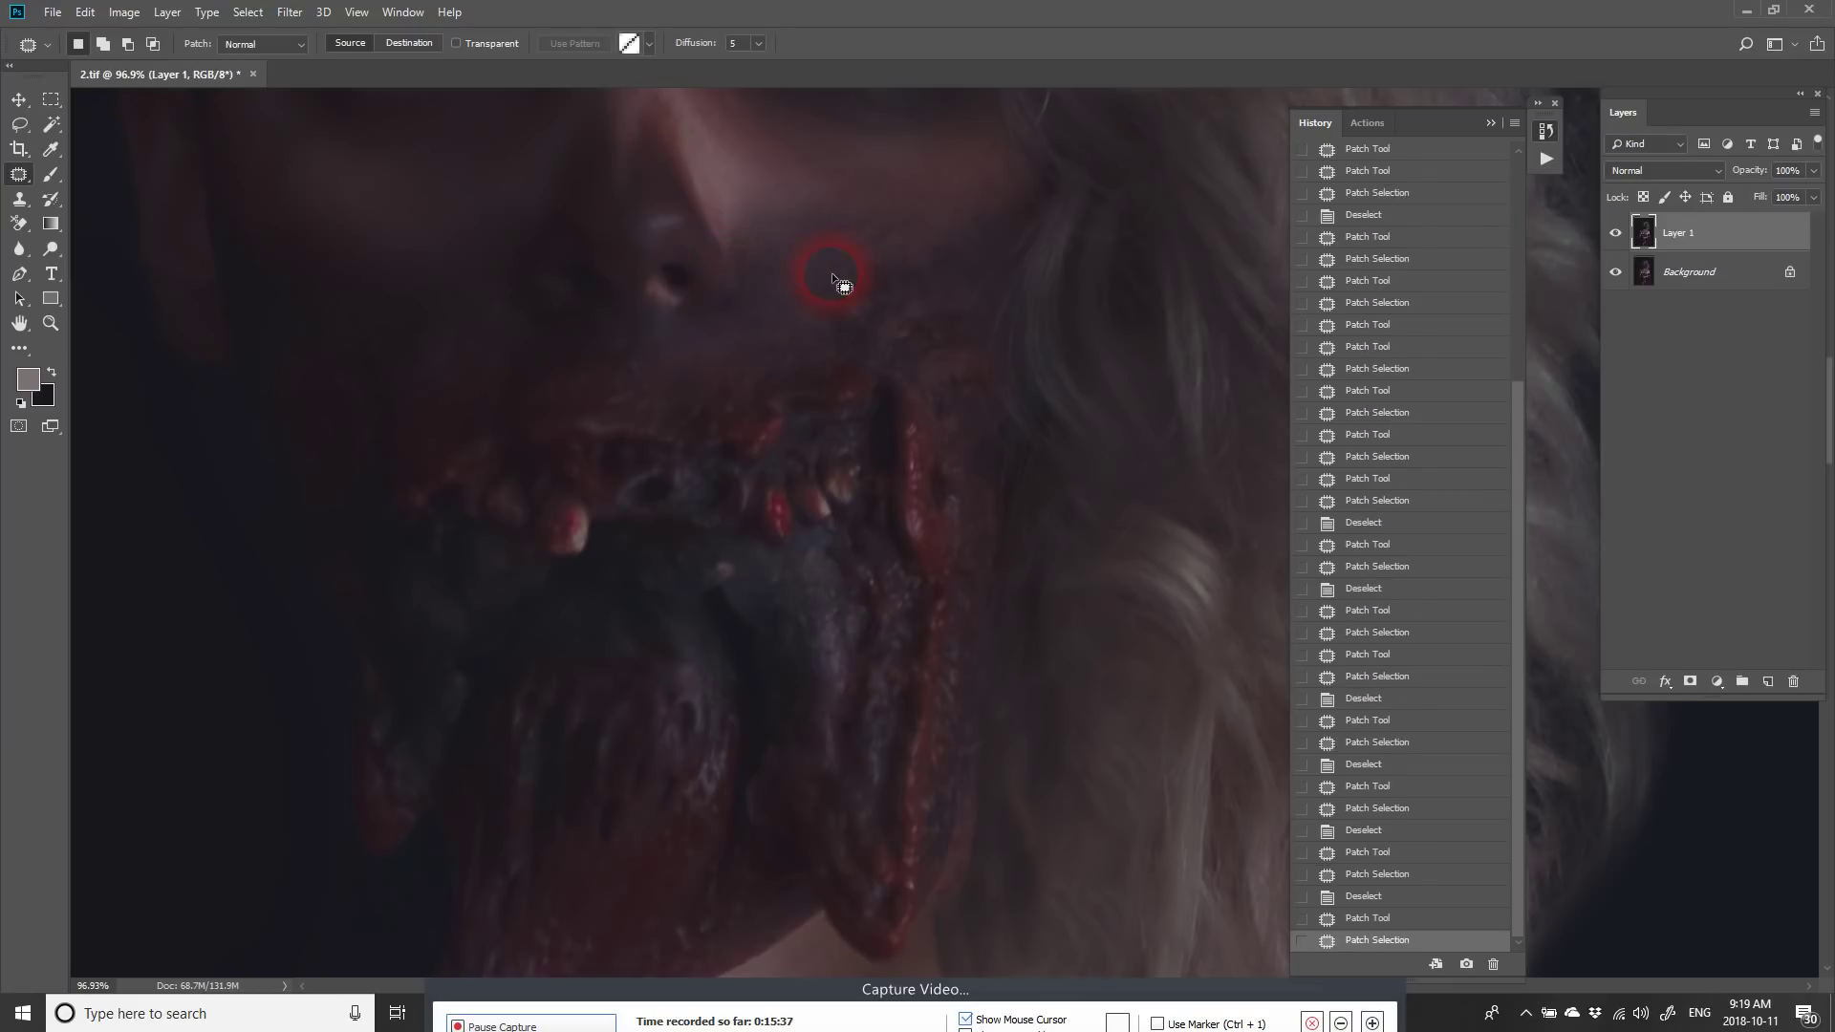
{"action": "key", "text": "ctrl+d"}
{"action": "left_click_drag", "start_coordinate": [732, 323], "coordinate": [811, 270]}
{"action": "key", "text": "ctrl+d"}
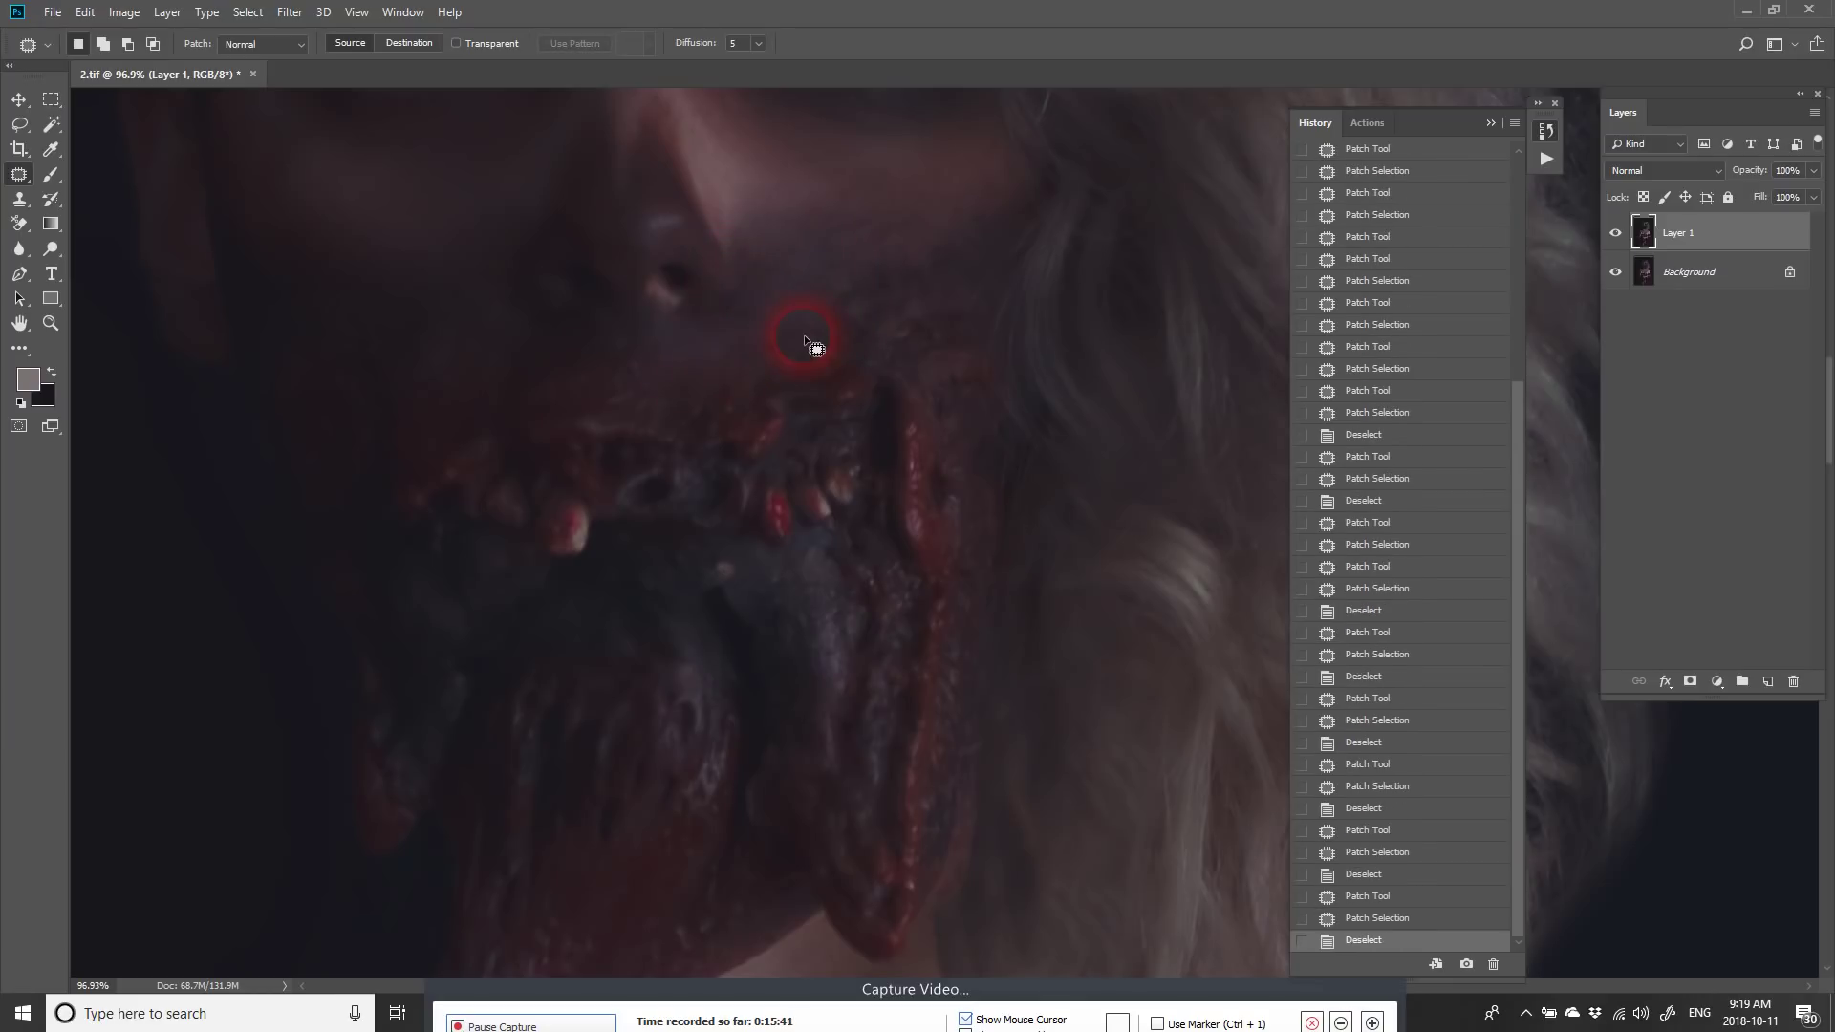
{"action": "mouse_move", "coordinate": [752, 327]}
{"action": "left_mouse_down"}
{"action": "mouse_move", "coordinate": [745, 341]}
{"action": "mouse_move", "coordinate": [795, 289]}
{"action": "left_mouse_up"}
{"action": "key", "text": "ctrl+d"}
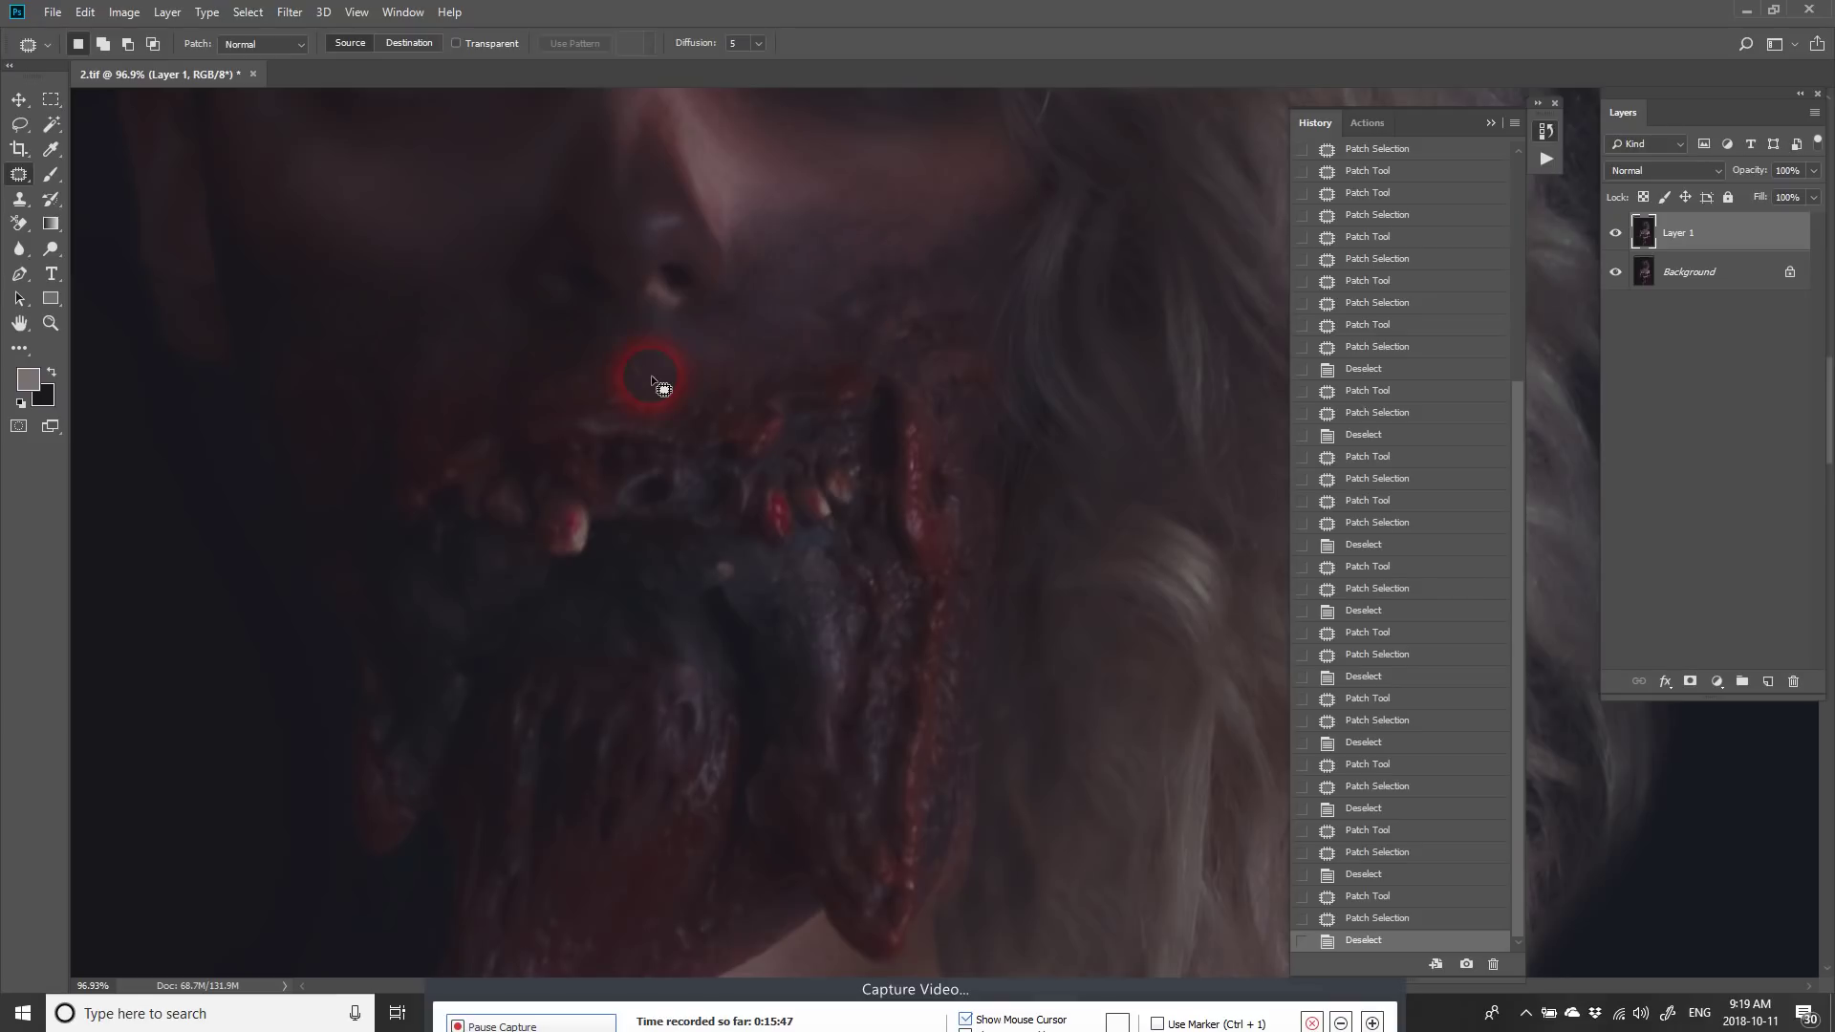
Step: Patch the small area just below the nostril above the wound and clear the selection
{"action": "mouse_move", "coordinate": [721, 331]}
{"action": "left_mouse_down"}
{"action": "mouse_move", "coordinate": [773, 314]}
{"action": "mouse_move", "coordinate": [715, 352]}
{"action": "mouse_move", "coordinate": [731, 358]}
{"action": "left_mouse_up"}
{"action": "key", "text": "ctrl+d"}
{"action": "key", "text": "ctrl+d"}
{"action": "key", "text": "ctrl+d"}
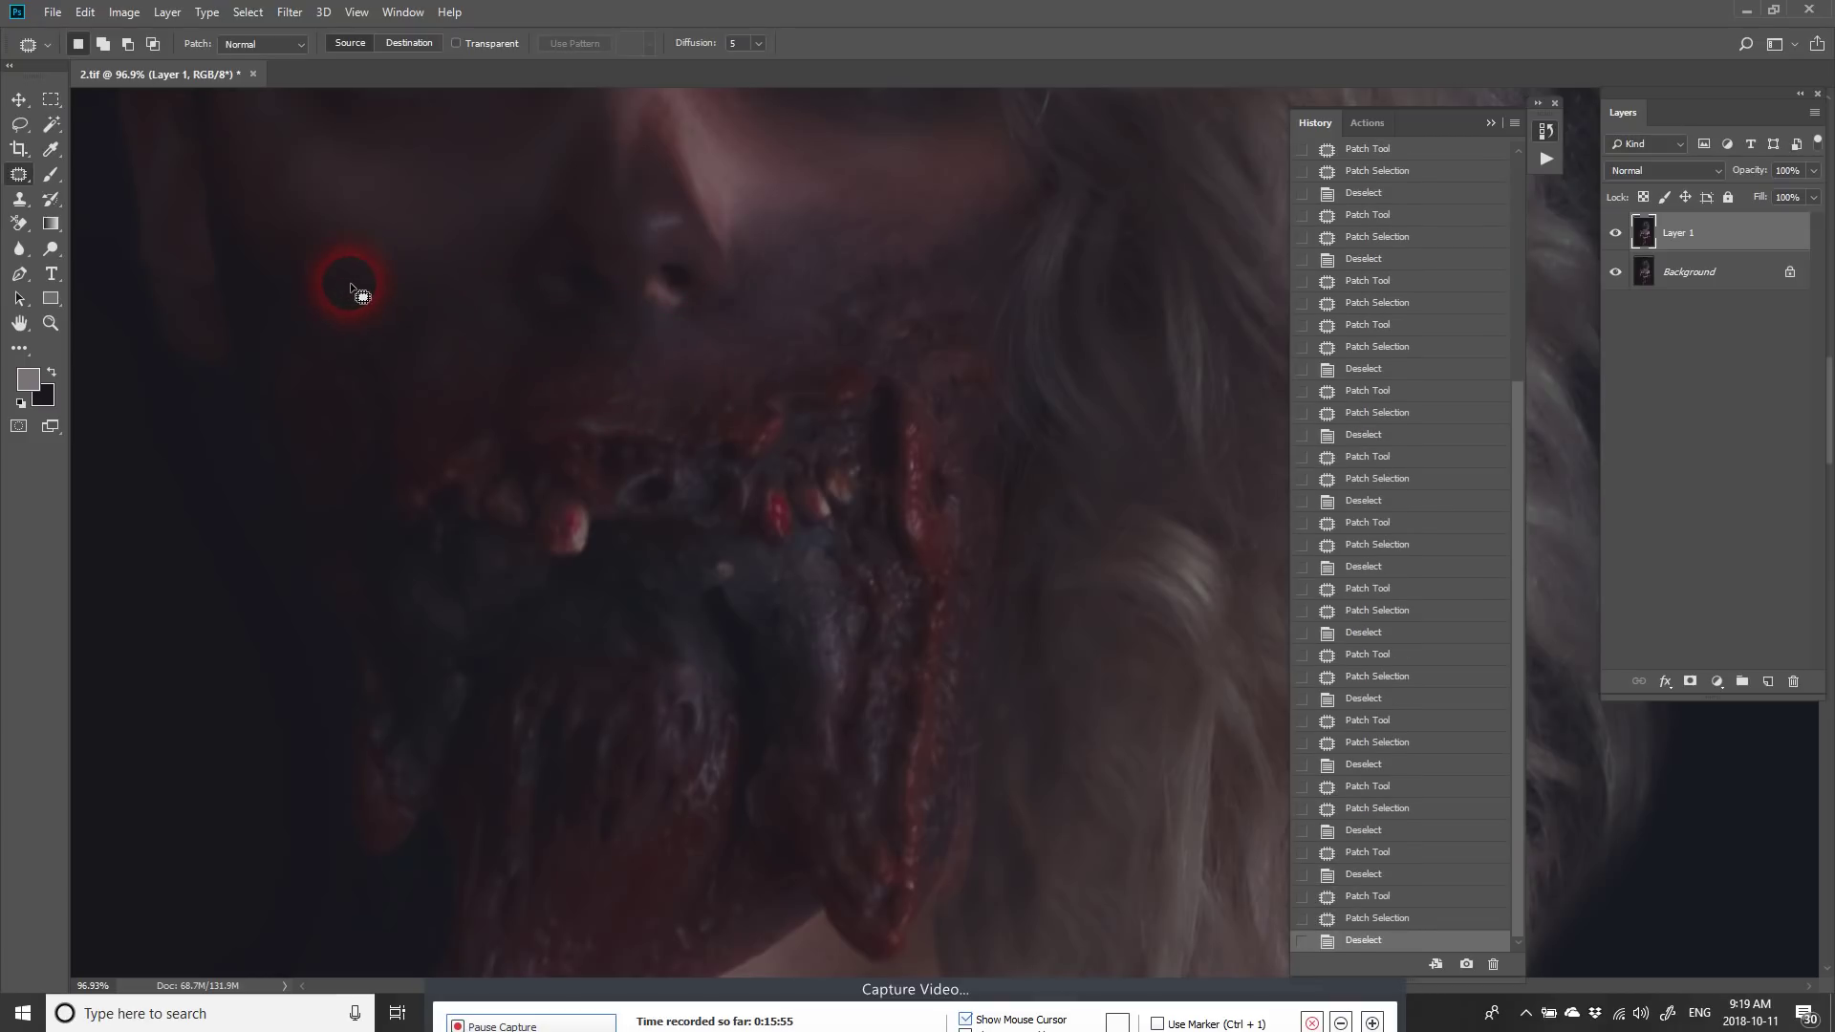
Step: Patch the blemishes on the shadowed cheek away from the hair and deselect the area
{"action": "mouse_move", "coordinate": [346, 279]}
{"action": "left_mouse_down"}
{"action": "mouse_move", "coordinate": [430, 284]}
{"action": "mouse_move", "coordinate": [407, 278]}
{"action": "left_mouse_up"}
{"action": "left_click_drag", "start_coordinate": [387, 292], "coordinate": [323, 258]}
{"action": "mouse_move", "coordinate": [481, 269]}
{"action": "left_mouse_down"}
{"action": "mouse_move", "coordinate": [480, 337]}
{"action": "mouse_move", "coordinate": [483, 272]}
{"action": "left_mouse_up"}
{"action": "left_click_drag", "start_coordinate": [480, 302], "coordinate": [364, 277]}
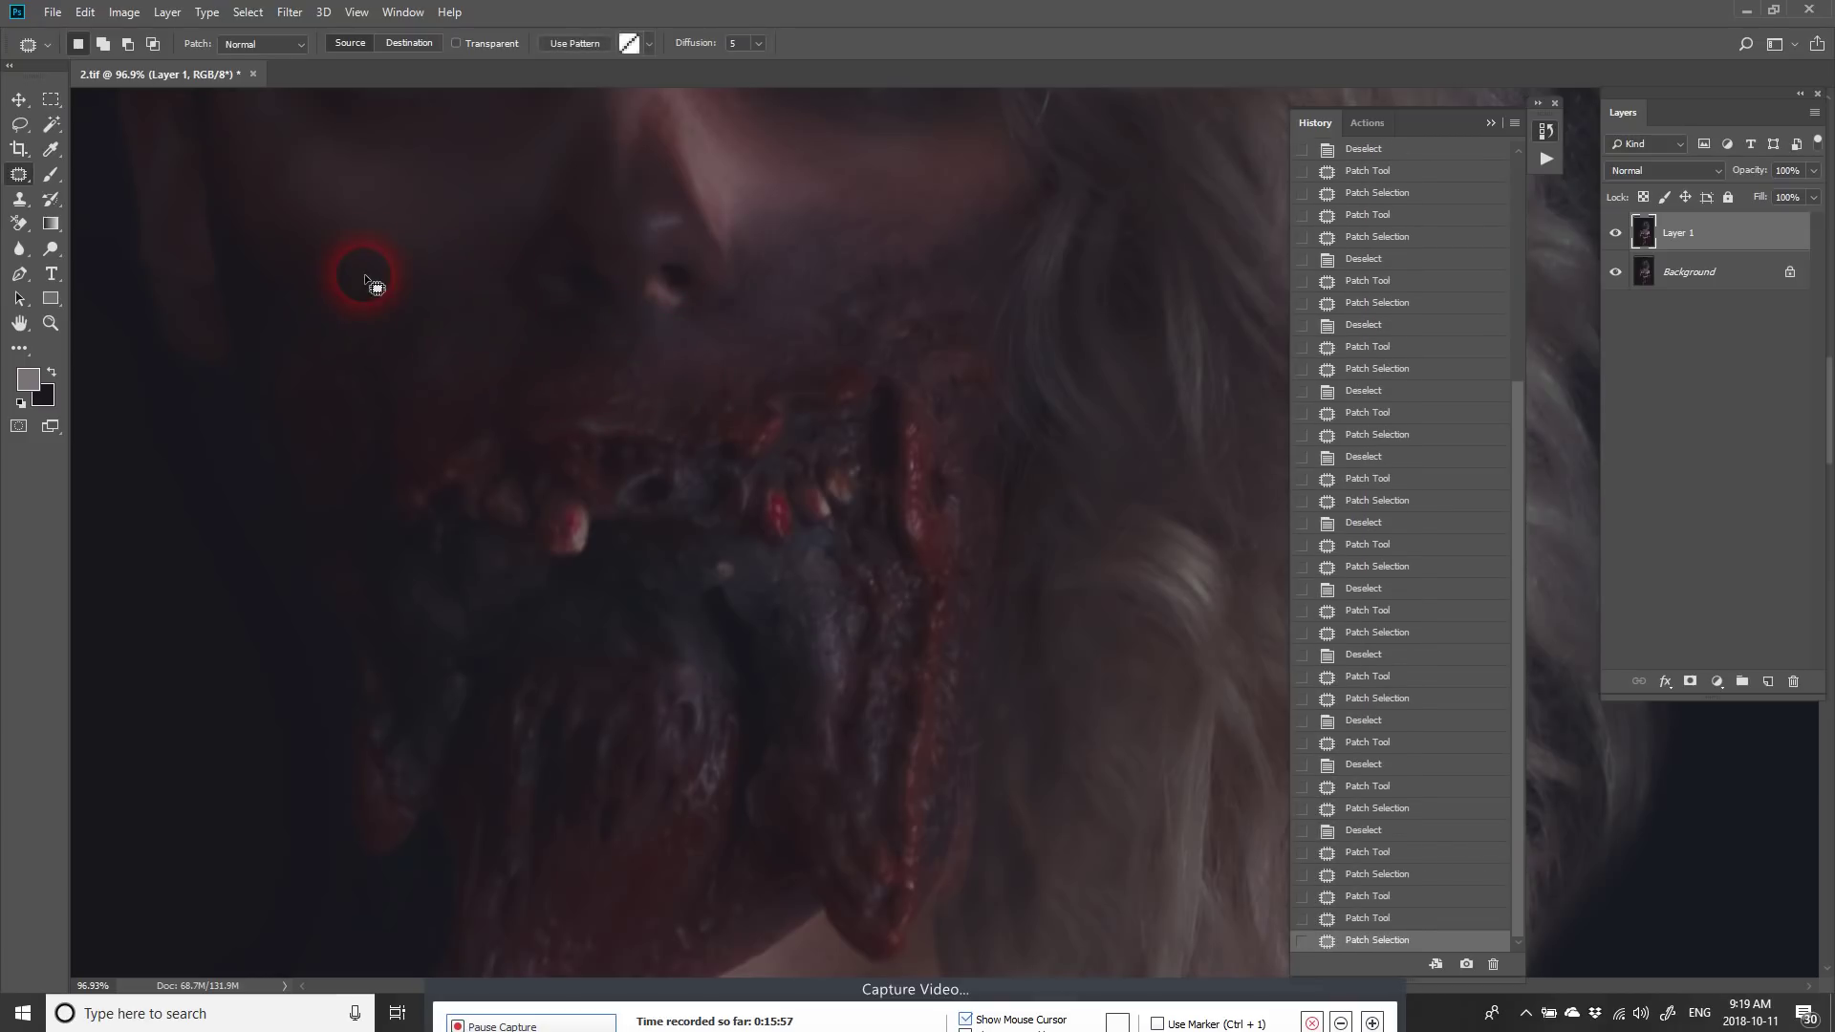
{"action": "key", "text": "ctrl+d"}
Step: Patch the dark skin below the shadowed side of the nose and clear the selection
{"action": "left_click_drag", "start_coordinate": [499, 336], "coordinate": [574, 311]}
{"action": "left_click_drag", "start_coordinate": [564, 311], "coordinate": [655, 261]}
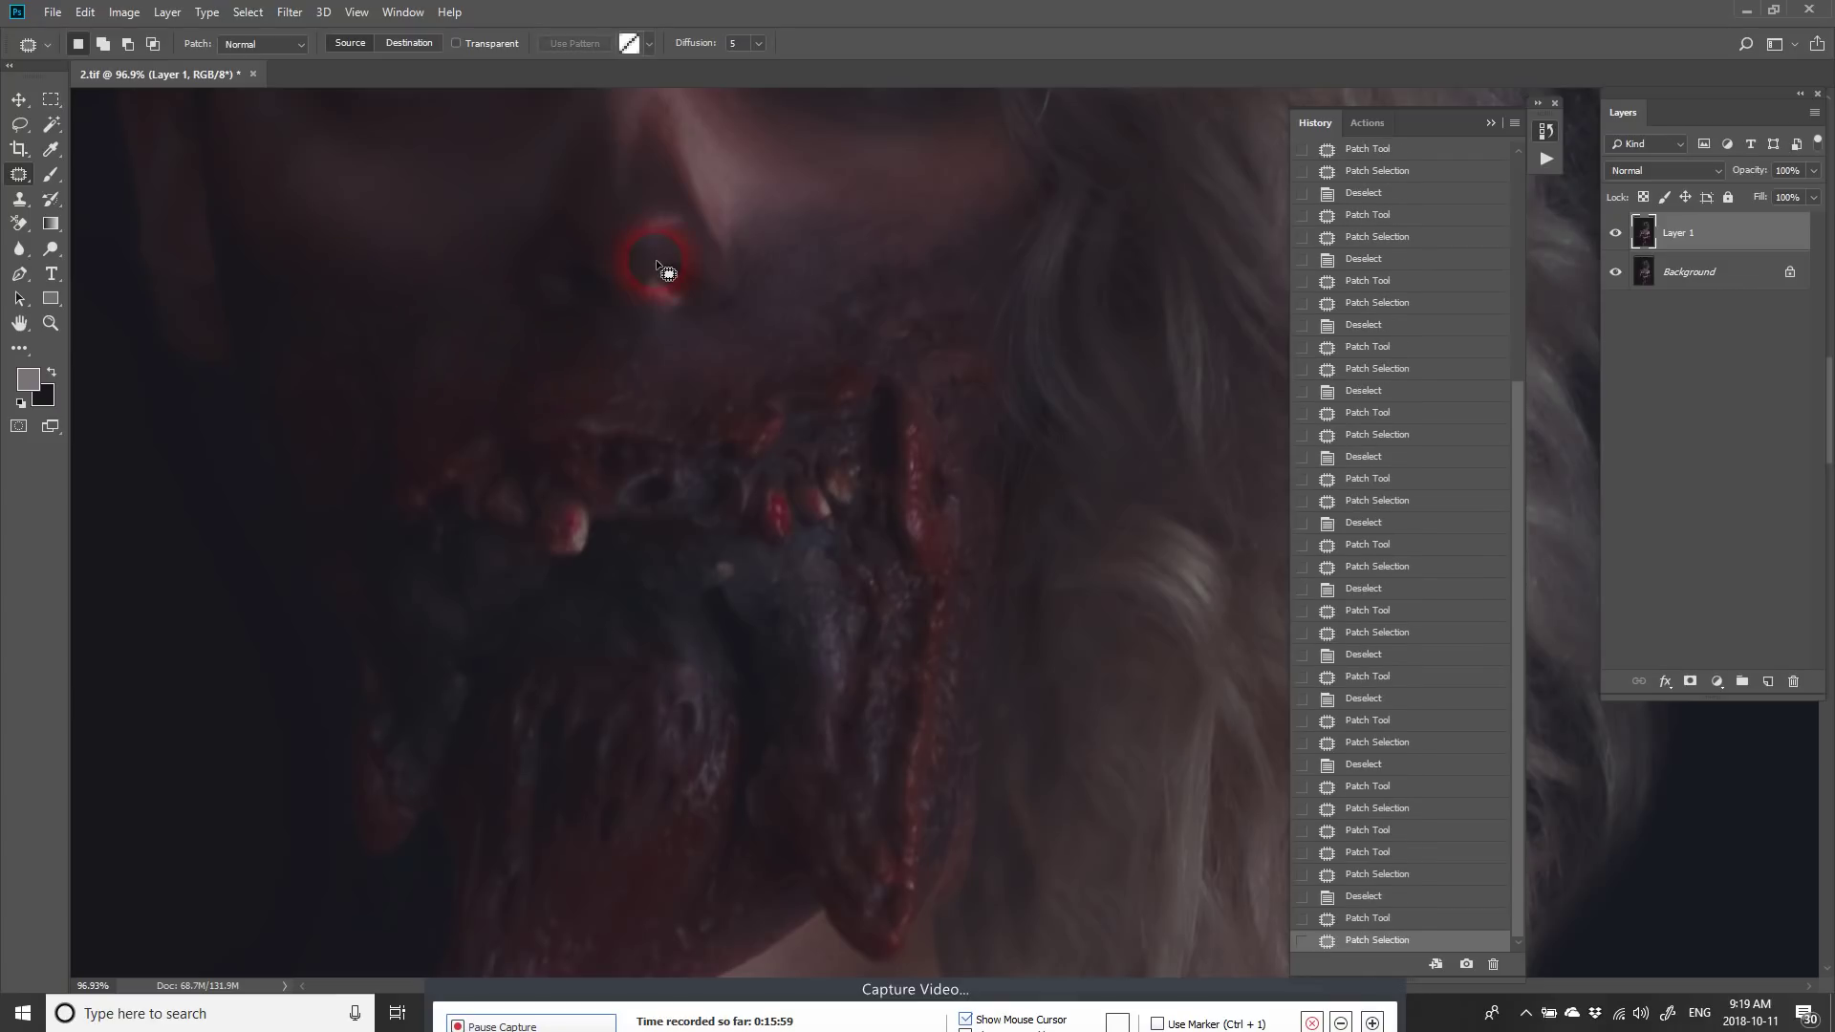
{"action": "key", "text": "ctrl+d"}
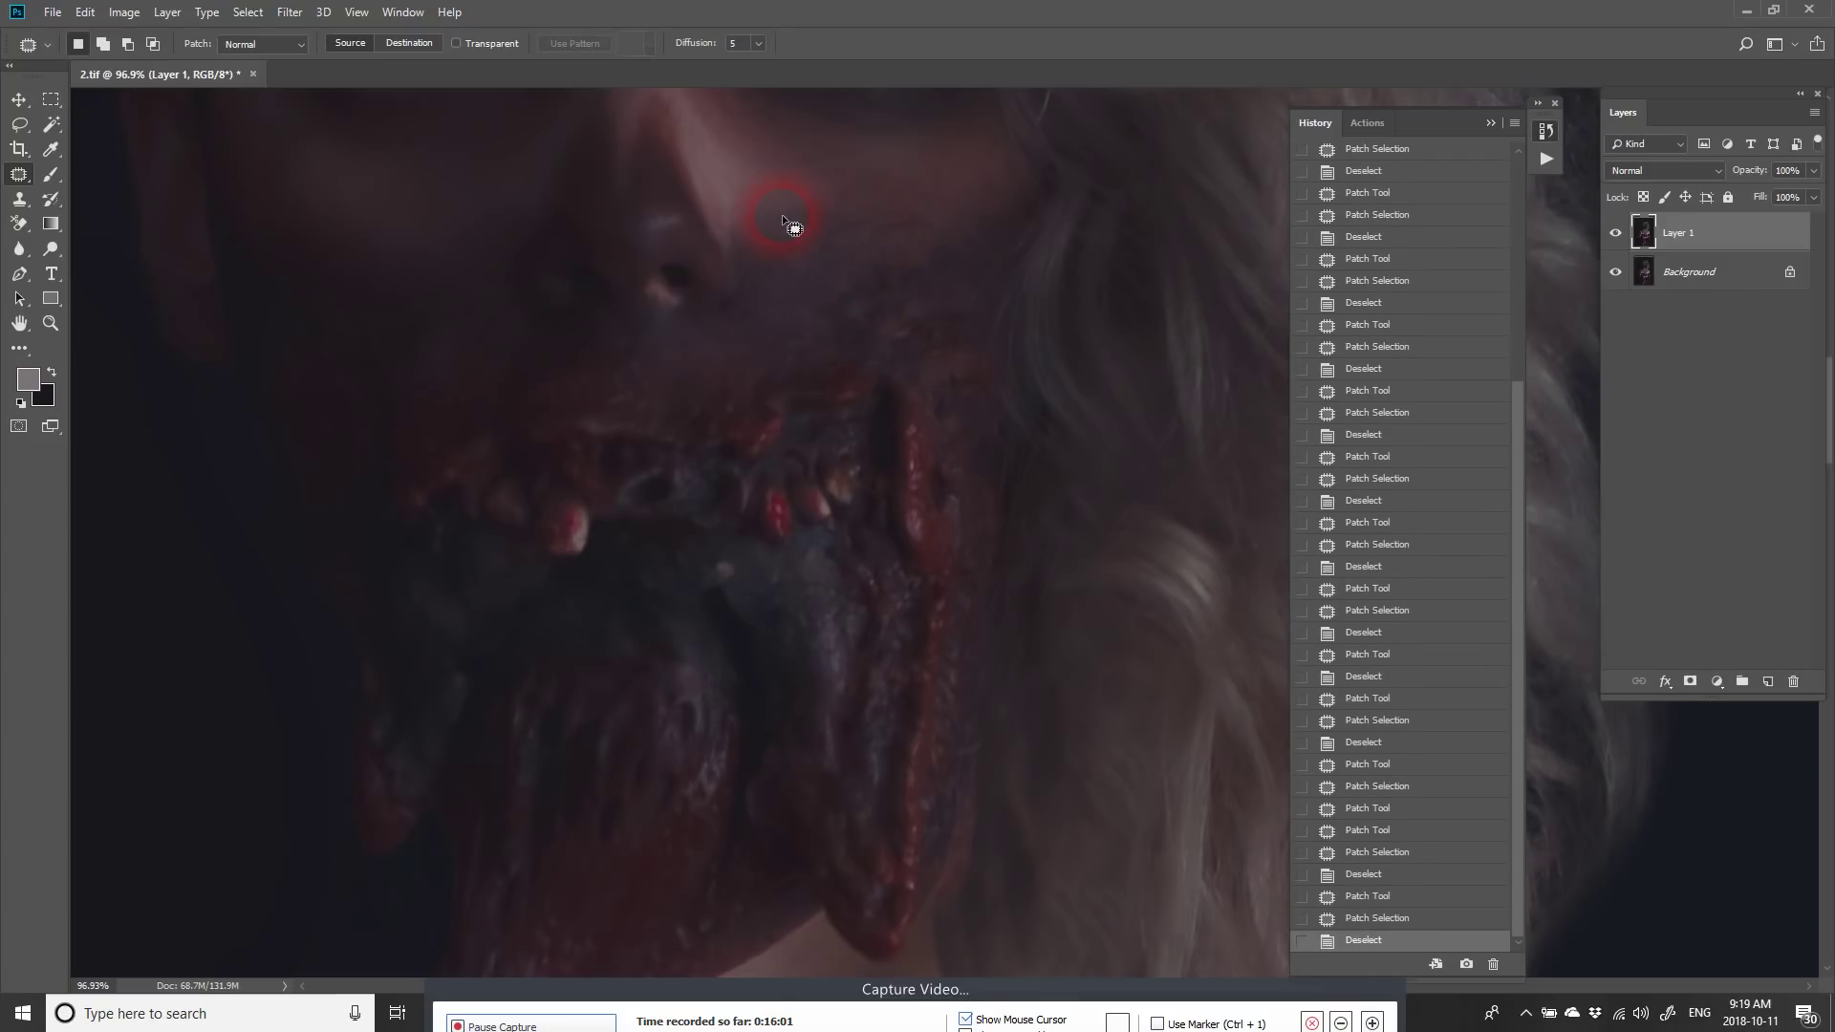
Step: Patch the uneven spots on the lit cheek beside the nose with neighbouring cheek skin, deselecting after each
{"action": "left_click_drag", "start_coordinate": [766, 197], "coordinate": [775, 199]}
{"action": "mouse_move", "coordinate": [780, 219]}
{"action": "left_mouse_down"}
{"action": "mouse_move", "coordinate": [805, 194]}
{"action": "mouse_move", "coordinate": [847, 195]}
{"action": "left_mouse_up"}
{"action": "key", "text": "ctrl+d"}
{"action": "key", "text": "ctrl+d"}
{"action": "left_click_drag", "start_coordinate": [847, 199], "coordinate": [793, 228]}
{"action": "left_click_drag", "start_coordinate": [914, 210], "coordinate": [824, 244]}
{"action": "key", "text": "ctrl+d"}
Step: Zoom out to examine the retouched portrait as a whole
{"action": "key", "text": "z"}
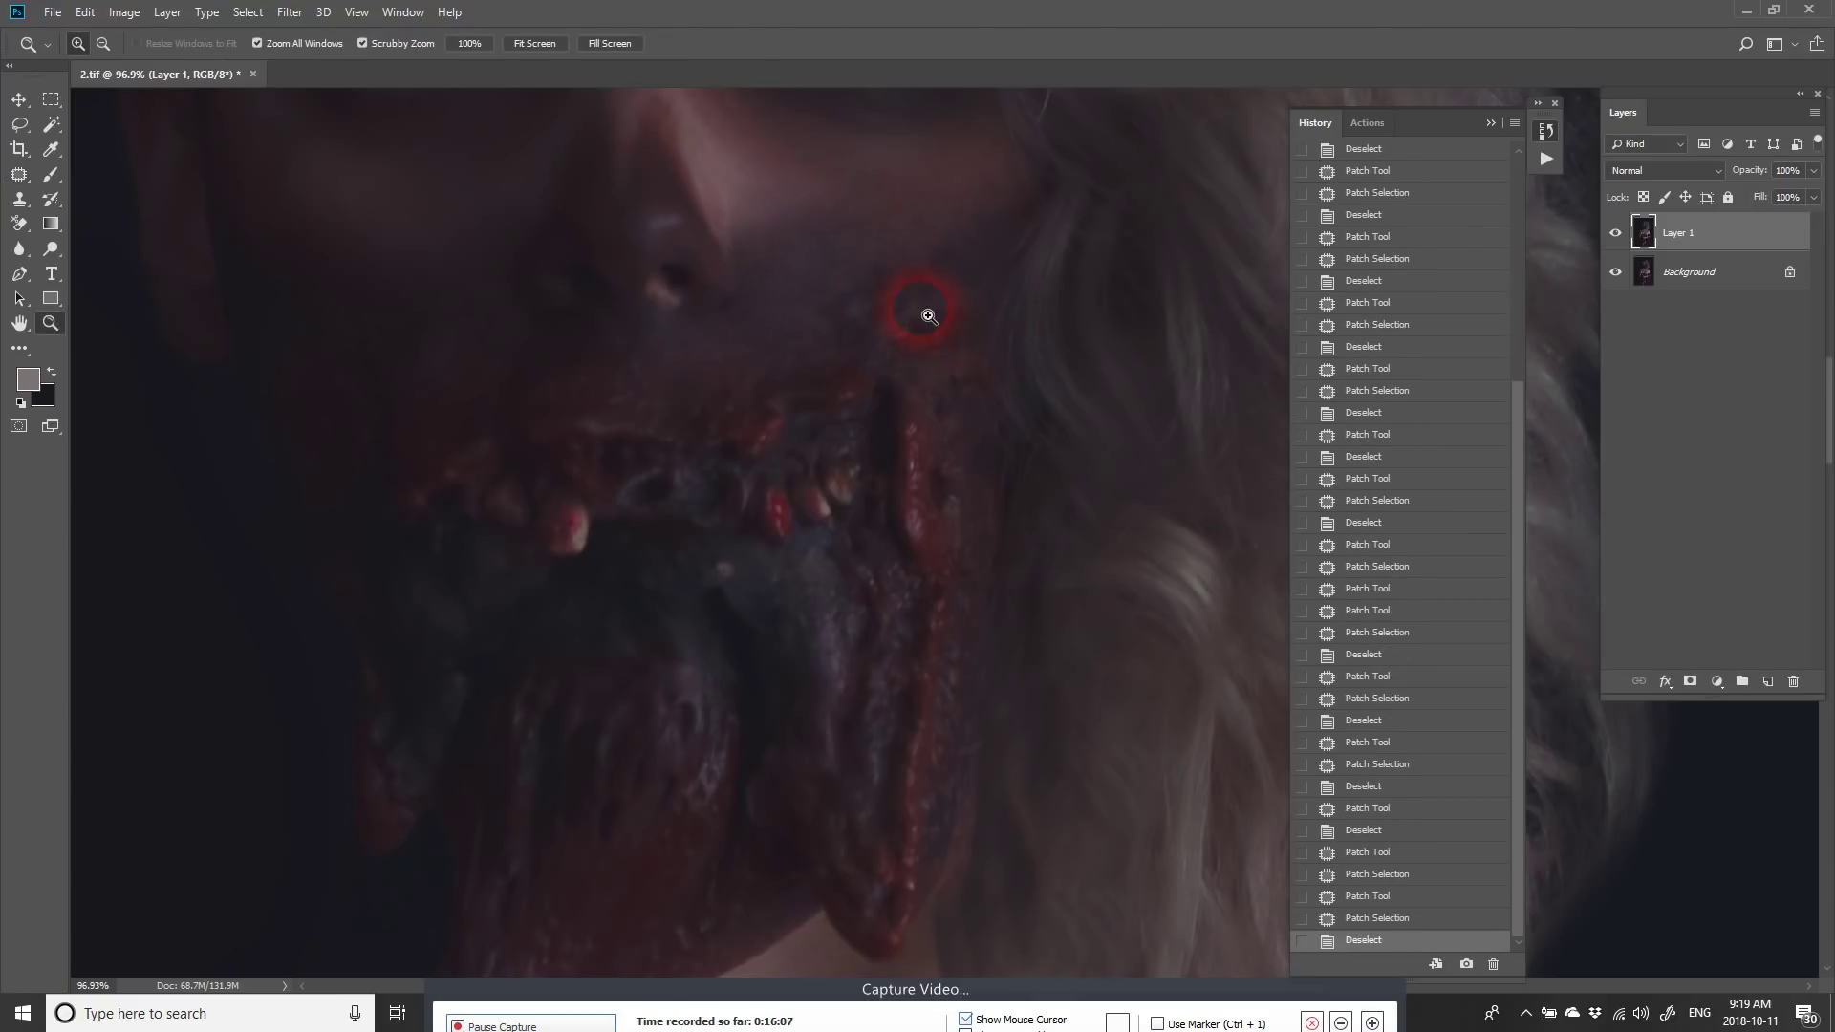
{"action": "left_click_drag", "start_coordinate": [926, 311], "coordinate": [825, 481]}
{"action": "key", "text": "space"}
{"action": "key", "text": "space"}
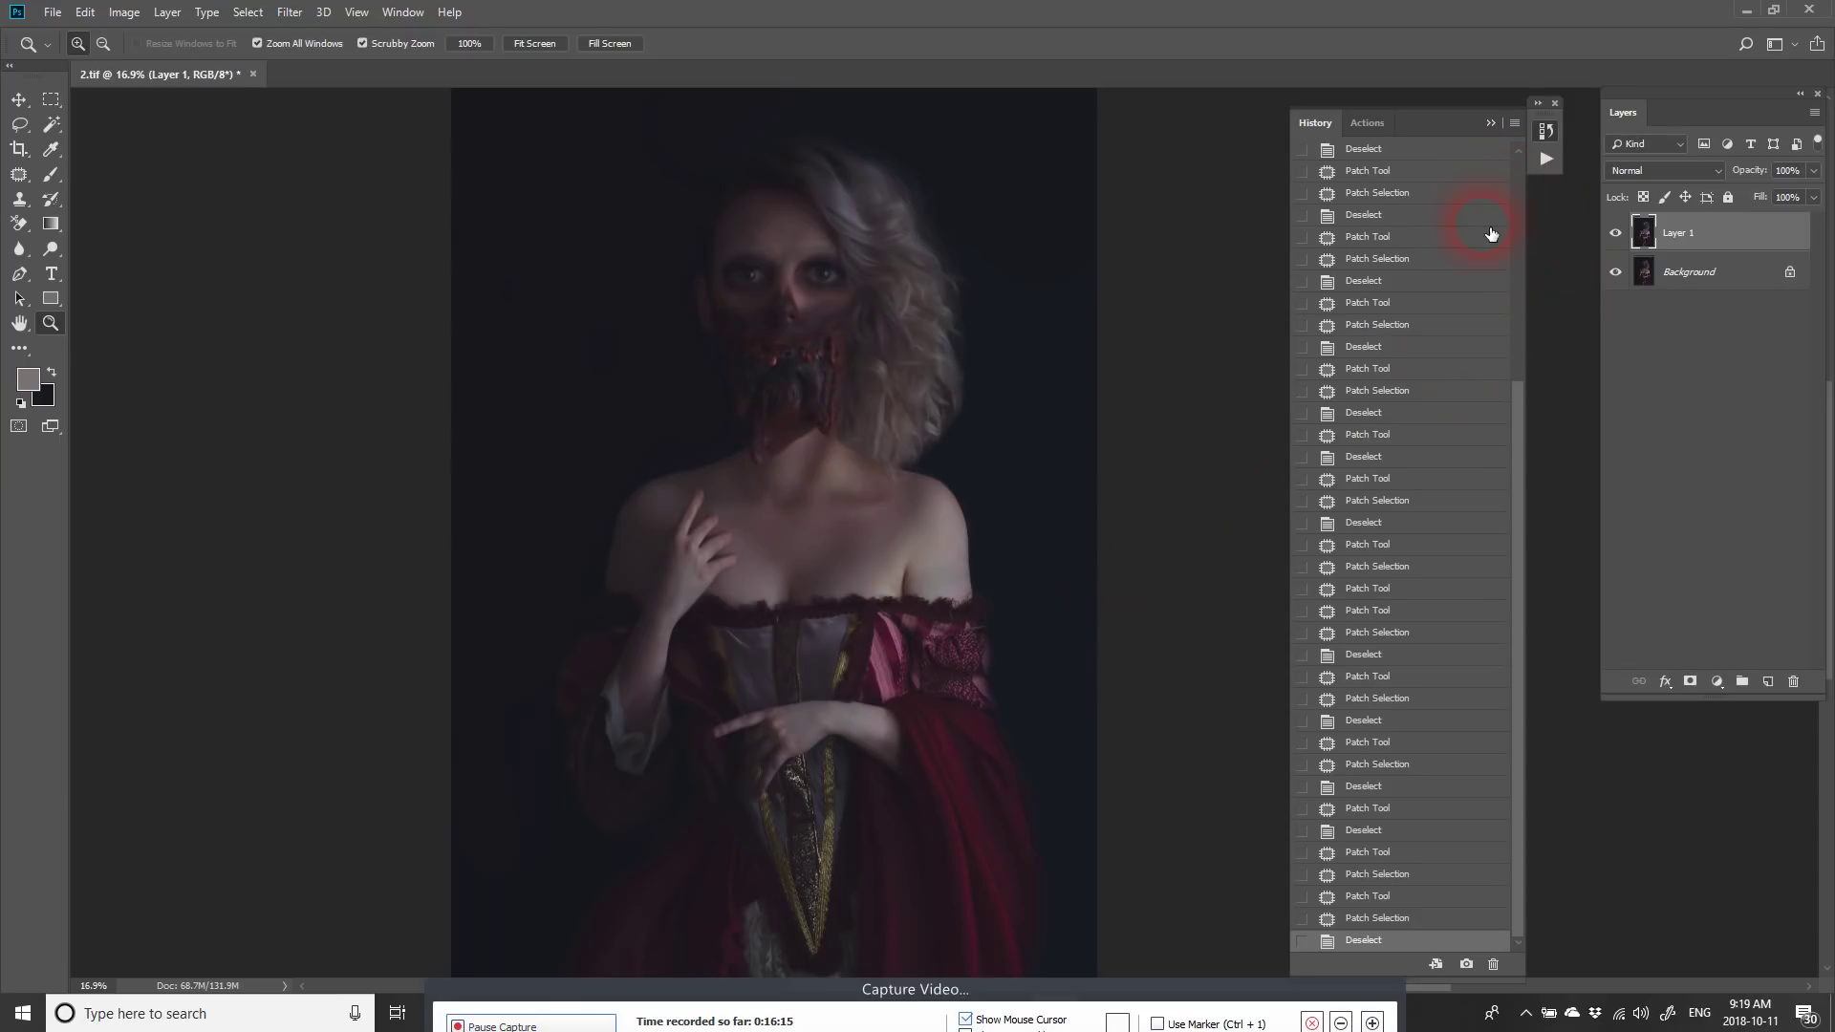
Step: Compare the portrait before and after retouching by toggling between the original 2.tif history snapshot and the latest retouched state
{"action": "left_click", "coordinate": [1517, 163]}
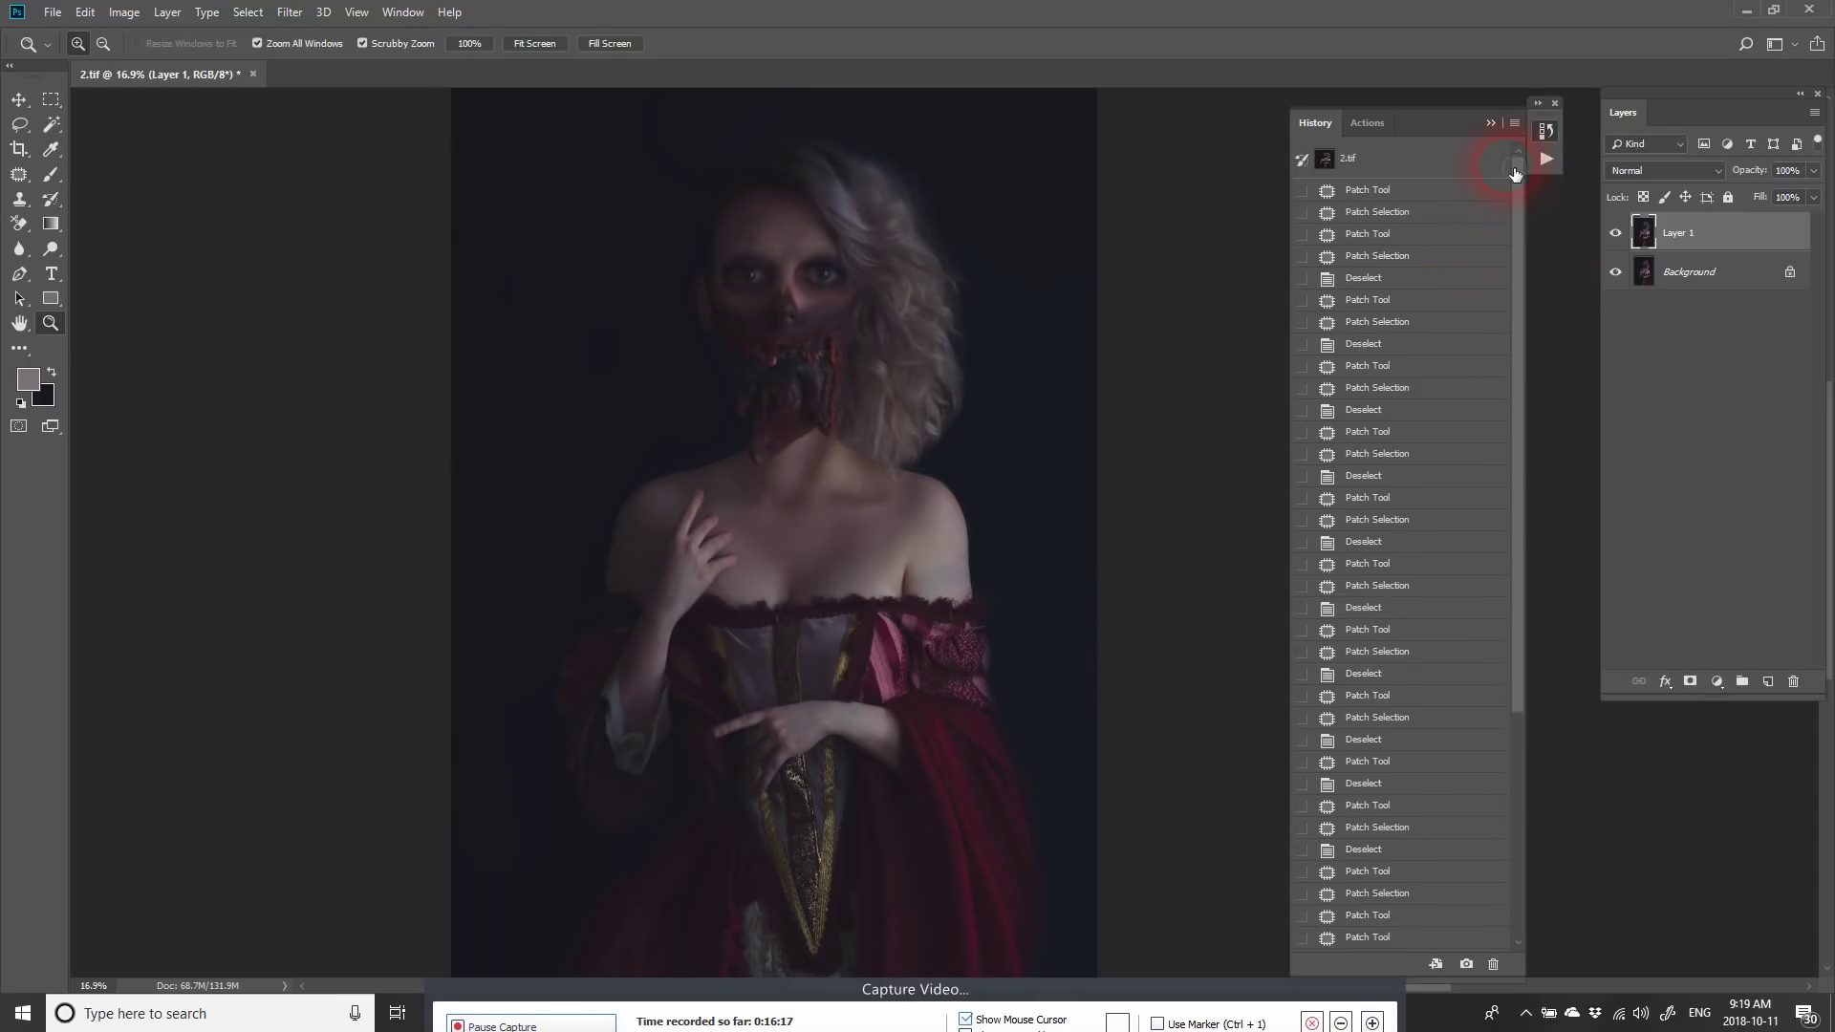
{"action": "left_click", "coordinate": [1473, 170]}
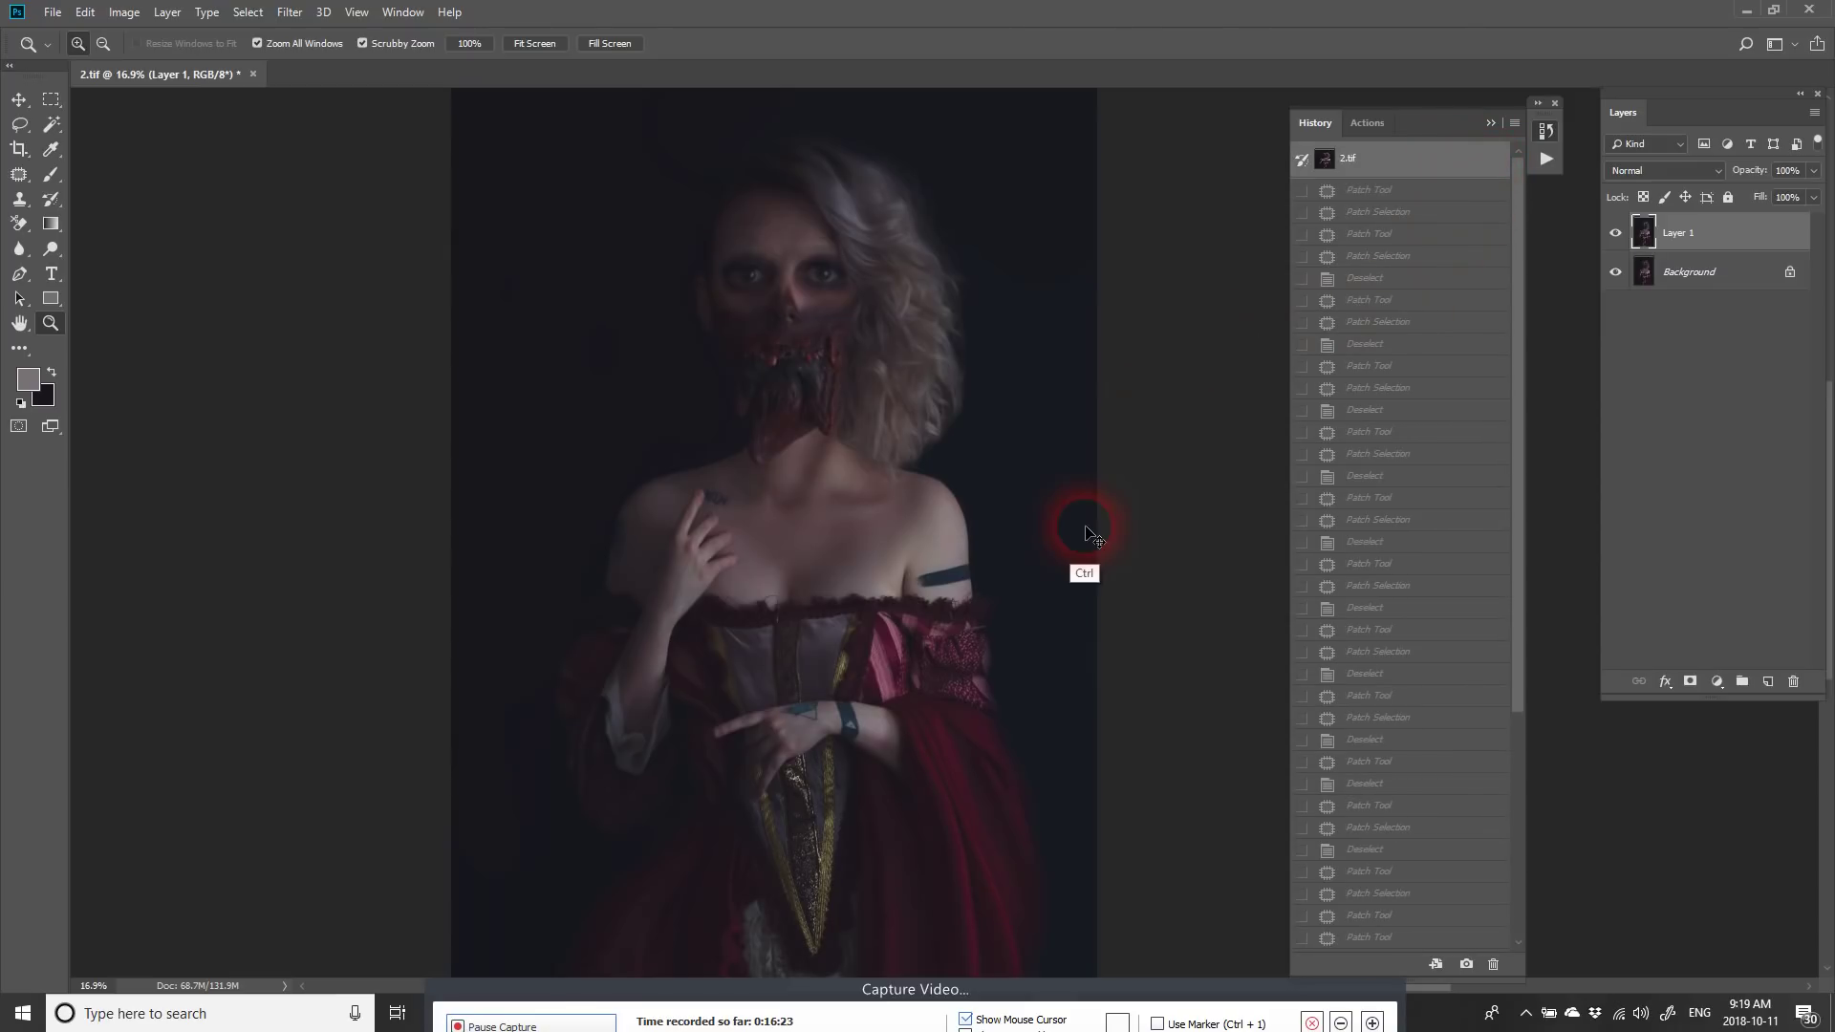
{"action": "key", "text": "ctrl+z"}
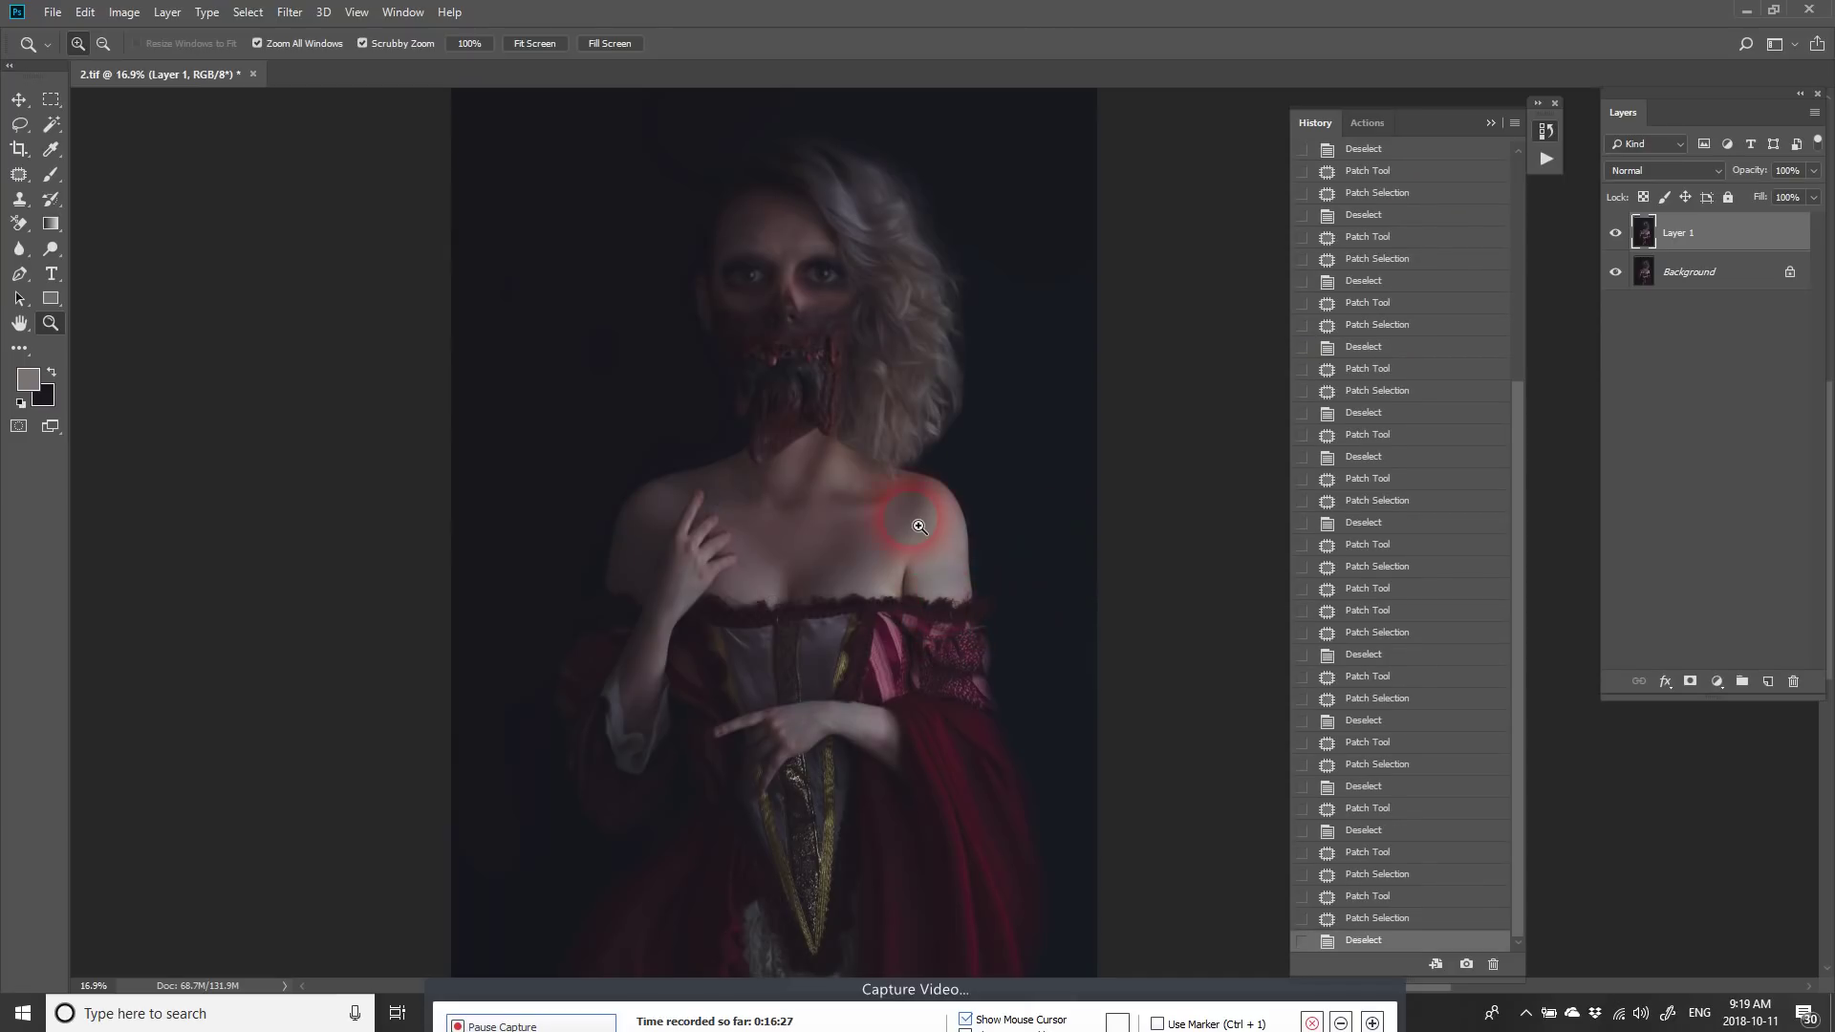
{"action": "key", "text": "ctrl+z"}
{"action": "key", "text": "ctrl+z"}
{"action": "key", "text": "ctrl+z"}
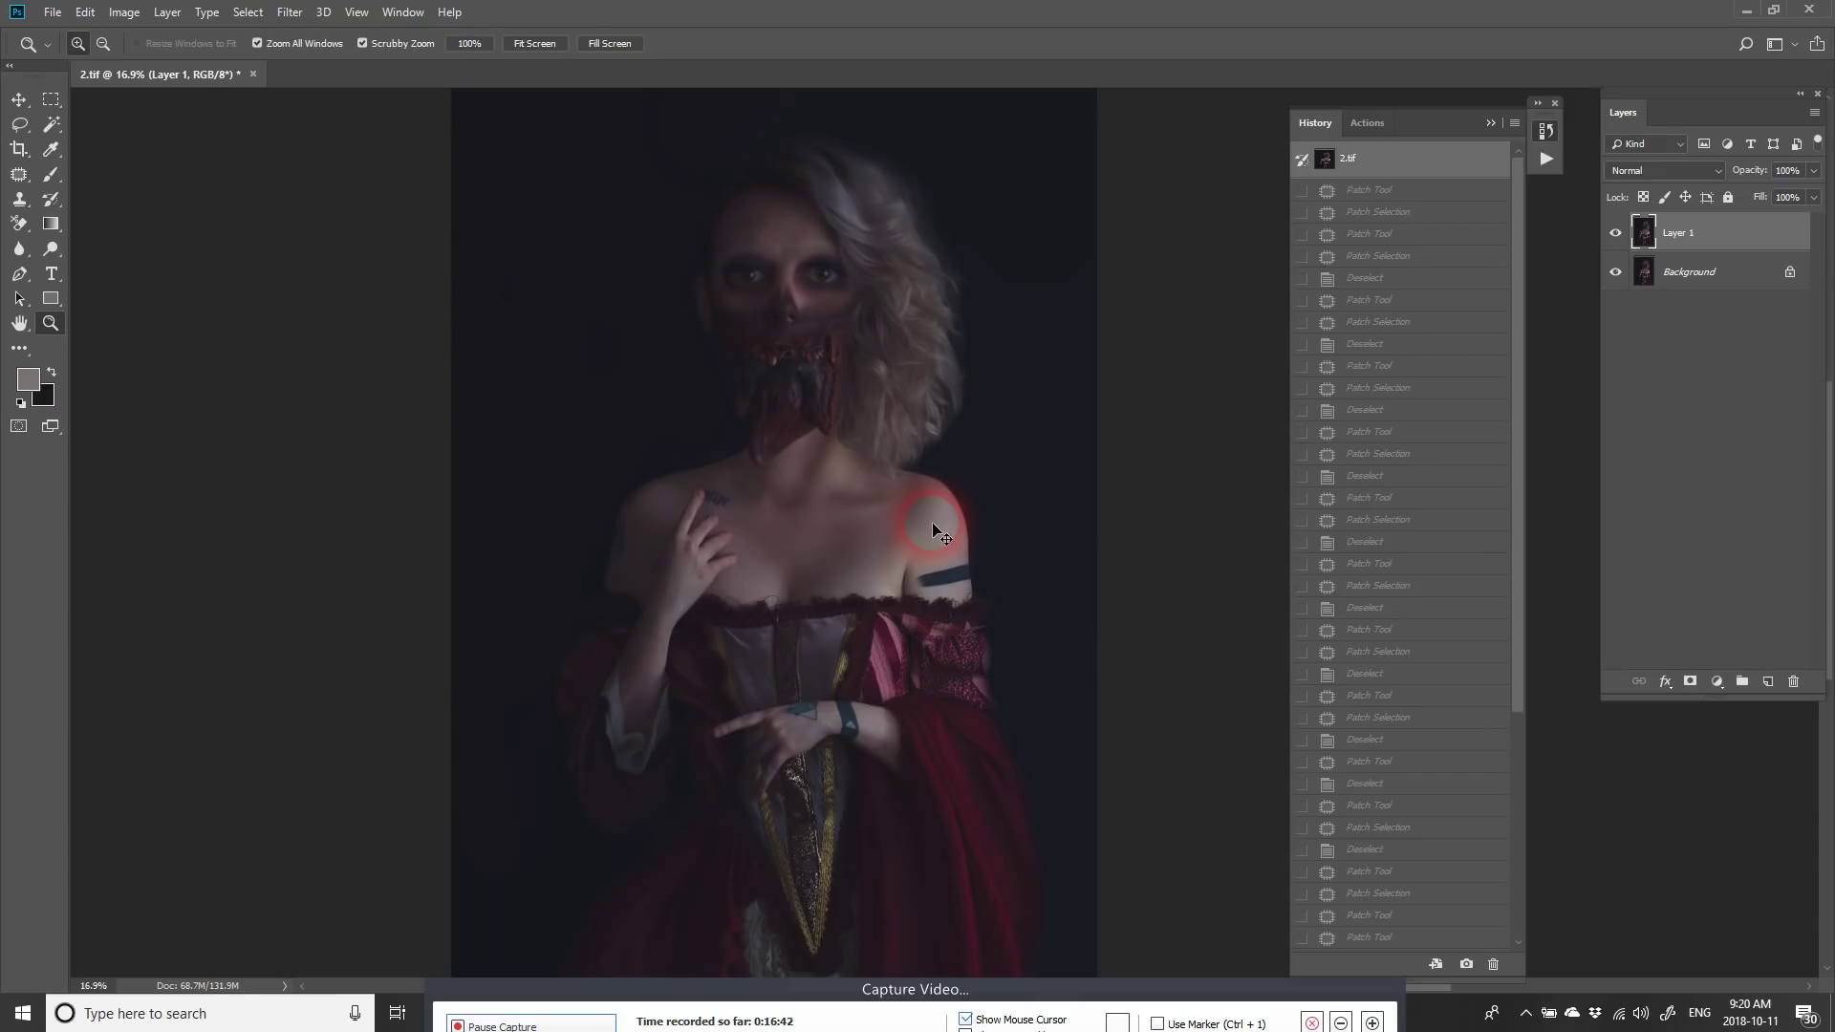
{"action": "key", "text": "ctrl+z"}
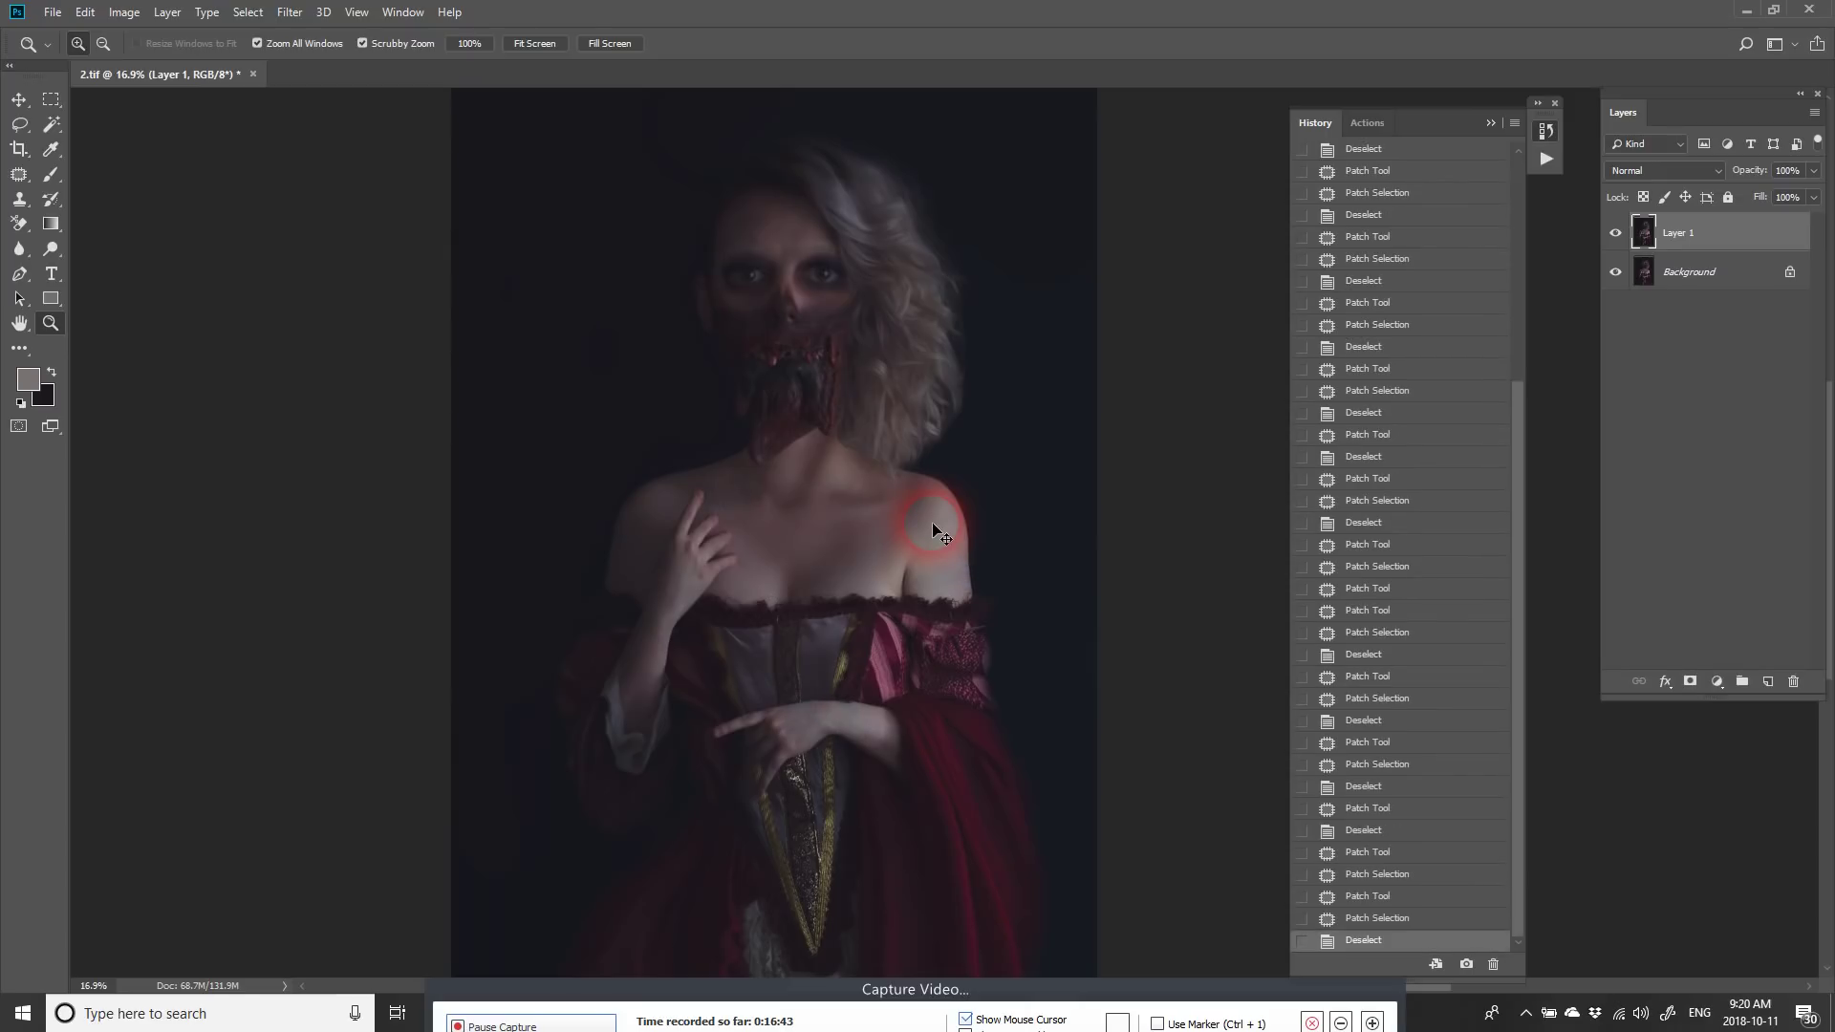
{"action": "key", "text": "ctrl+z"}
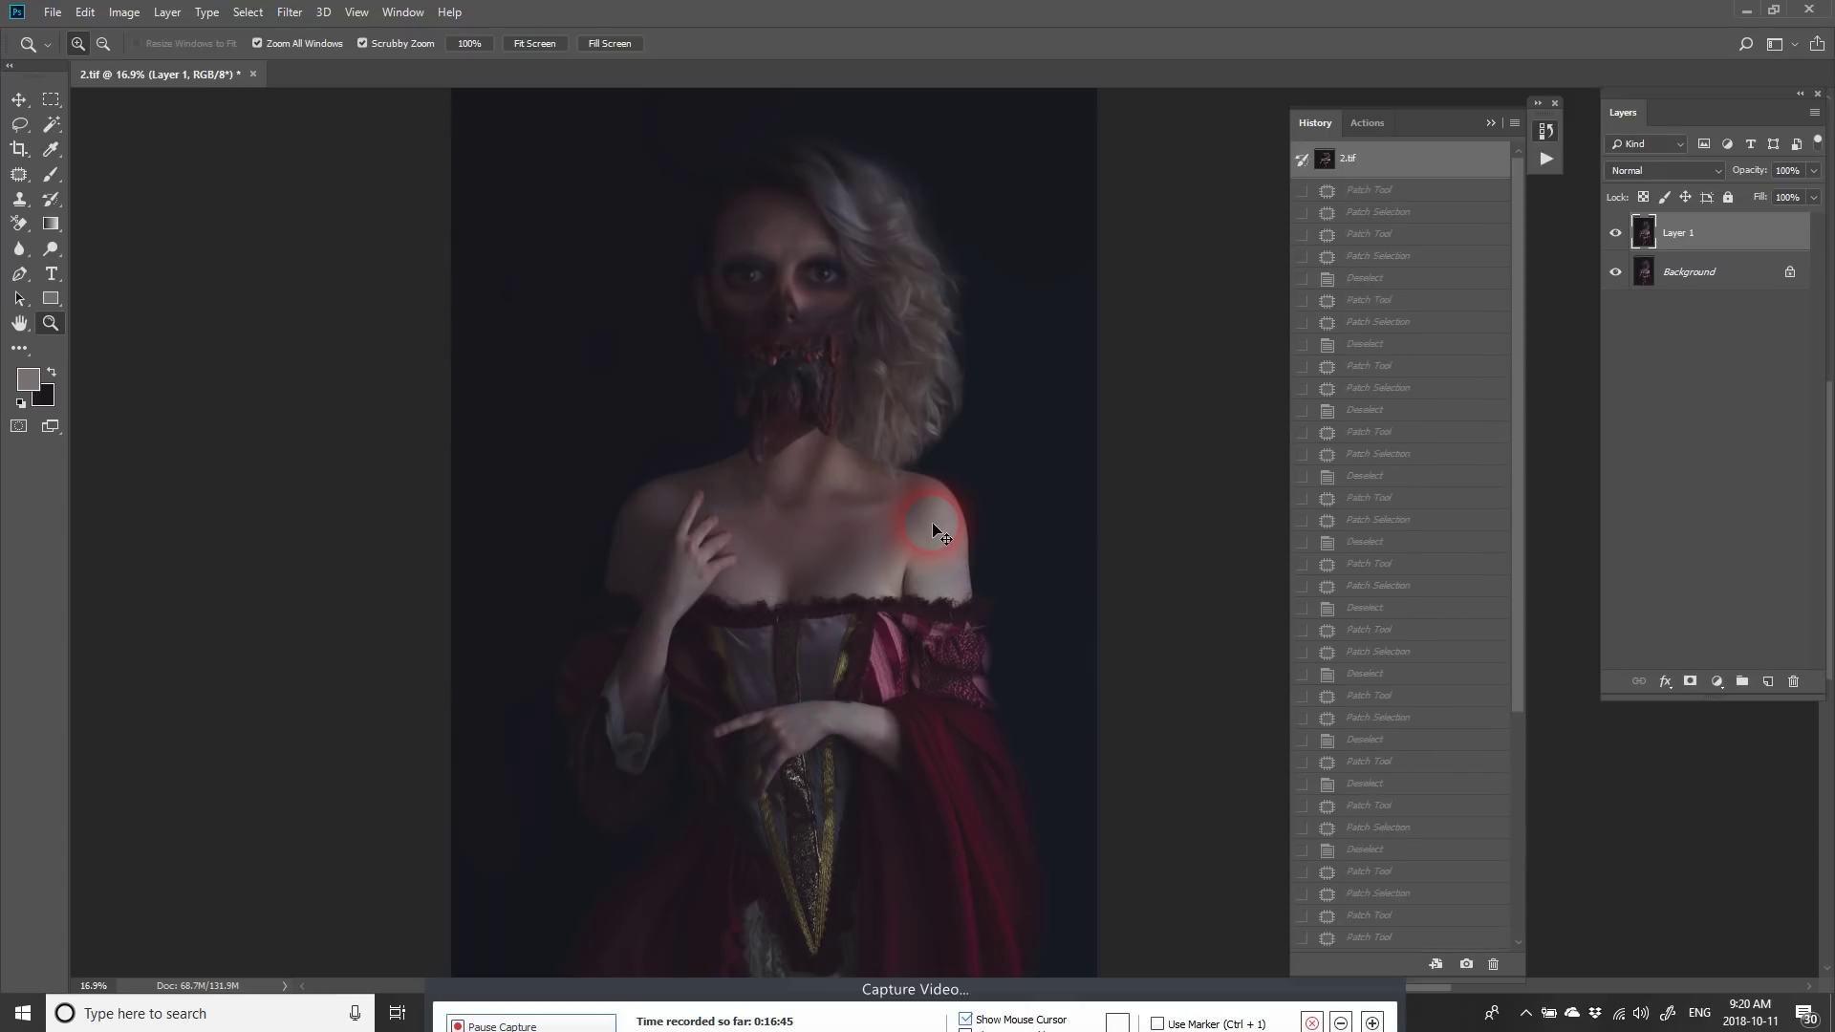
{"action": "key", "text": "ctrl+z"}
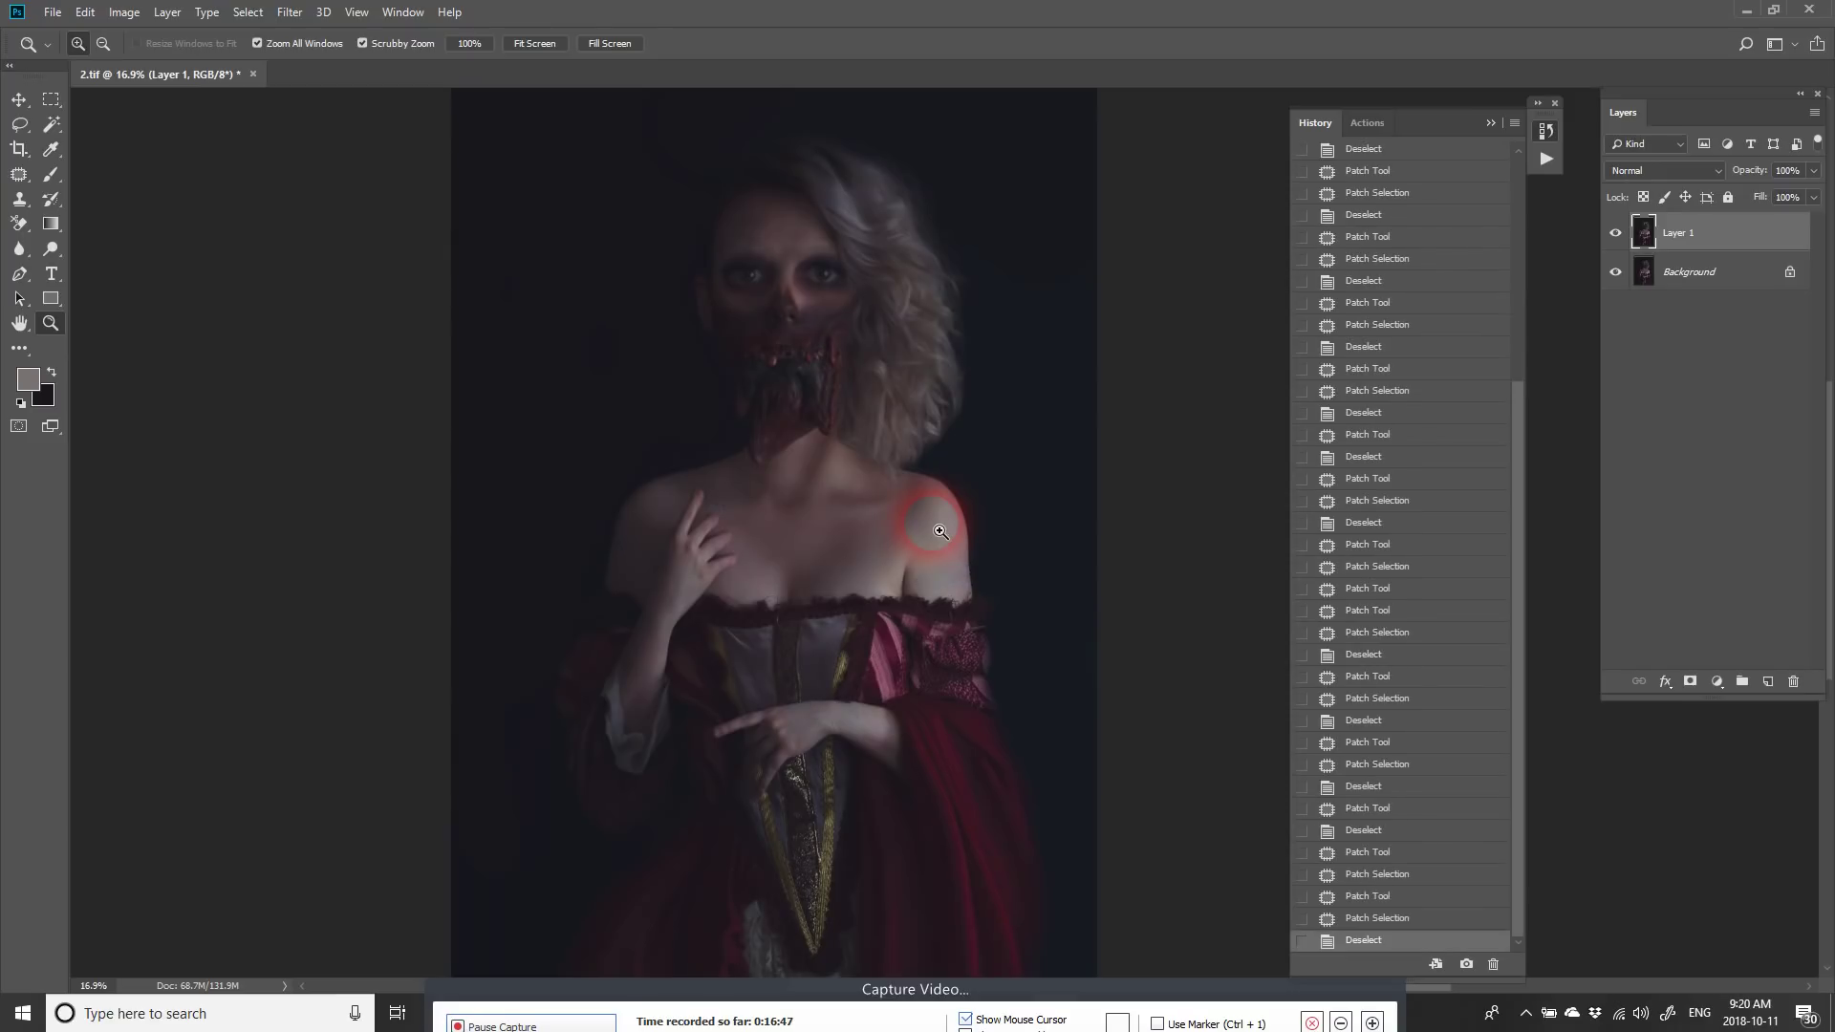